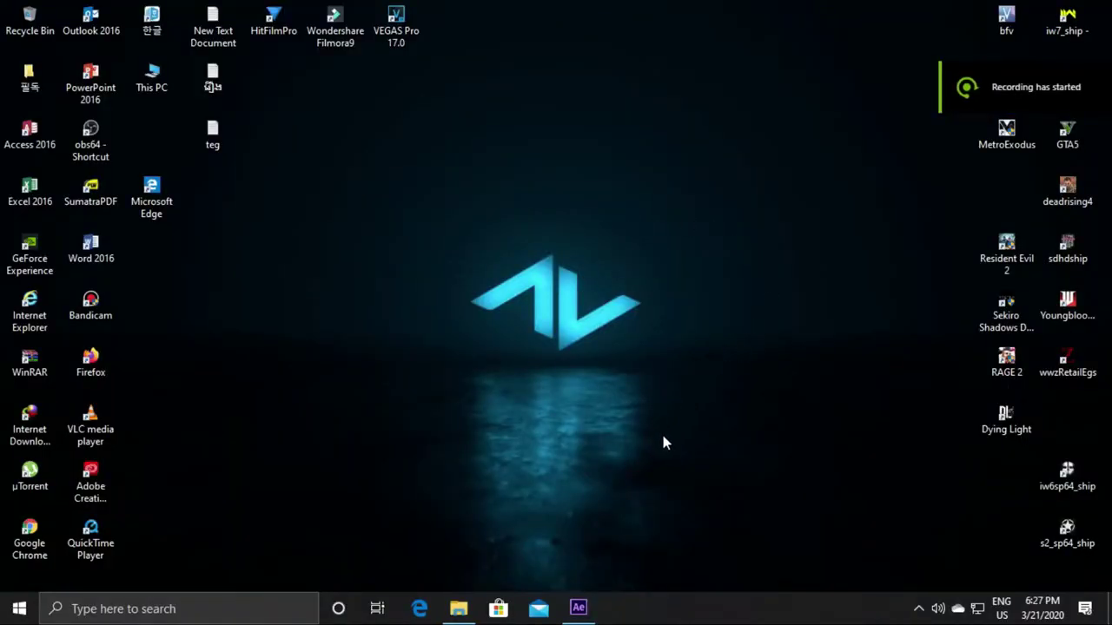
Step: Import video editor.mp4 from the game editor folder and build a composition from it
click(579, 608)
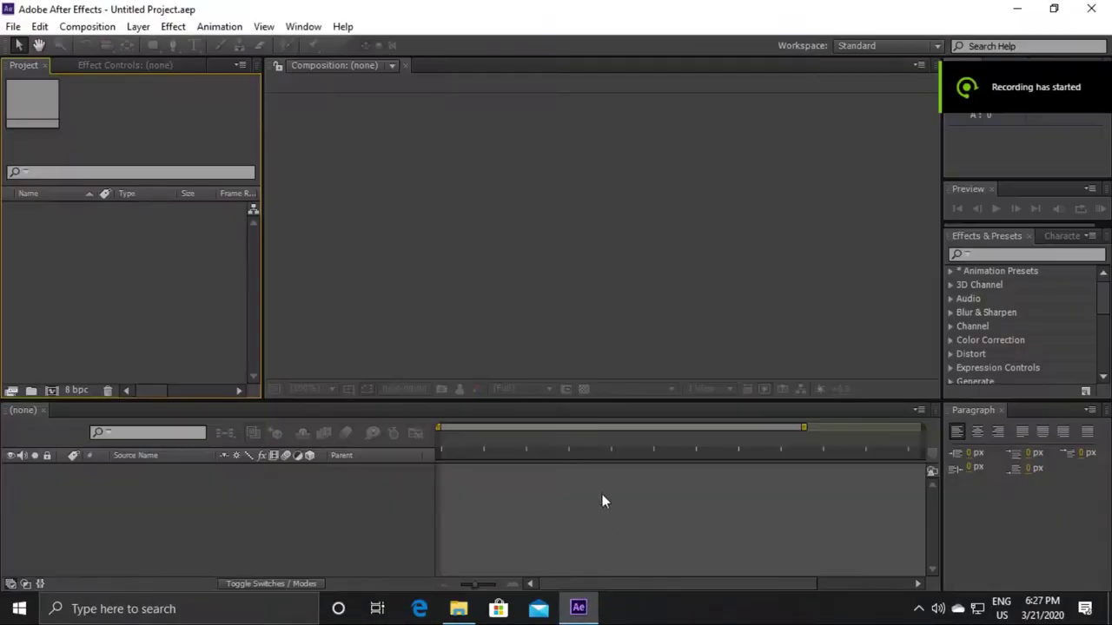
click(458, 608)
drag(630, 29, 800, 67)
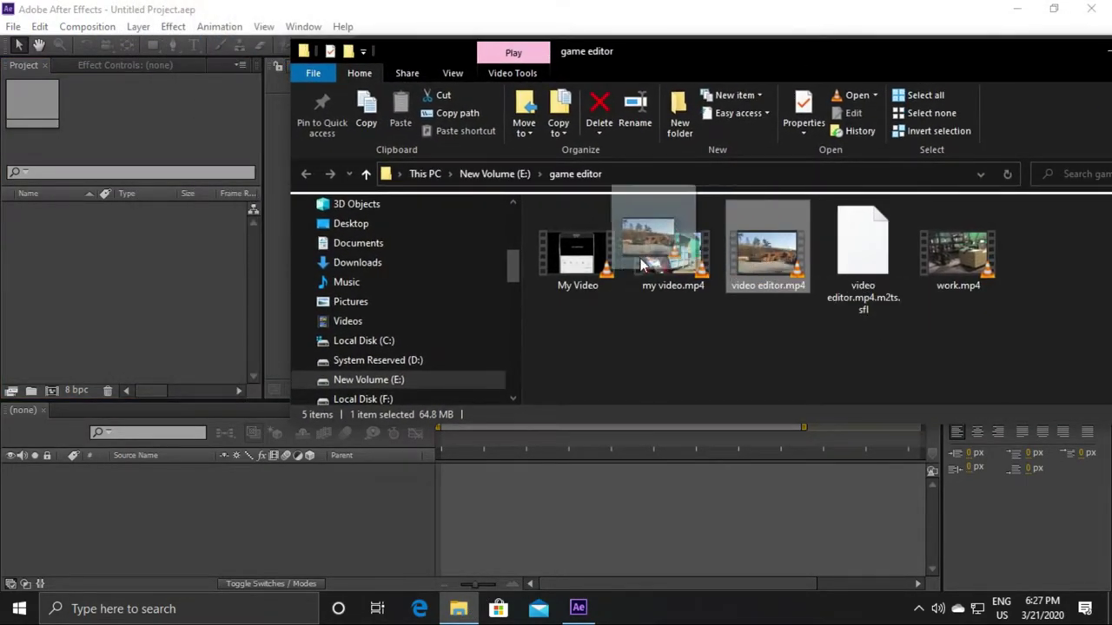
drag(775, 271, 109, 285)
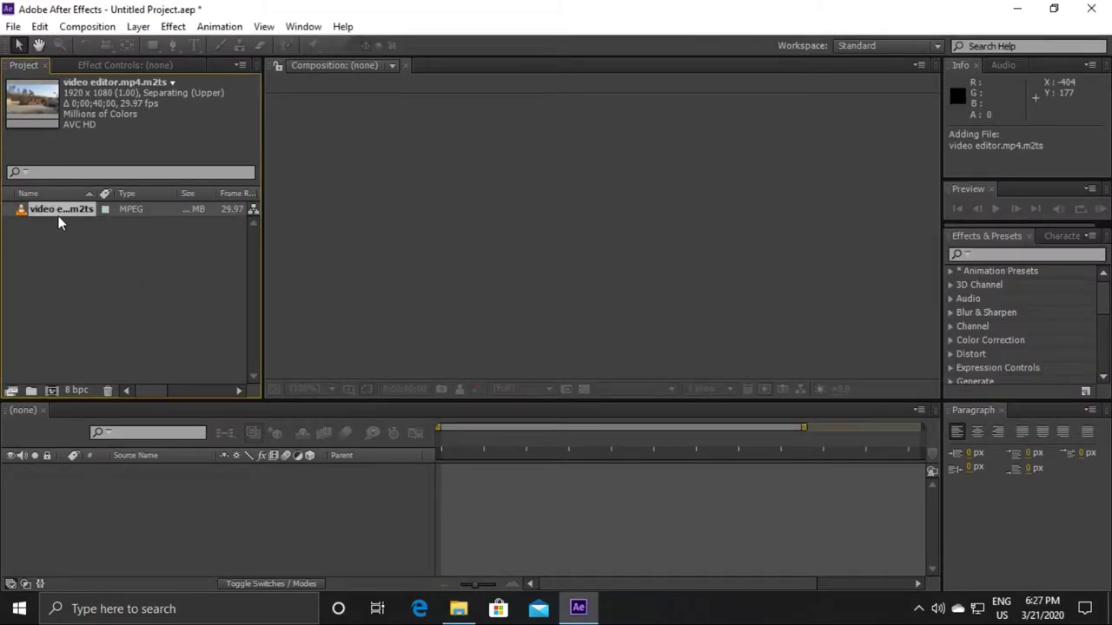
drag(58, 209, 42, 272)
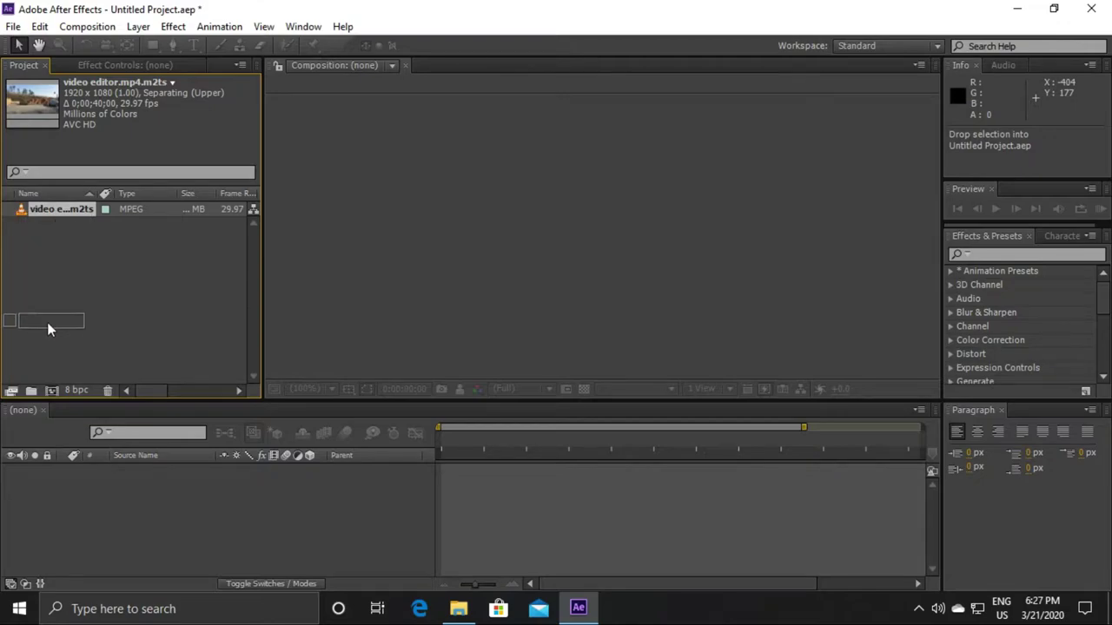
drag(50, 379, 52, 390)
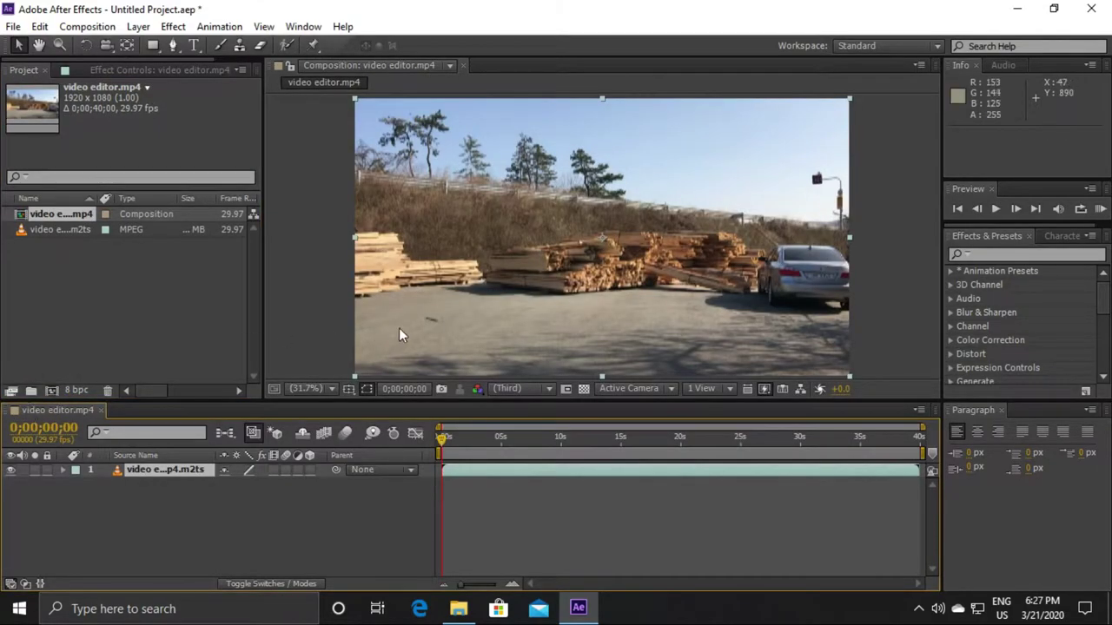
click(994, 210)
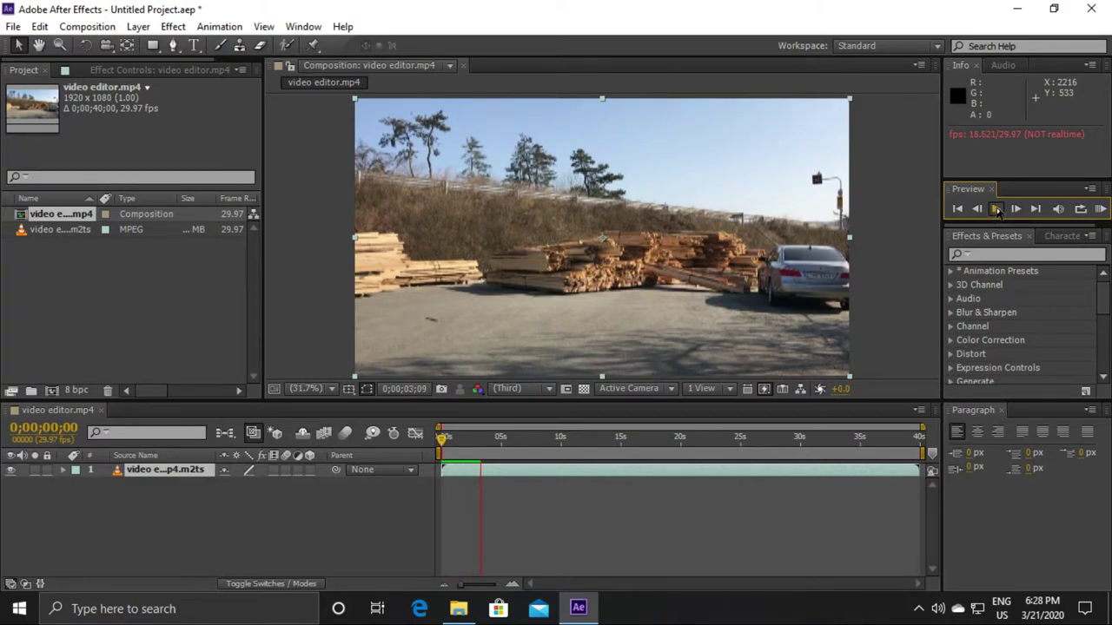
click(996, 209)
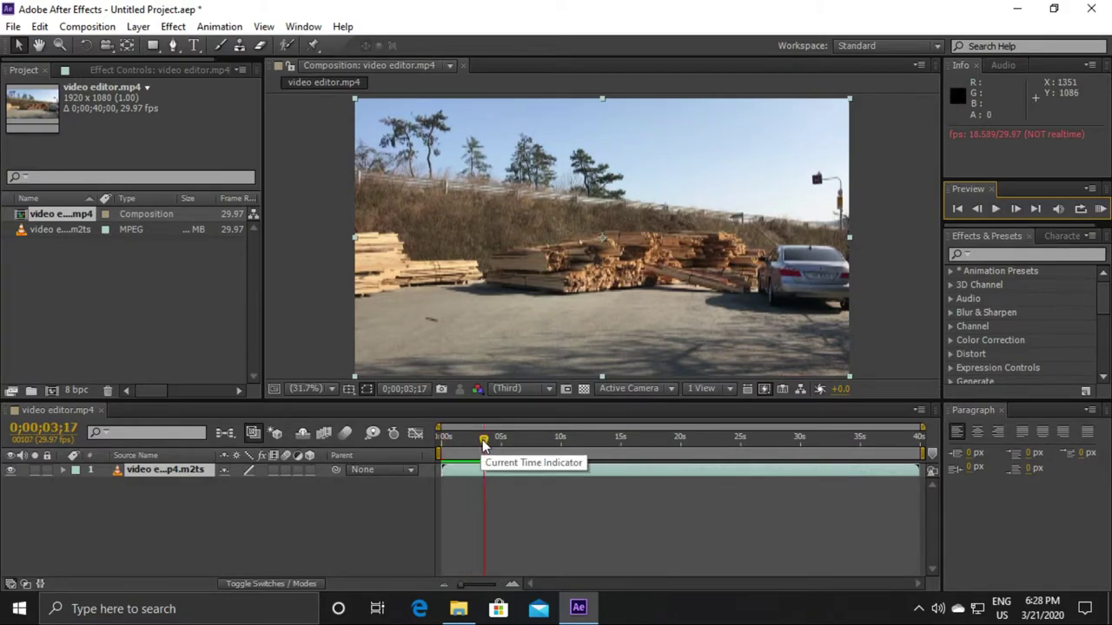
mouse_move(483, 443)
mouse_down()
mouse_move(906, 461)
mouse_move(753, 443)
mouse_move(426, 446)
mouse_up()
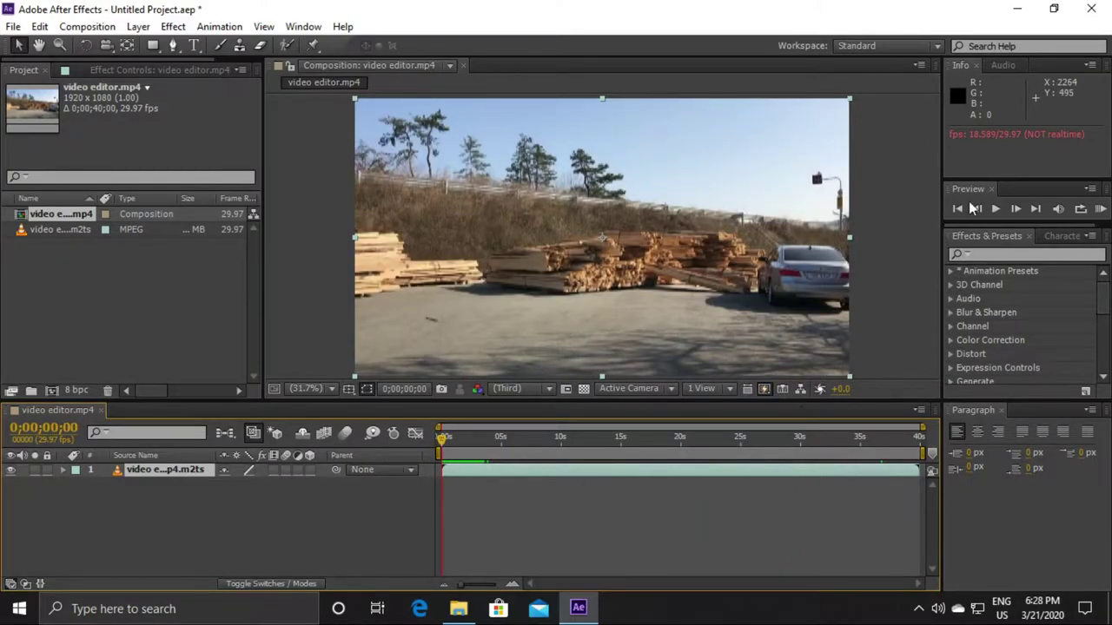
click(997, 210)
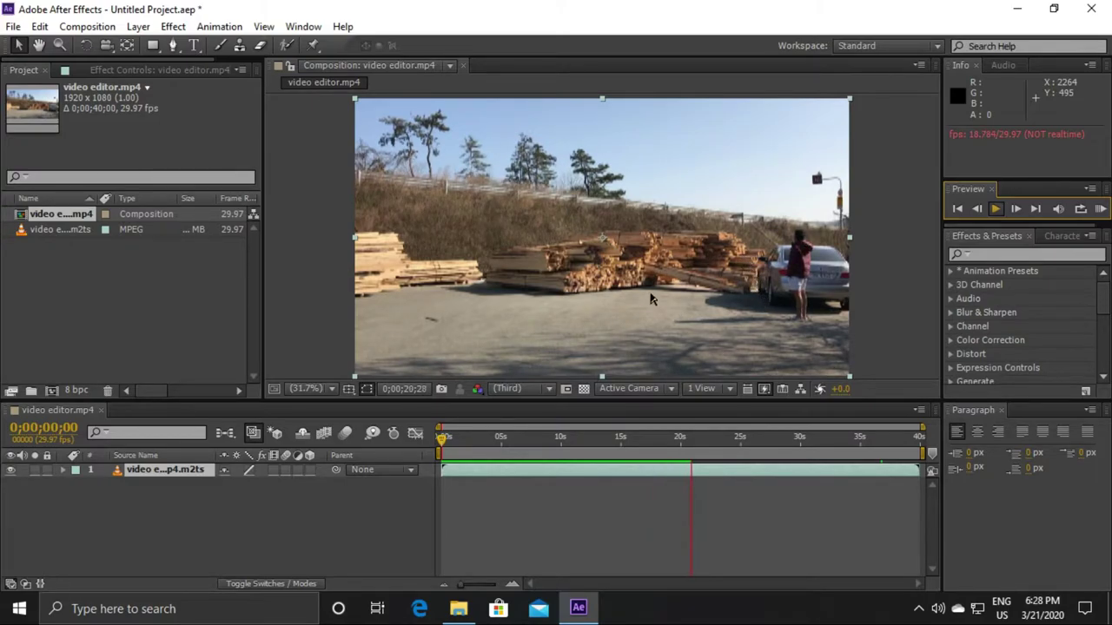
click(996, 209)
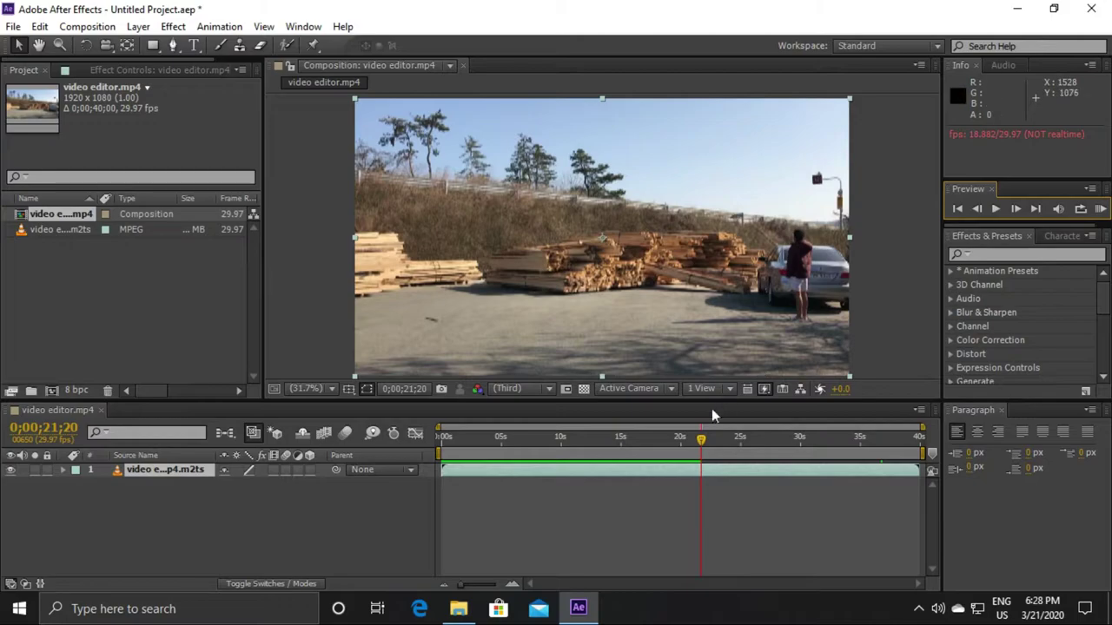
drag(700, 441, 441, 445)
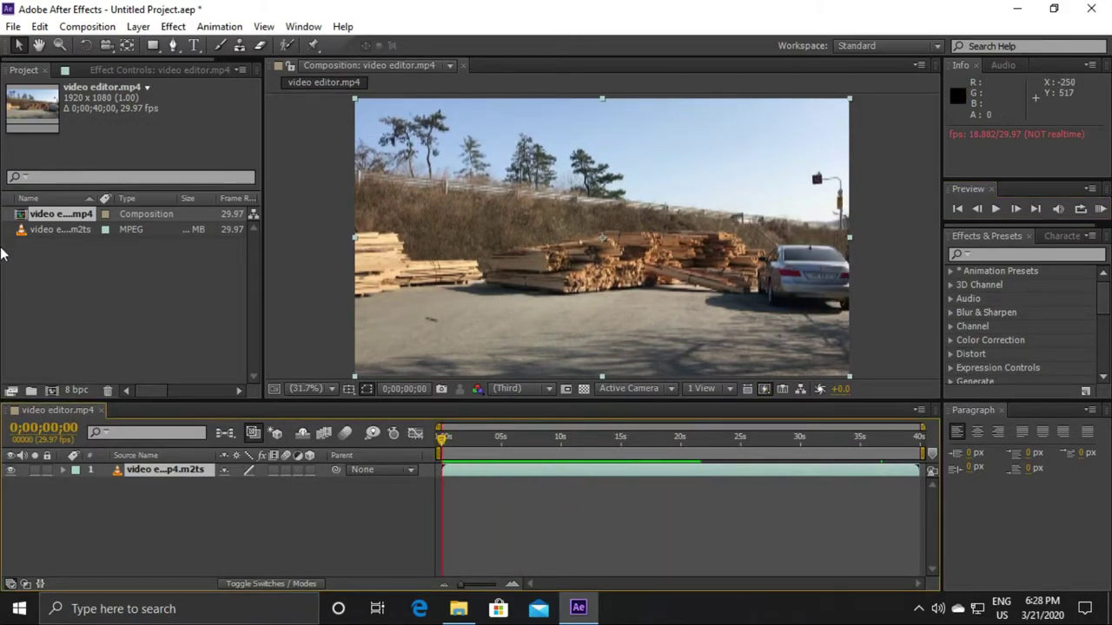
click(25, 271)
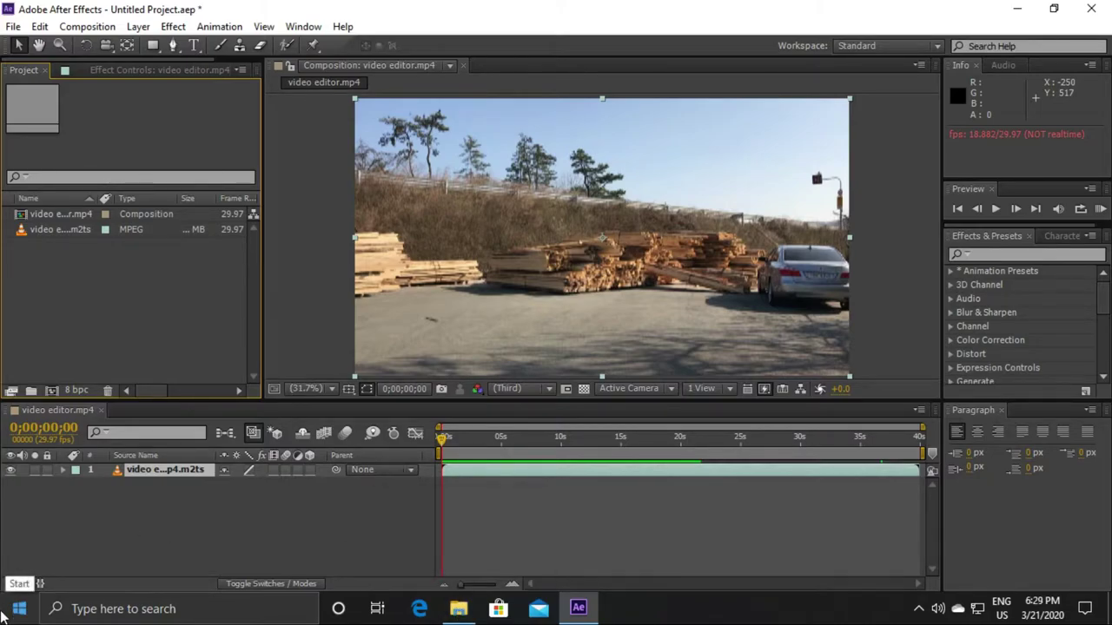
Step: Close the game editor folder window
click(459, 609)
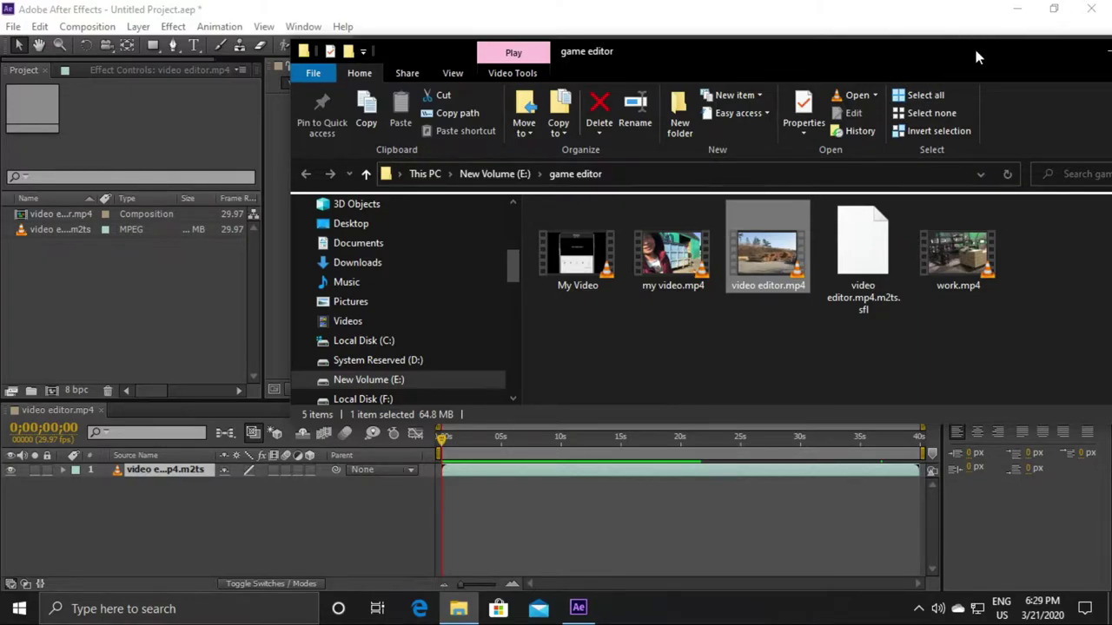
drag(976, 57, 875, 62)
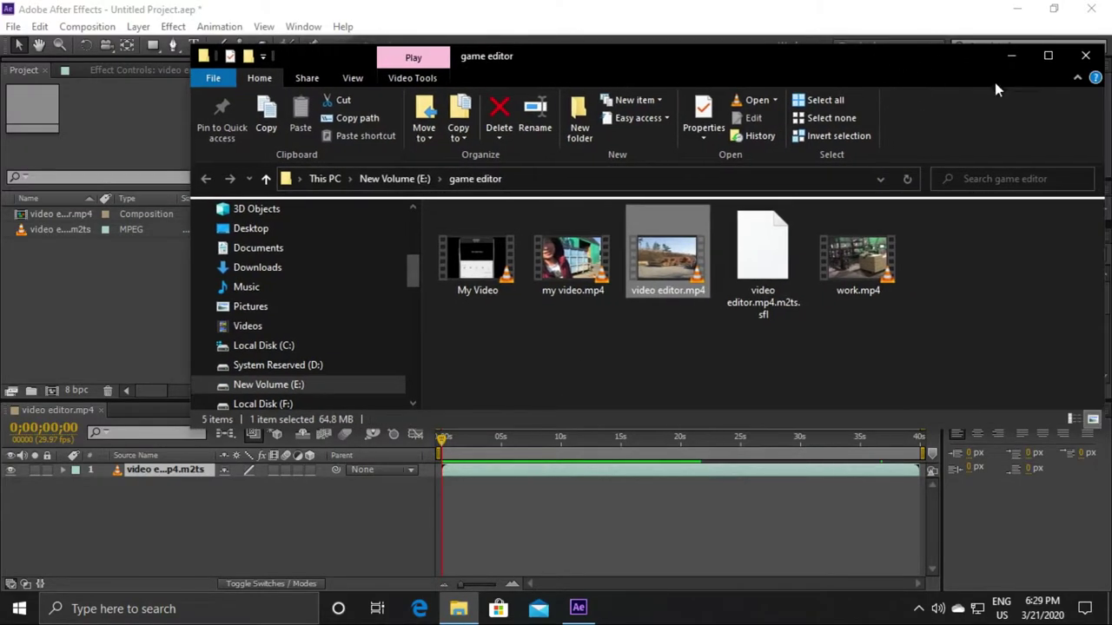
click(1085, 56)
Step: Launch Adobe Bridge CS6 (64bit) from the Start menu's app list
click(19, 608)
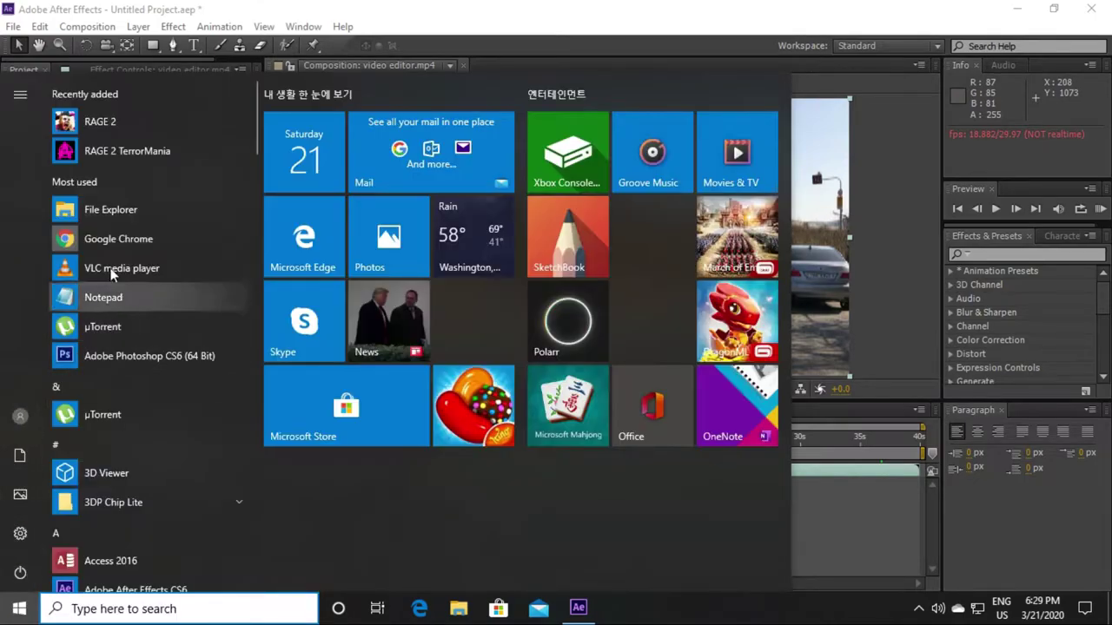
scroll(168, 361, down, 5)
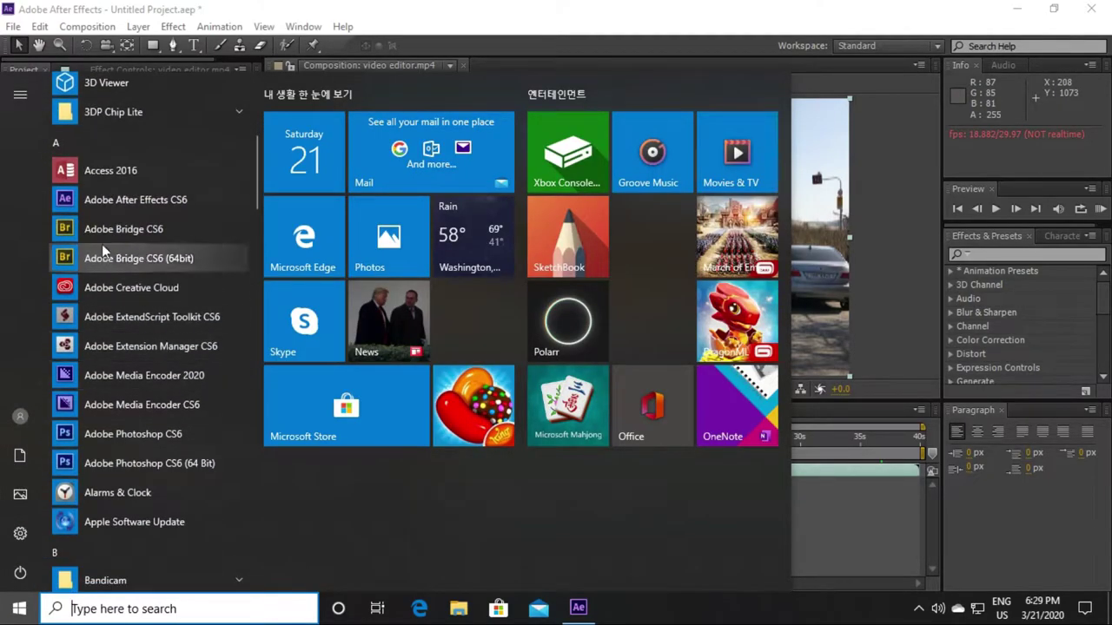
click(130, 252)
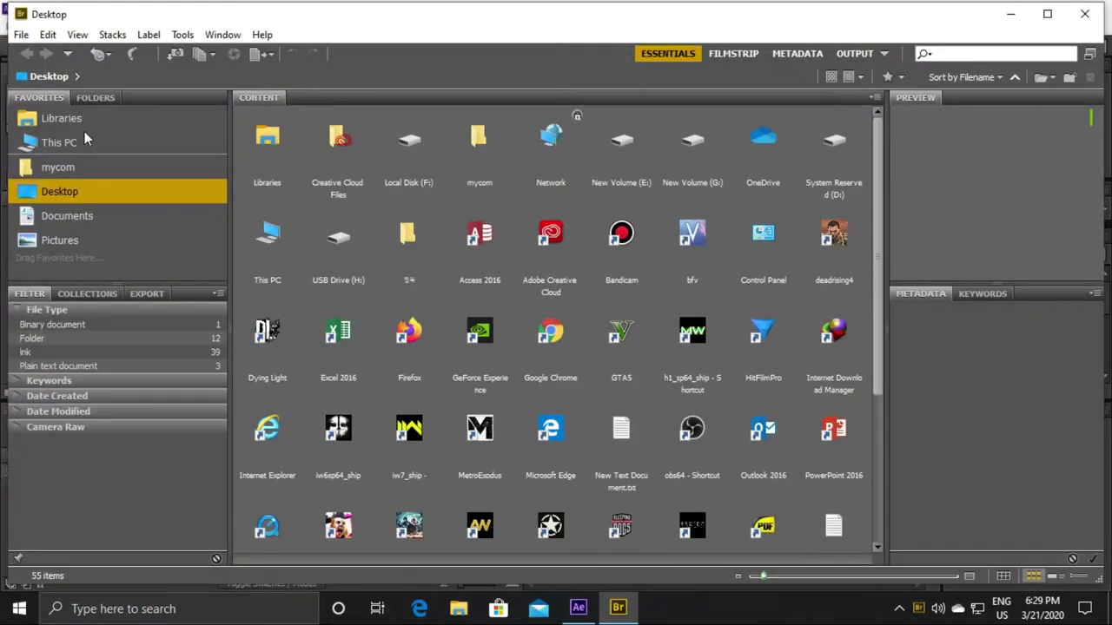
Step: Look inside New Volume (E:) and Local Disk (F:) from the Desktop view
double_click(619, 161)
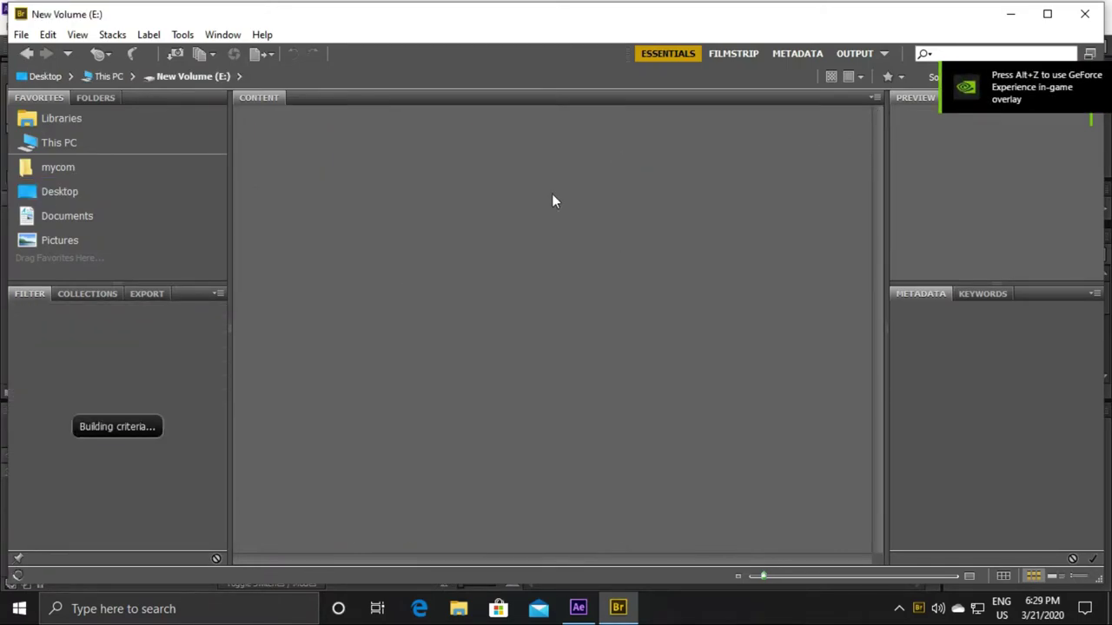
click(26, 54)
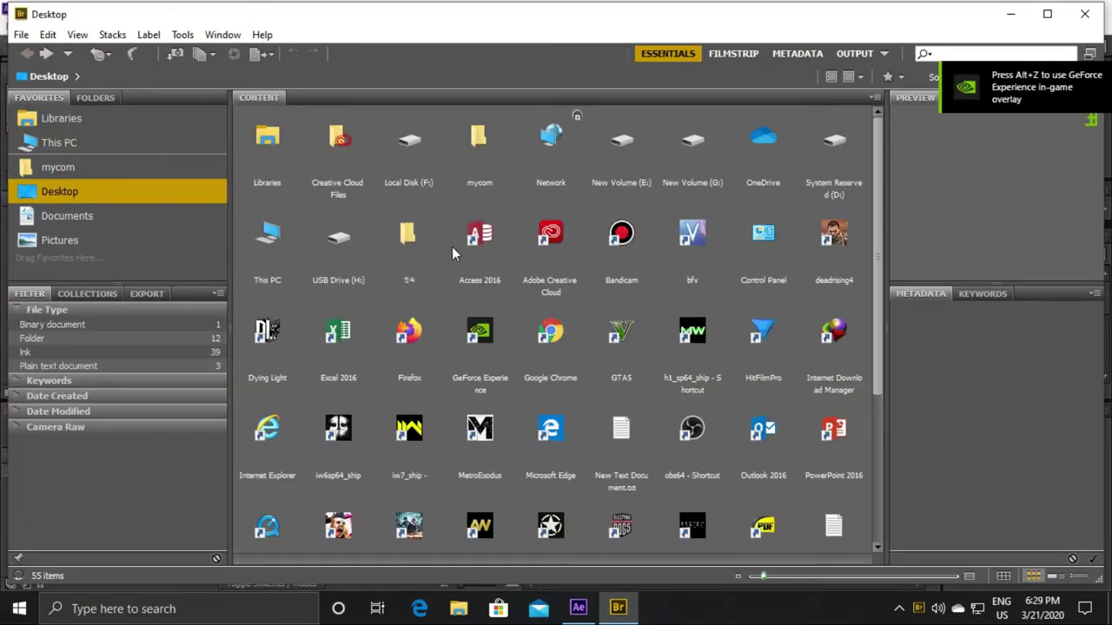
double_click(412, 148)
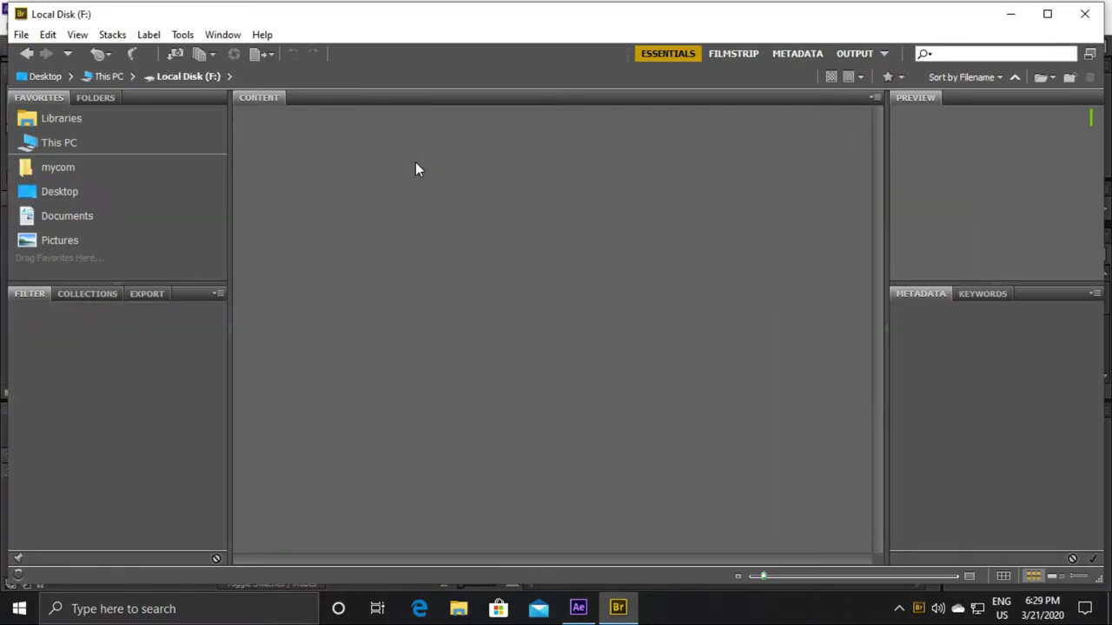
click(31, 54)
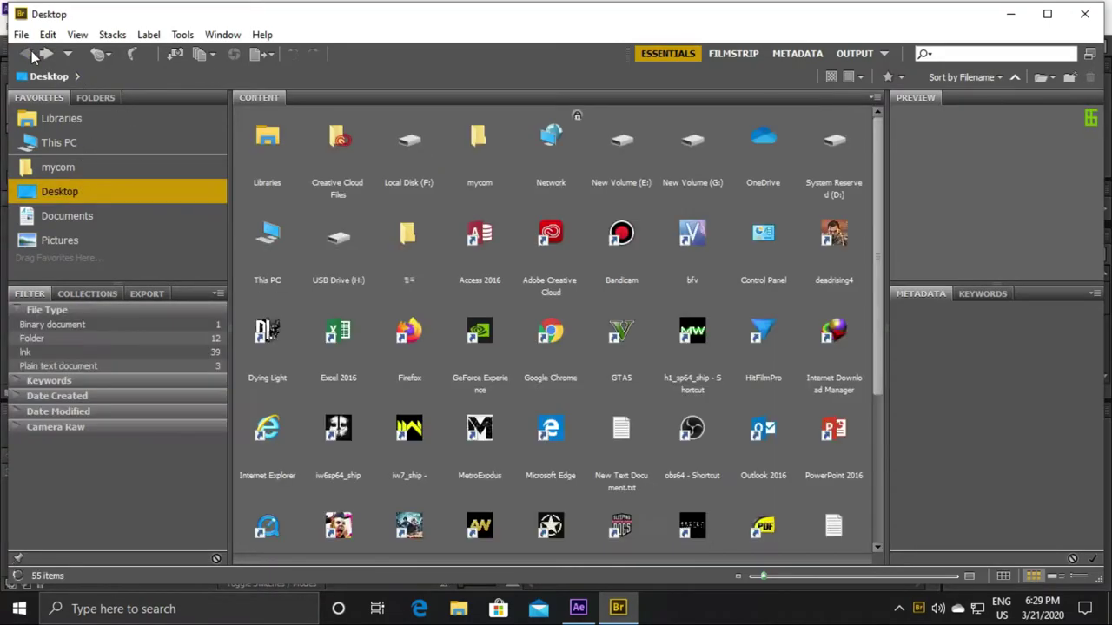
double_click(627, 163)
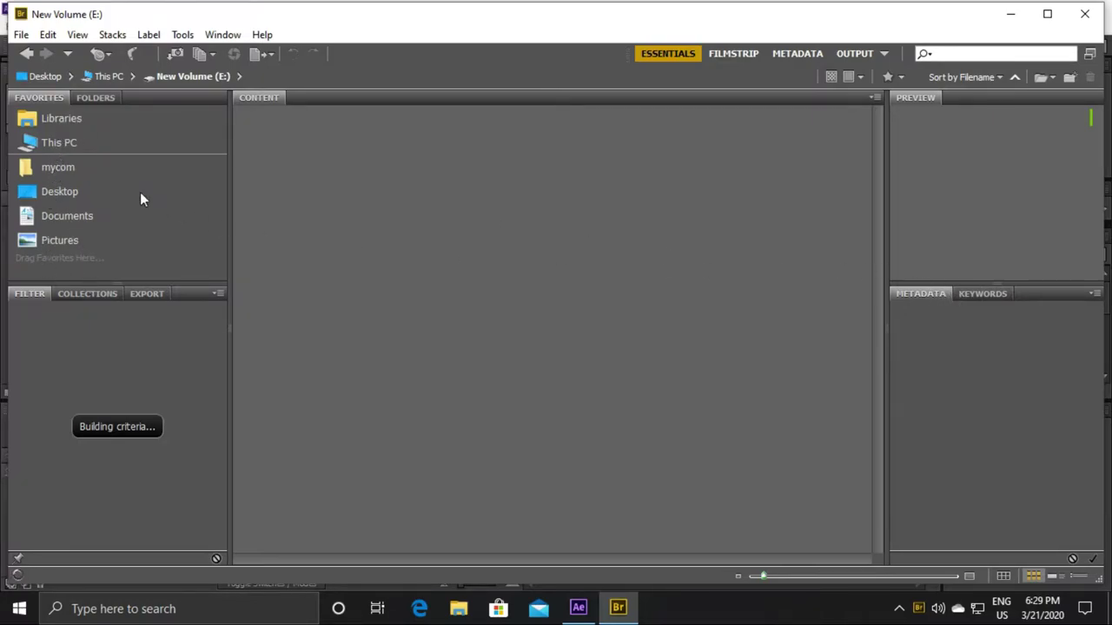
Step: Go through Libraries and This PC to open New Volume (E:) and browse its folders
click(83, 116)
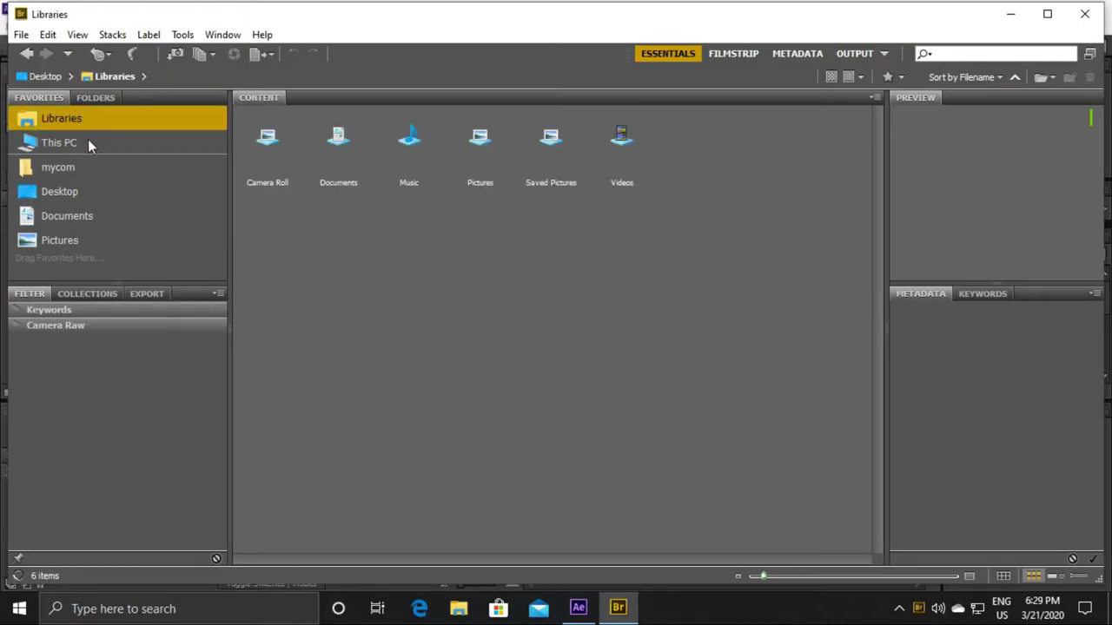
click(79, 144)
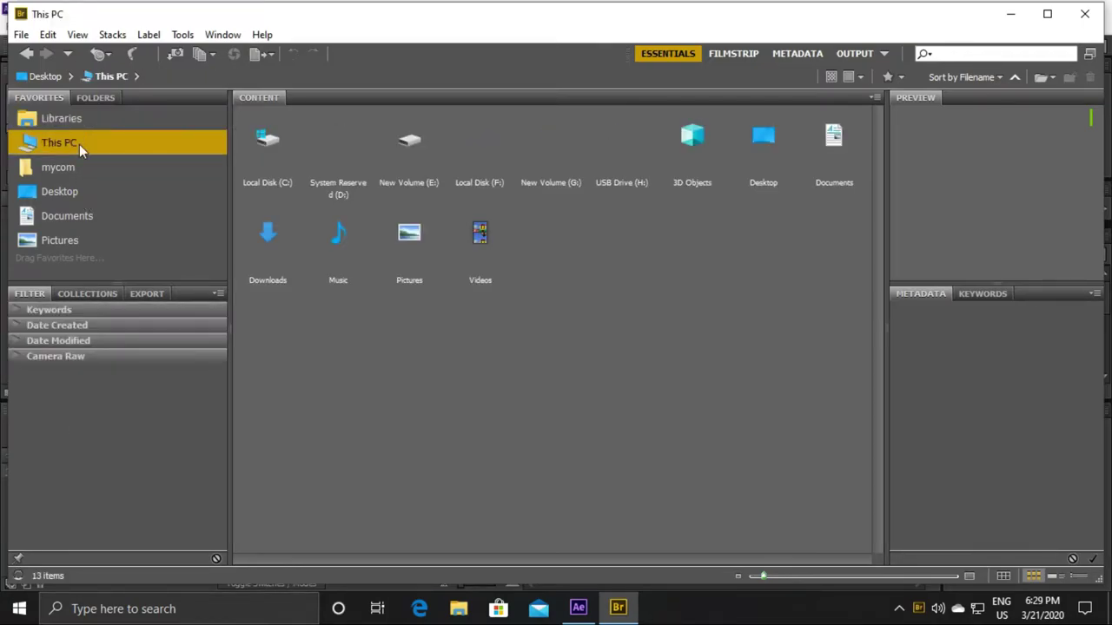
double_click(413, 149)
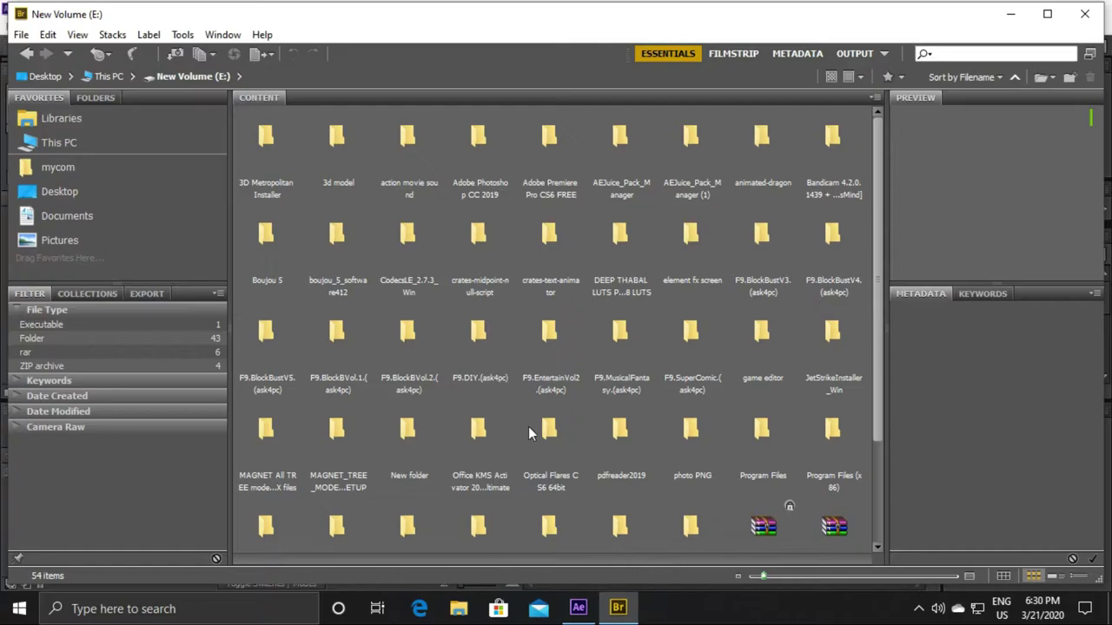
scroll(532, 433, down, 3)
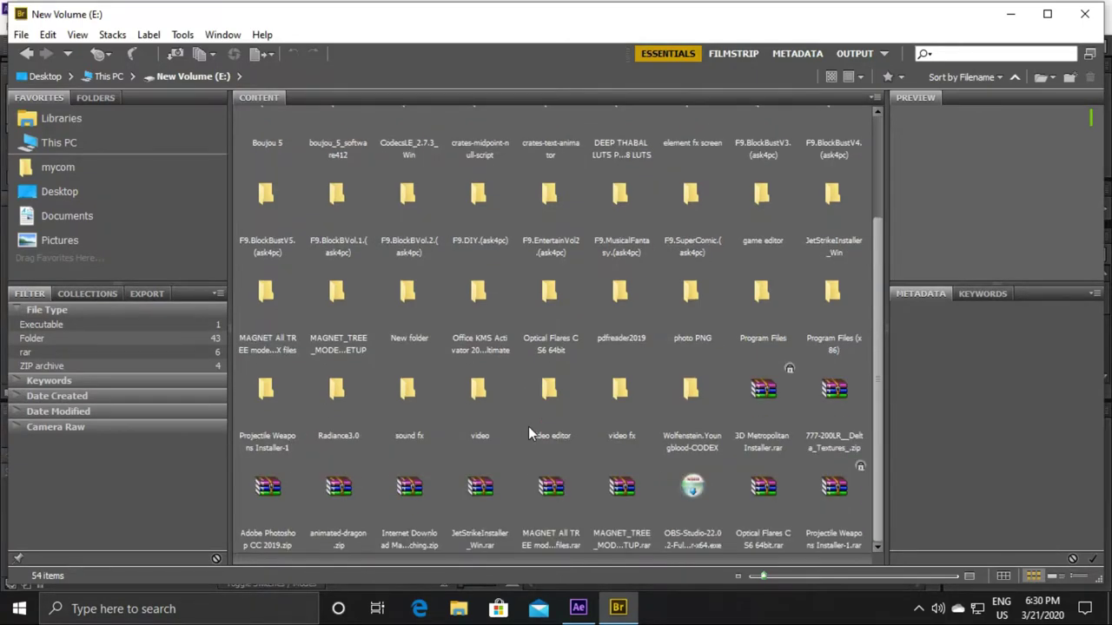
scroll(530, 432, up, 3)
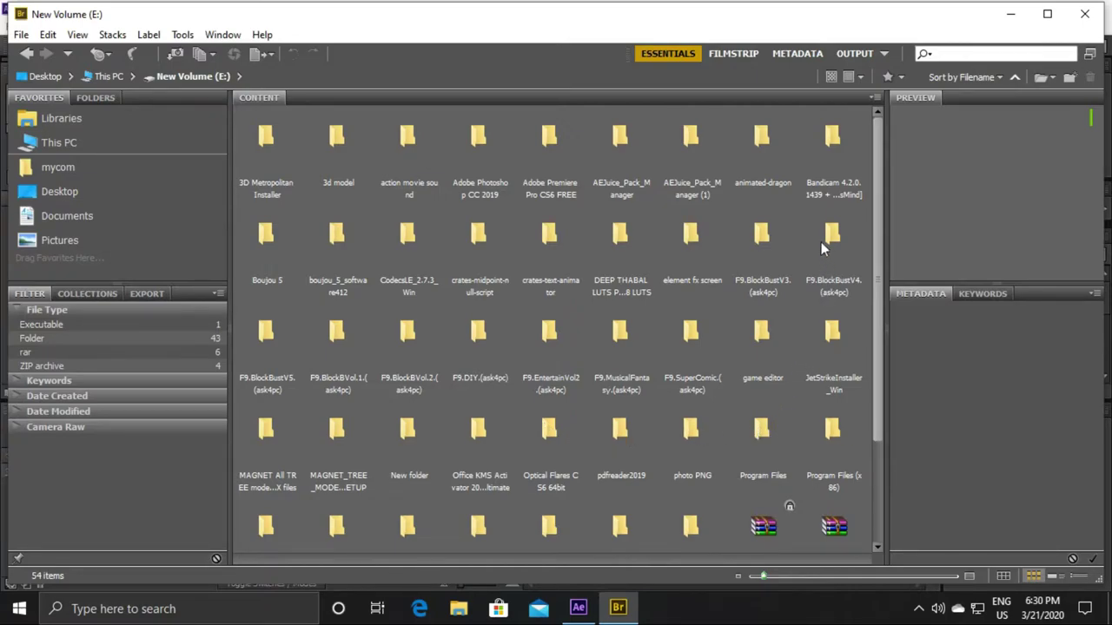
Step: Navigate Local Disk (F:) > Action Essentials 2 - 2K VERSION > 720p Disk 2 > 09. Fire
click(27, 53)
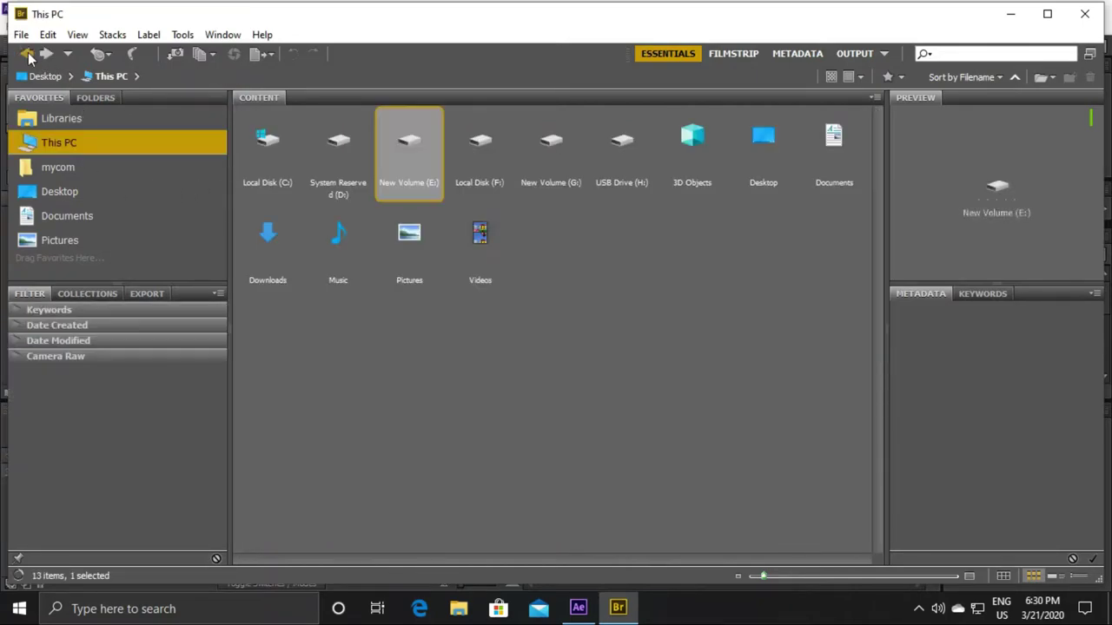
double_click(479, 162)
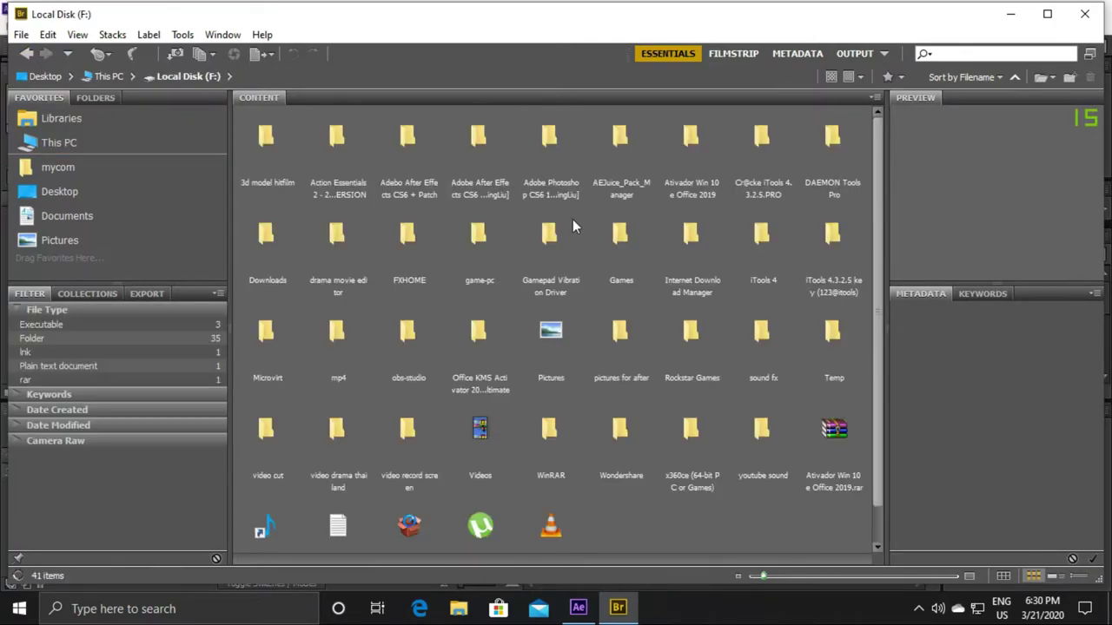
double_click(338, 189)
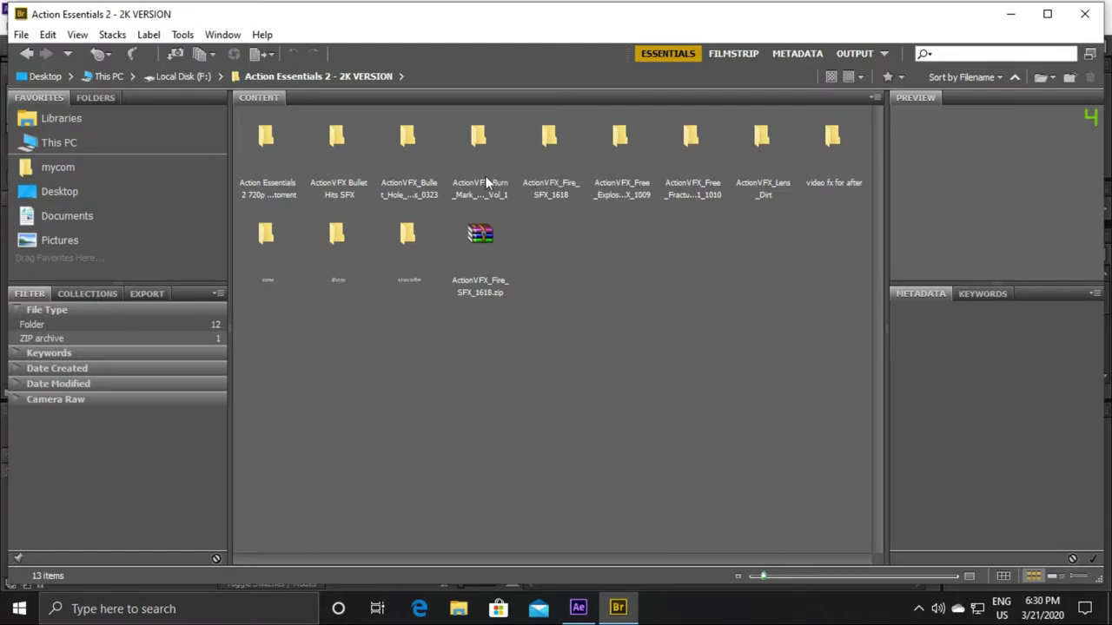
double_click(278, 183)
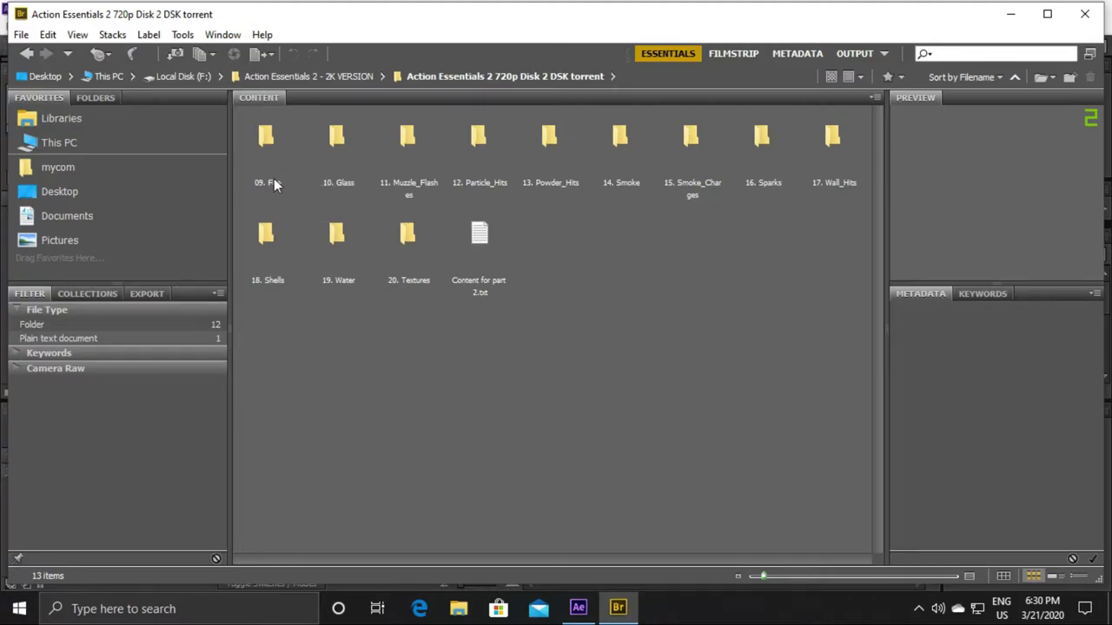
double_click(274, 183)
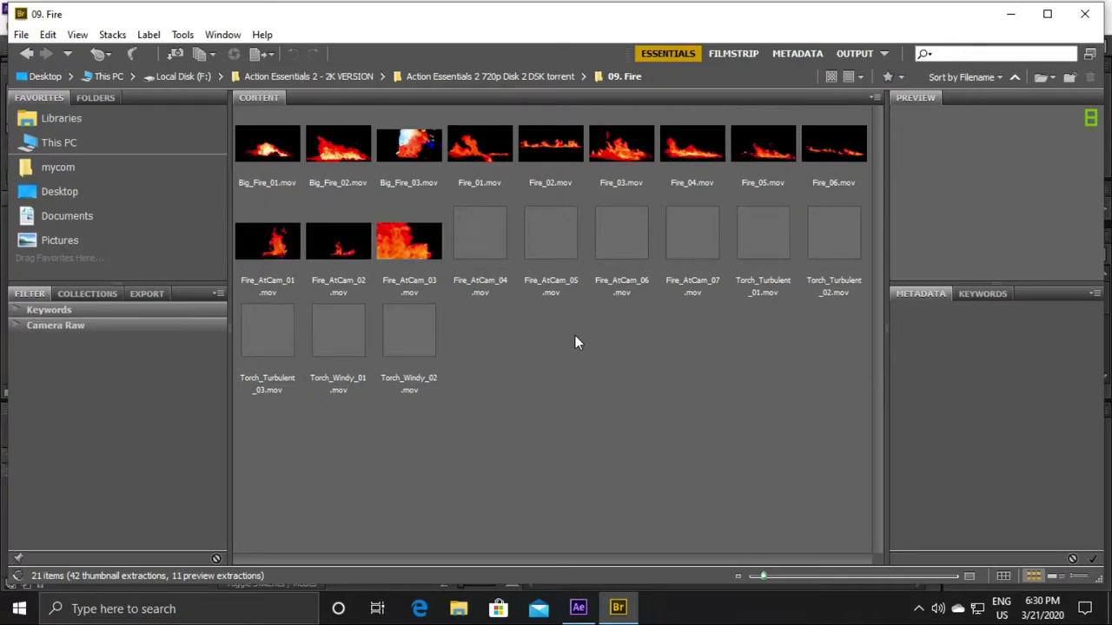
Step: Narrow the Bridge window beside After Effects and select Big_Fire_03.mov
click(1048, 14)
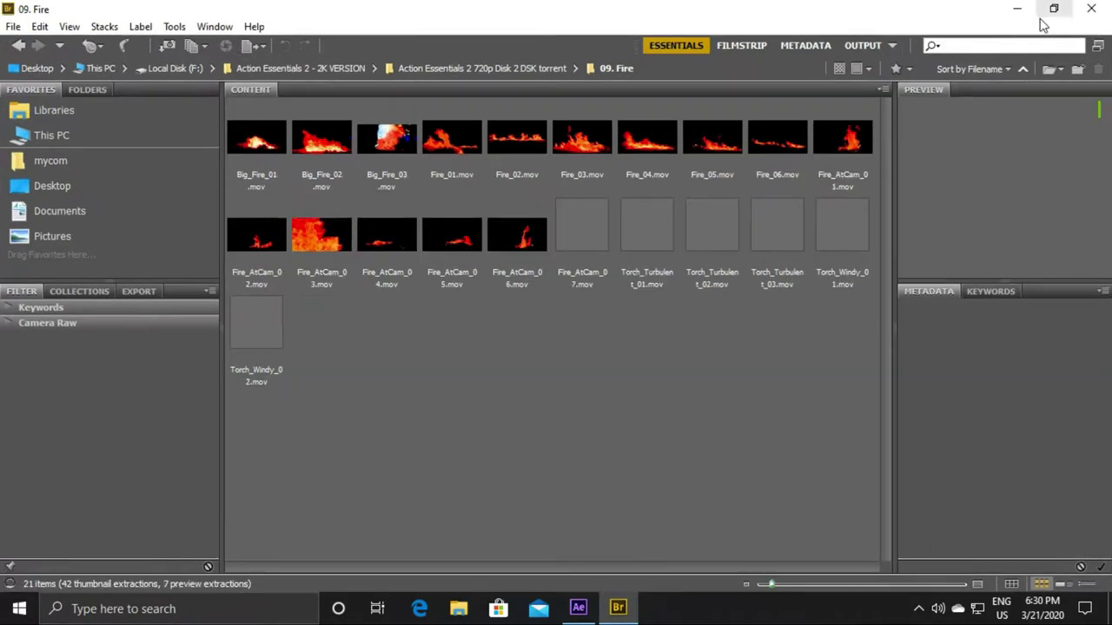
click(1053, 8)
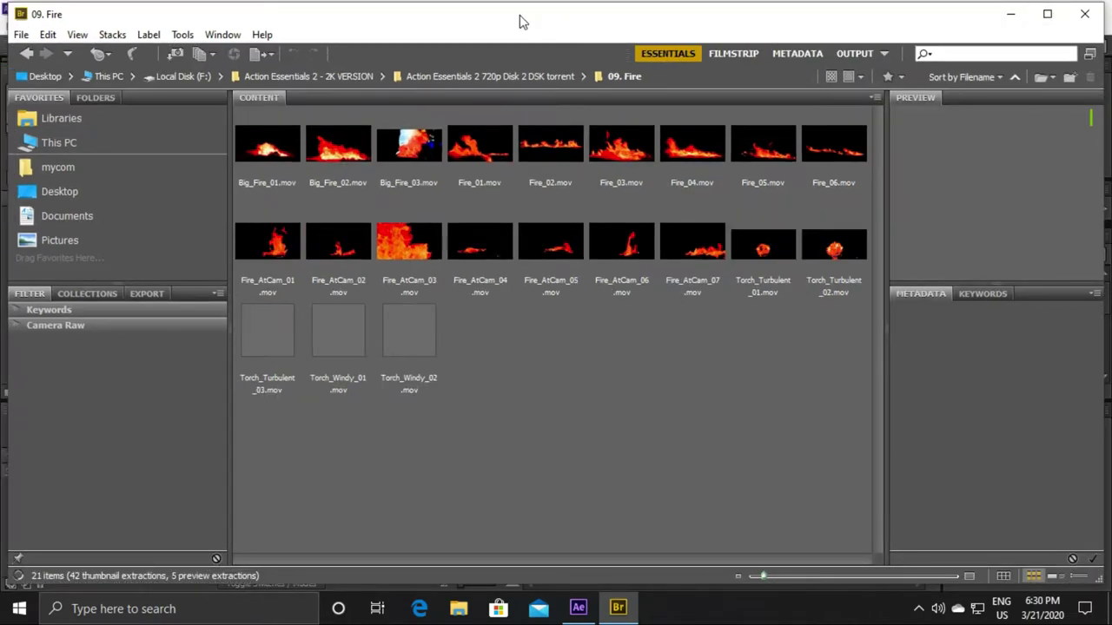
drag(521, 20, 535, 43)
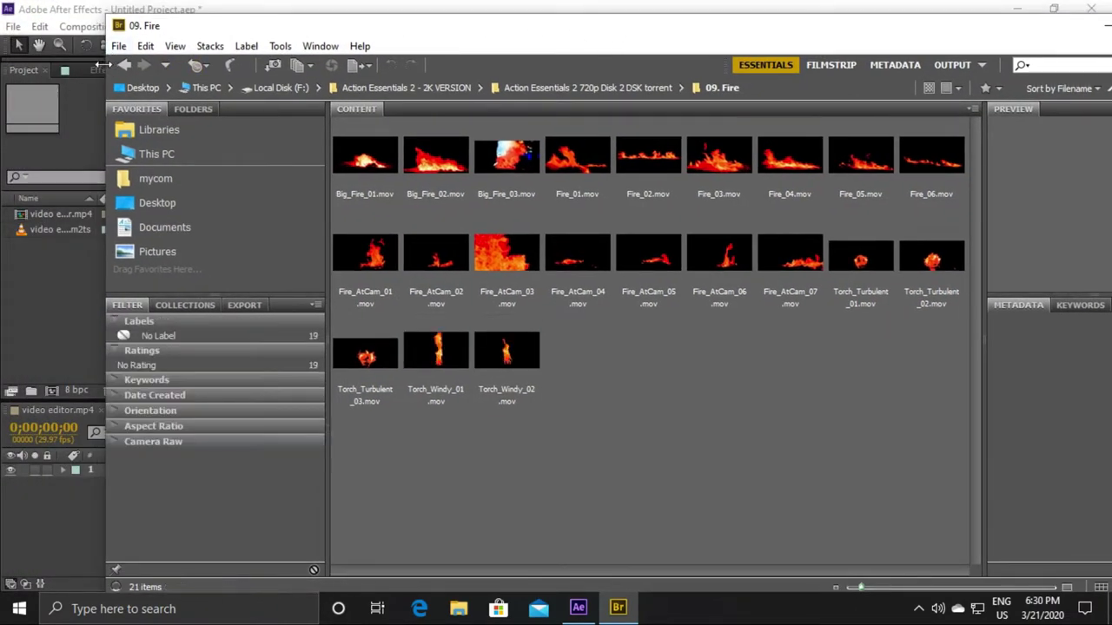
drag(109, 273, 525, 272)
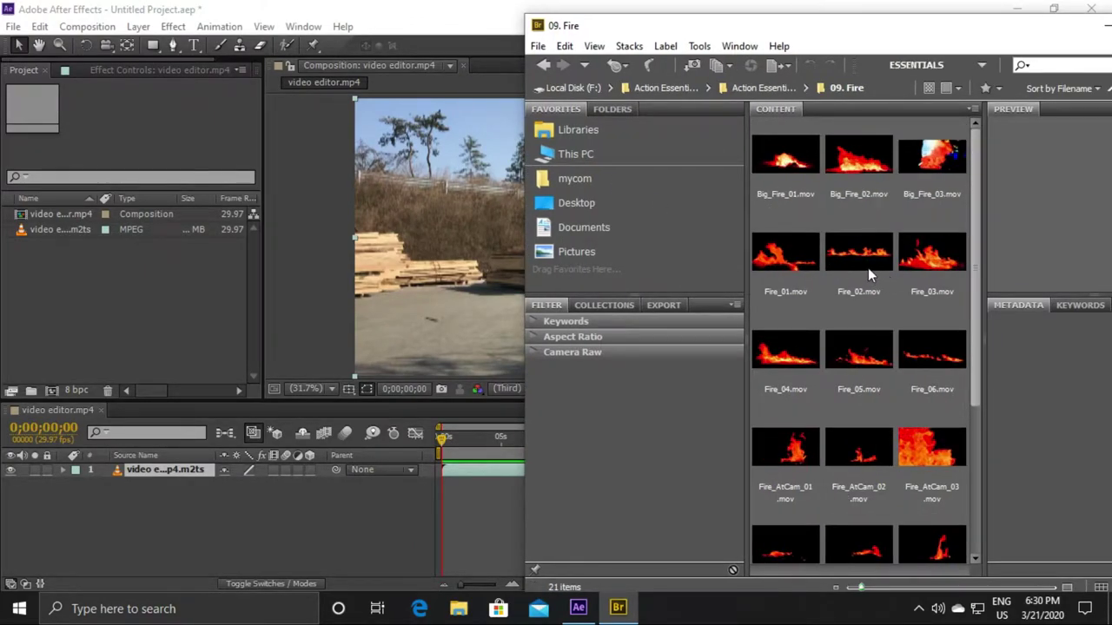
scroll(868, 271, down, 1)
scroll(868, 275, down, 2)
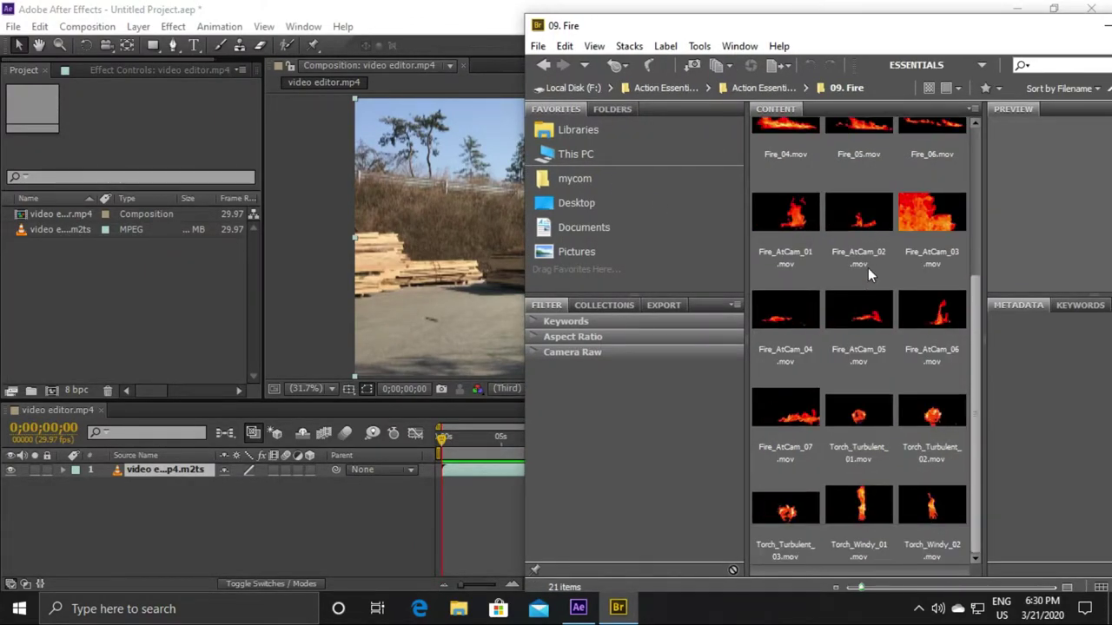
scroll(867, 267, up, 3)
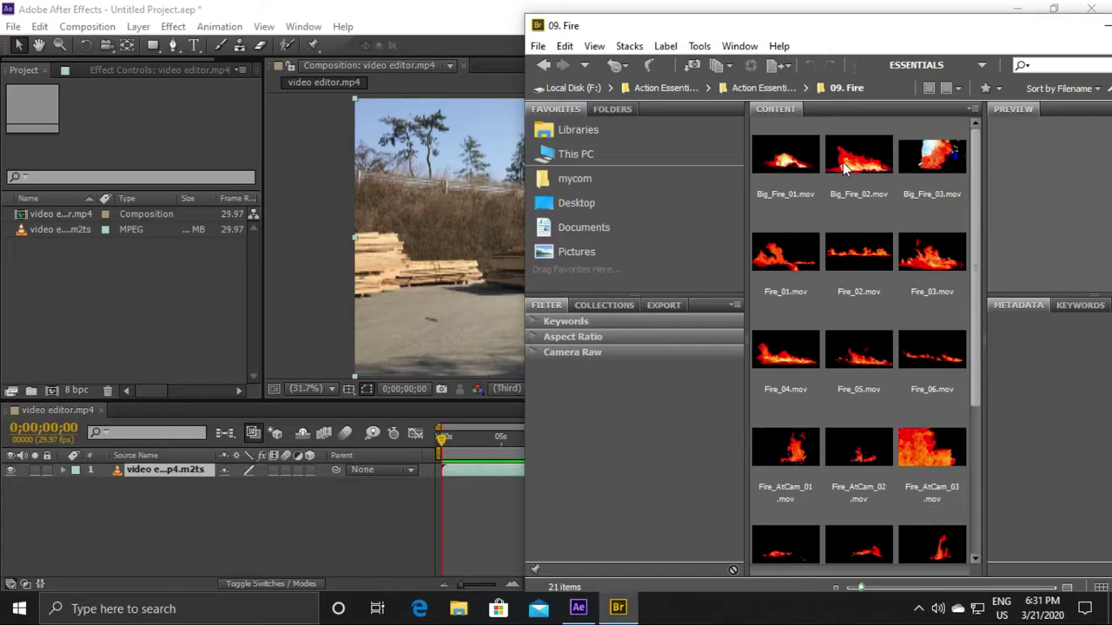
click(932, 162)
Step: Import Big_Fire_03.mov, add it above the street video, and start it at about 19;06
drag(932, 162, 121, 280)
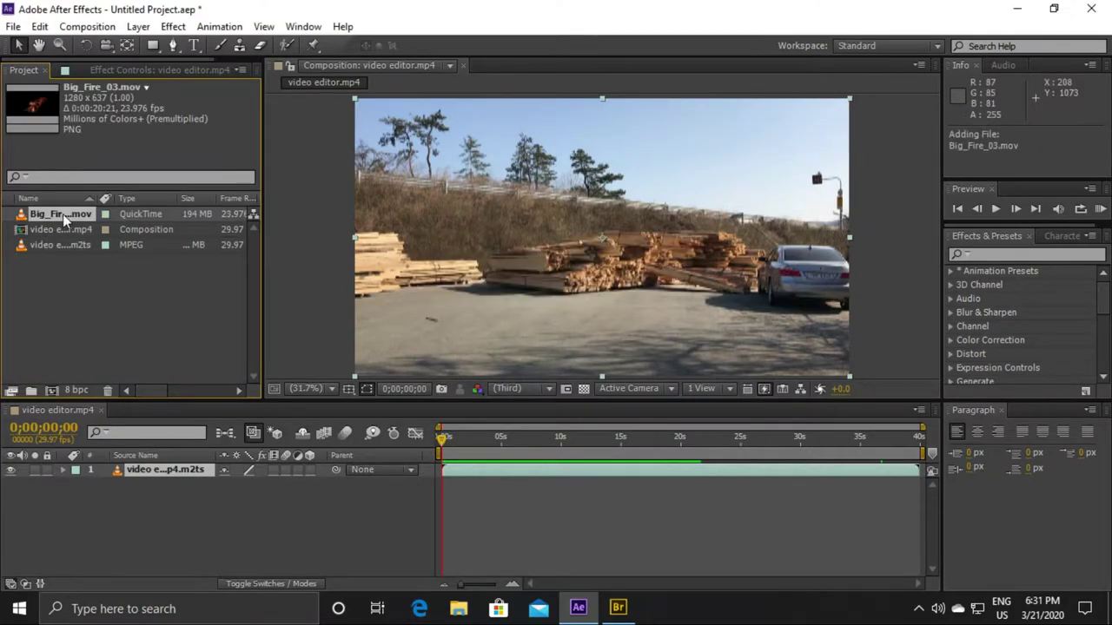
drag(62, 213, 113, 469)
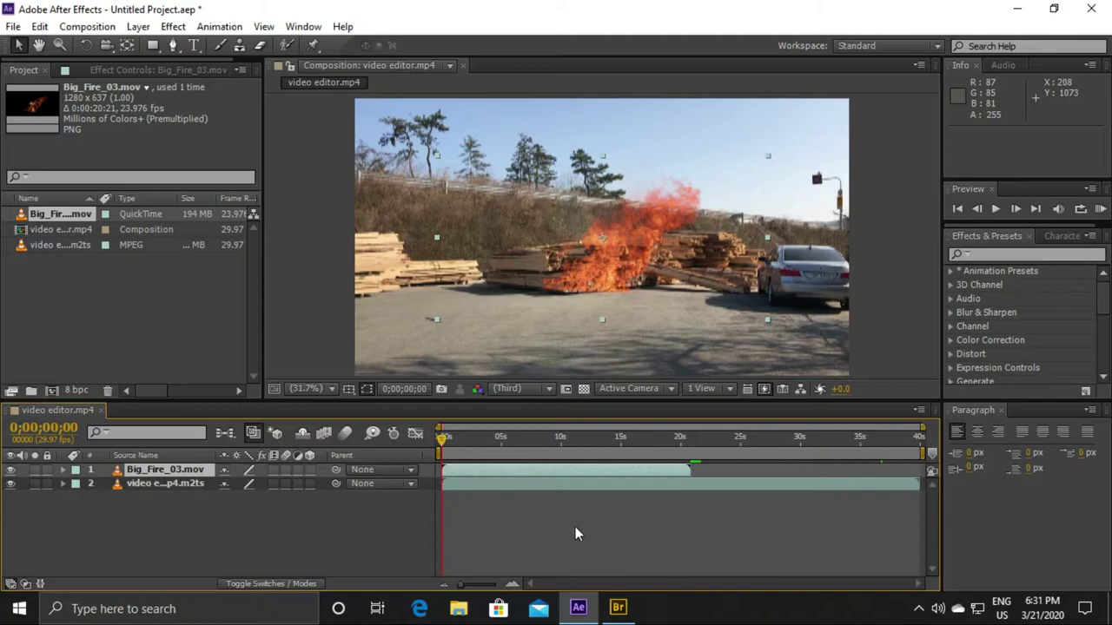
mouse_move(443, 442)
mouse_down()
mouse_move(546, 447)
mouse_move(614, 474)
mouse_move(842, 488)
mouse_up()
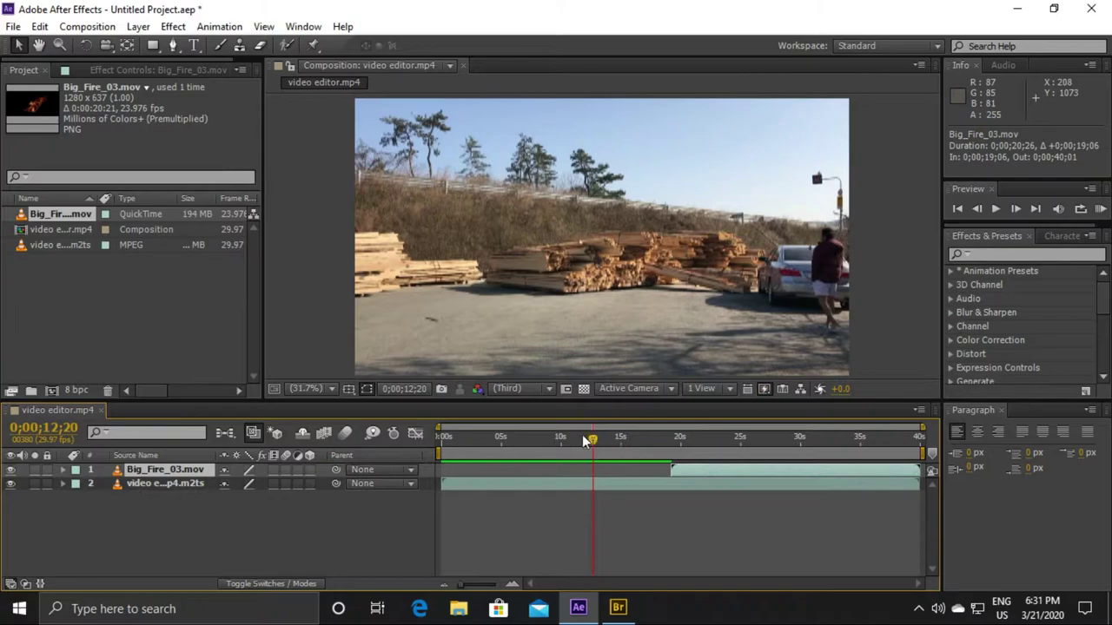
drag(596, 438, 671, 446)
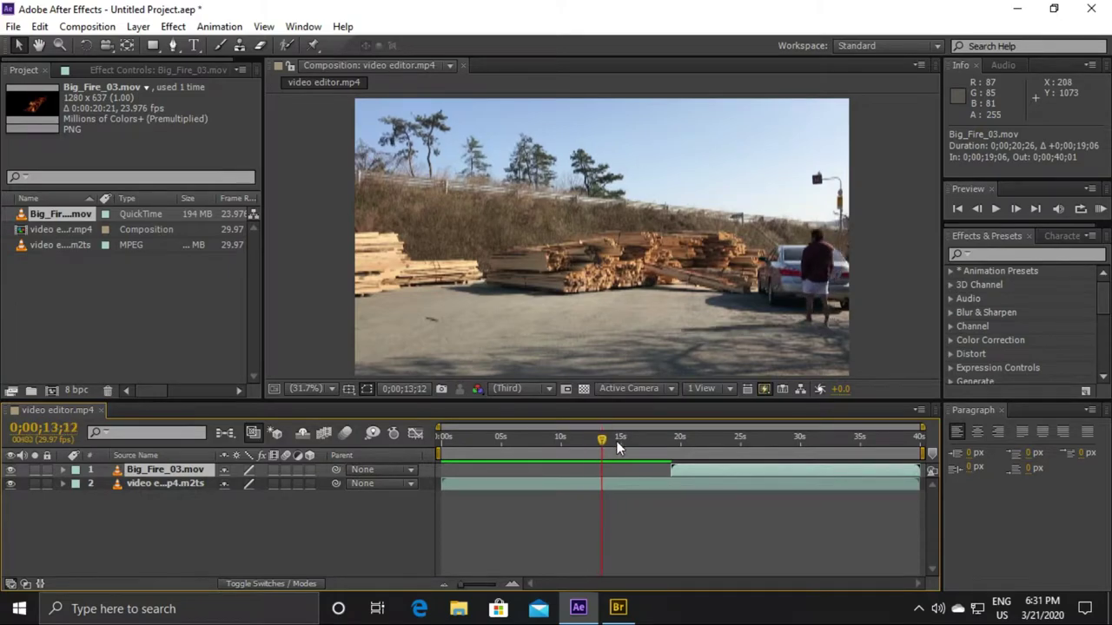
click(670, 485)
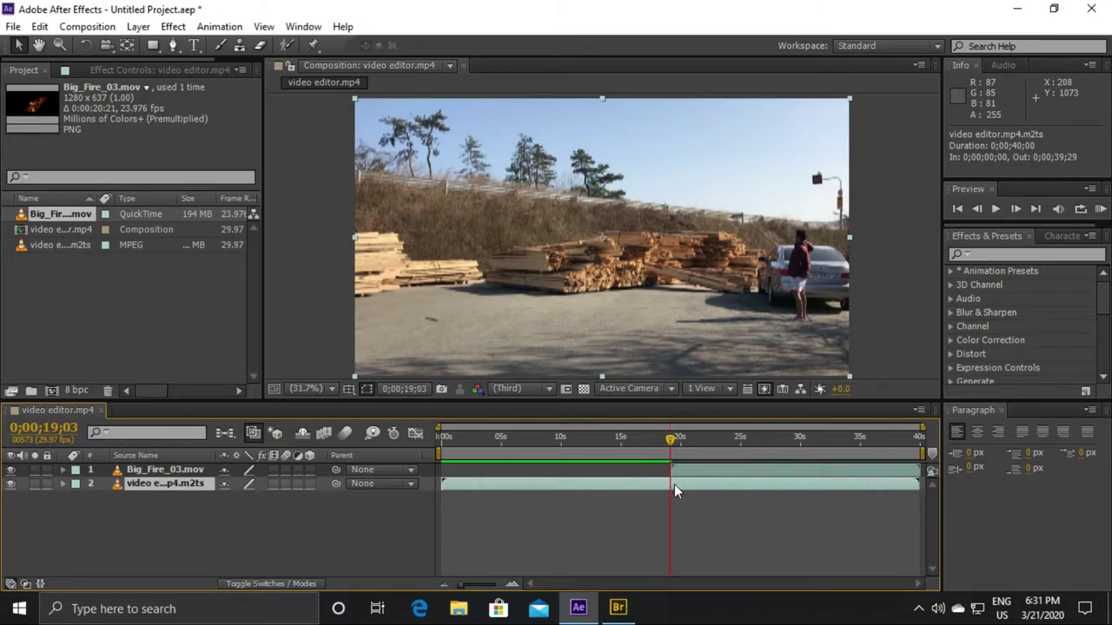
key(c)
key(s)
key(s)
right_click(670, 481)
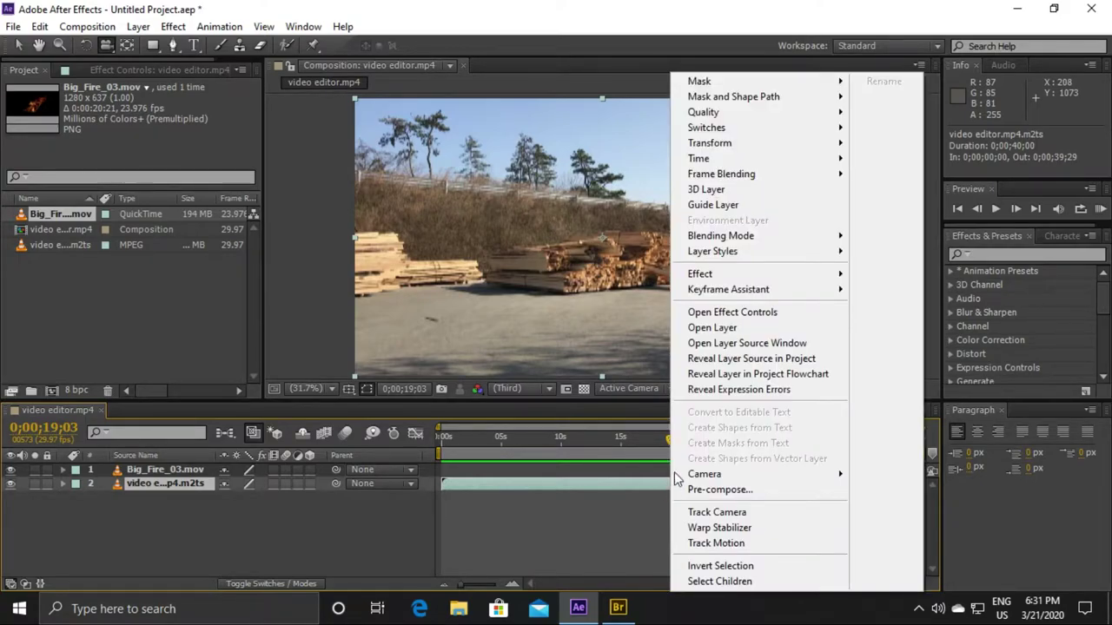
mouse_move(789, 113)
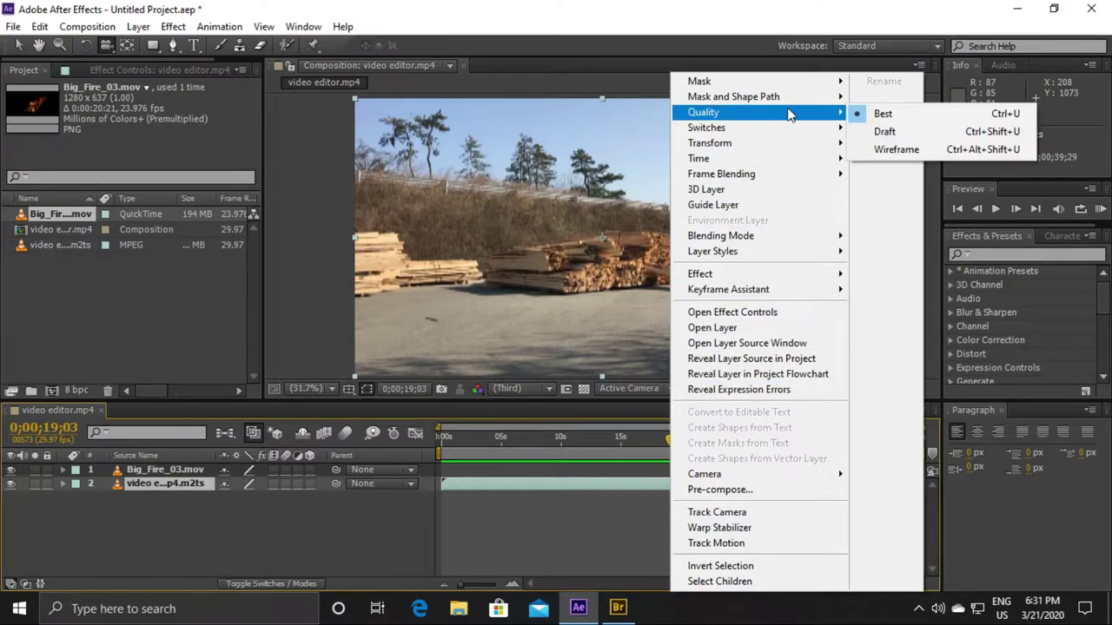
mouse_move(790, 141)
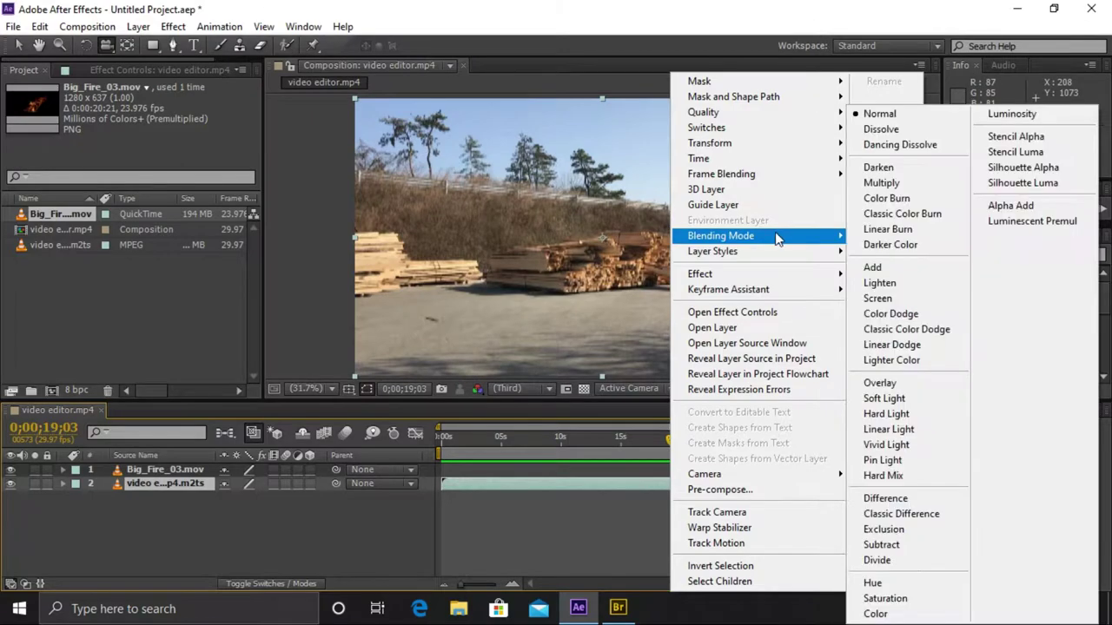
mouse_move(778, 238)
mouse_move(773, 262)
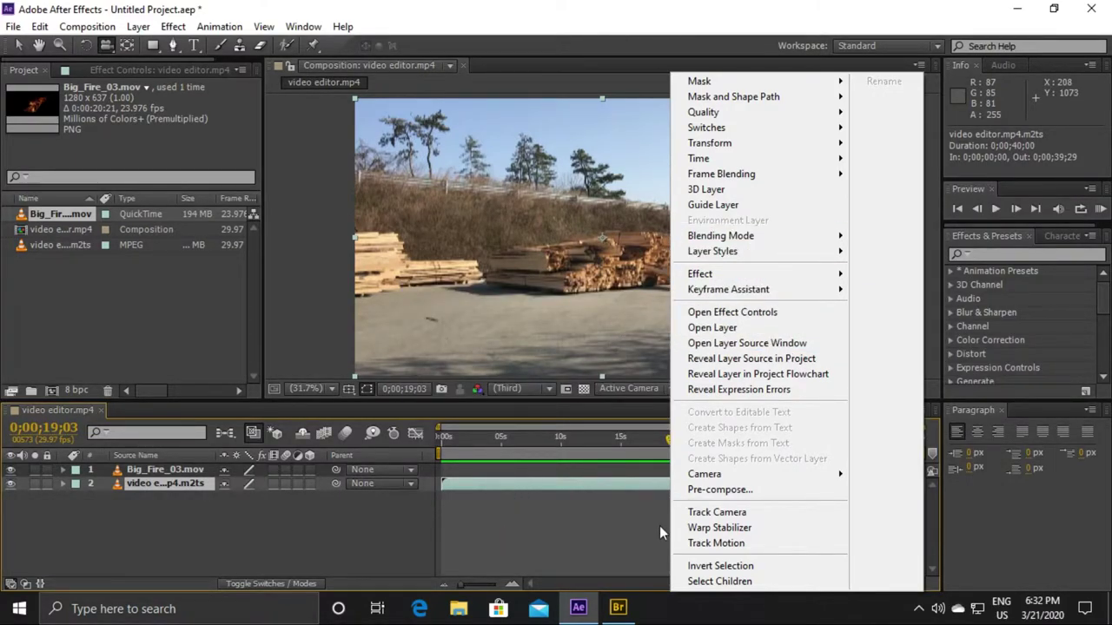
click(659, 526)
click(670, 519)
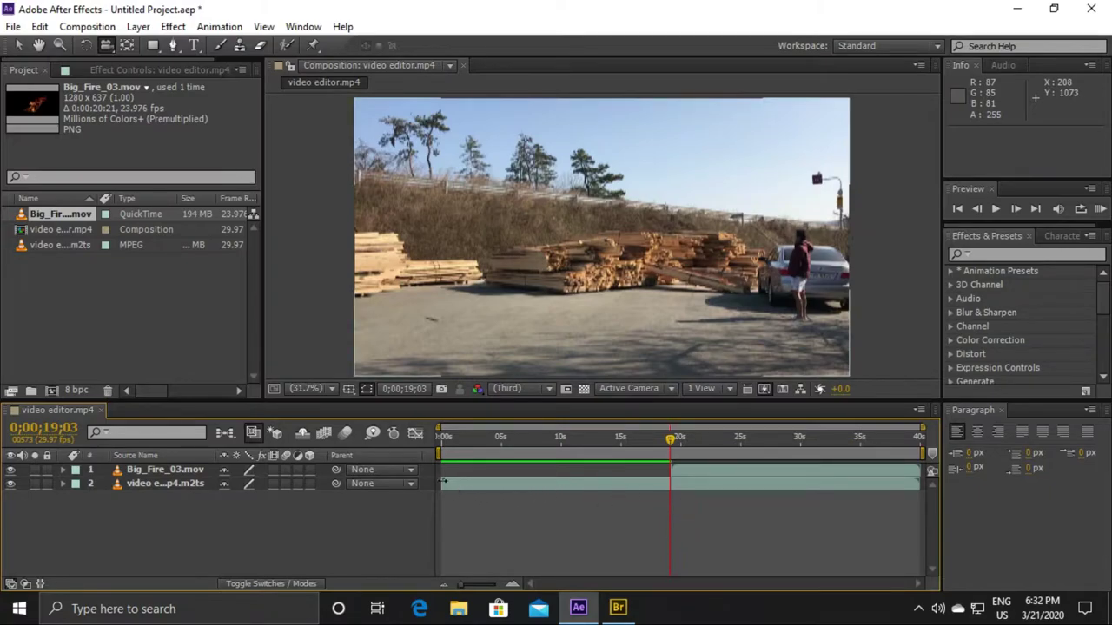
Step: Trim the video layer and work area to begin at 19;06, then Trim Comp to Work Area
drag(443, 483, 670, 491)
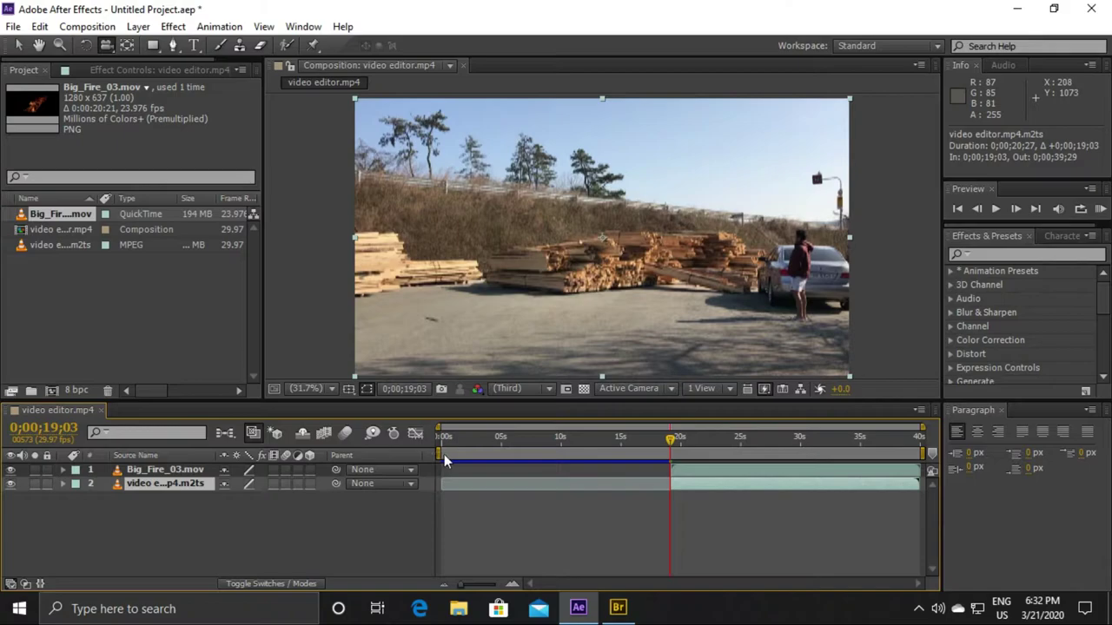
mouse_move(444, 454)
mouse_down()
mouse_move(531, 454)
mouse_move(664, 477)
mouse_up()
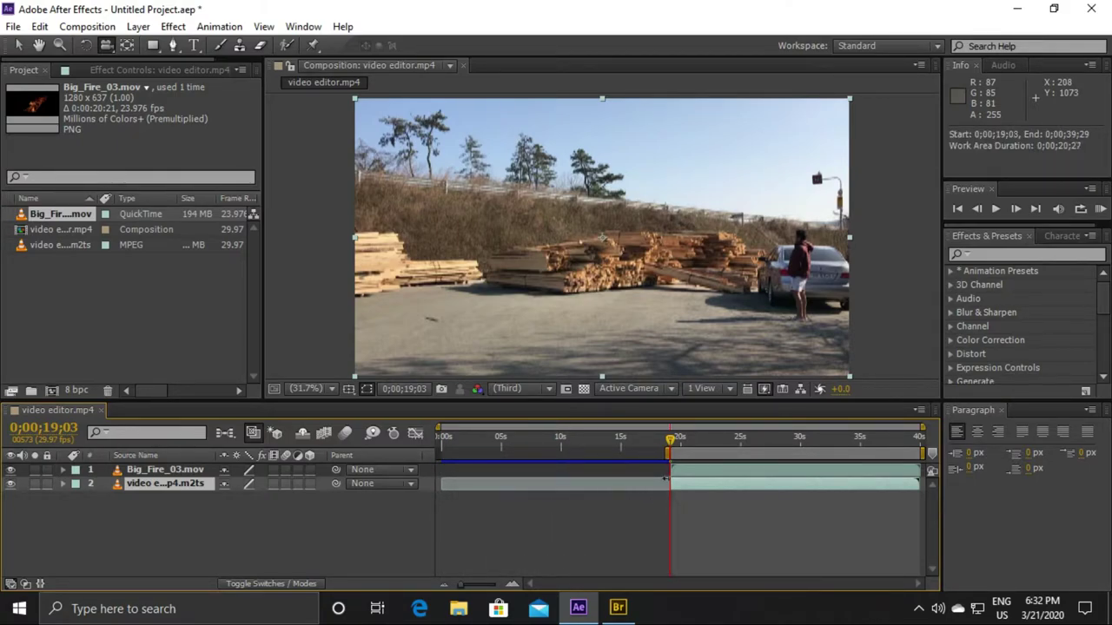
right_click(675, 454)
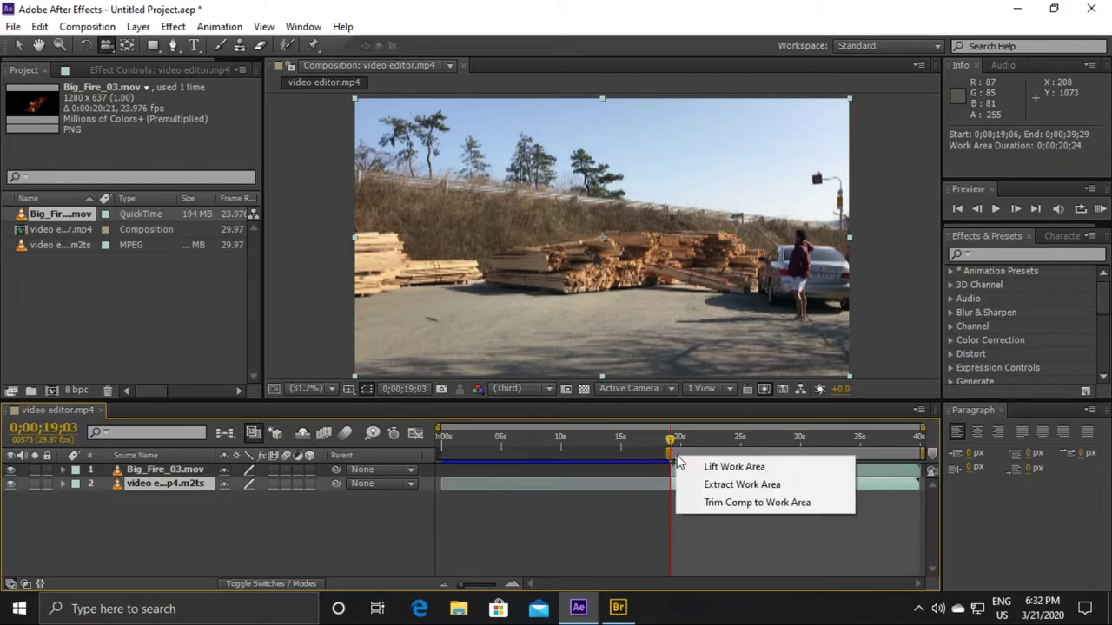
click(720, 501)
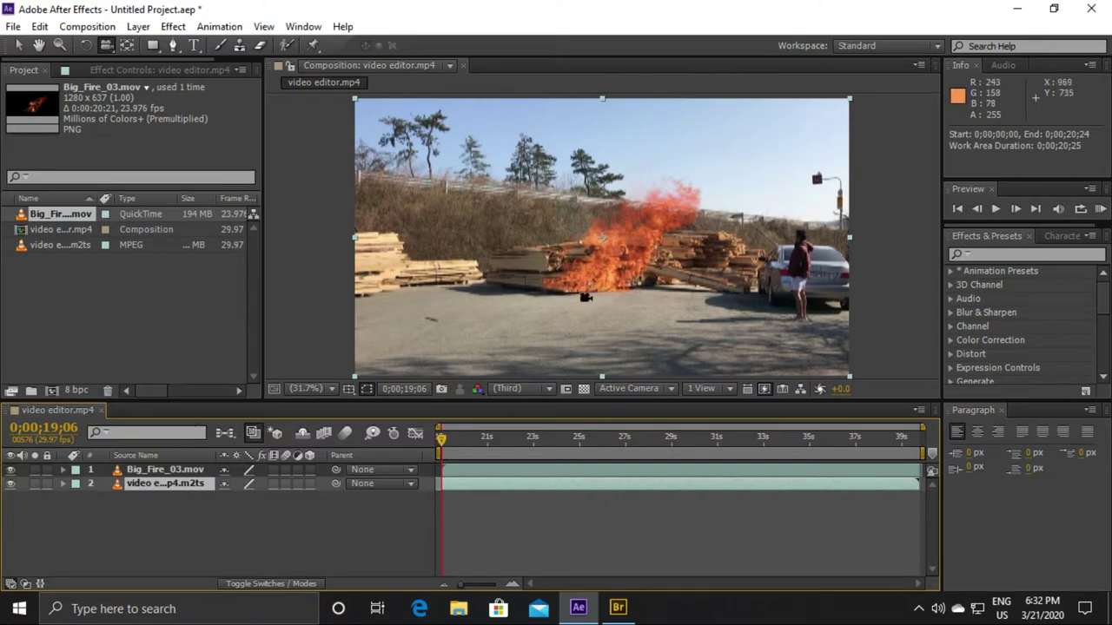
Step: Move the Big_Fire_03 layer left onto the woodpile (742.1, 543.2) and preview it
click(18, 45)
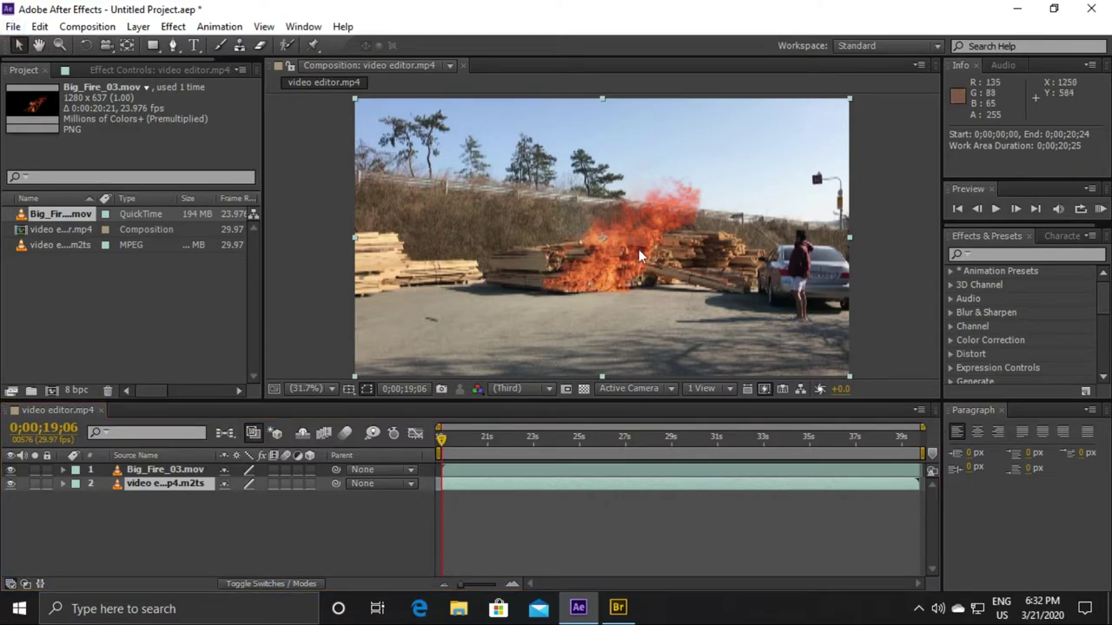
click(156, 470)
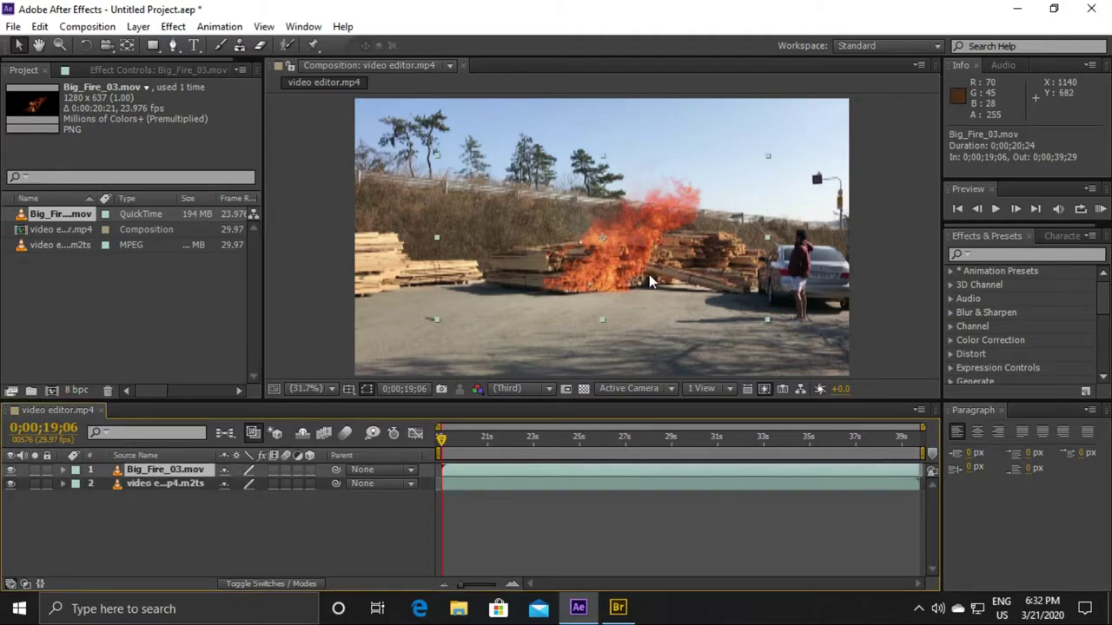
mouse_move(625, 283)
mouse_down()
mouse_move(627, 272)
mouse_move(573, 281)
mouse_up()
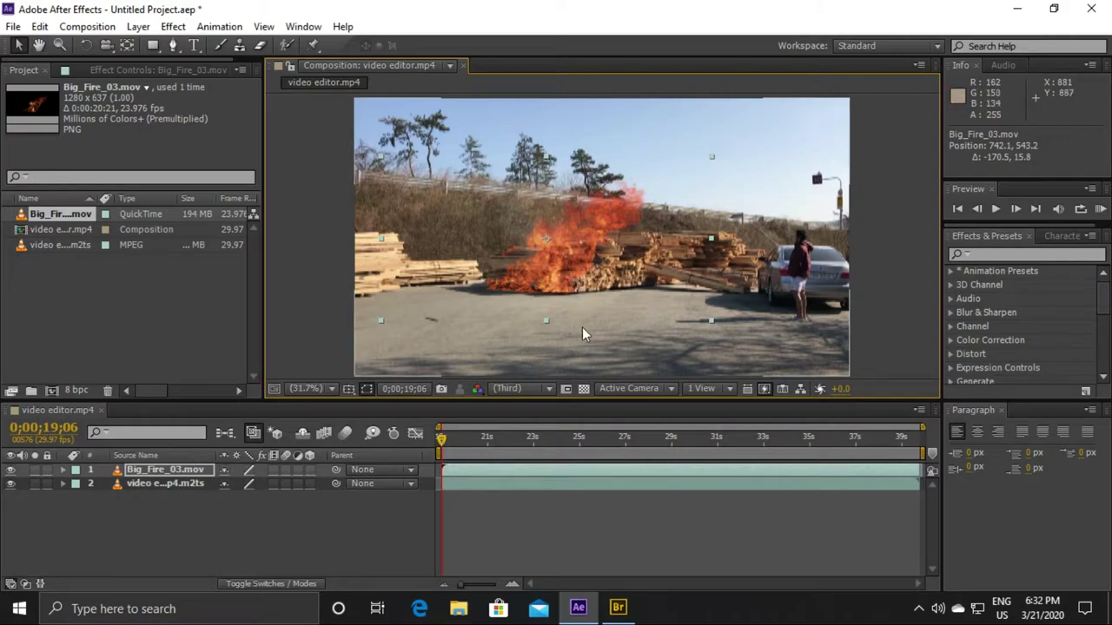
click(999, 210)
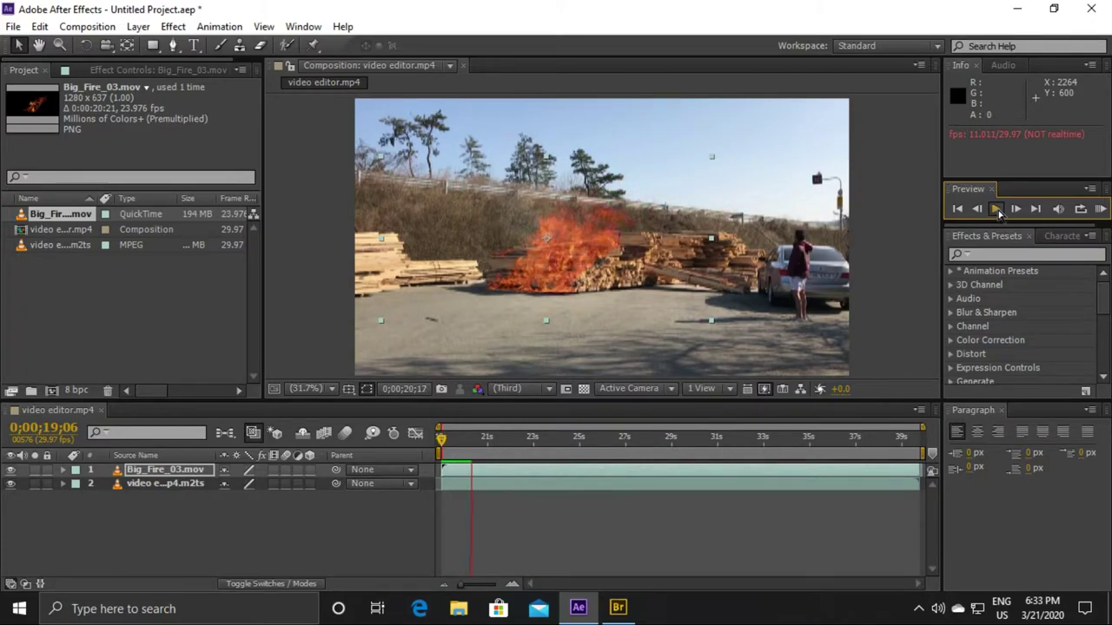
click(998, 210)
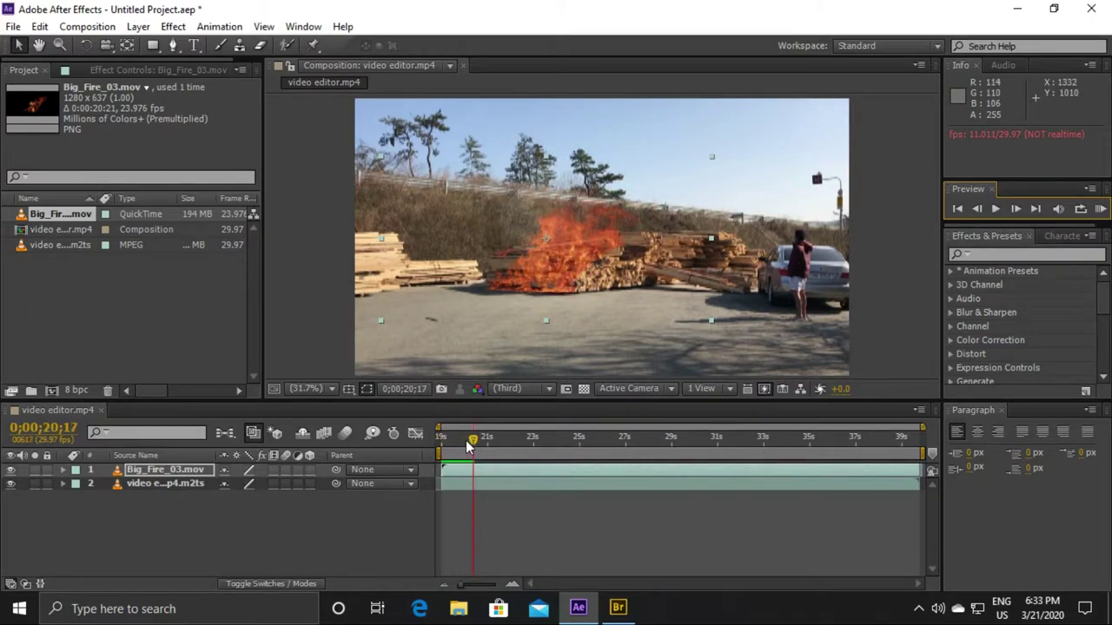
drag(474, 441, 442, 441)
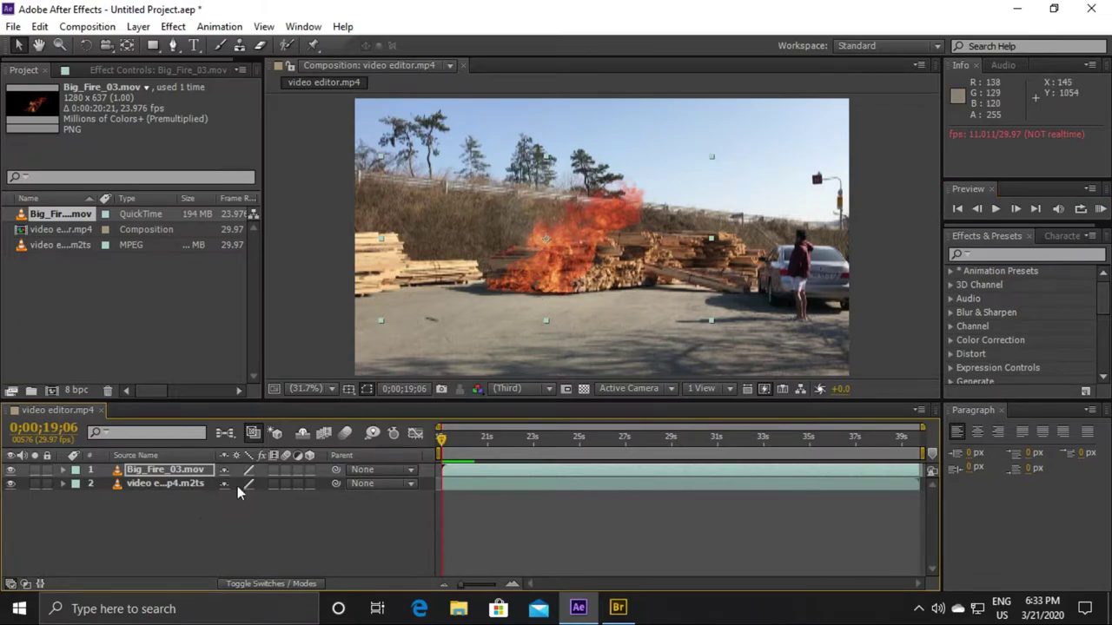
click(173, 531)
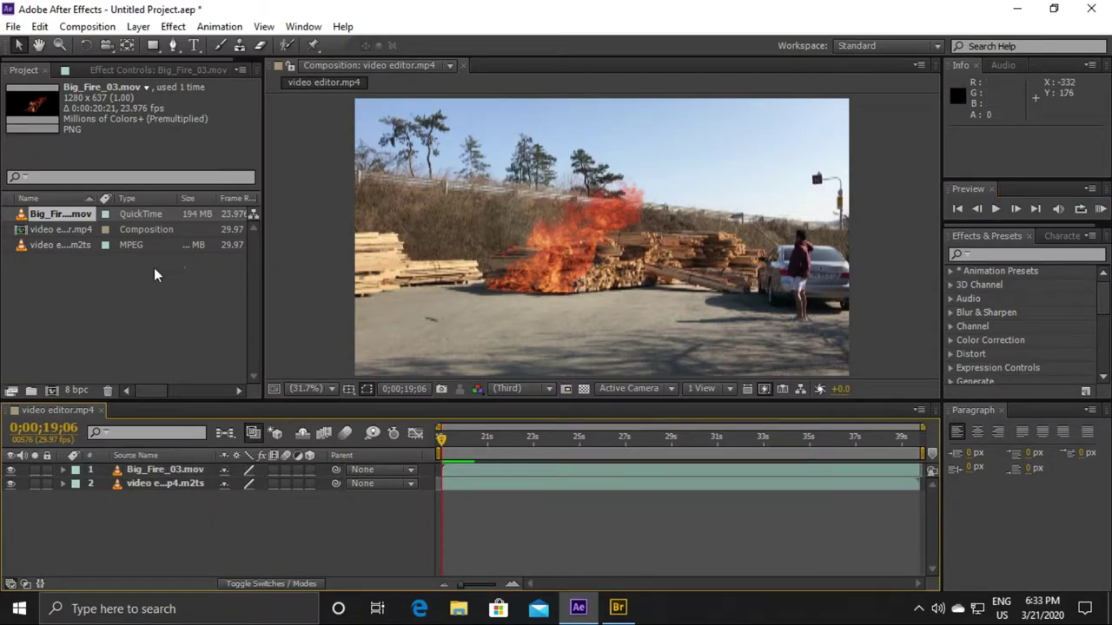
Step: Import Big_Fire_02.mov from Bridge and drop it into the street composition as layer 1
click(618, 608)
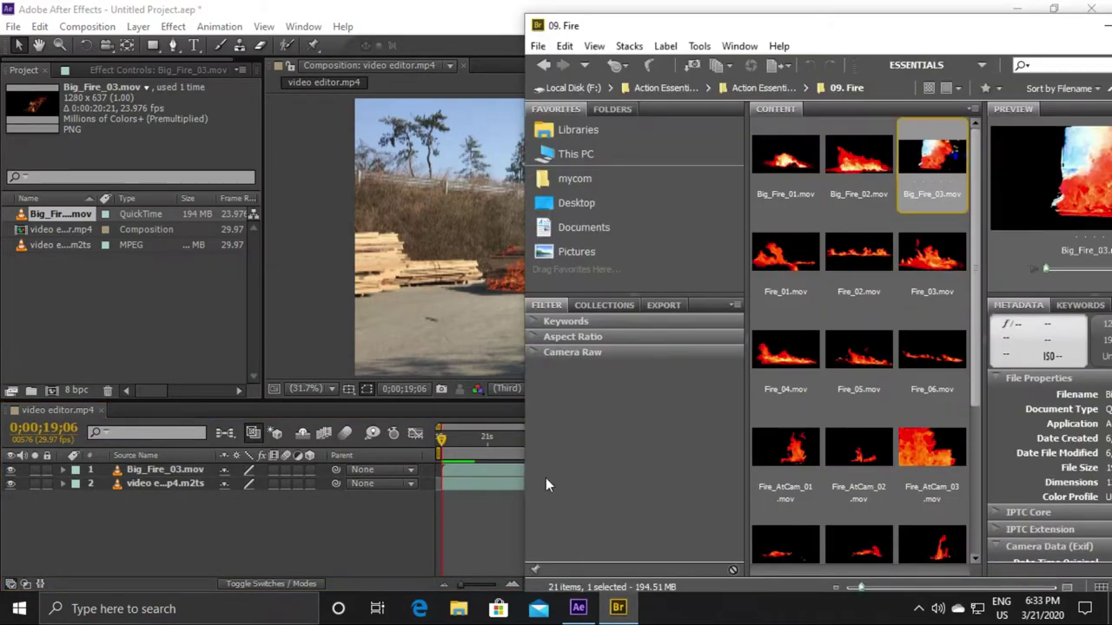
click(860, 161)
drag(858, 161, 97, 311)
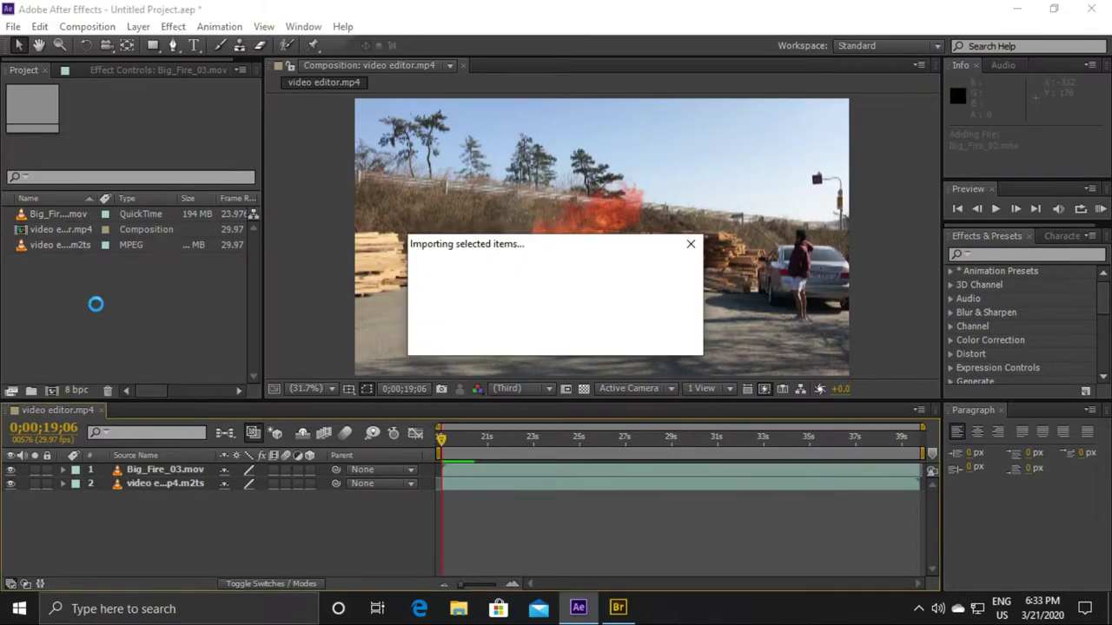
mouse_move(48, 214)
mouse_down()
mouse_move(118, 394)
mouse_move(126, 471)
mouse_up()
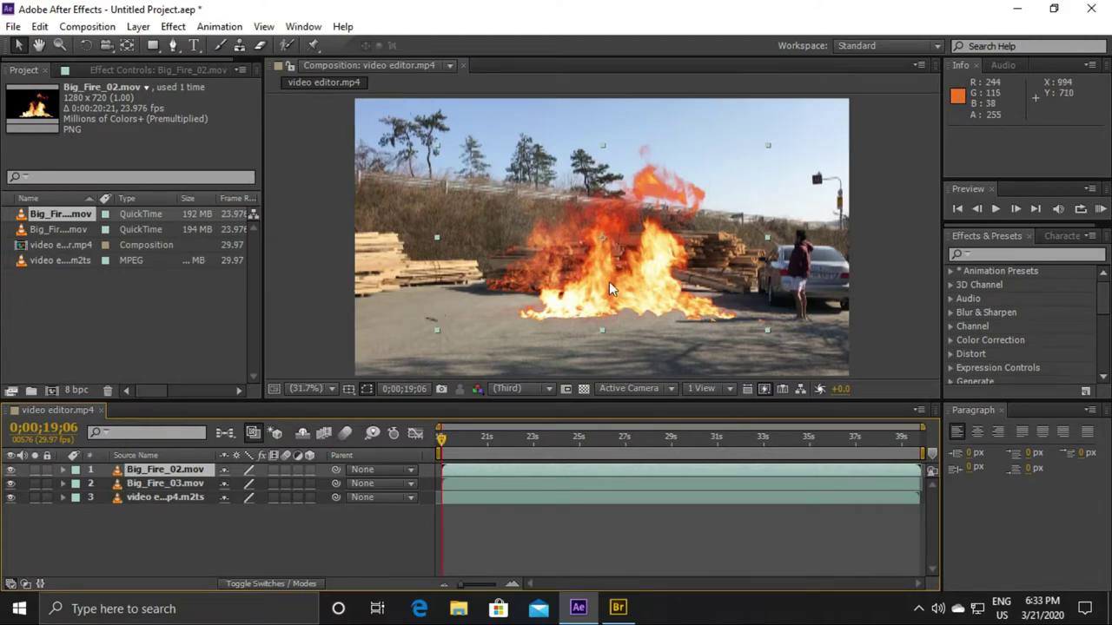
Step: Nudge the Big_Fire_02 layer over the woodpile and scale it to 70%
drag(607, 288, 649, 259)
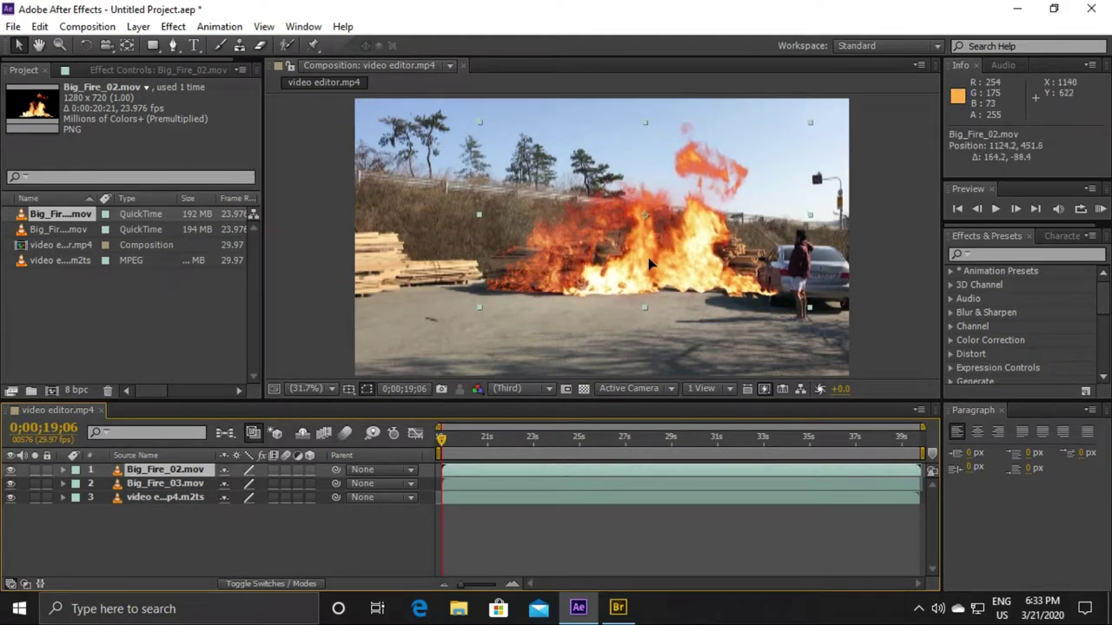
click(61, 468)
click(77, 484)
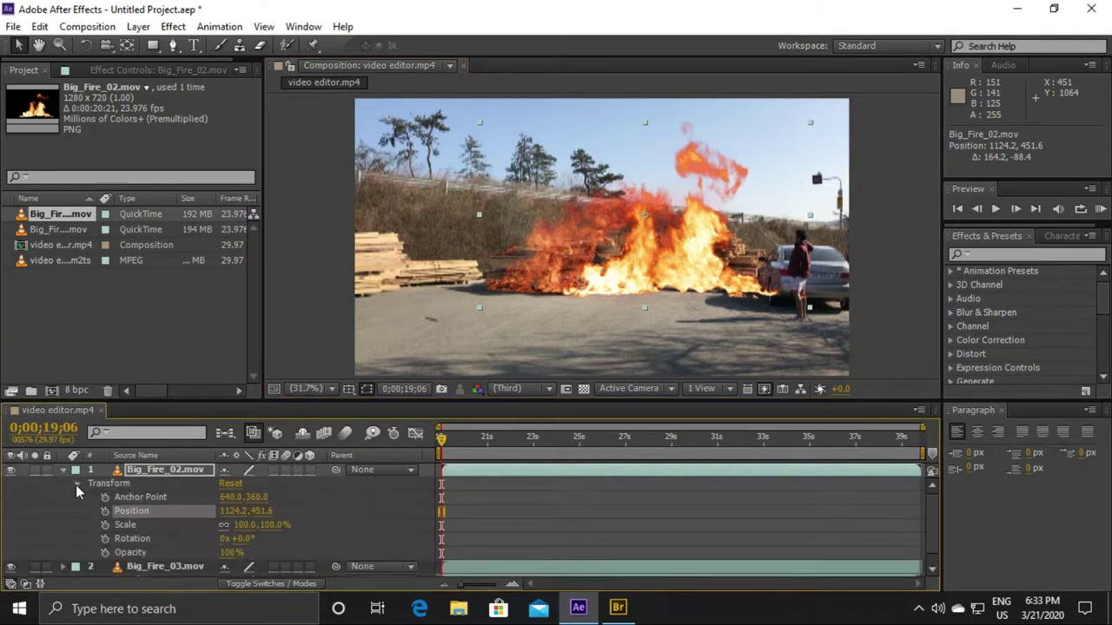
click(120, 526)
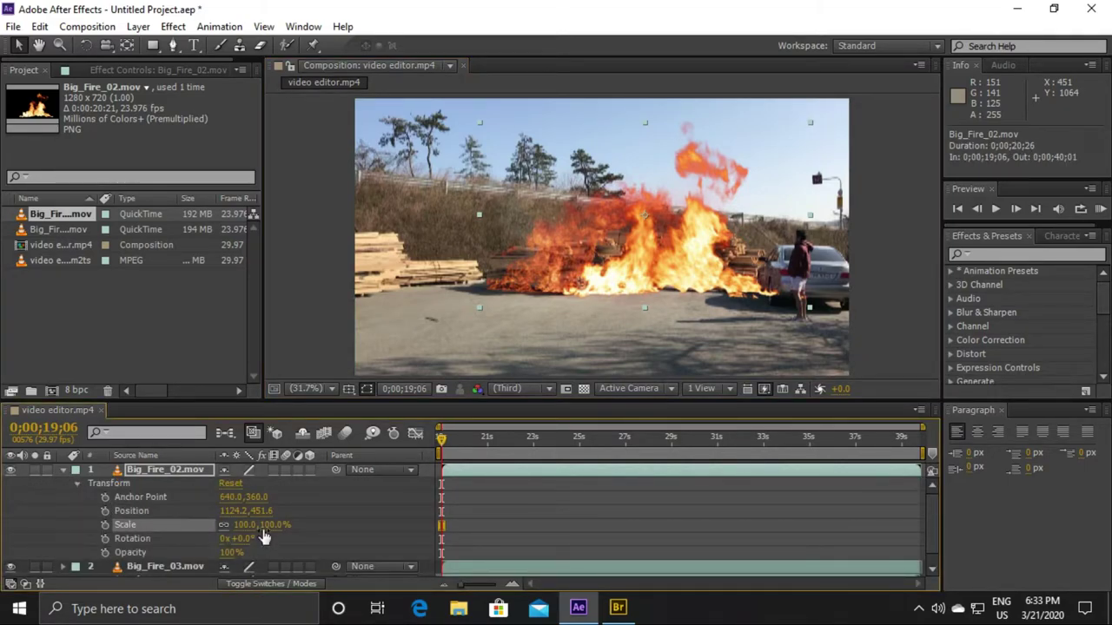
drag(249, 526, 222, 525)
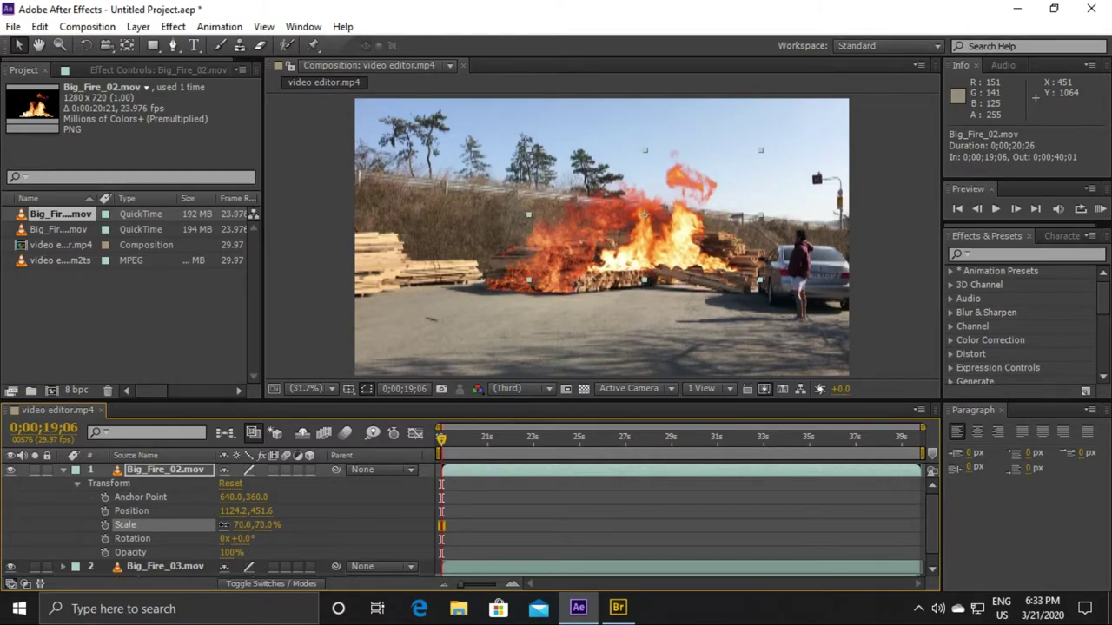
Step: Place the Big_Fire_02 flames on the woodpile's left end at 697.9, 495.8
drag(670, 236, 660, 258)
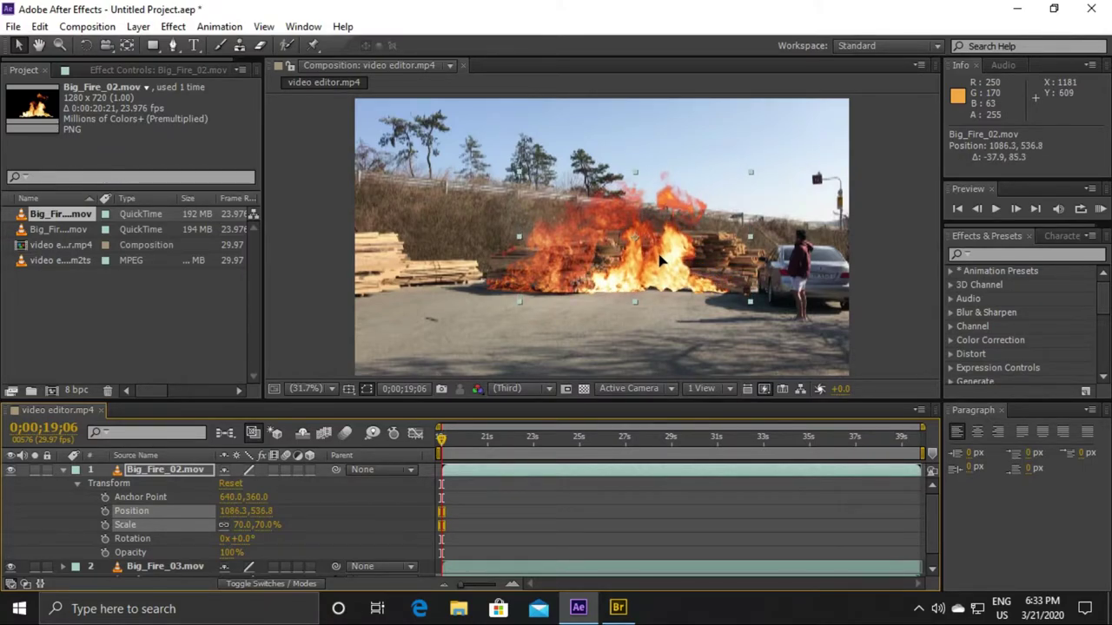
drag(660, 259, 619, 237)
mouse_move(586, 235)
mouse_down()
mouse_move(560, 260)
mouse_move(560, 250)
mouse_up()
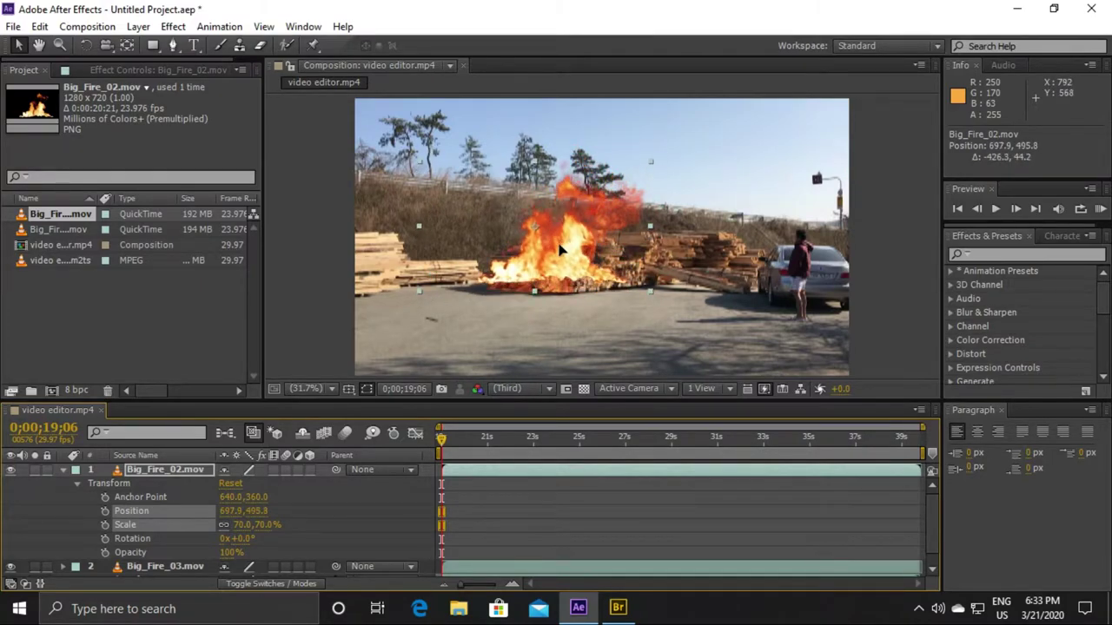
click(62, 470)
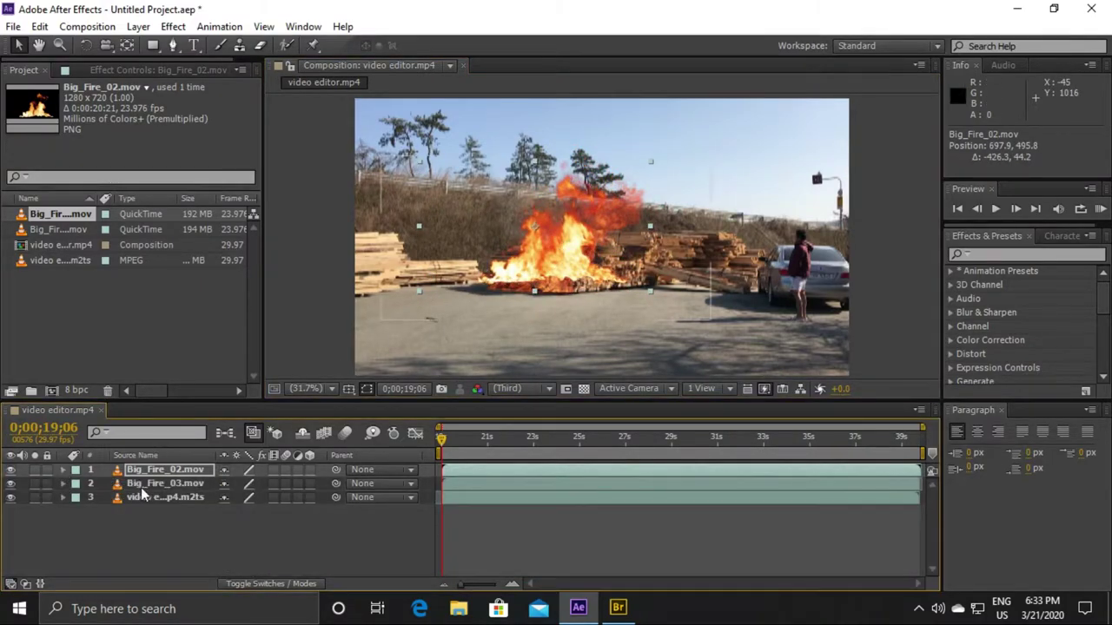
Step: Put Big_Fire_02 beneath Big_Fire_03, move it to 742.1, 401.1 over the woodpile's centre, and preview
drag(164, 470, 158, 489)
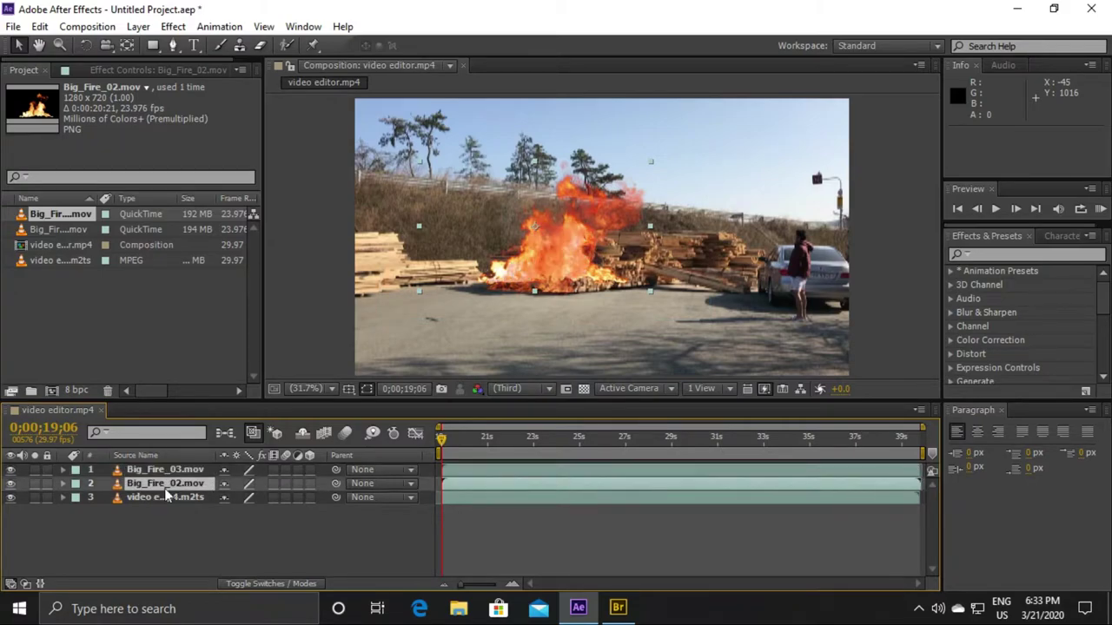
mouse_move(560, 261)
mouse_down()
mouse_move(552, 271)
mouse_move(582, 244)
mouse_up()
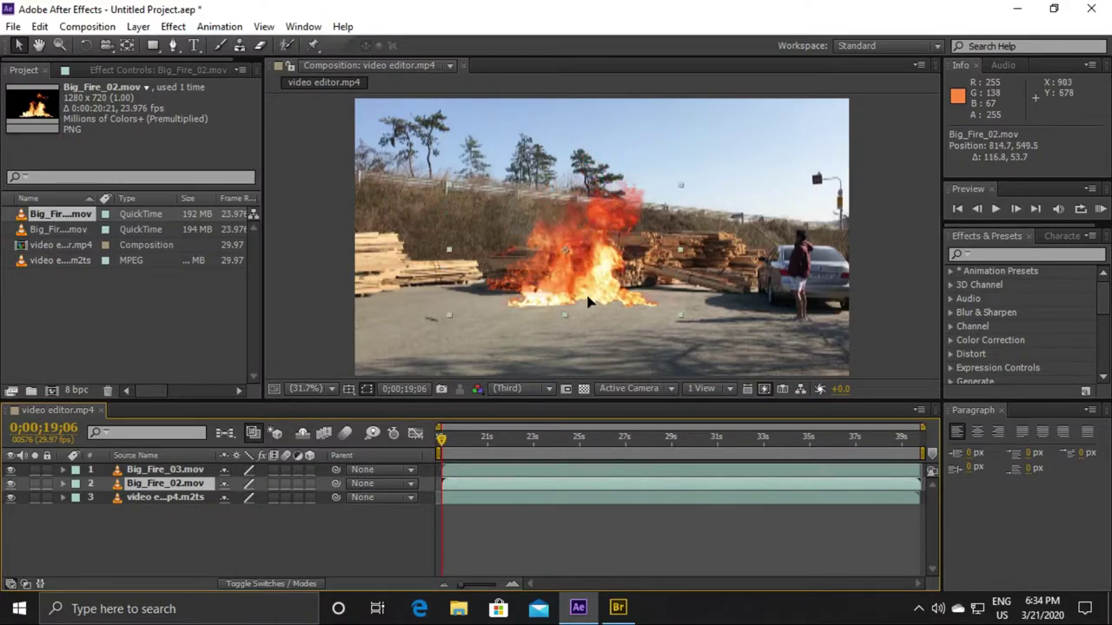
mouse_move(583, 244)
mouse_down()
mouse_move(535, 323)
mouse_move(569, 240)
mouse_up()
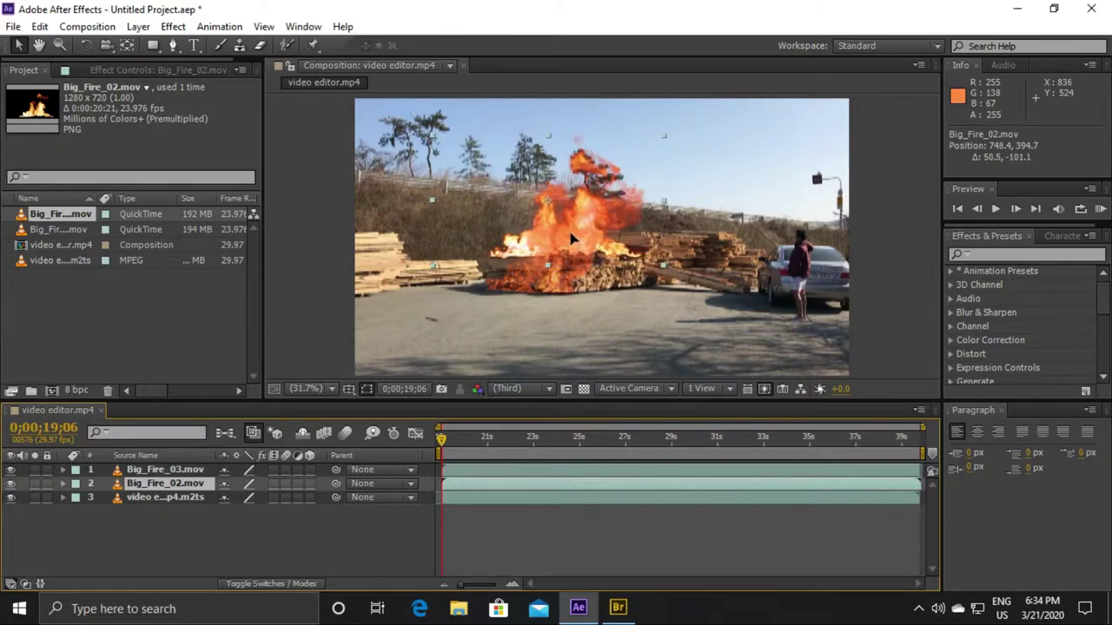
click(996, 211)
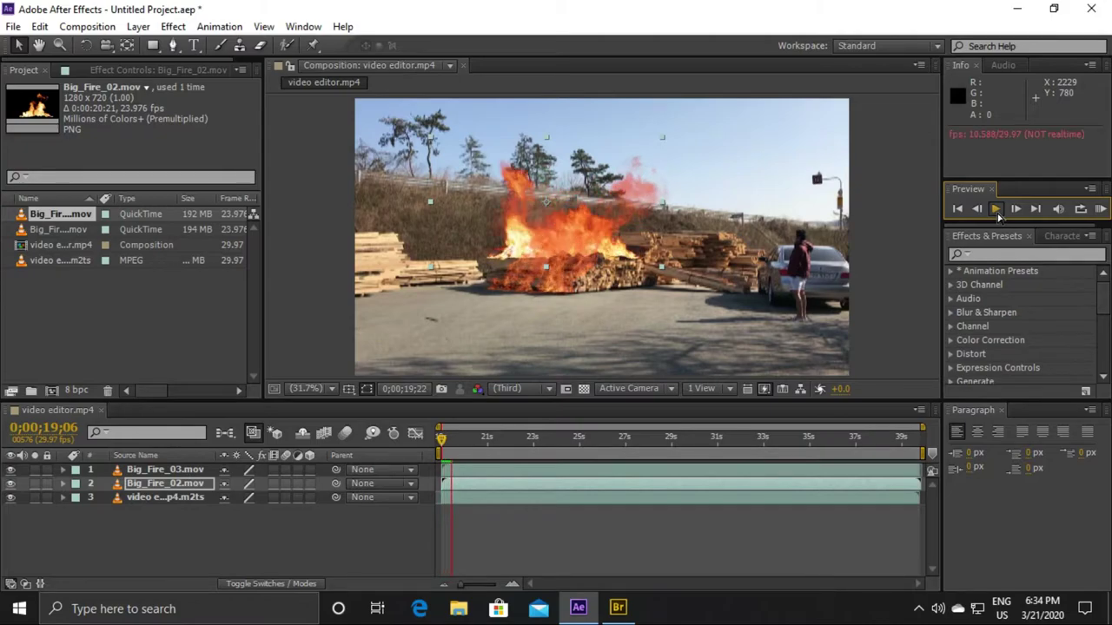
click(997, 212)
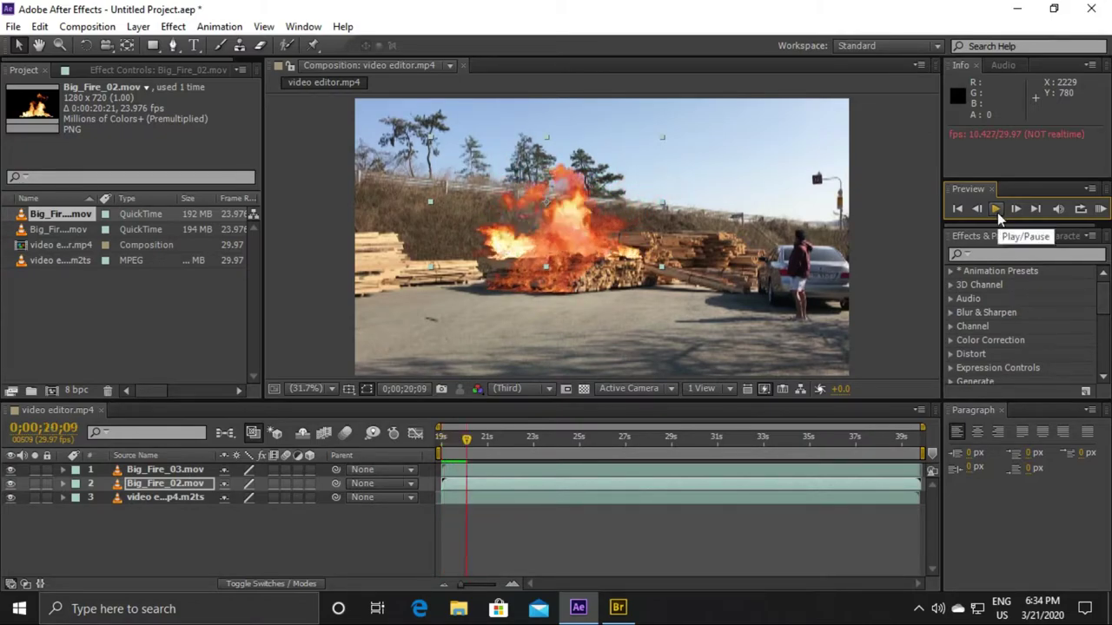
Step: Scale Big_Fire_02 down to 46%, reposition the flames, and preview the result
click(63, 483)
click(122, 540)
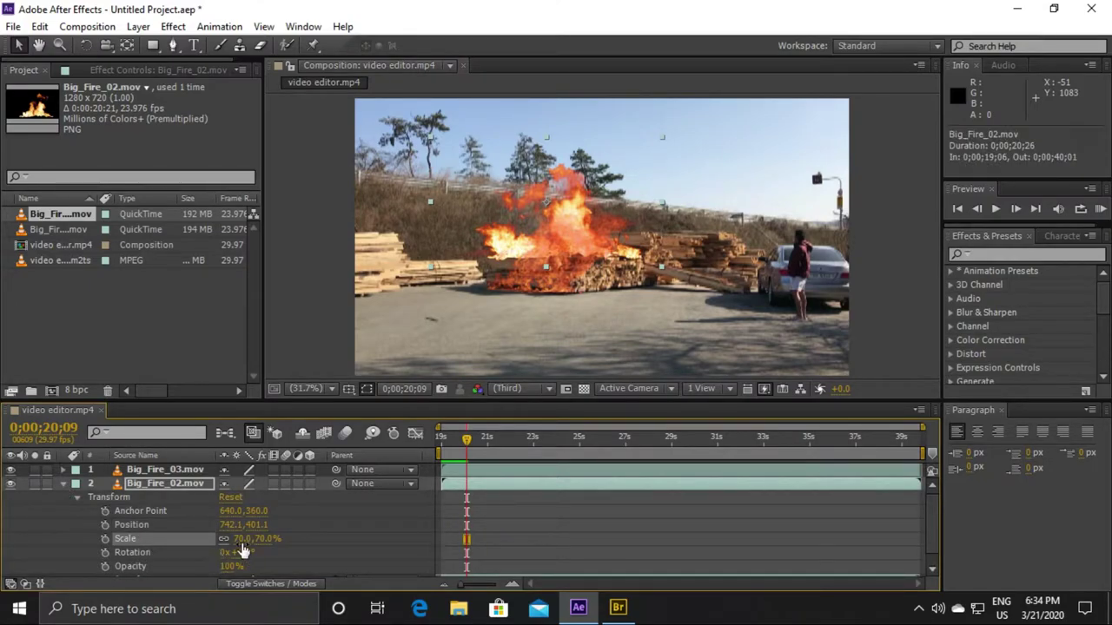
drag(247, 538, 229, 539)
drag(511, 227, 515, 245)
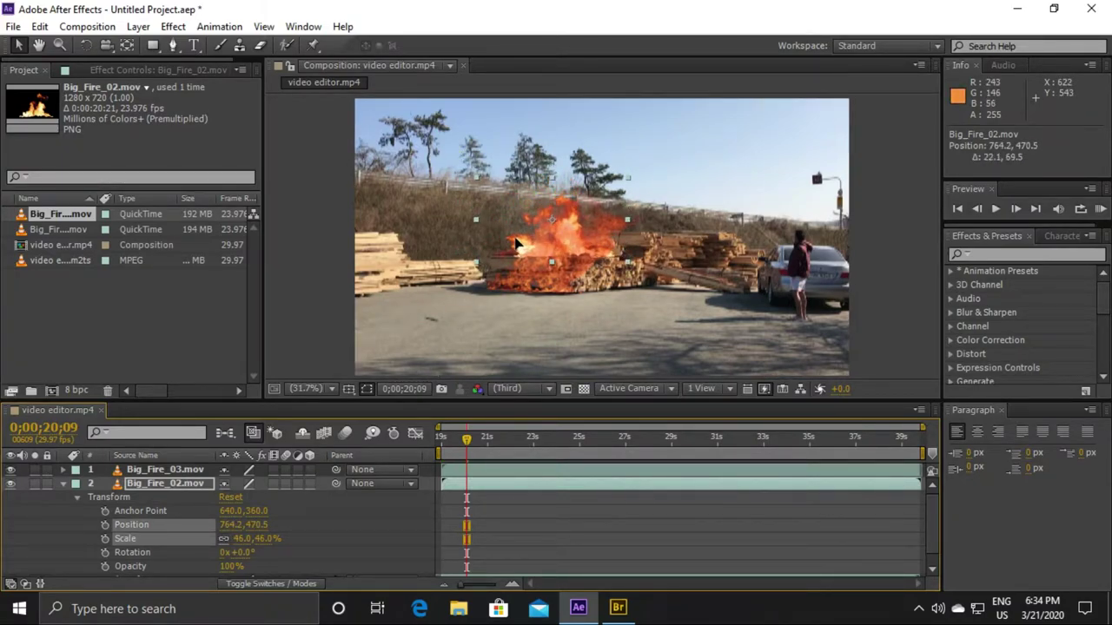
click(515, 245)
click(995, 211)
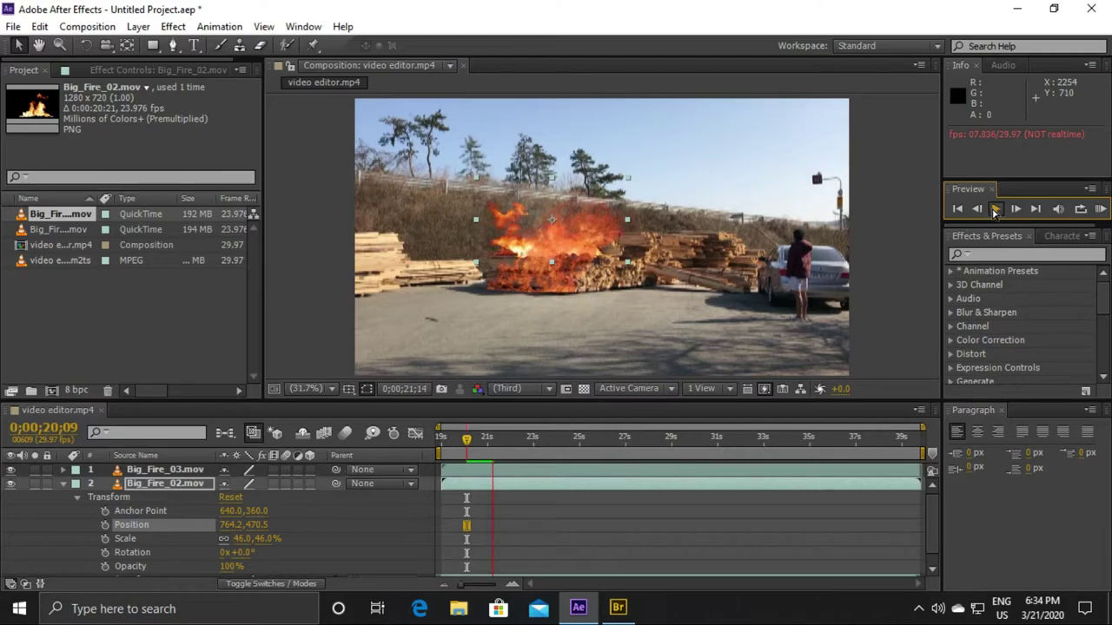
click(995, 209)
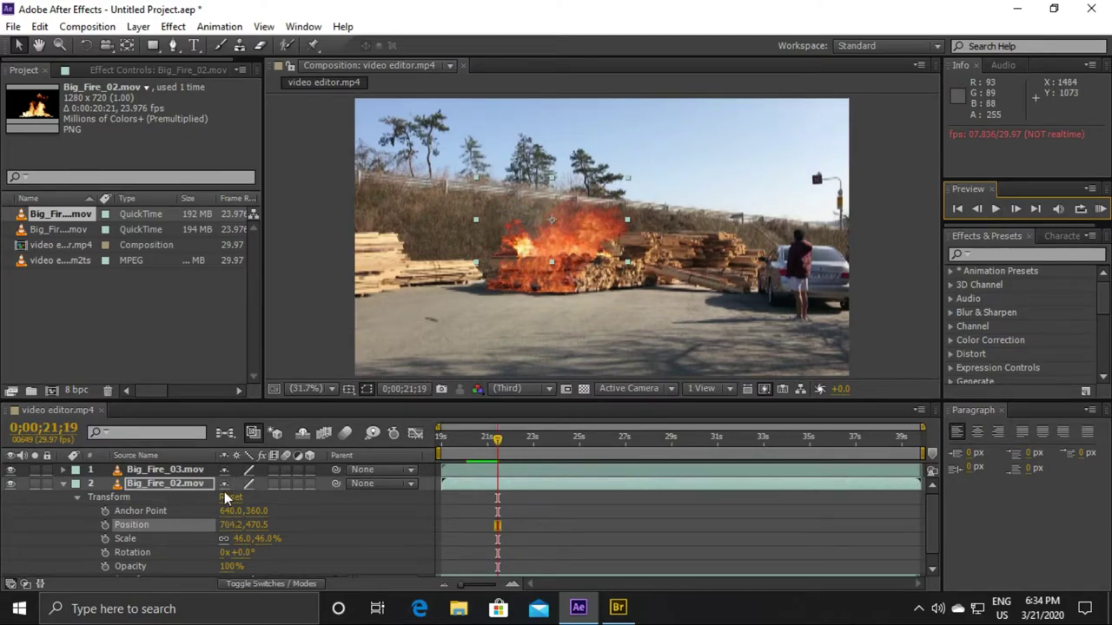
Step: Shrink Big_Fire_02 further to 38%, lower it onto the woodpile at 751.6, 492.6, and preview
click(148, 539)
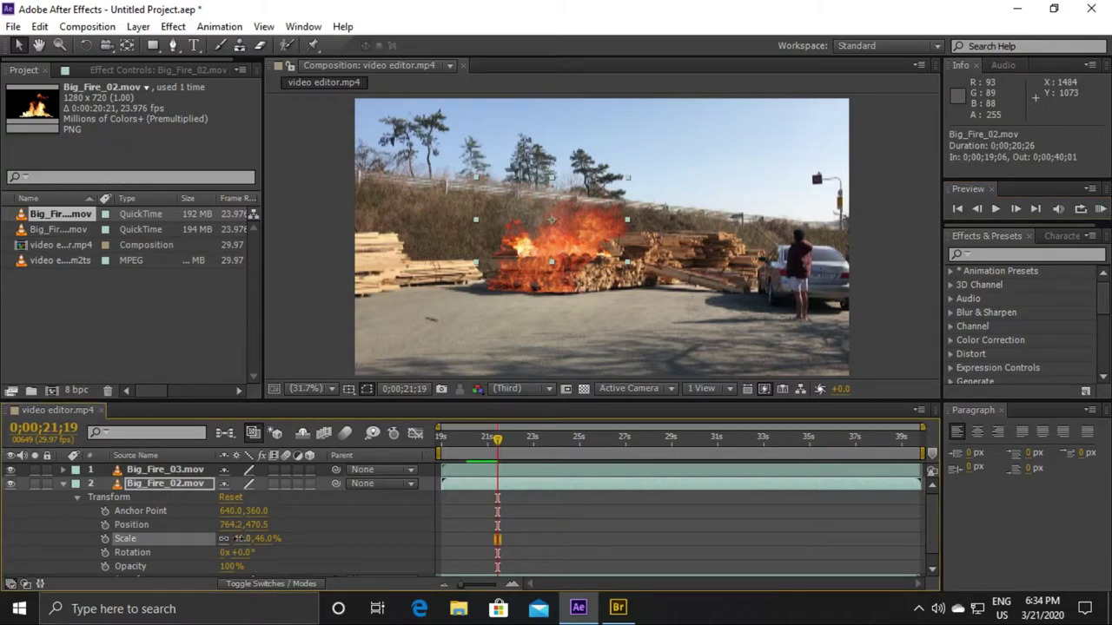
drag(237, 539, 233, 538)
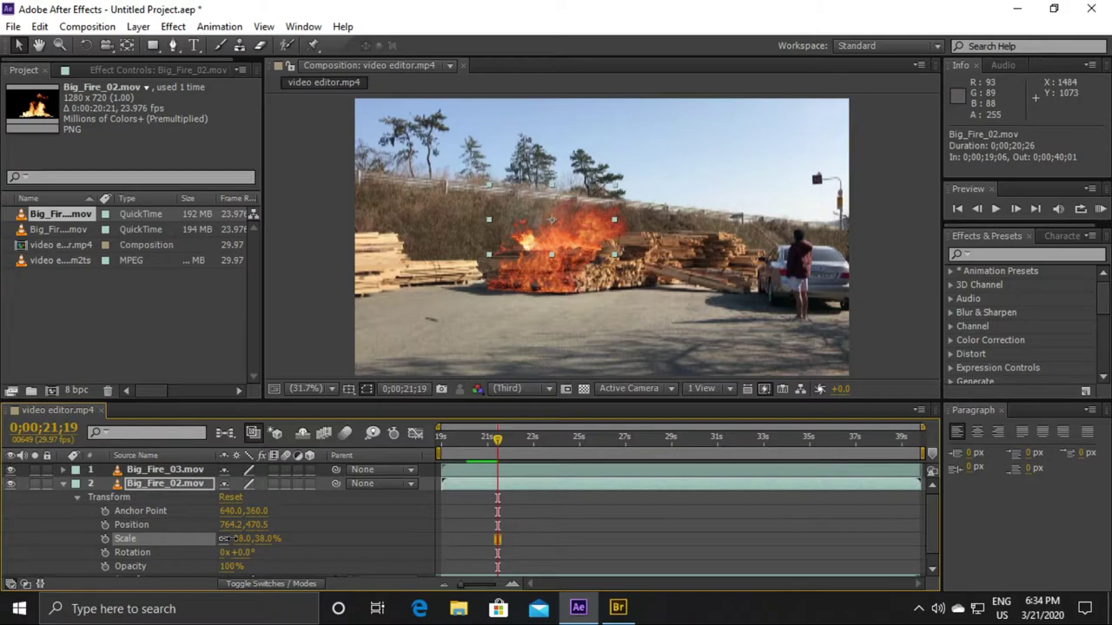
drag(545, 242, 542, 246)
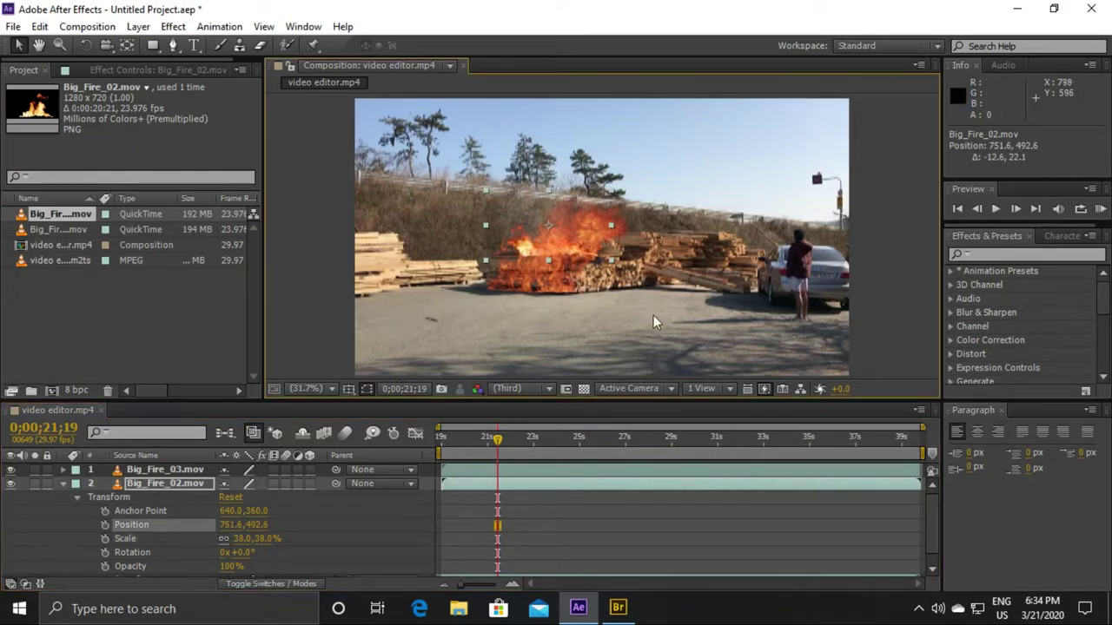
click(996, 209)
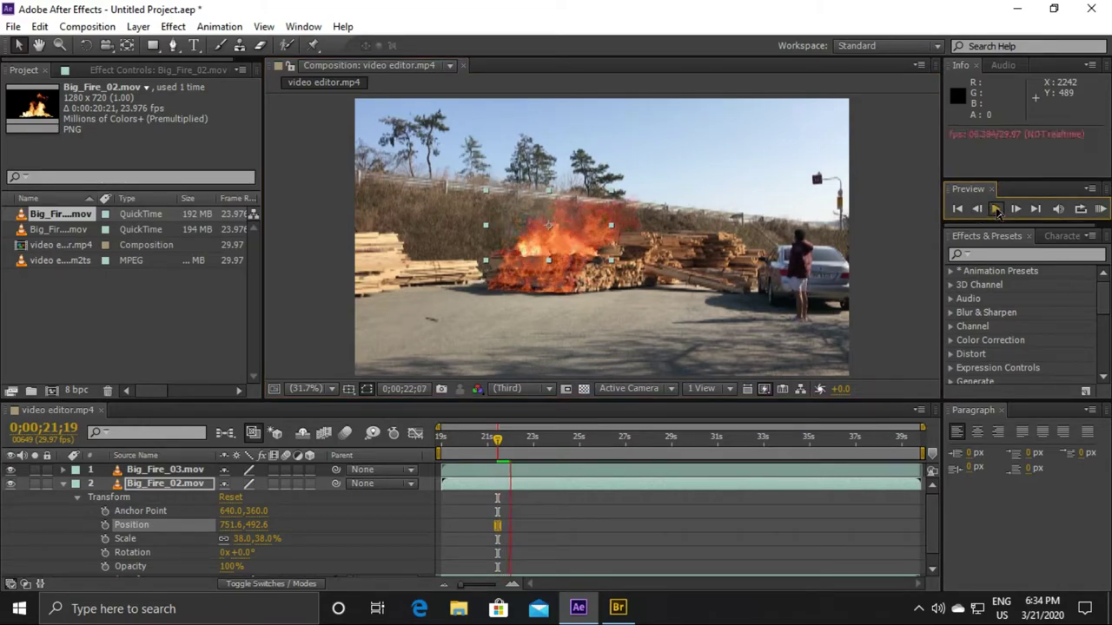
click(995, 209)
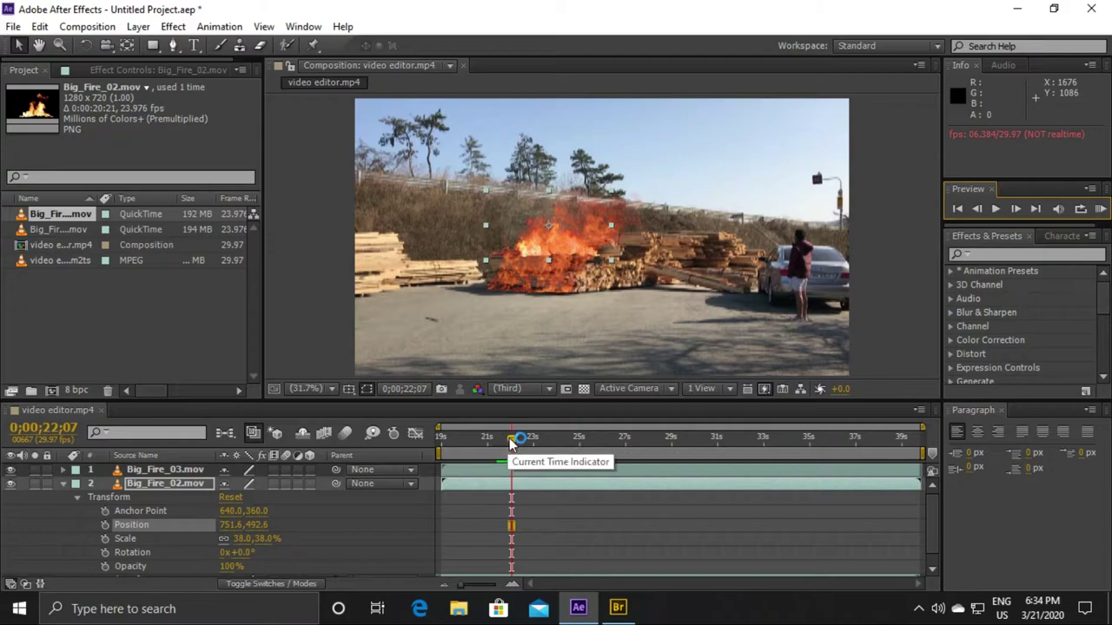
Step: Return the playhead to 0;00;19;06, collapse and deselect Big_Fire_02, and switch to Bridge
drag(511, 440, 441, 439)
click(56, 492)
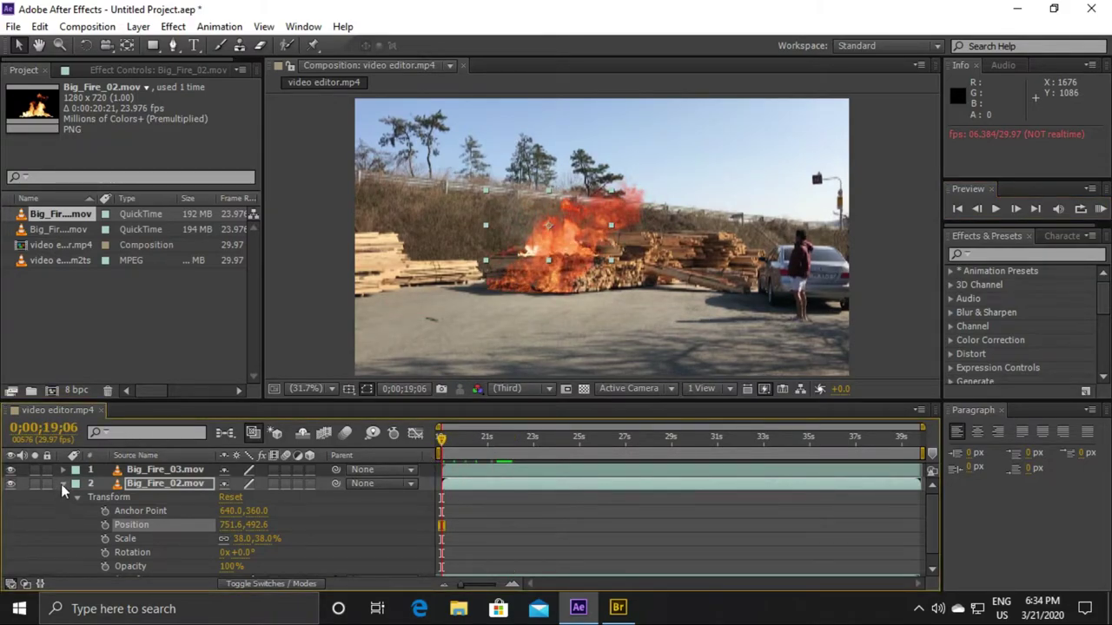
click(62, 484)
click(194, 539)
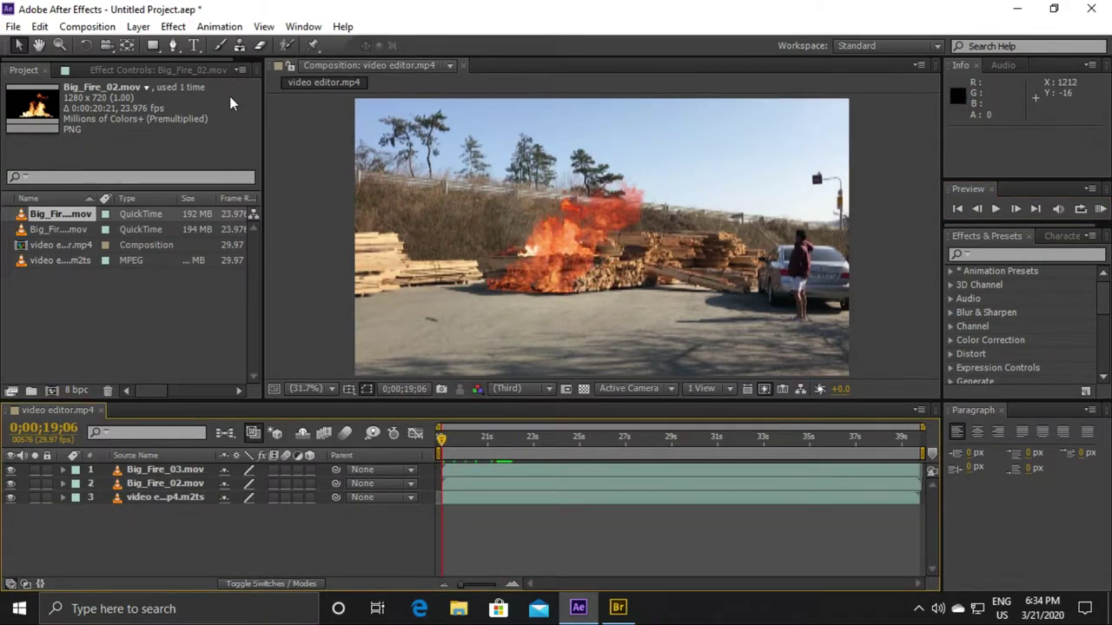
click(618, 608)
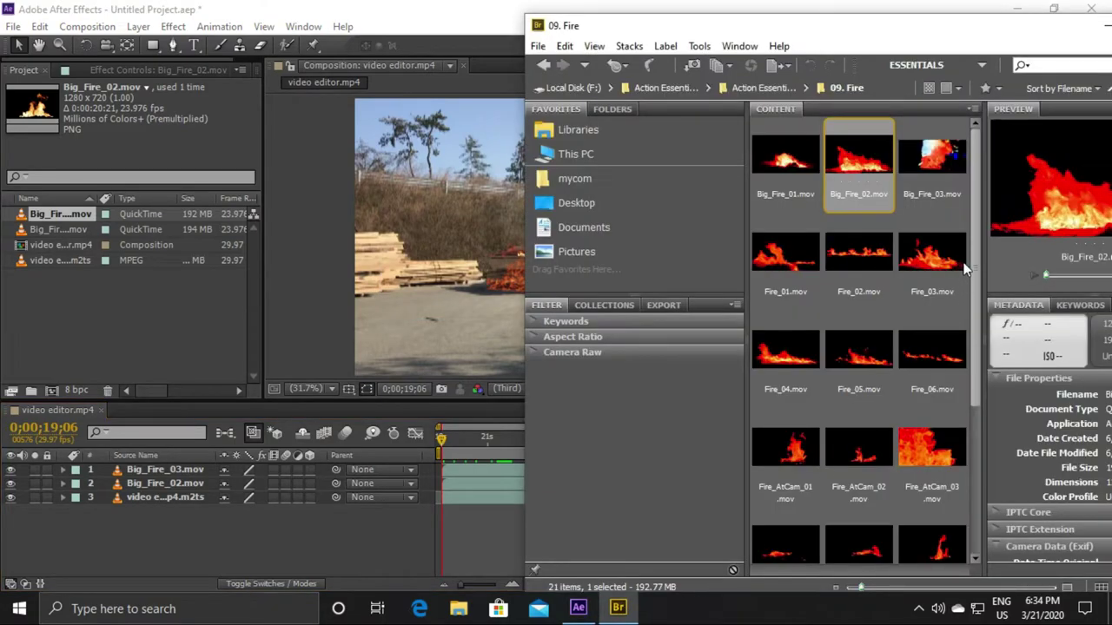
Step: Select Fire_02.mov in Bridge and drag it into the After Effects Project panel
click(788, 171)
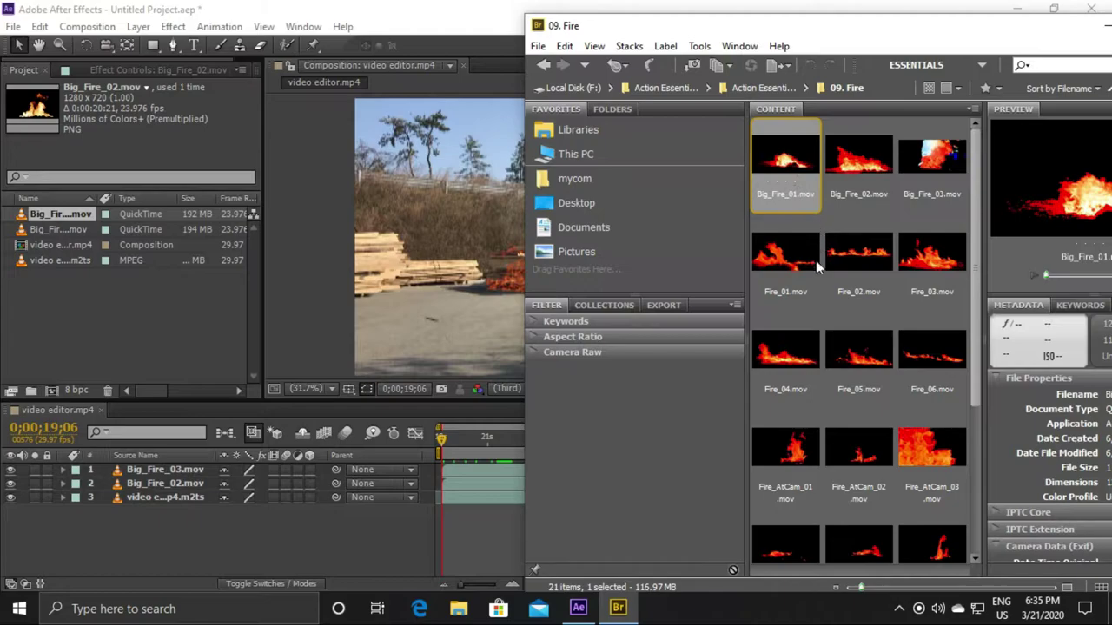
click(863, 256)
mouse_move(863, 271)
mouse_down()
mouse_move(792, 263)
mouse_move(125, 301)
mouse_up()
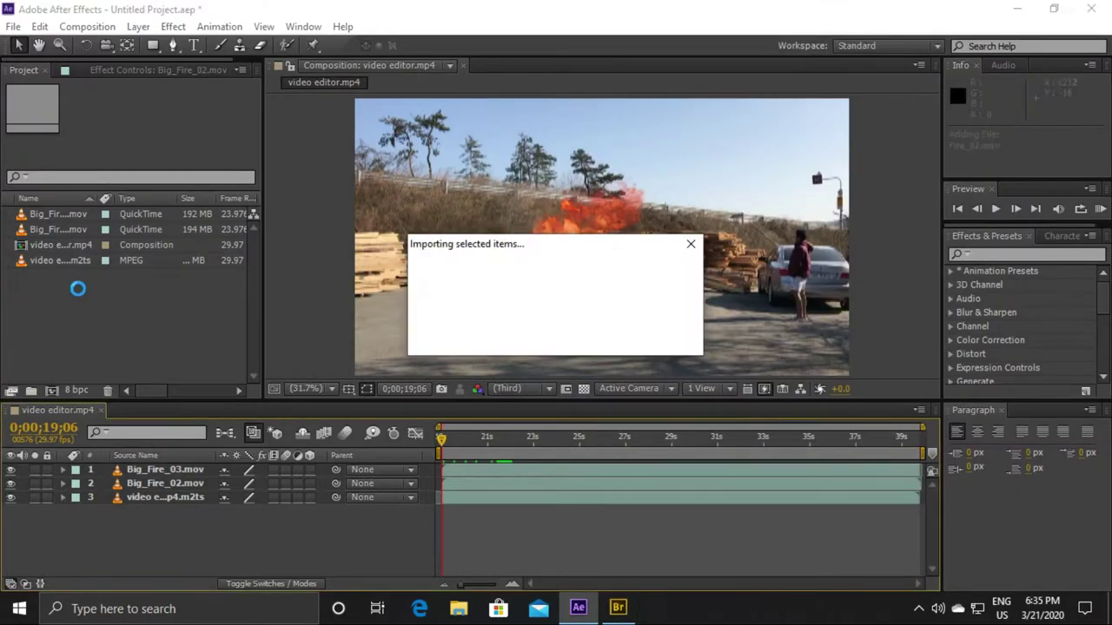
Step: Add Fire_02.mov as layer 1, move it to 928.4, 685.3 over the woodpile's right end, and preview
drag(61, 249, 147, 470)
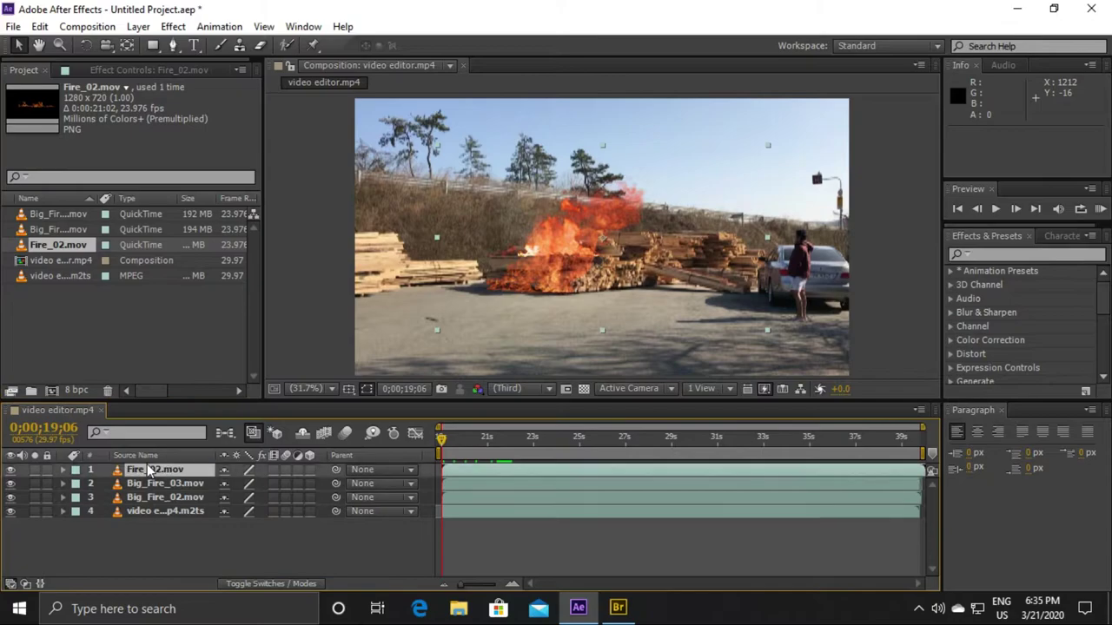
drag(614, 269, 609, 304)
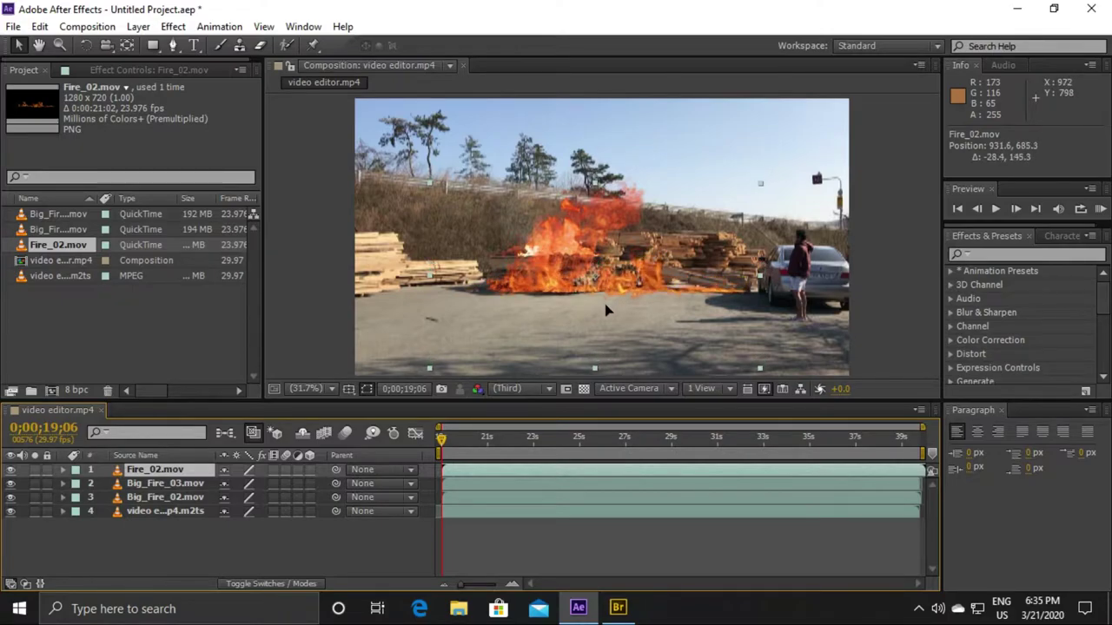
drag(609, 305, 605, 309)
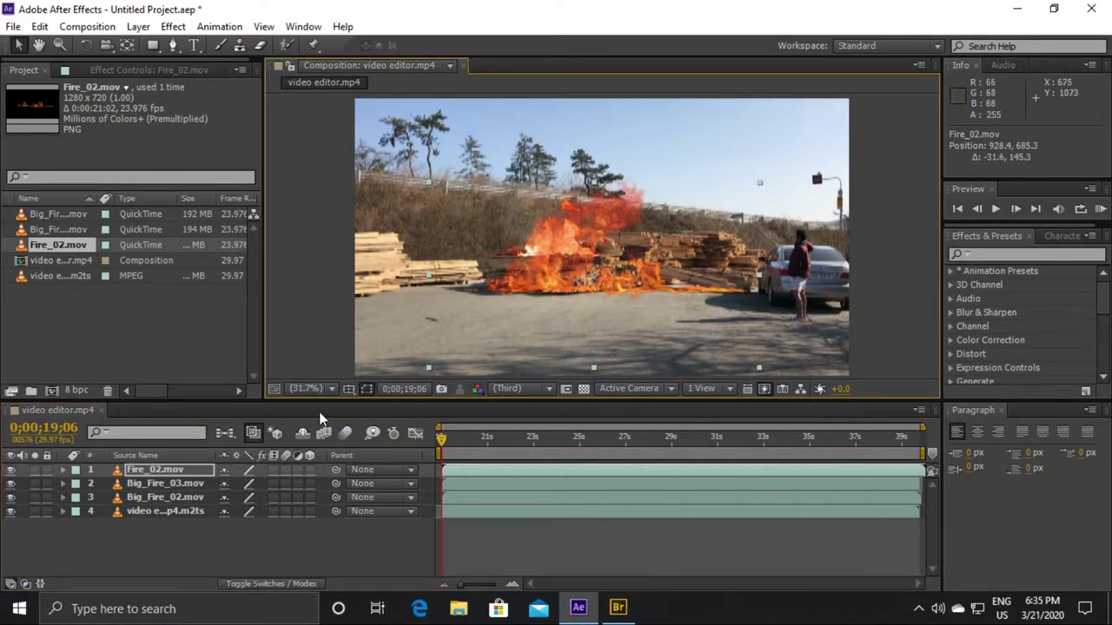
click(998, 210)
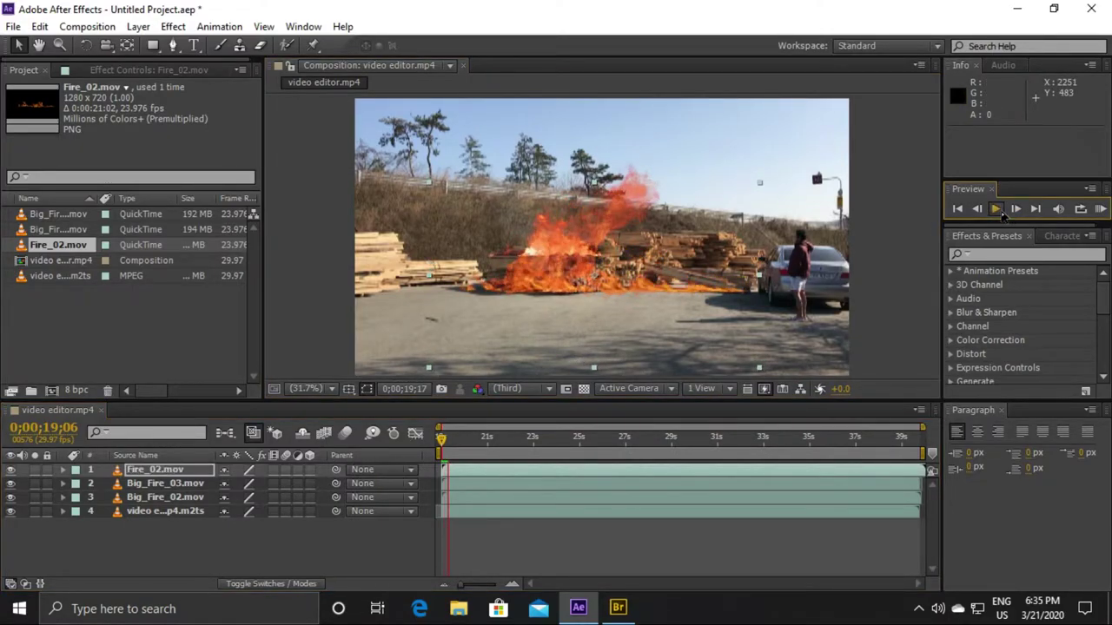
click(999, 210)
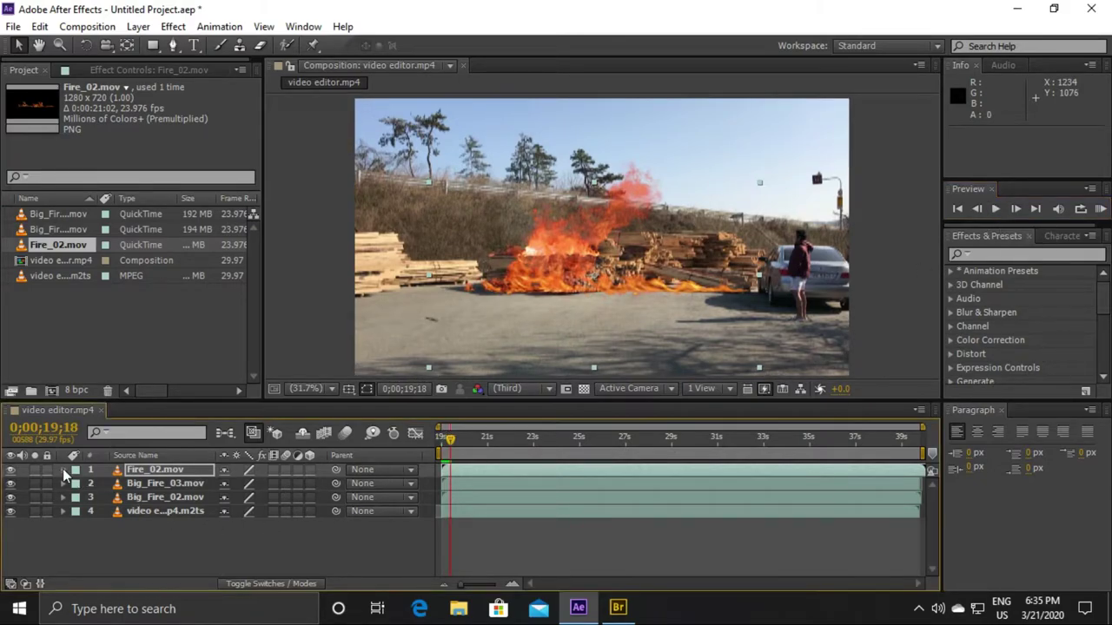
Step: Expand Fire_02's Transform properties, scale the flames to about 55%, and lower them
click(62, 470)
click(77, 483)
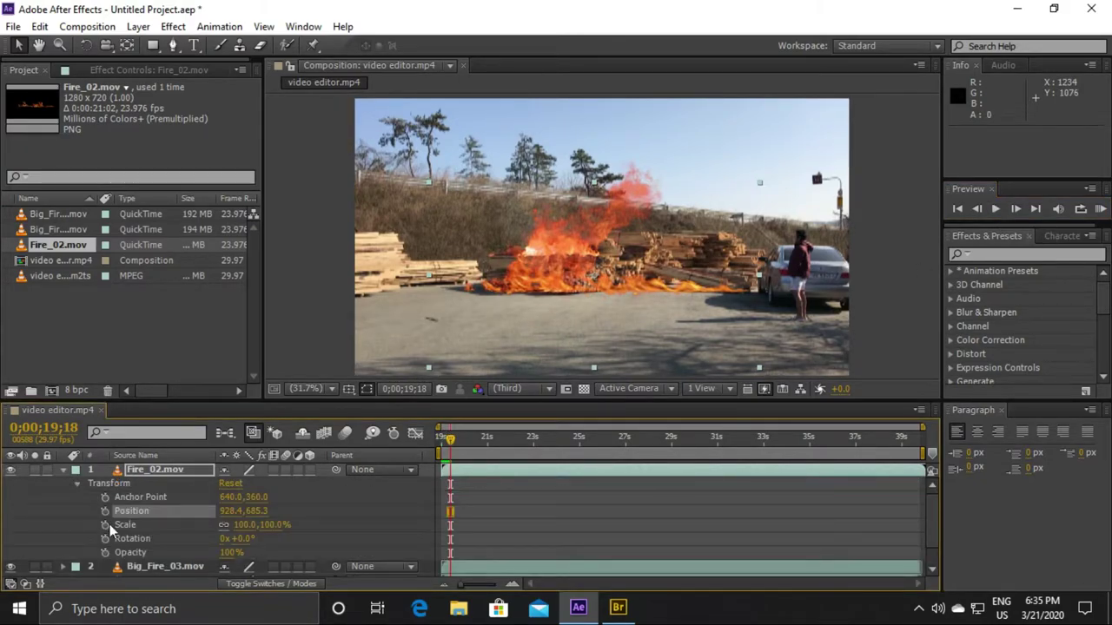
click(126, 525)
click(105, 525)
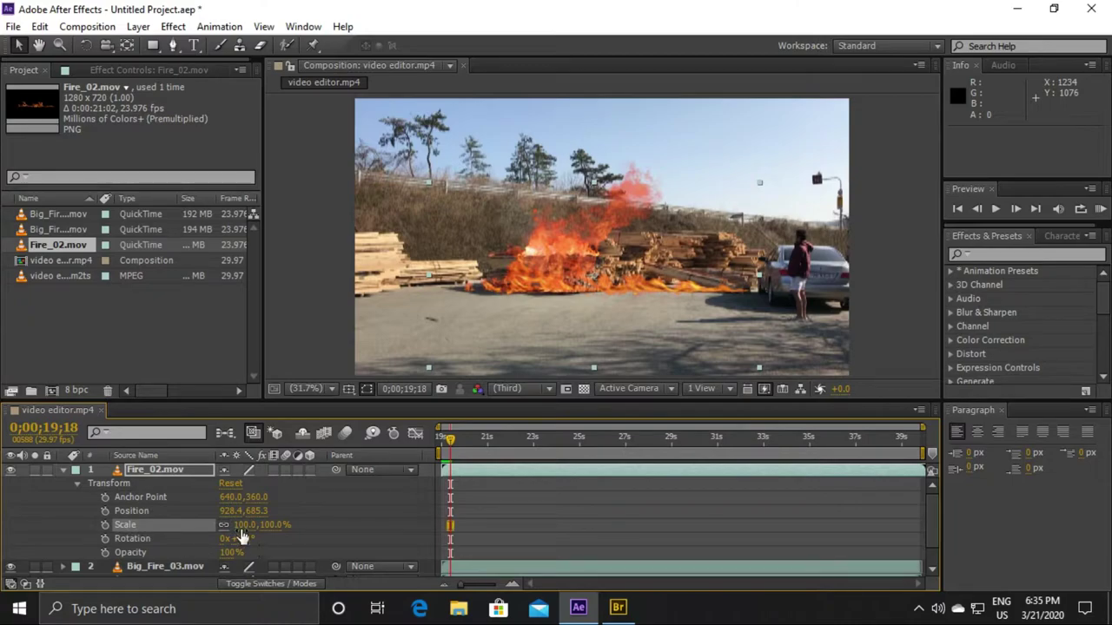
drag(243, 527, 205, 525)
mouse_move(621, 304)
mouse_down()
mouse_move(569, 311)
mouse_move(606, 318)
mouse_move(614, 308)
mouse_up()
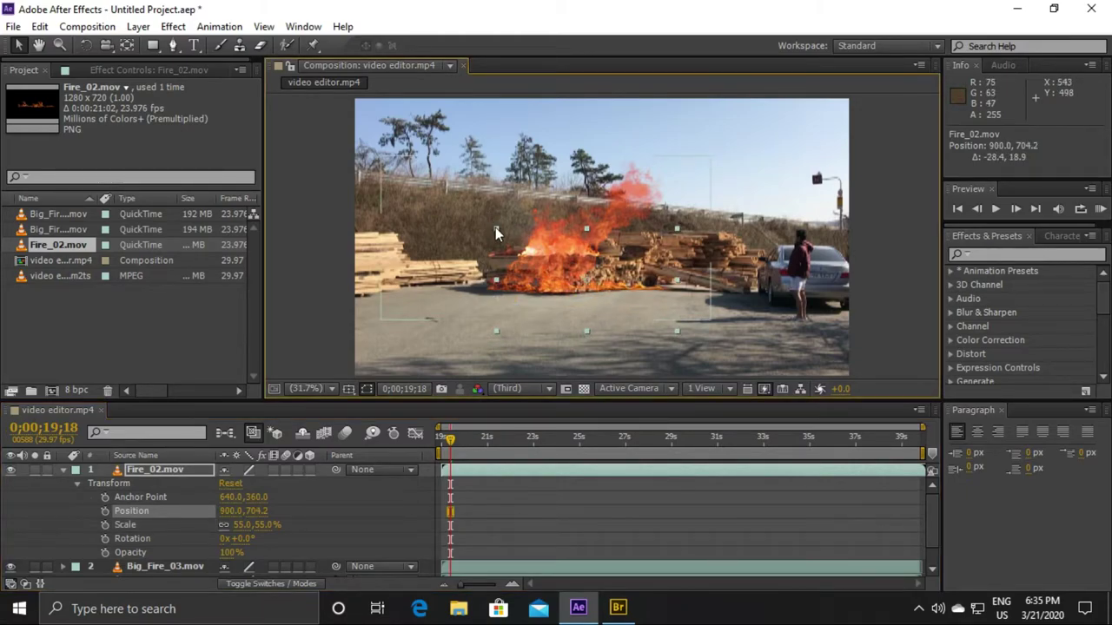
Step: Rotate Fire_02 to -5° and move the flames slightly down and left
click(132, 540)
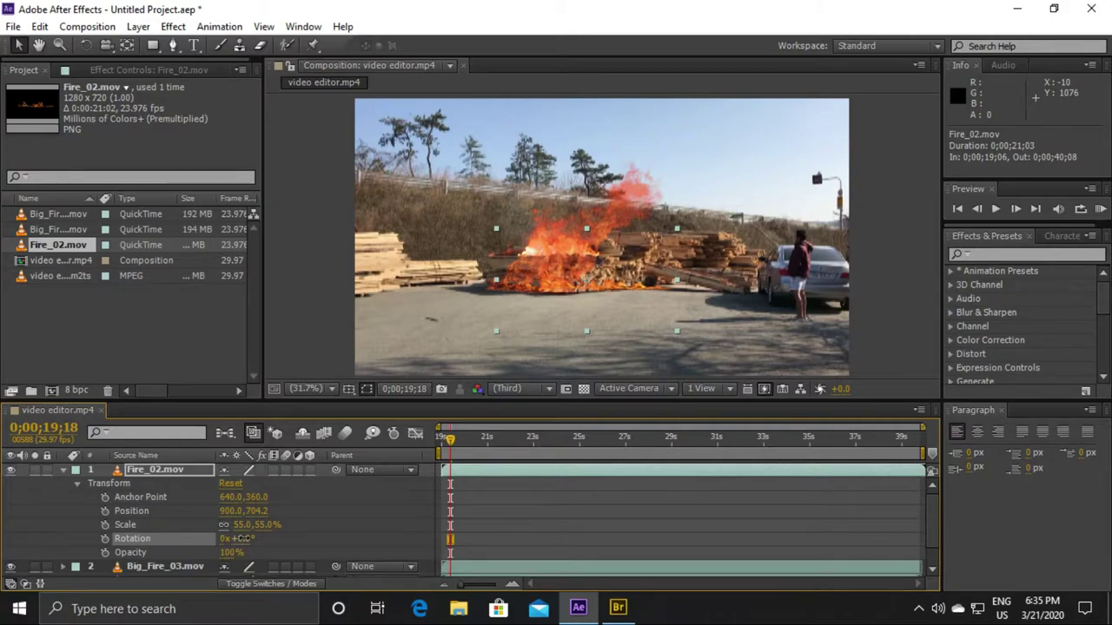
drag(241, 538, 234, 538)
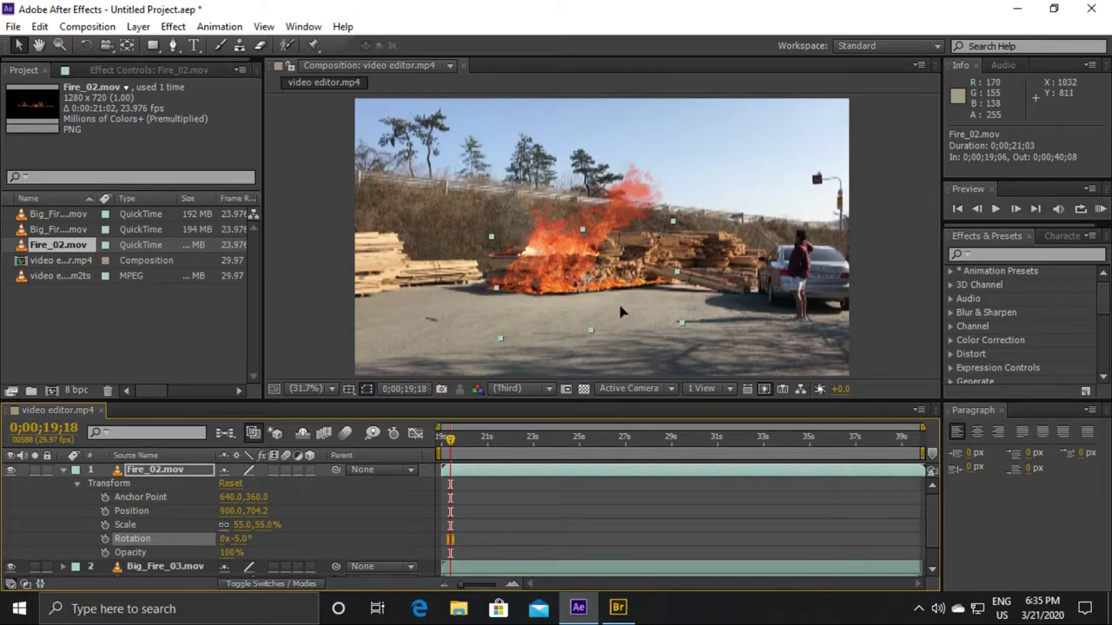
drag(621, 311, 615, 316)
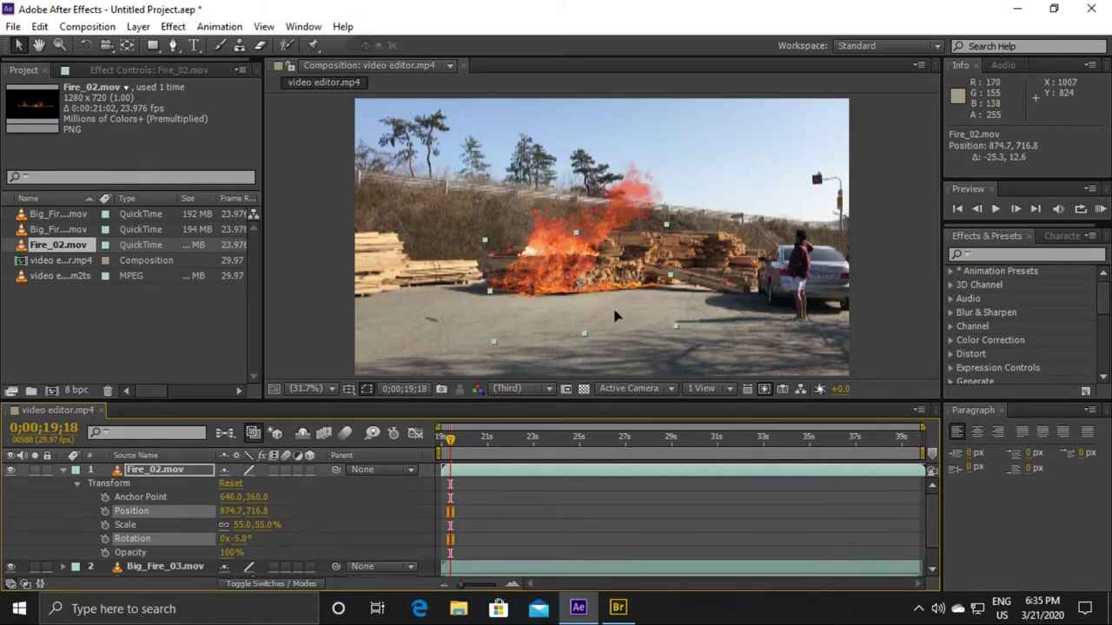
click(615, 315)
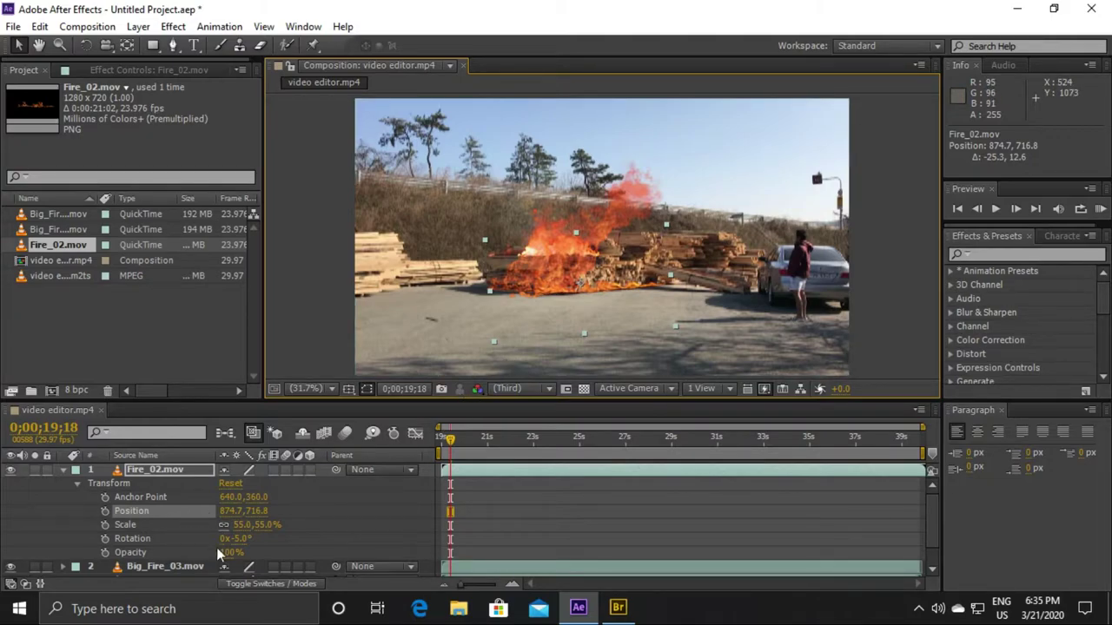
Step: Reduce Fire_02's scale to 48% and undo a final nudge, leaving it at 868.4, 723.2
click(184, 526)
click(242, 525)
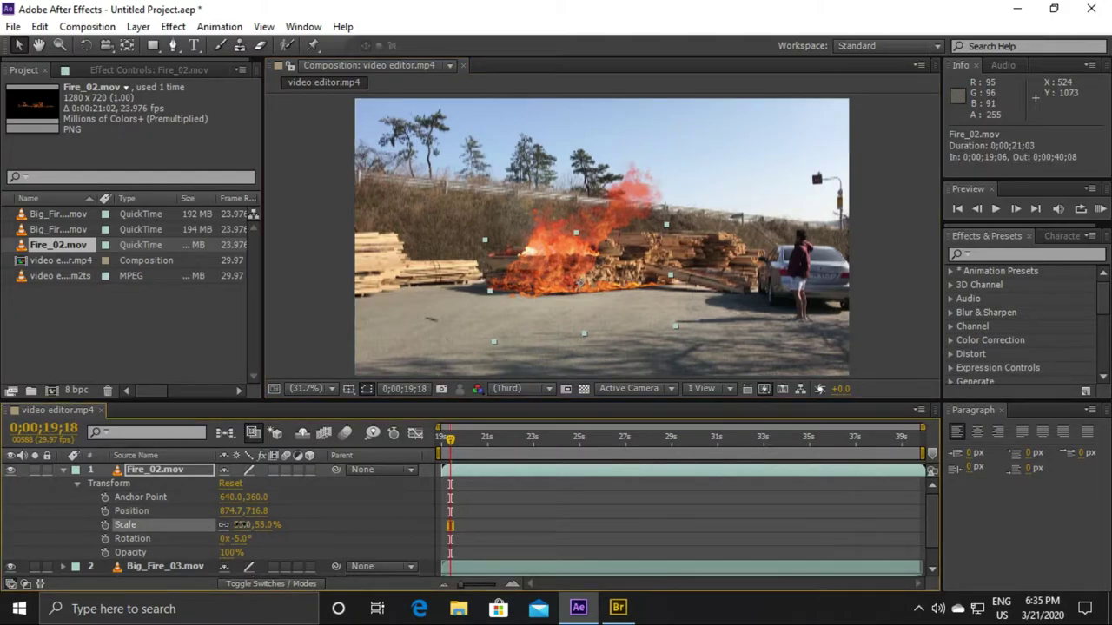
drag(242, 526, 236, 526)
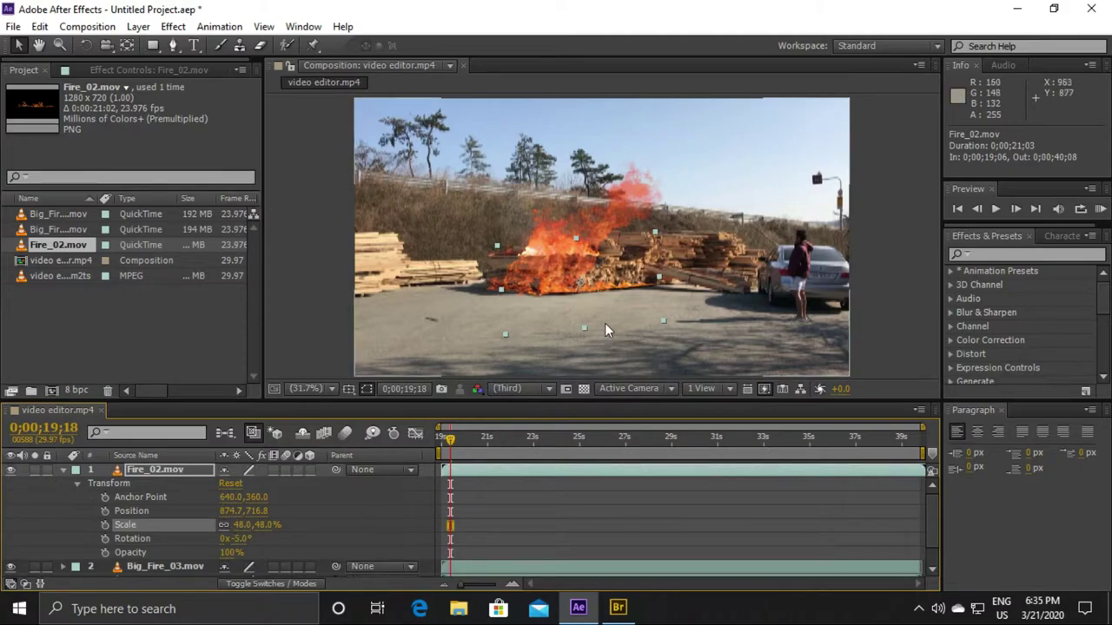
drag(611, 308, 610, 308)
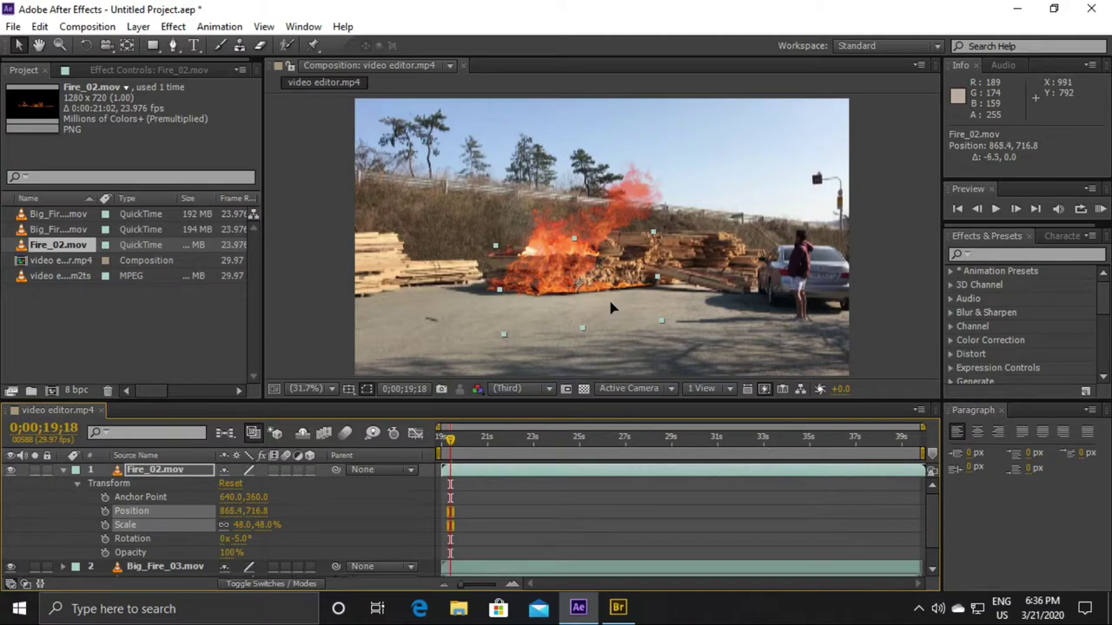
key(ctrl+z)
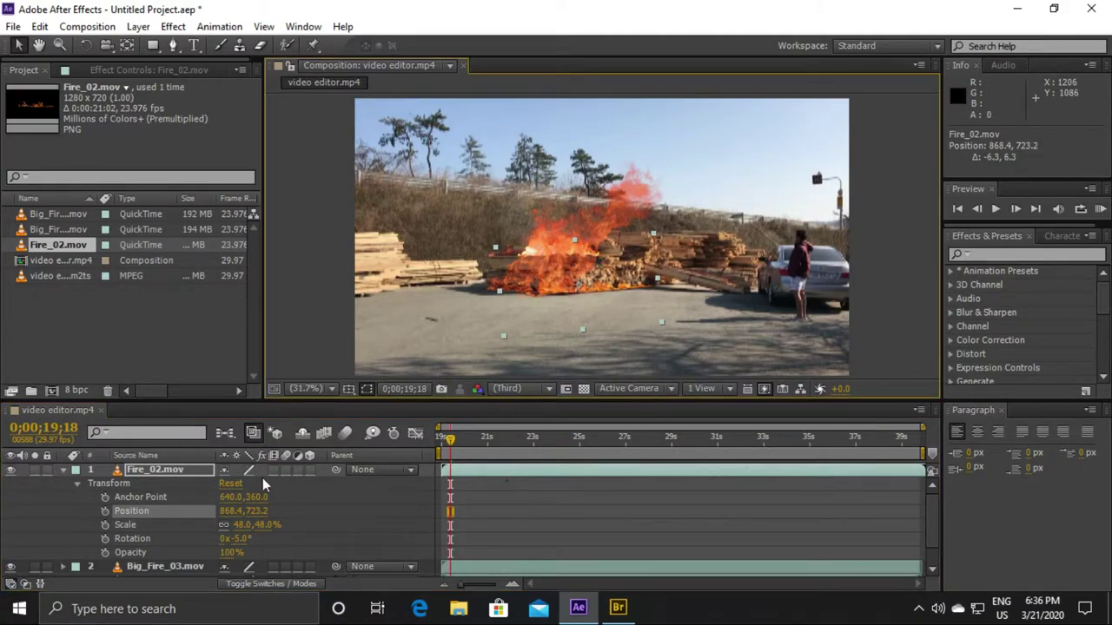
Step: Collapse Fire_02, drag it to layer 3 beneath both Big_Fire clips, and preview
click(62, 473)
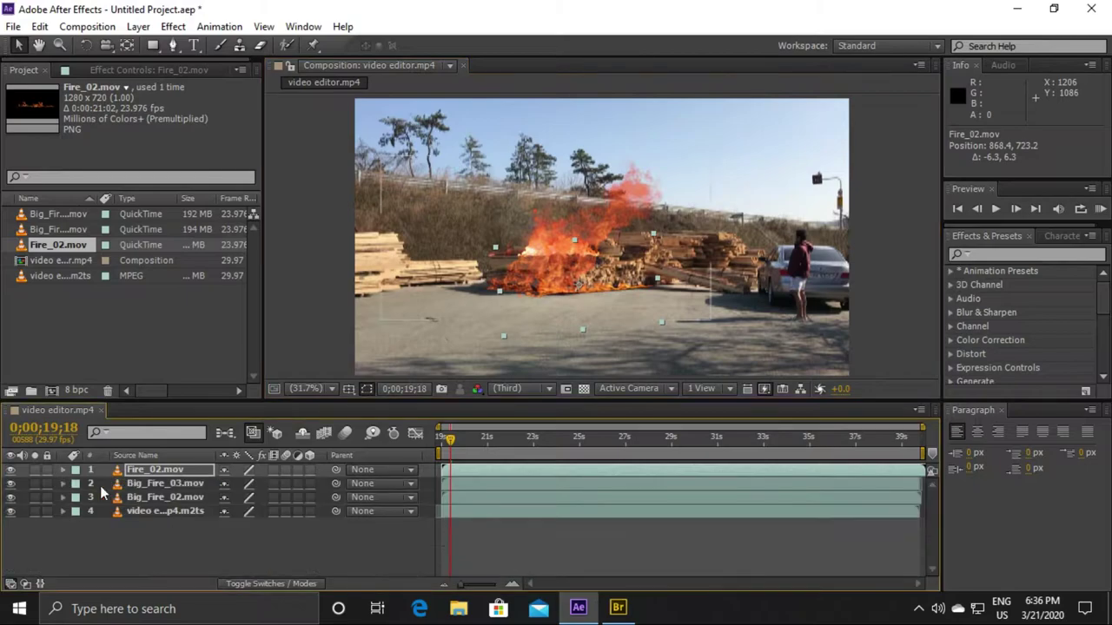
drag(154, 469, 154, 507)
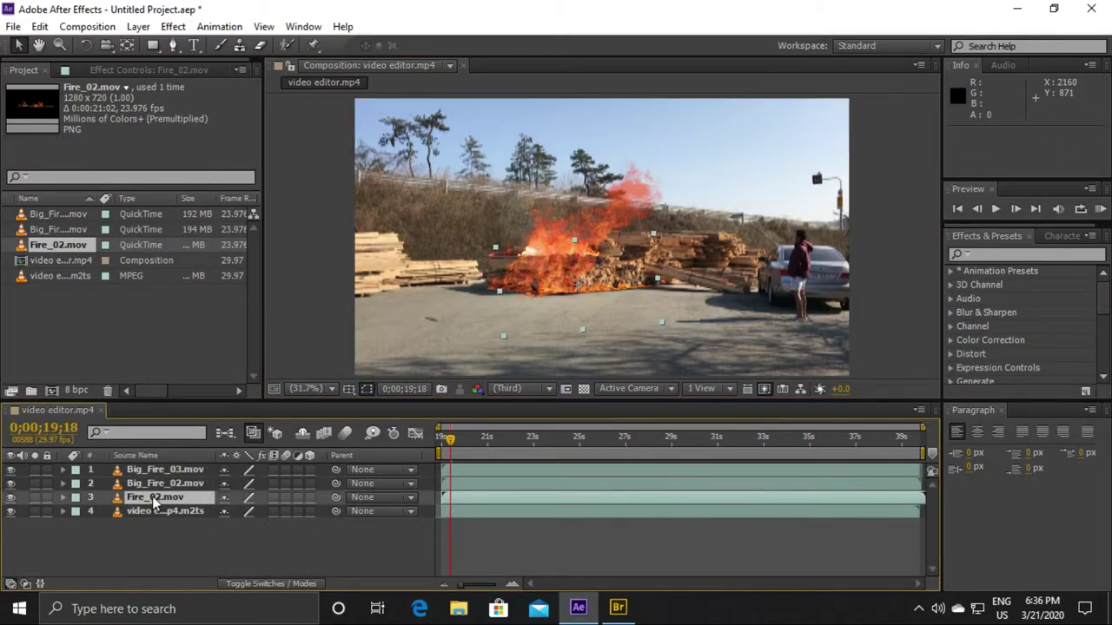
click(996, 208)
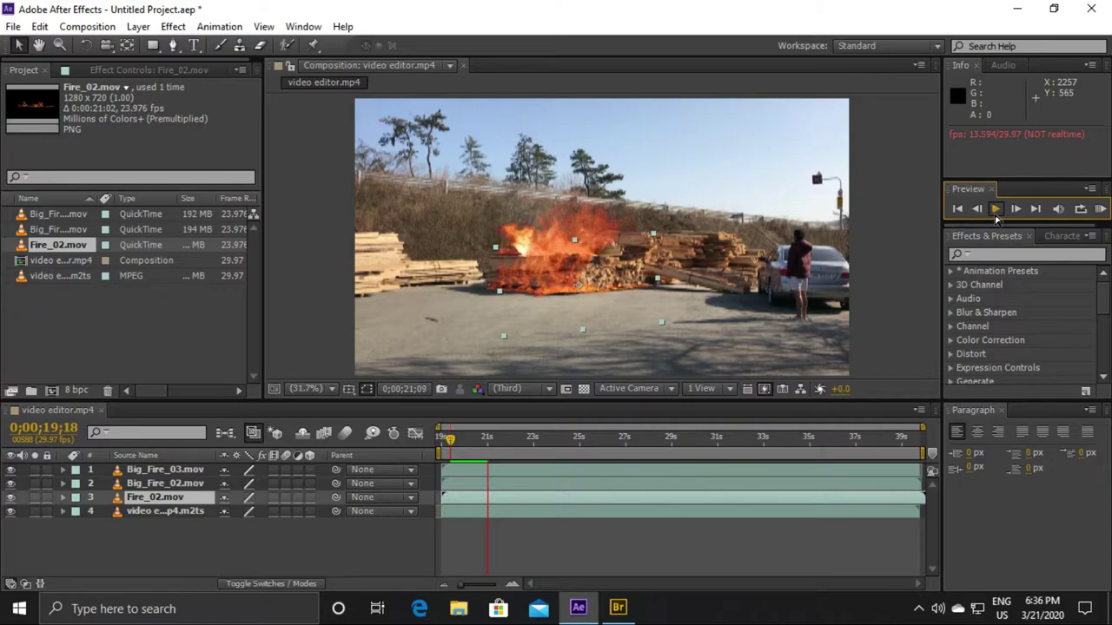
click(996, 215)
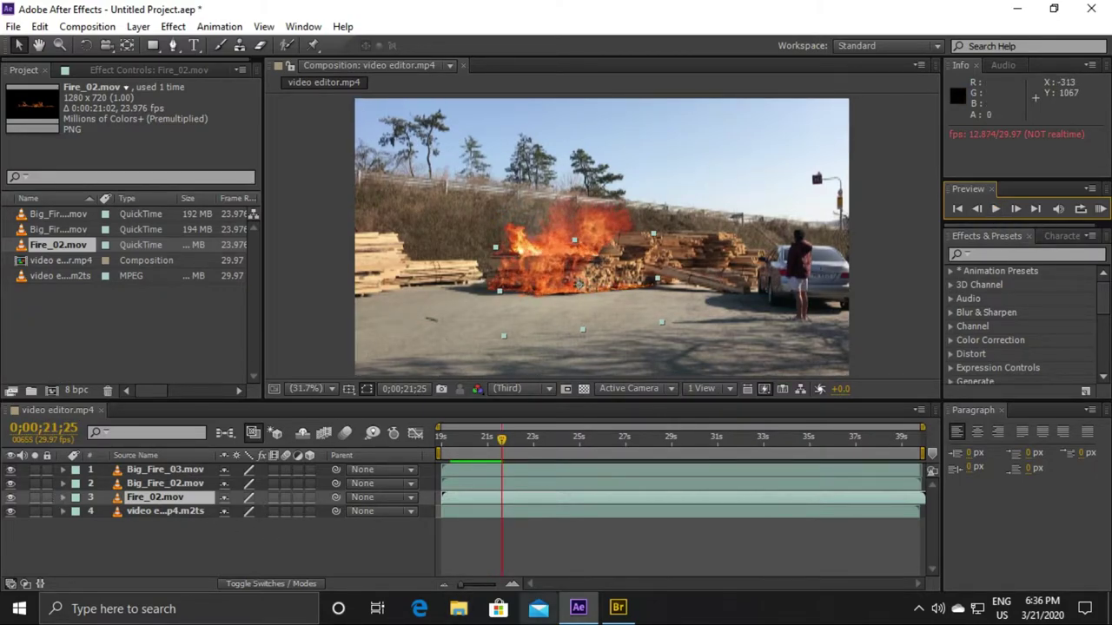
Step: Preview Fire_03.mov in Bridge's 09. Fire folder and drag it into the After Effects Project panel
click(618, 613)
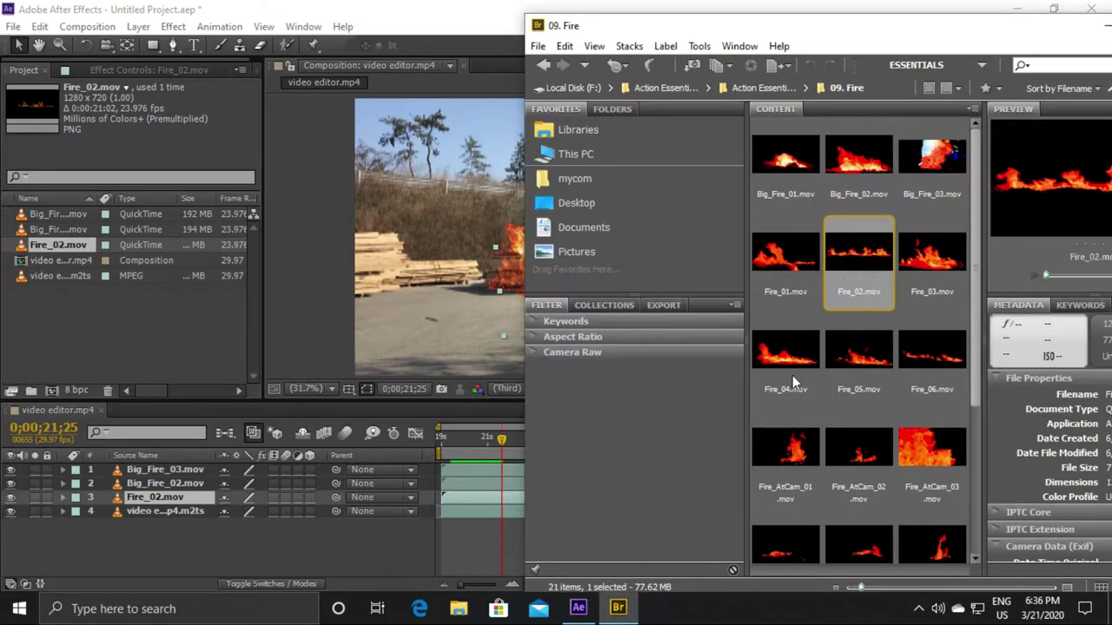
click(935, 257)
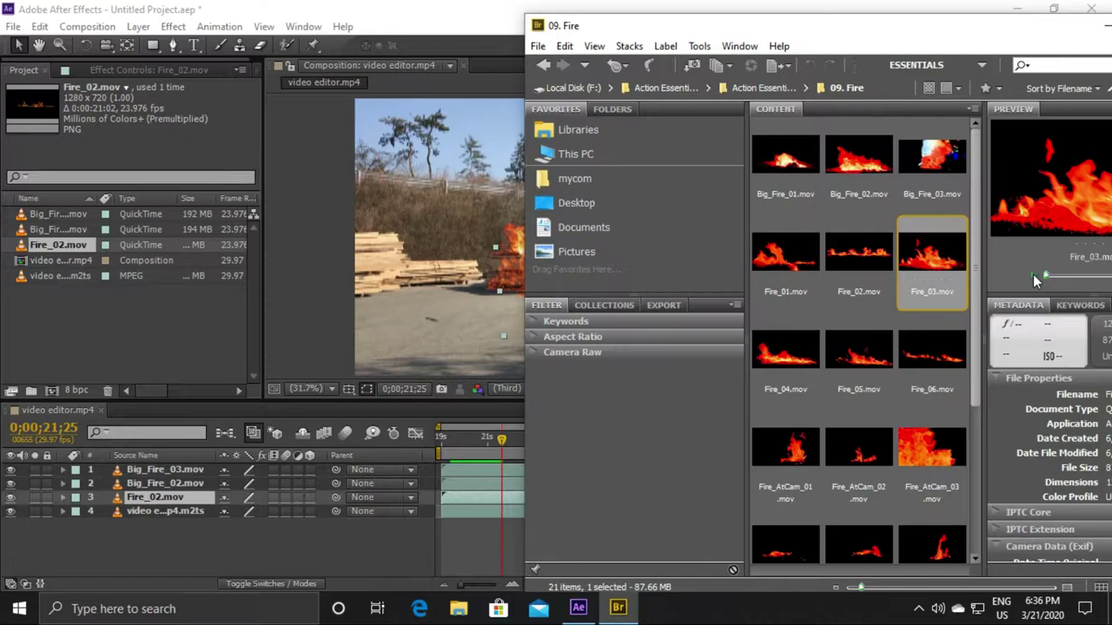
click(1032, 274)
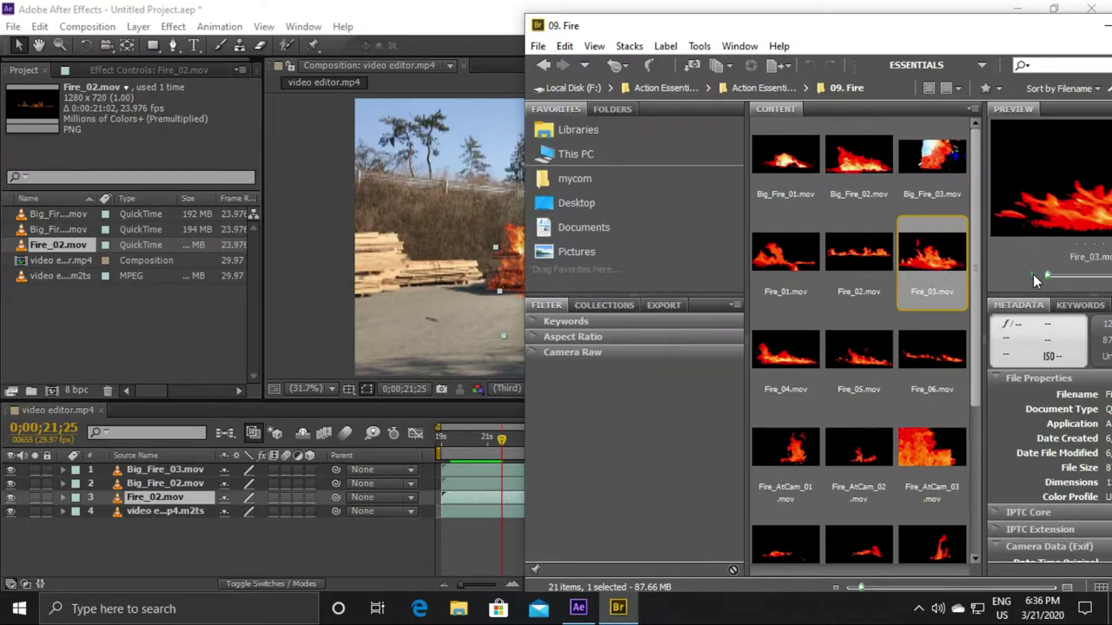
drag(934, 260, 129, 320)
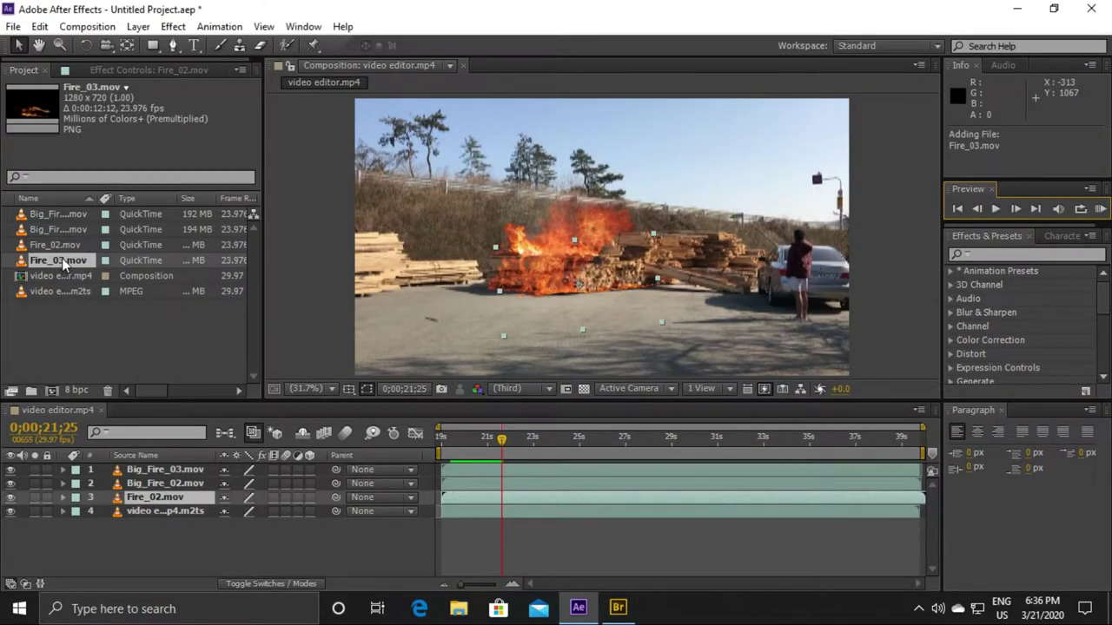
mouse_move(61, 259)
mouse_down()
mouse_move(141, 469)
mouse_move(114, 467)
mouse_up()
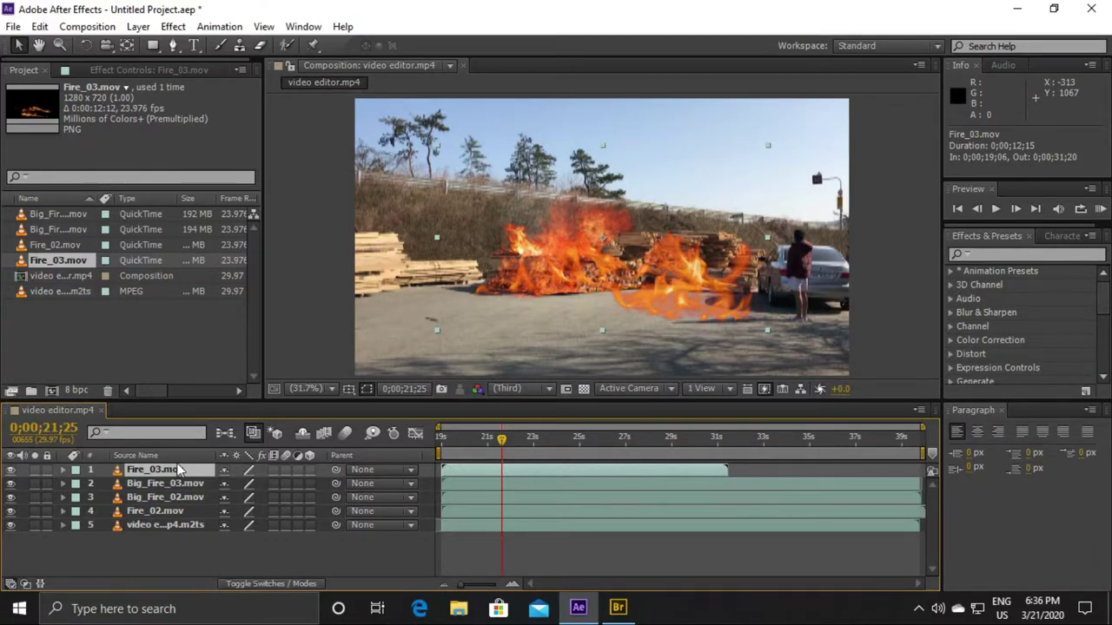
key(Delete)
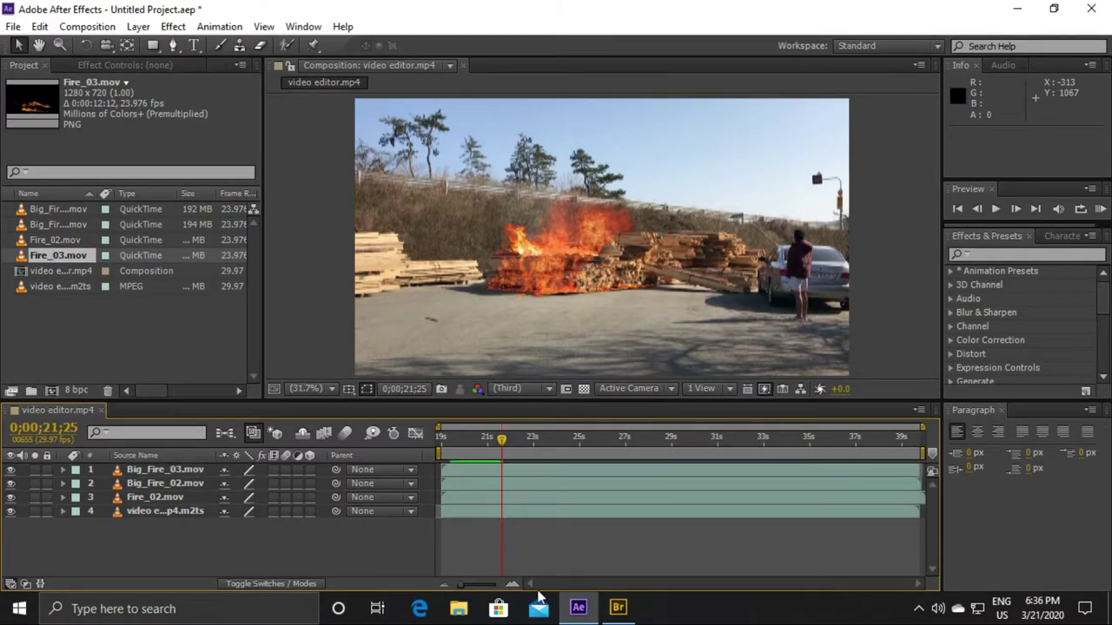
Step: Drag Fire_AtCam_01.mov from Bridge into the After Effects Project panel, then return to After Effects
click(626, 610)
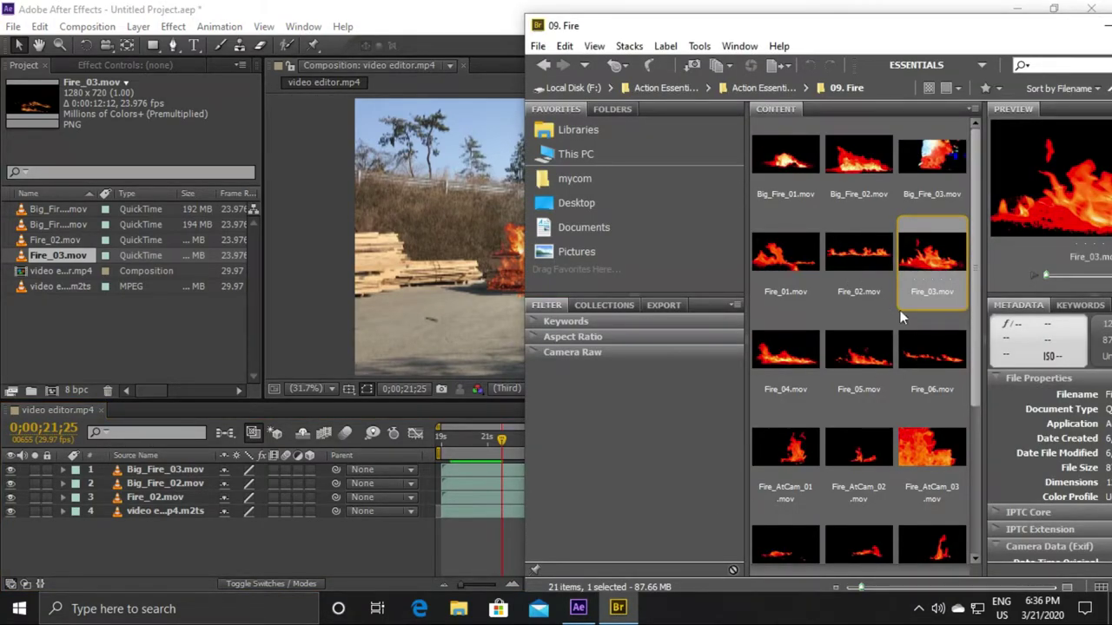
scroll(866, 391, down, 5)
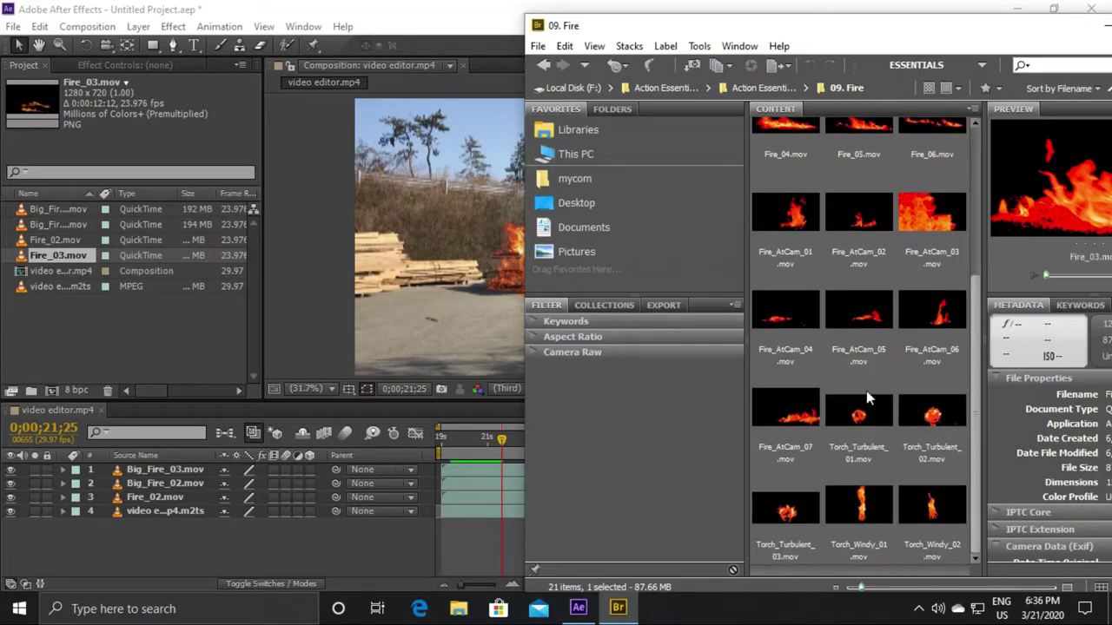
scroll(866, 395, up, 2)
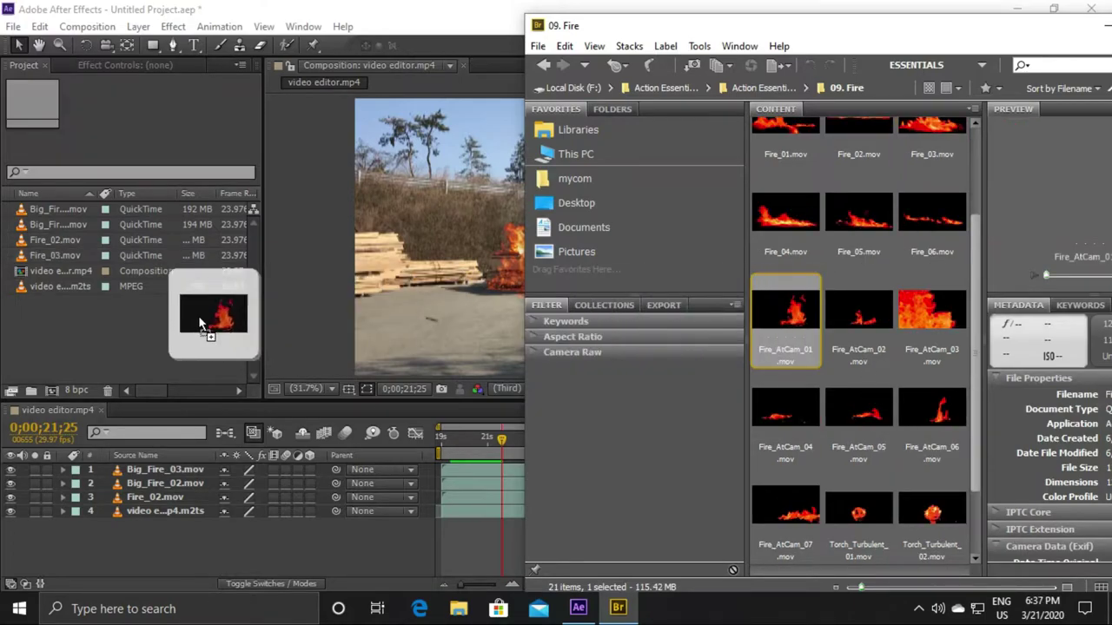
drag(792, 321, 161, 331)
click(180, 352)
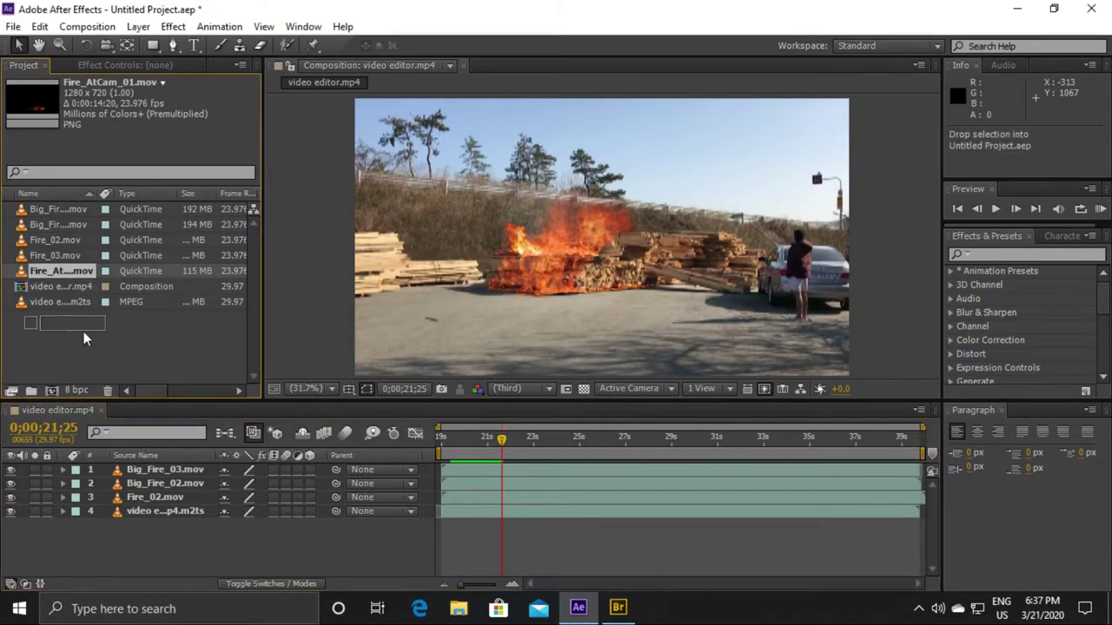
drag(67, 269, 132, 471)
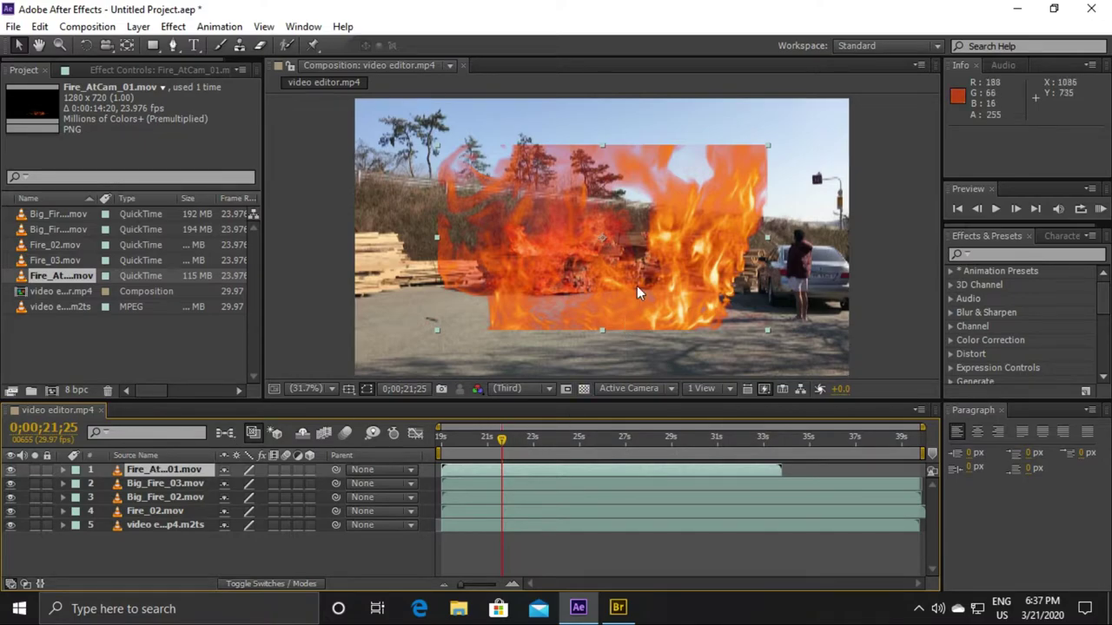
drag(638, 284, 647, 197)
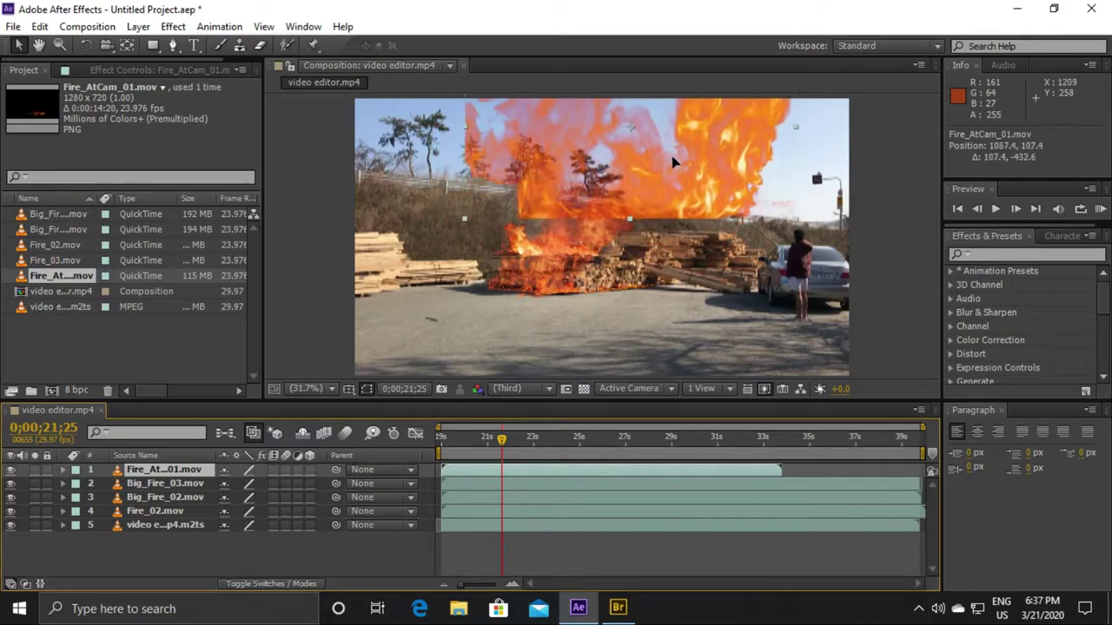
drag(647, 196, 654, 216)
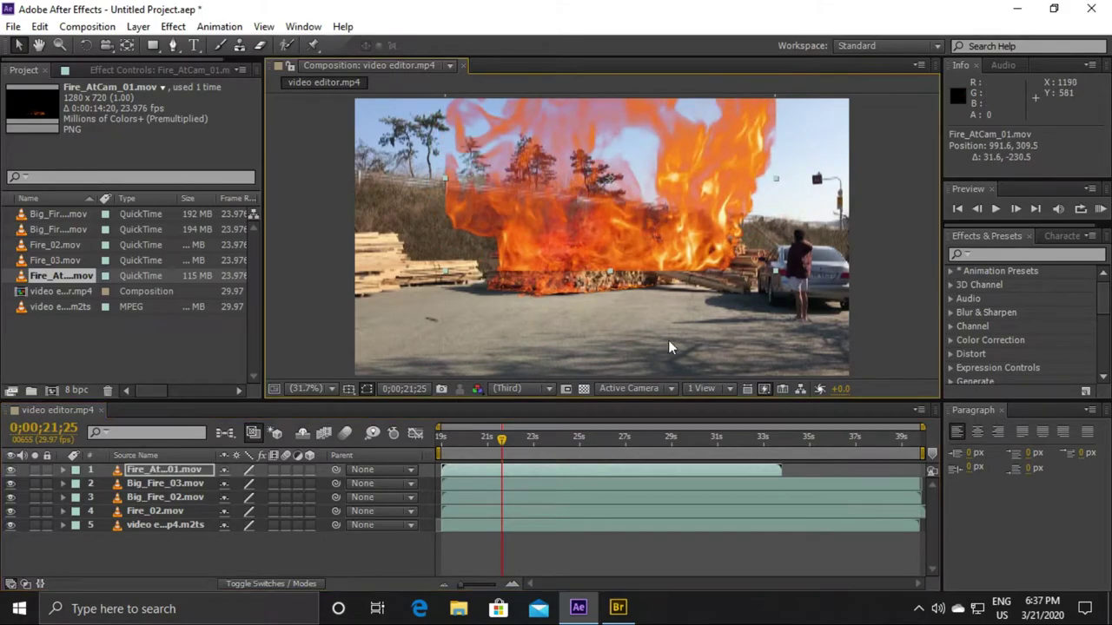
click(159, 471)
key(Delete)
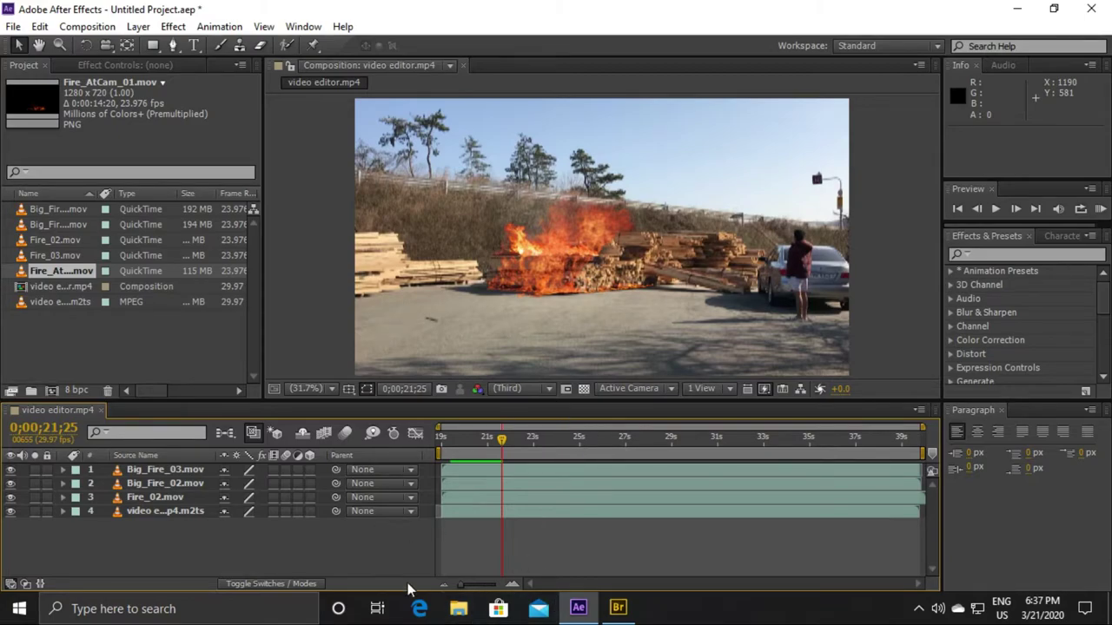
Step: Select Fire_AtCam_06.mov in Bridge and drag it into the After Effects Project panel
click(617, 608)
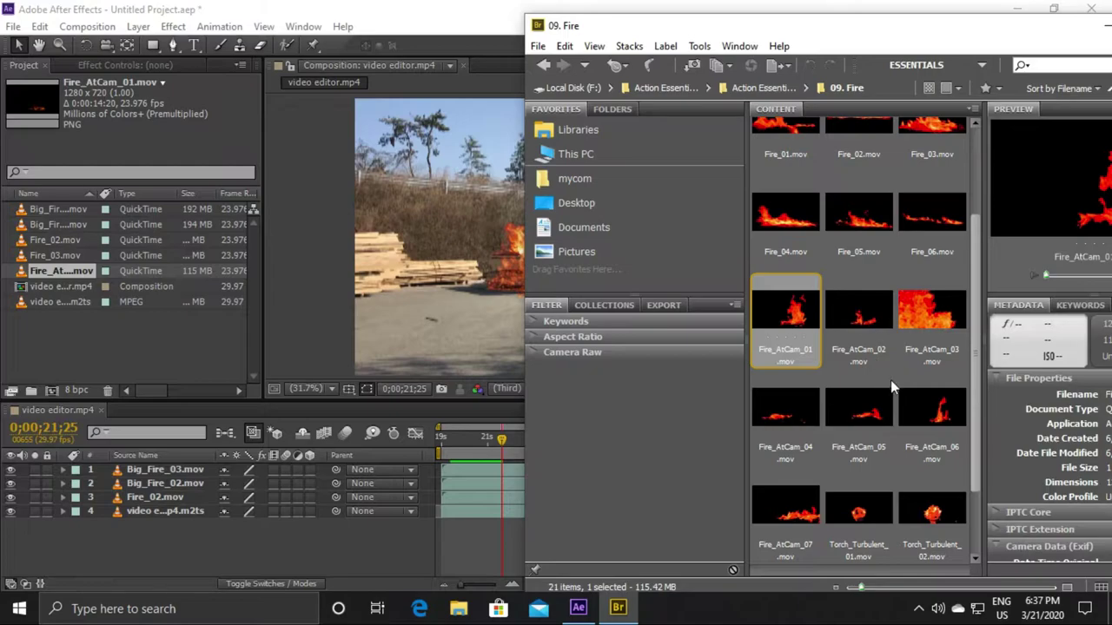
click(926, 420)
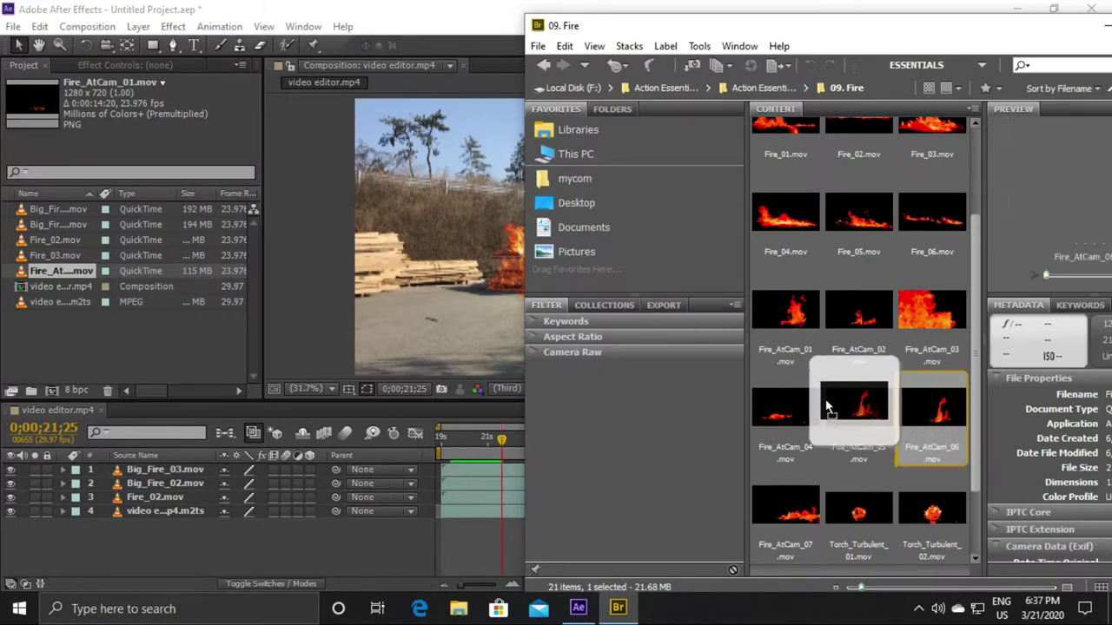
drag(940, 420, 192, 353)
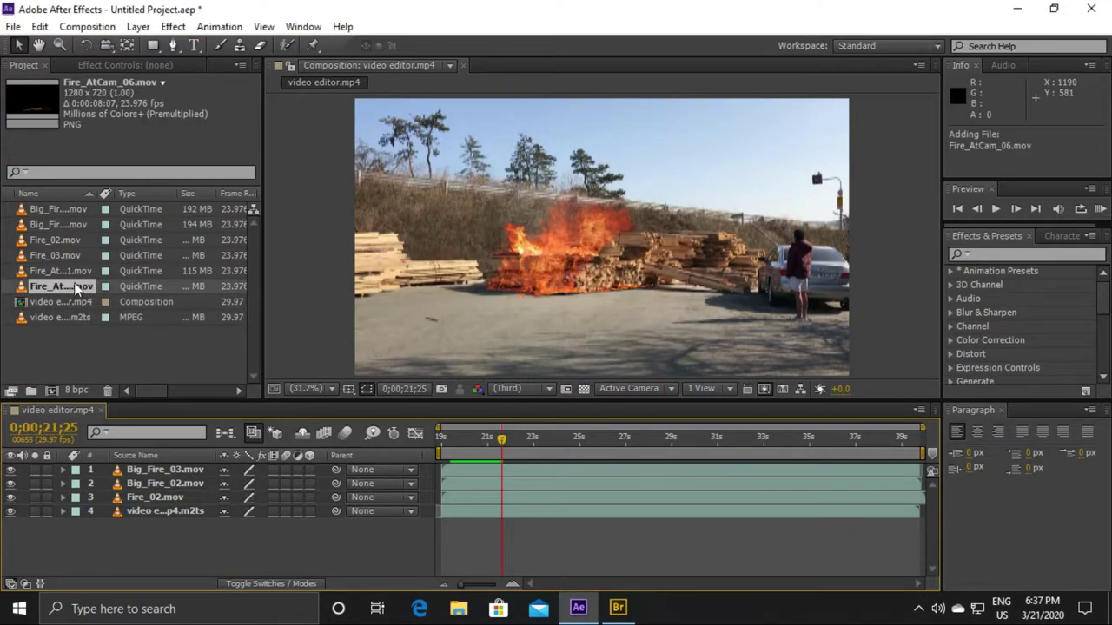
Step: Add Fire_AtCam_06.mov over the woodpile as layer 4 beneath Fire_02, and preview
drag(74, 283, 171, 470)
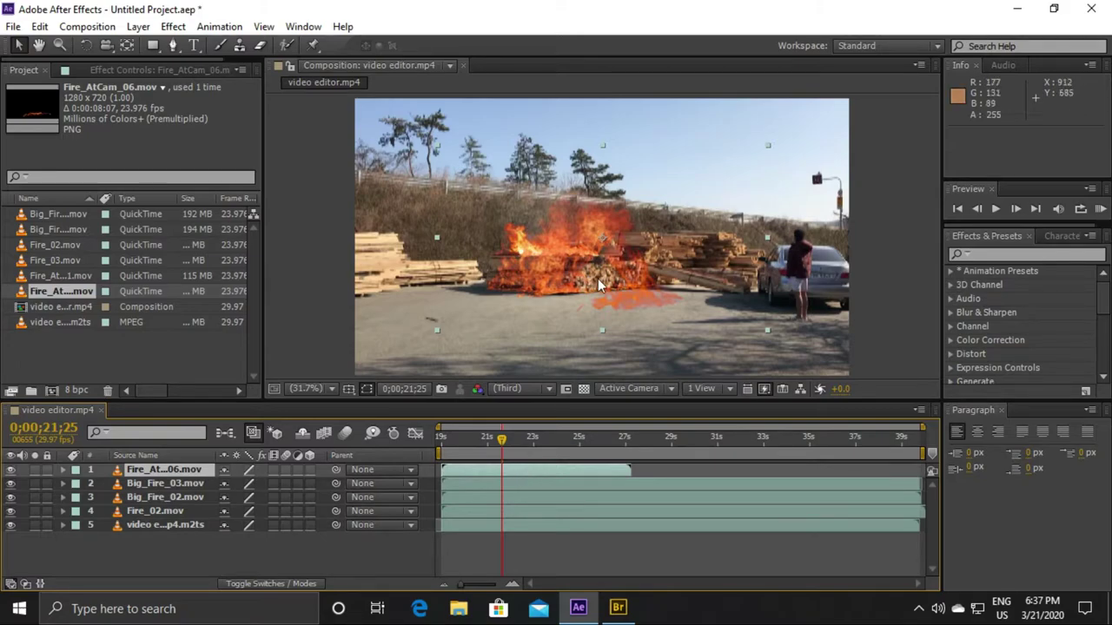
mouse_move(601, 284)
mouse_down()
mouse_move(569, 228)
mouse_move(561, 242)
mouse_up()
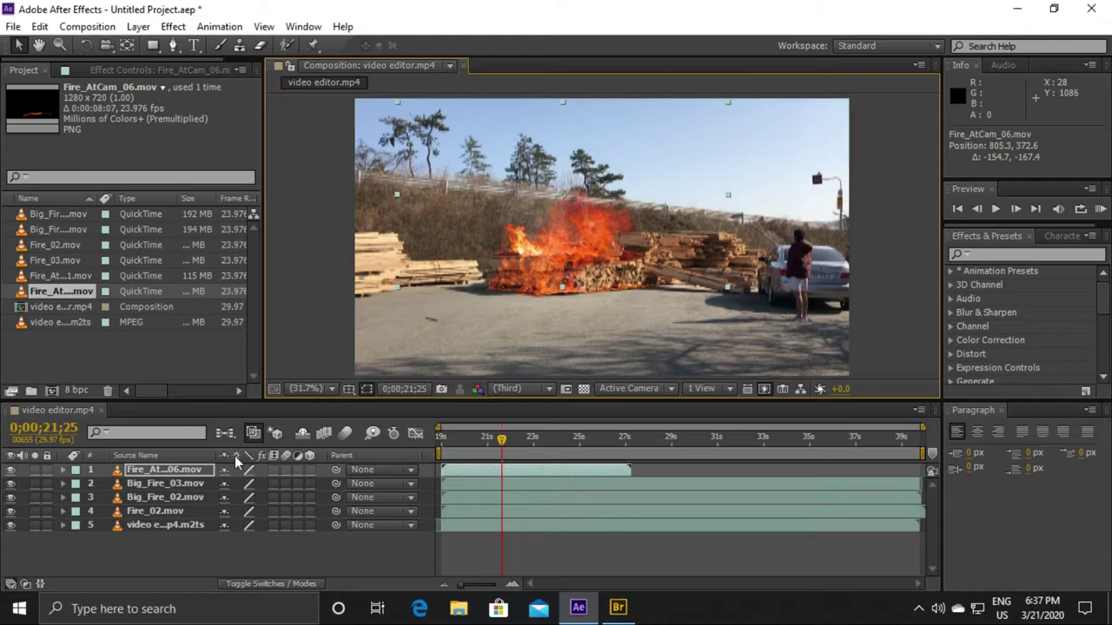
drag(175, 469, 171, 522)
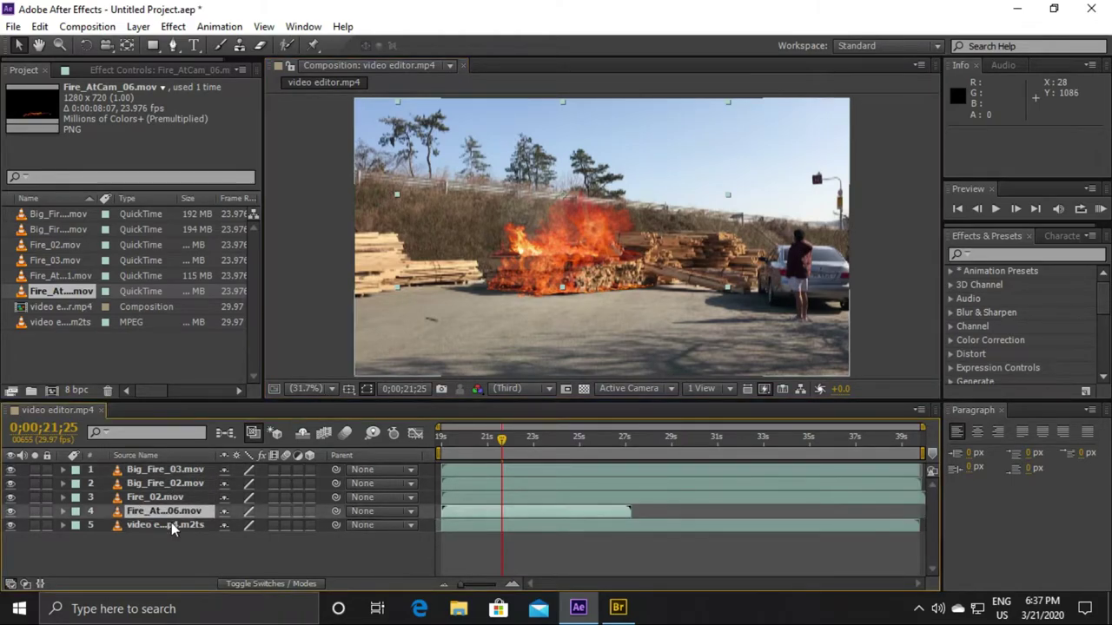
click(952, 246)
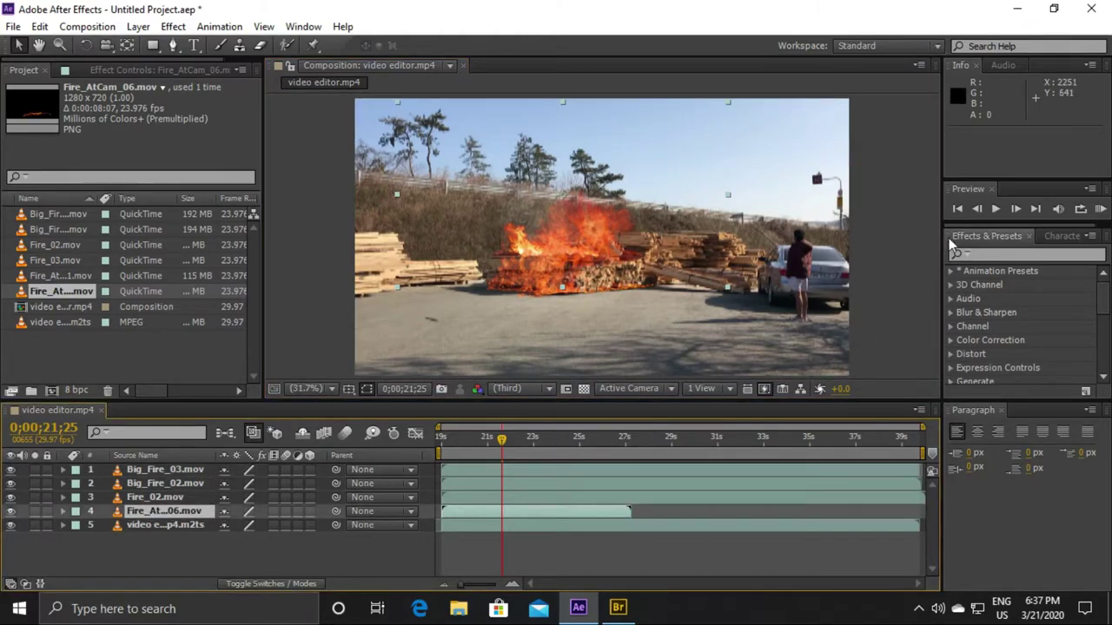
click(995, 209)
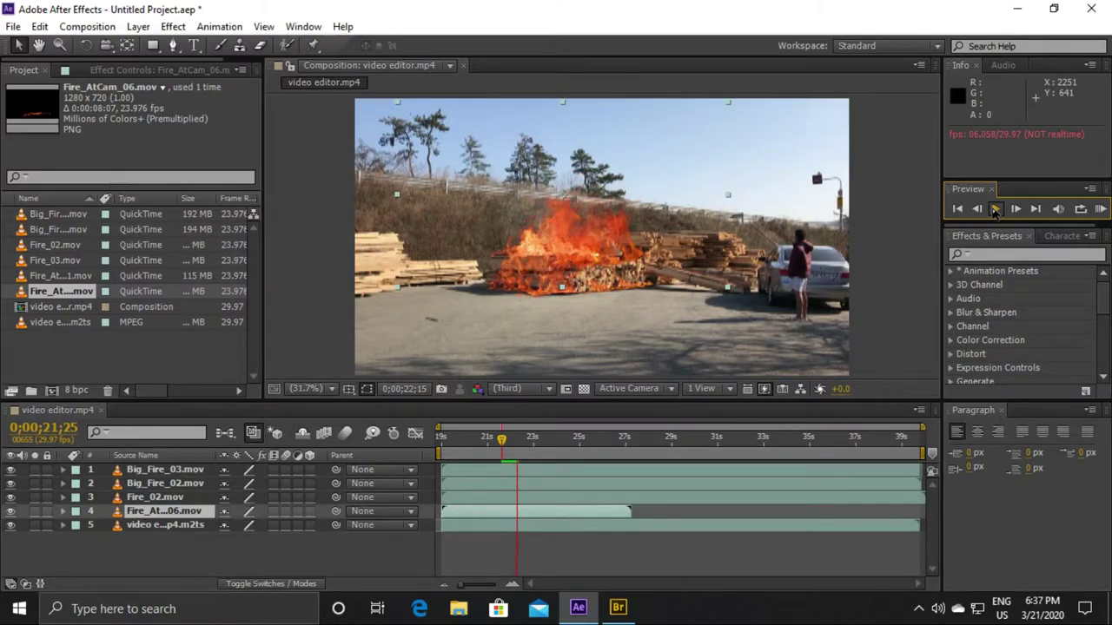
click(996, 209)
Step: Nudge the Fire_AtCam_06 flames slightly lower and preview again
drag(637, 228, 637, 247)
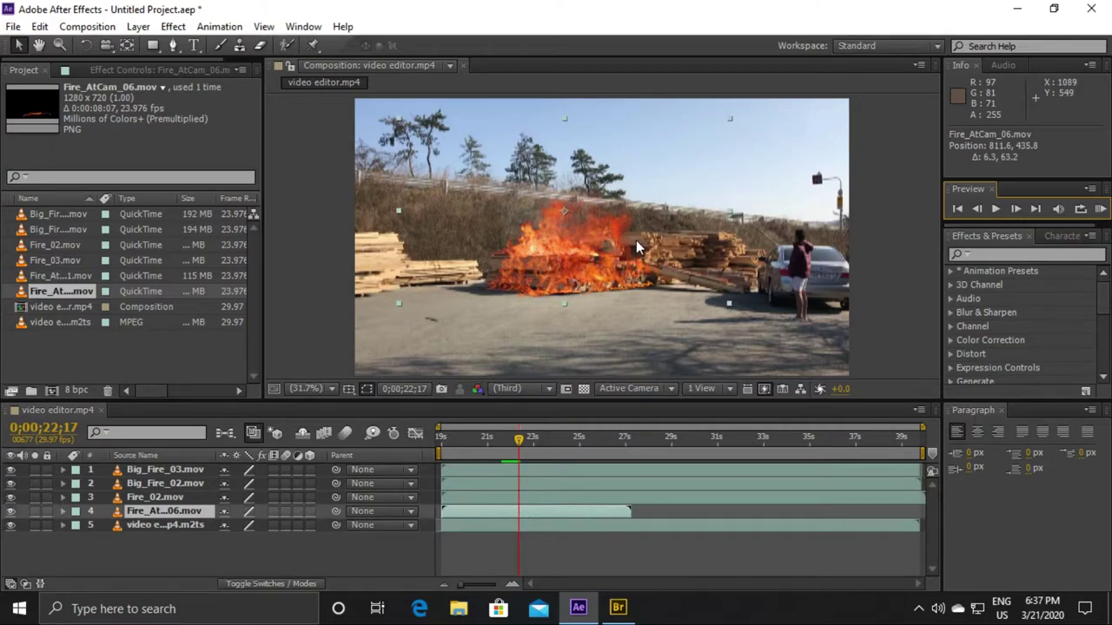
click(995, 209)
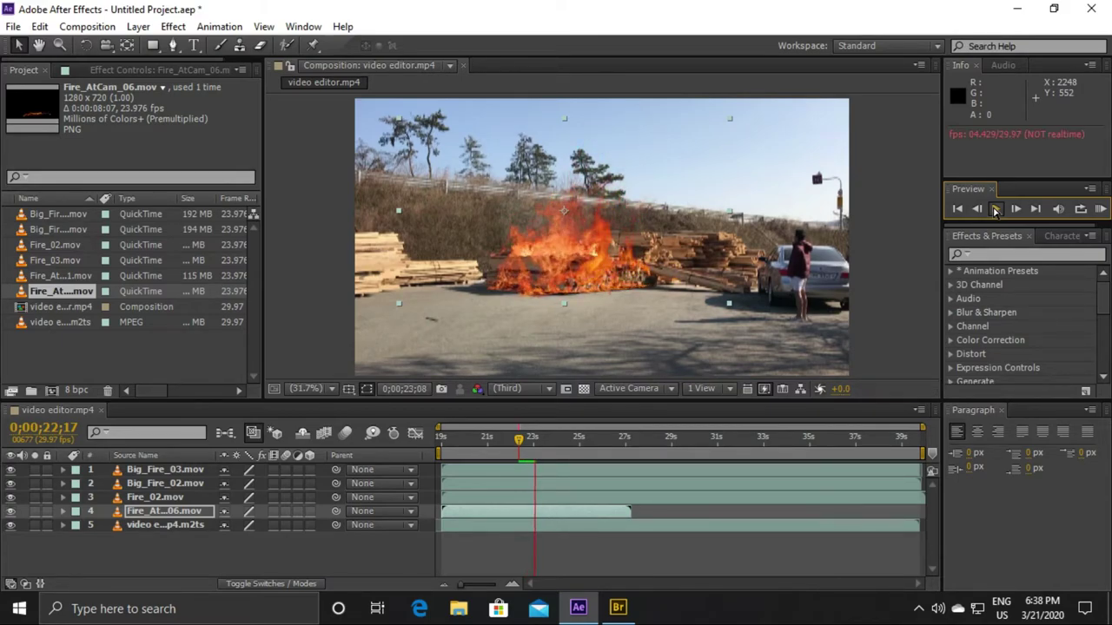
click(996, 211)
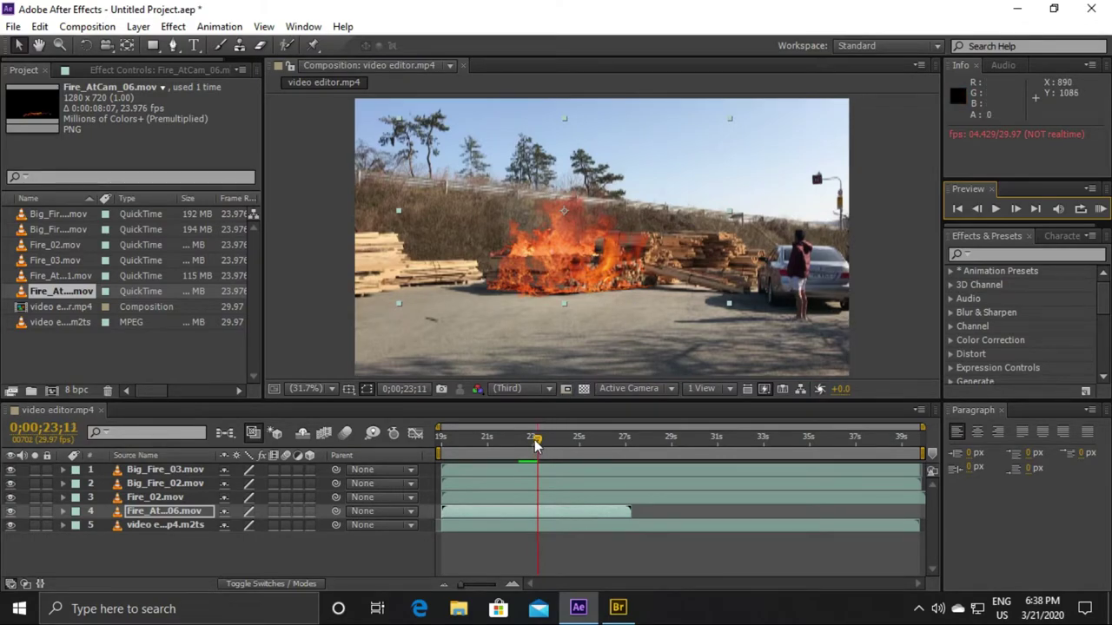
Step: Move the current time to 26;21, select the Fire_02, Big_Fire_02 and Big_Fire_03 layers, and pick a project clip
drag(536, 446, 568, 446)
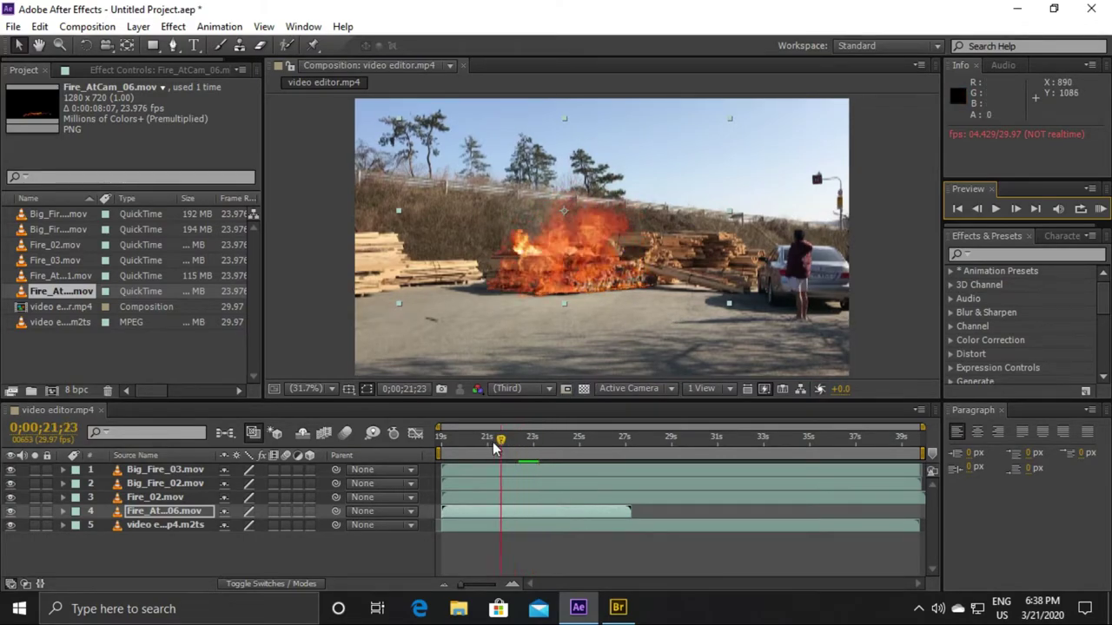
click(610, 441)
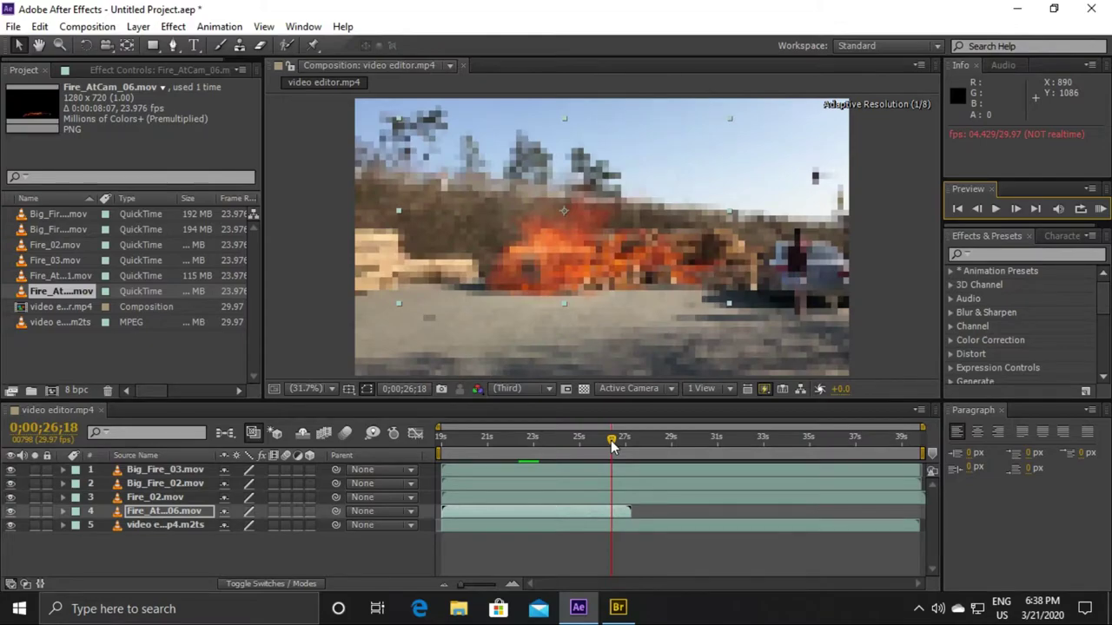
drag(613, 445, 615, 445)
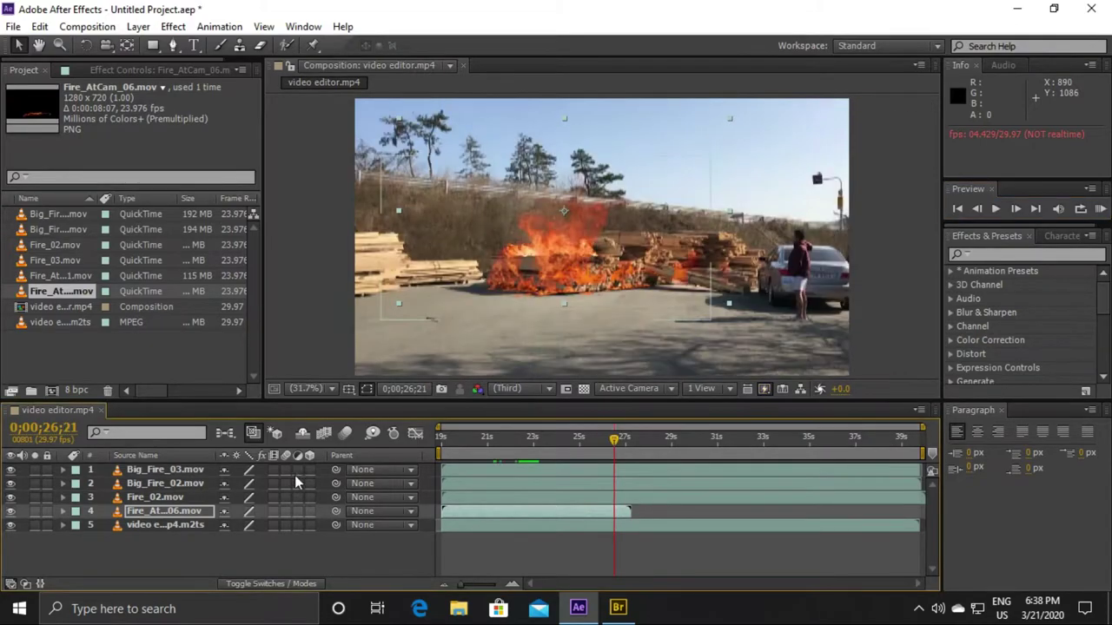
click(166, 497)
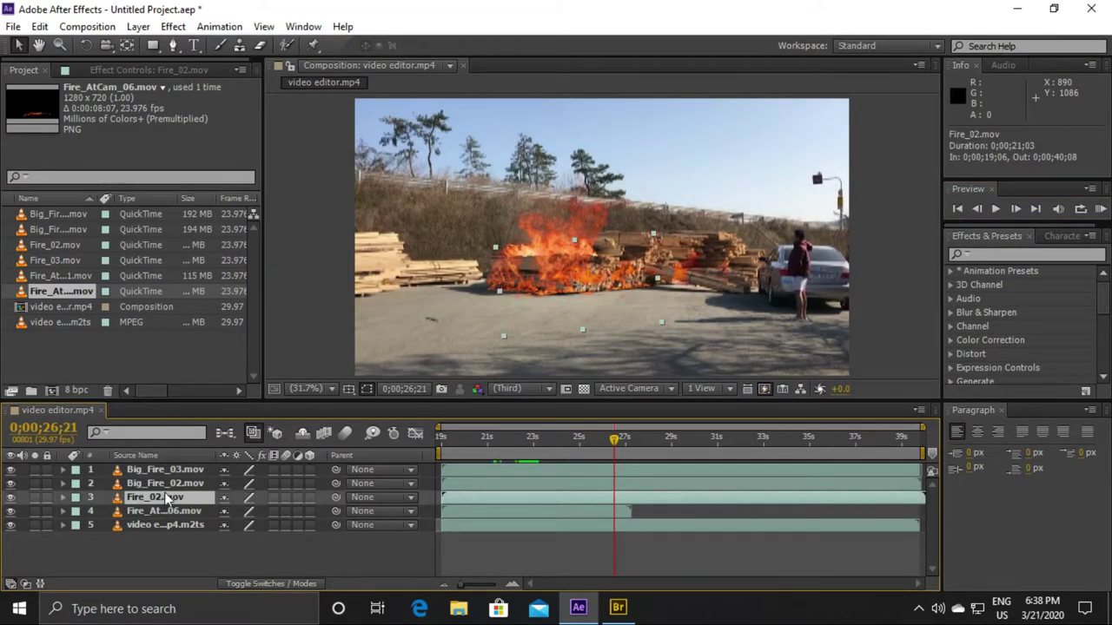
click(166, 483)
click(166, 470)
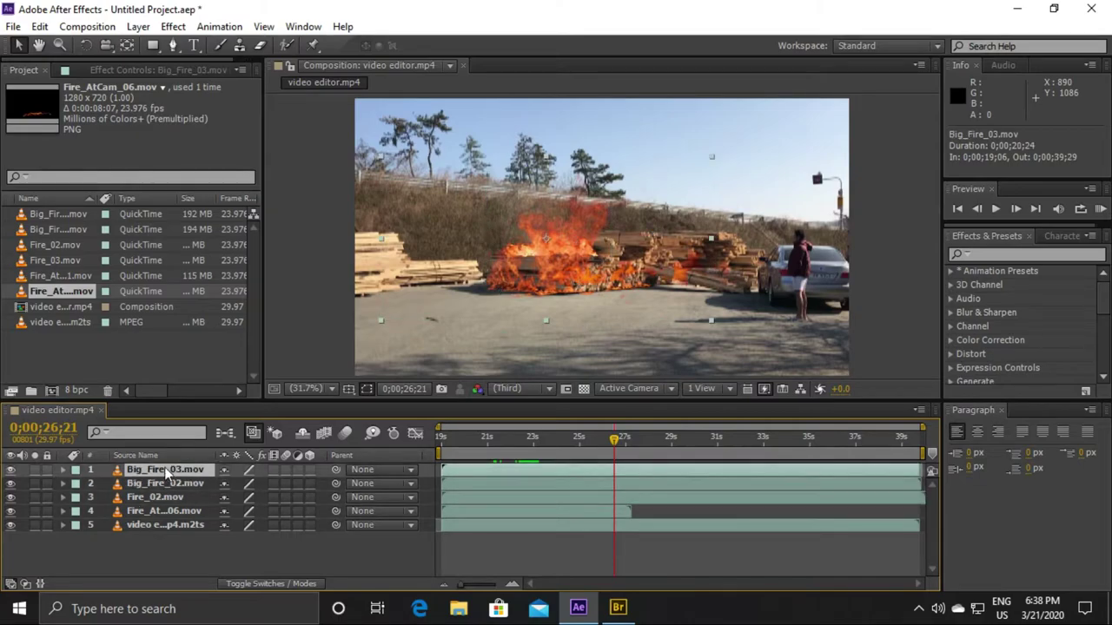
click(46, 260)
Step: Add a second Big_Fire_03.mov layer to the top of the composition
click(48, 243)
click(51, 227)
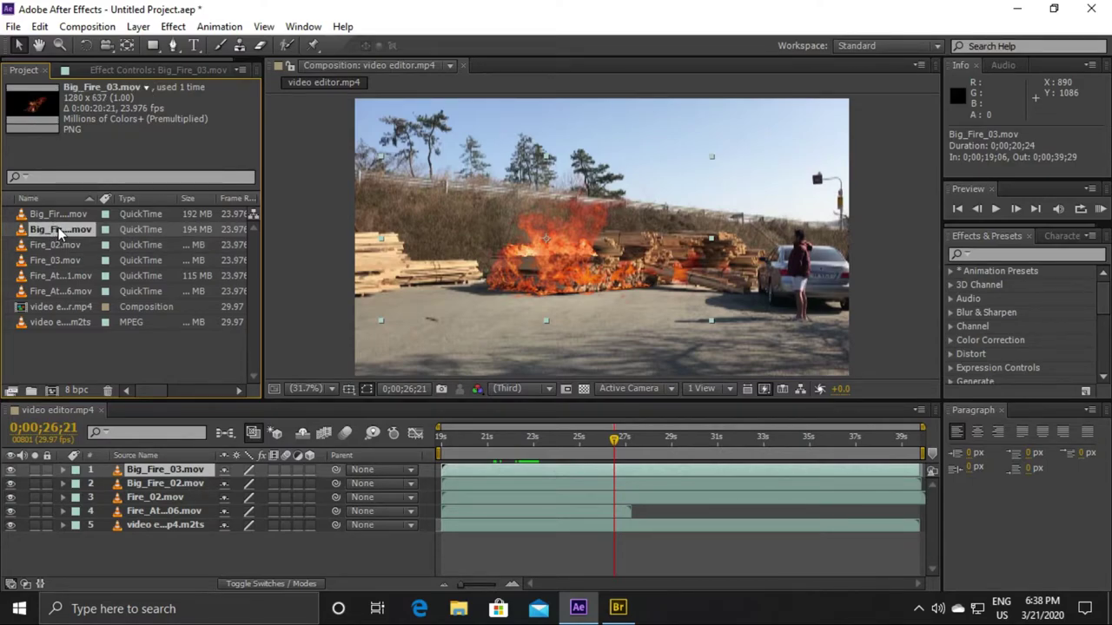
drag(58, 228, 140, 472)
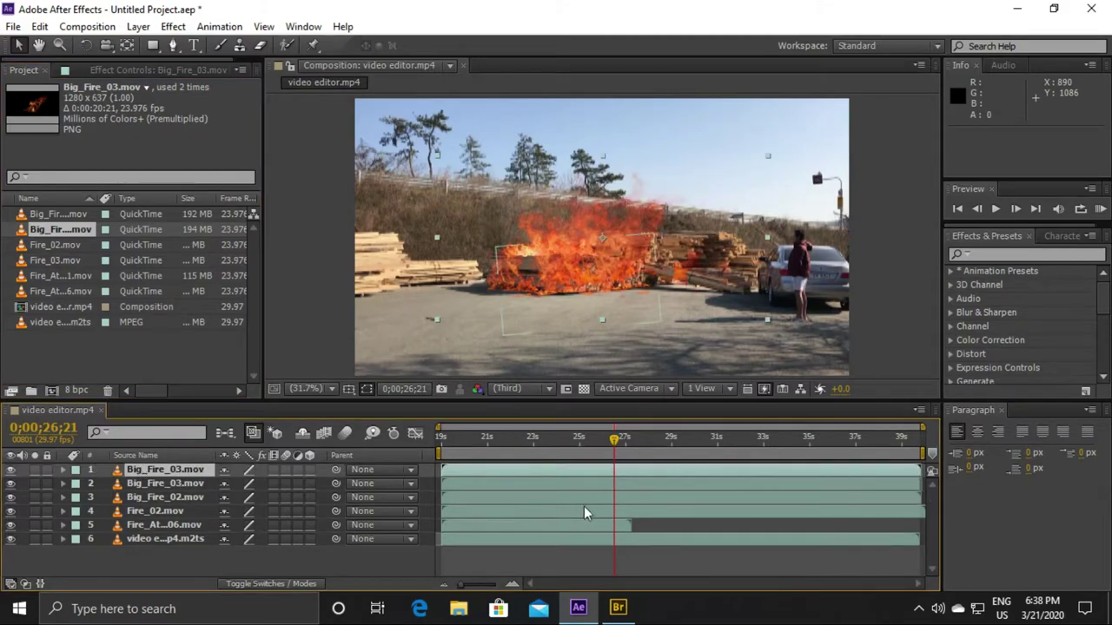
Step: Preview the new flames, then shift the copy right to 1086.3, 527.4 over the woodpile
drag(614, 446, 622, 446)
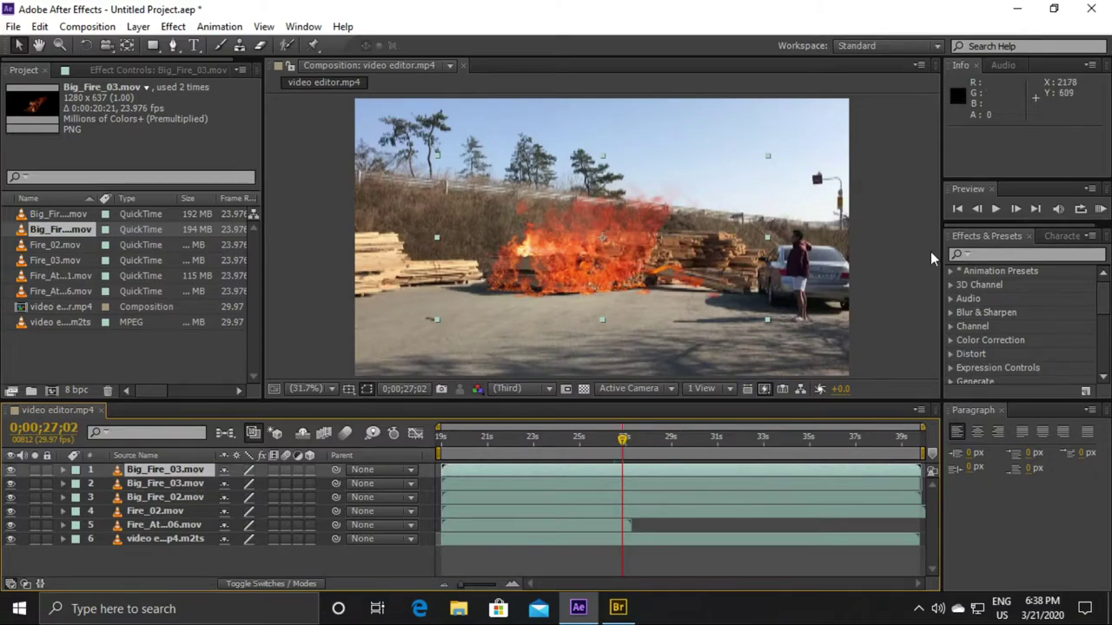
click(995, 211)
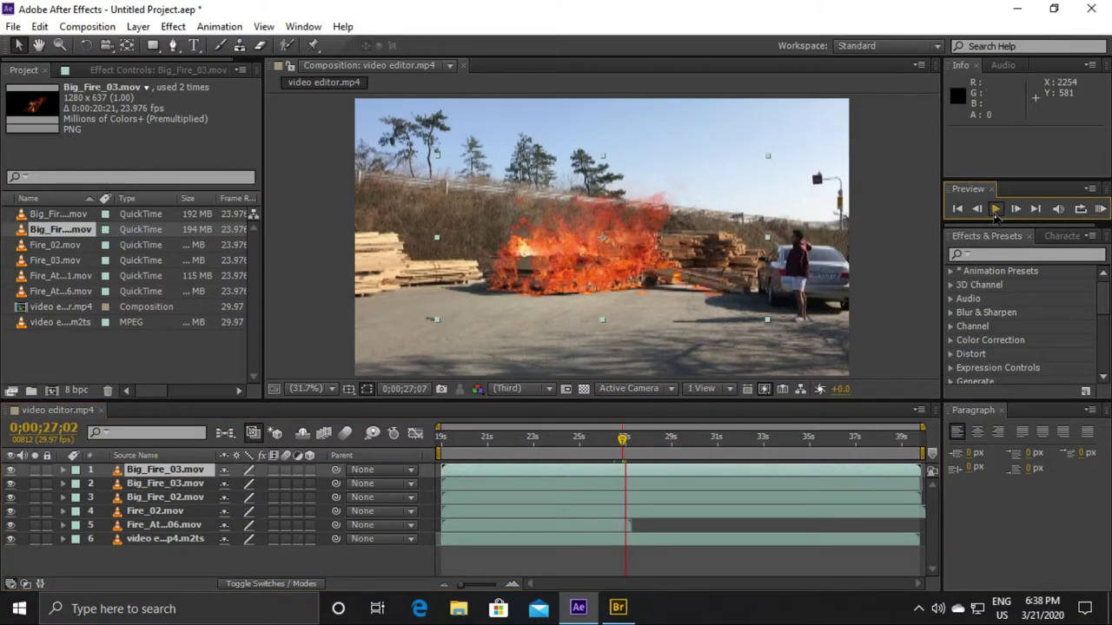
click(600, 527)
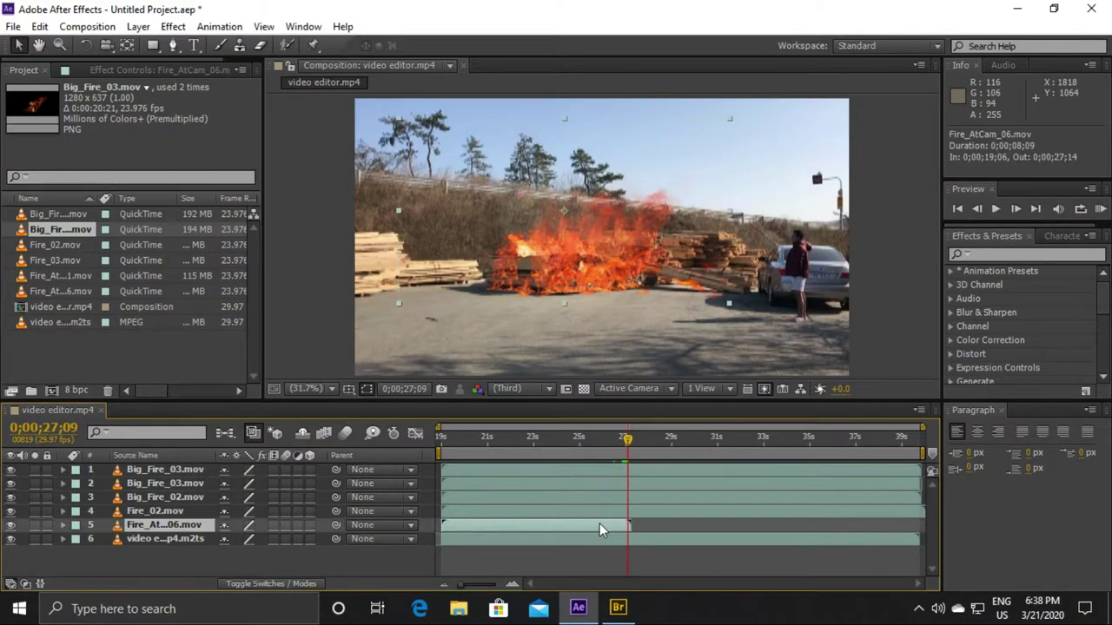
click(610, 469)
mouse_move(649, 303)
mouse_down()
mouse_move(593, 280)
mouse_move(690, 257)
mouse_move(673, 283)
mouse_up()
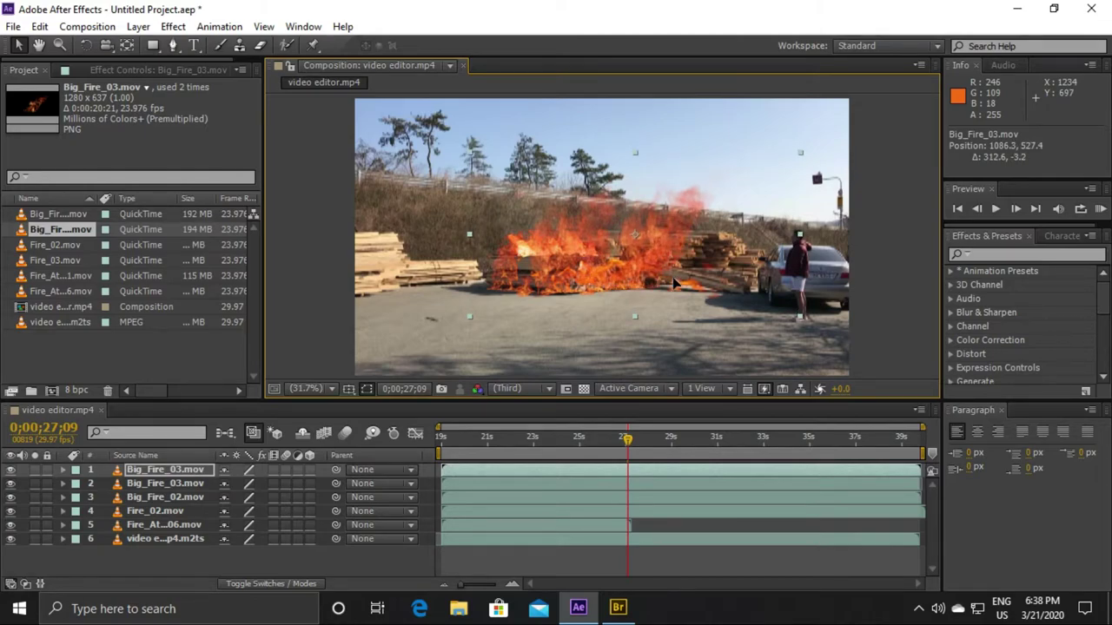
Step: Nudge the other Big_Fire_03 layer slightly left and up
click(184, 484)
drag(654, 255, 645, 249)
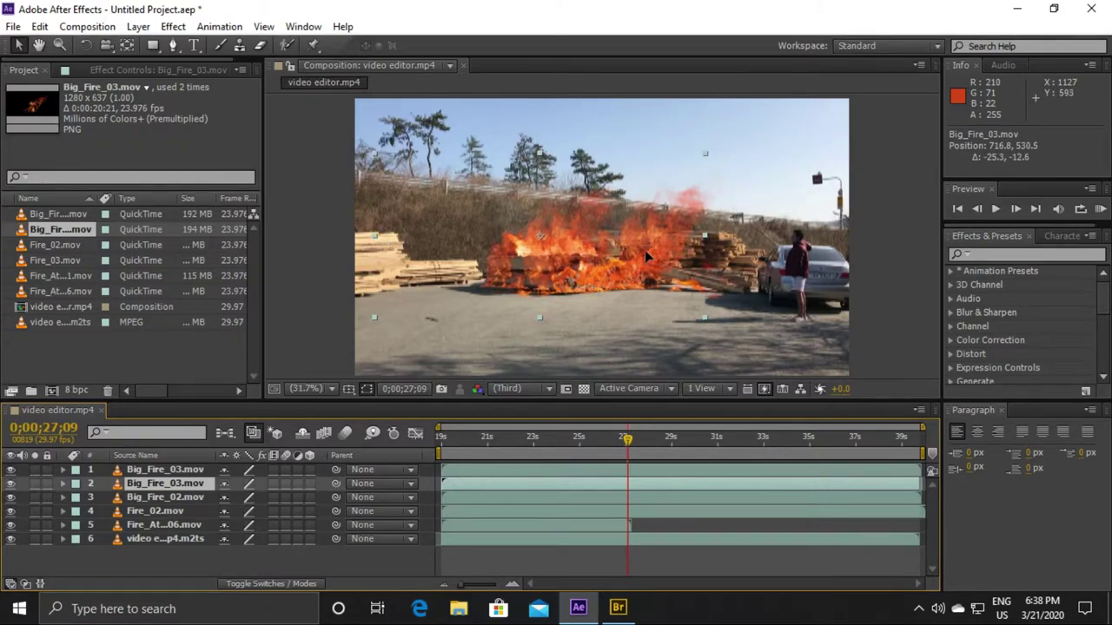
click(170, 496)
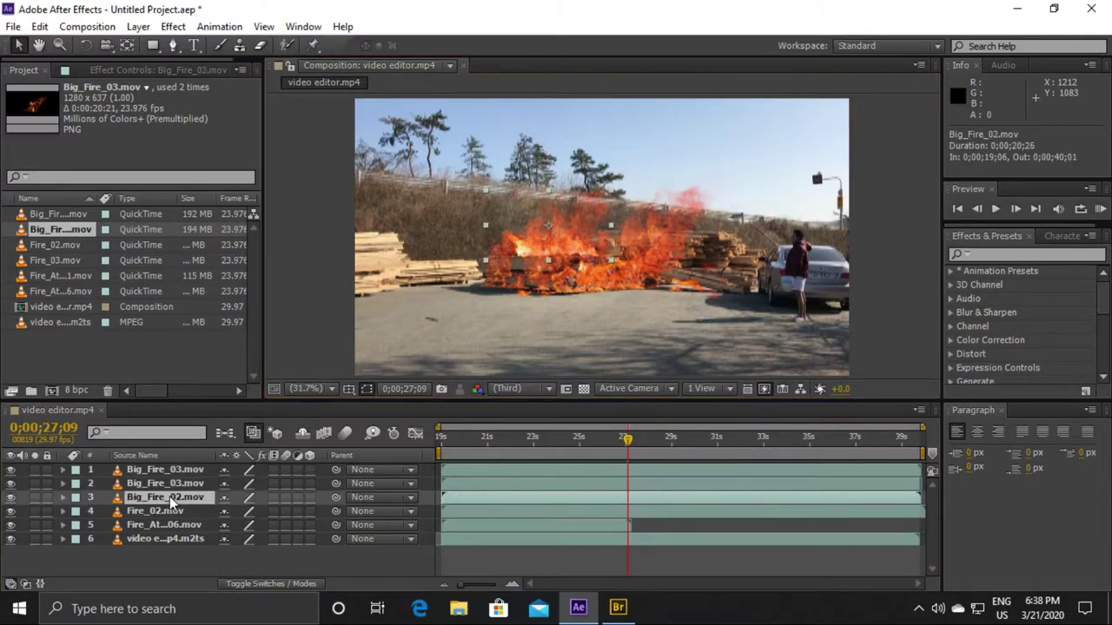
click(169, 510)
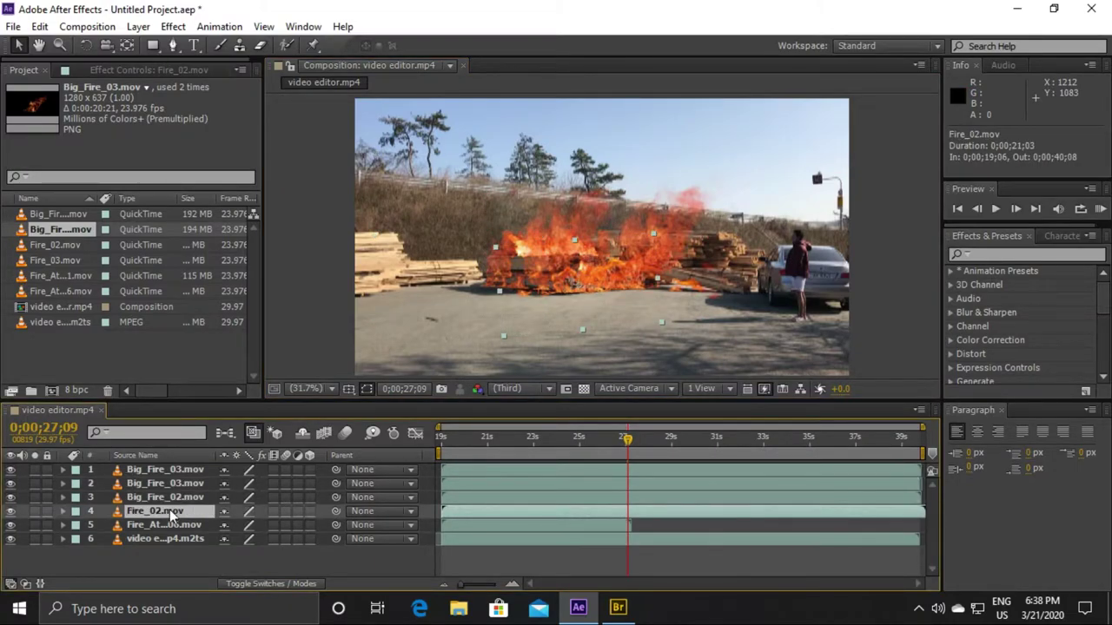
Step: Scale Fire_AtCam_06 to about 61%/65% and place it at 606.3, 486.3 on the woodpile
click(171, 524)
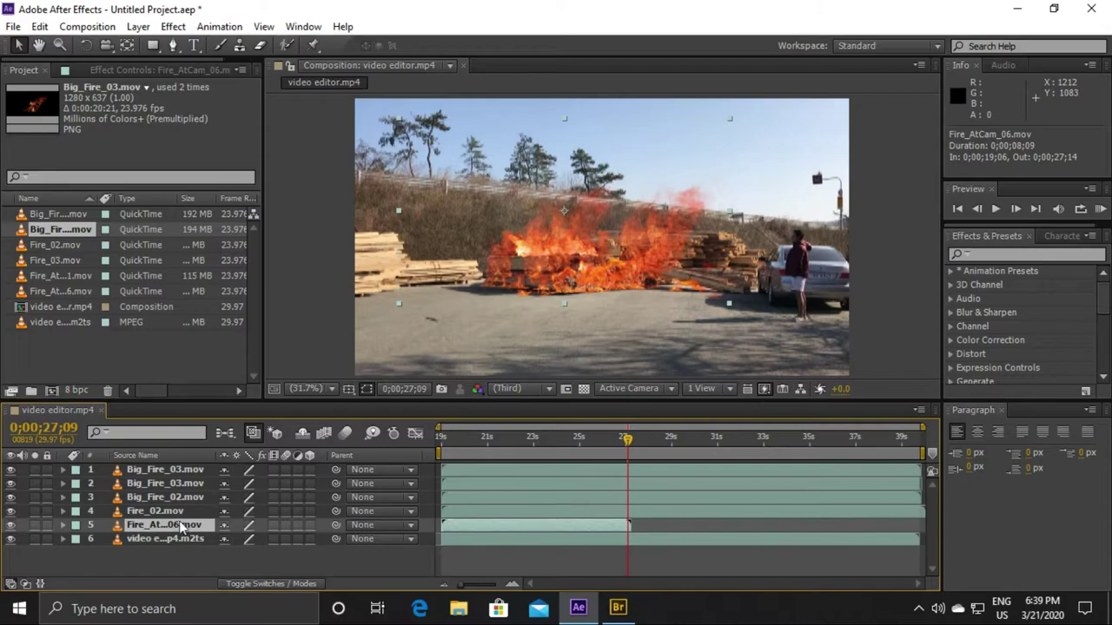
mouse_move(602, 271)
mouse_down()
mouse_move(558, 334)
mouse_move(594, 246)
mouse_move(584, 249)
mouse_up()
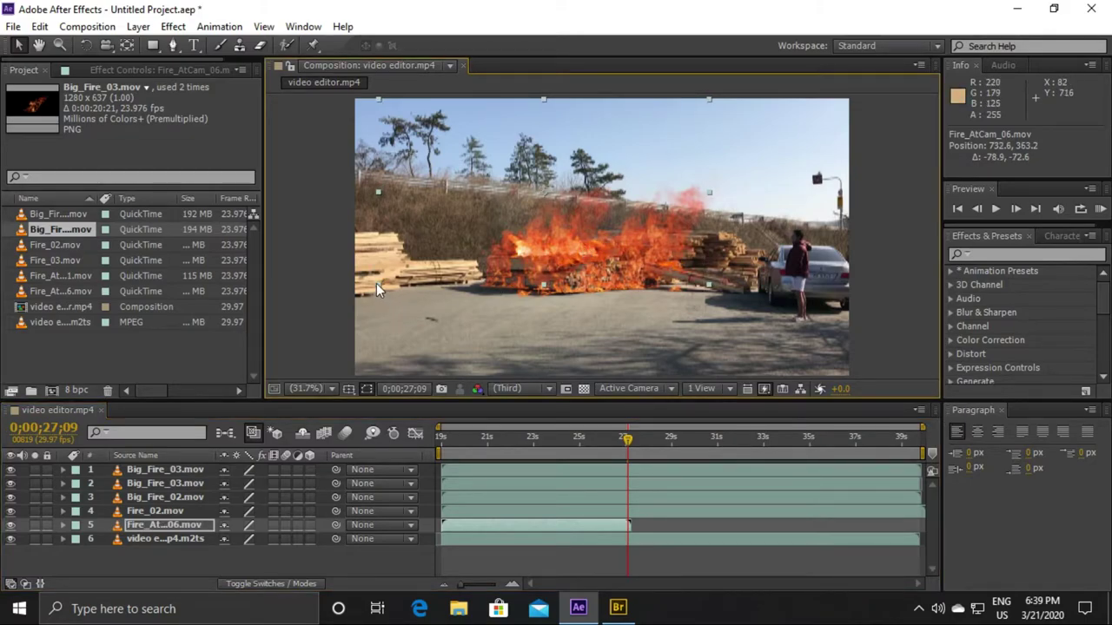
drag(376, 283, 442, 256)
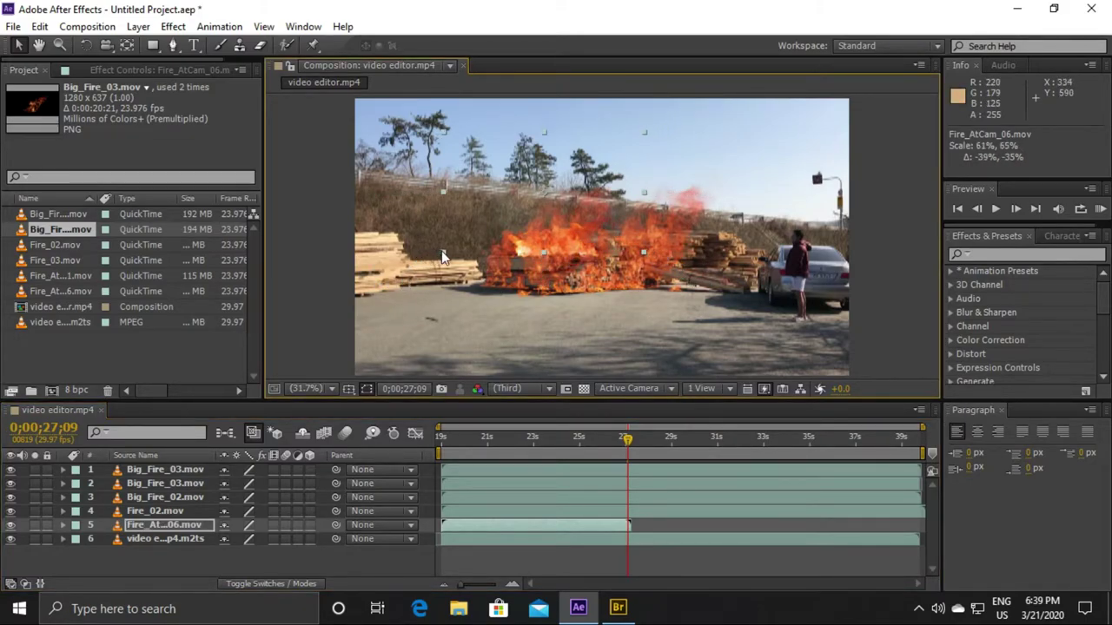
mouse_move(540, 216)
mouse_down()
mouse_move(537, 248)
mouse_move(511, 249)
mouse_up()
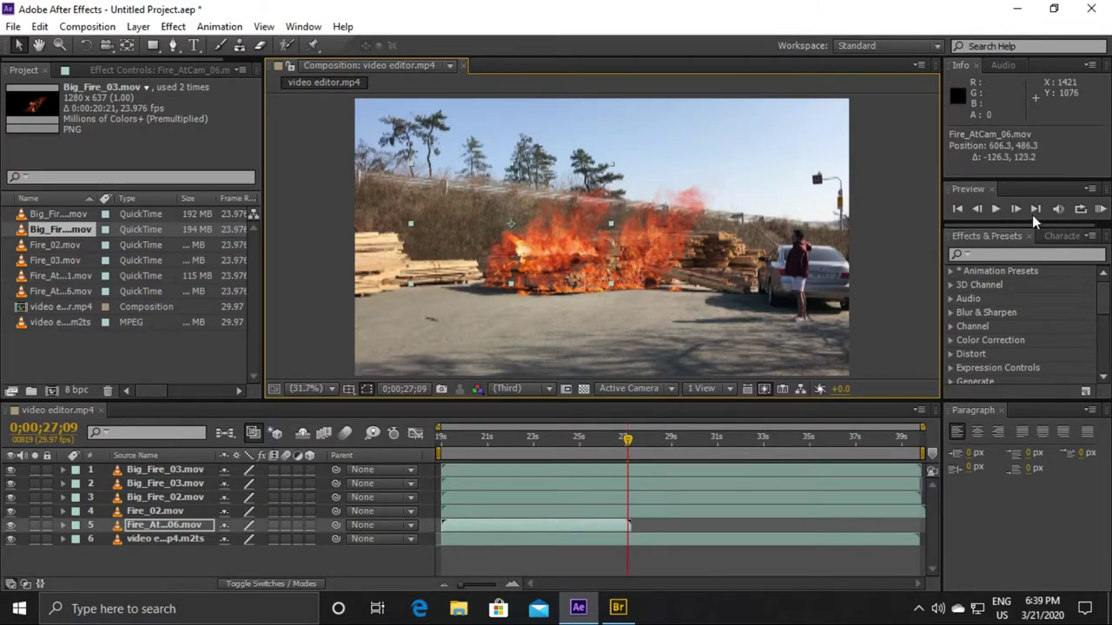
Step: Preview the fire composite from the start of the fire clips
click(995, 210)
click(995, 209)
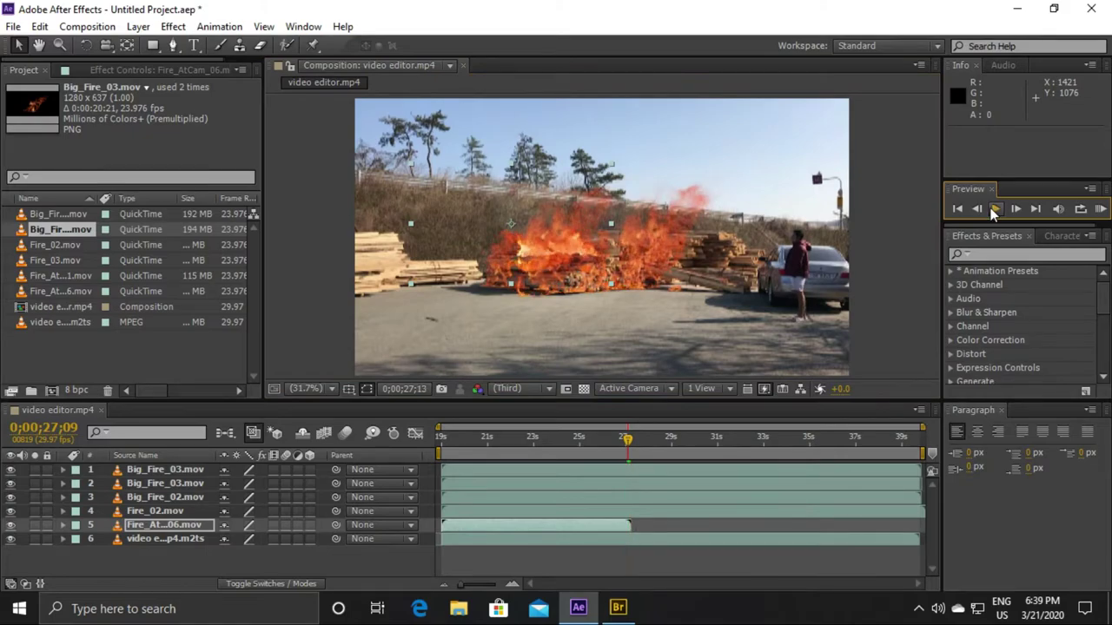
click(593, 454)
key(Home)
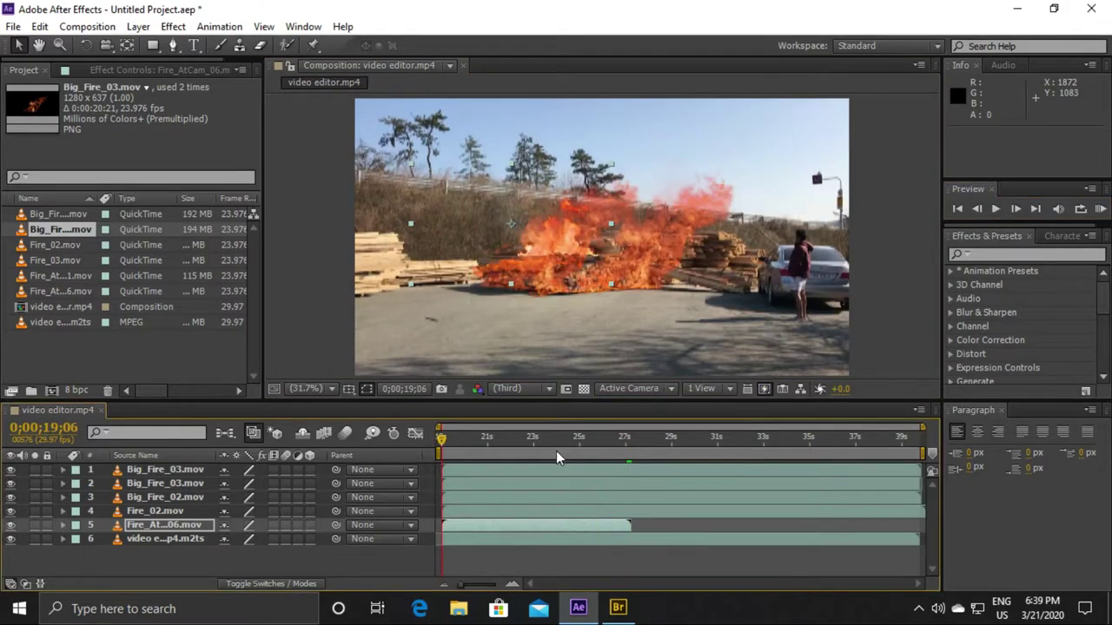
click(996, 211)
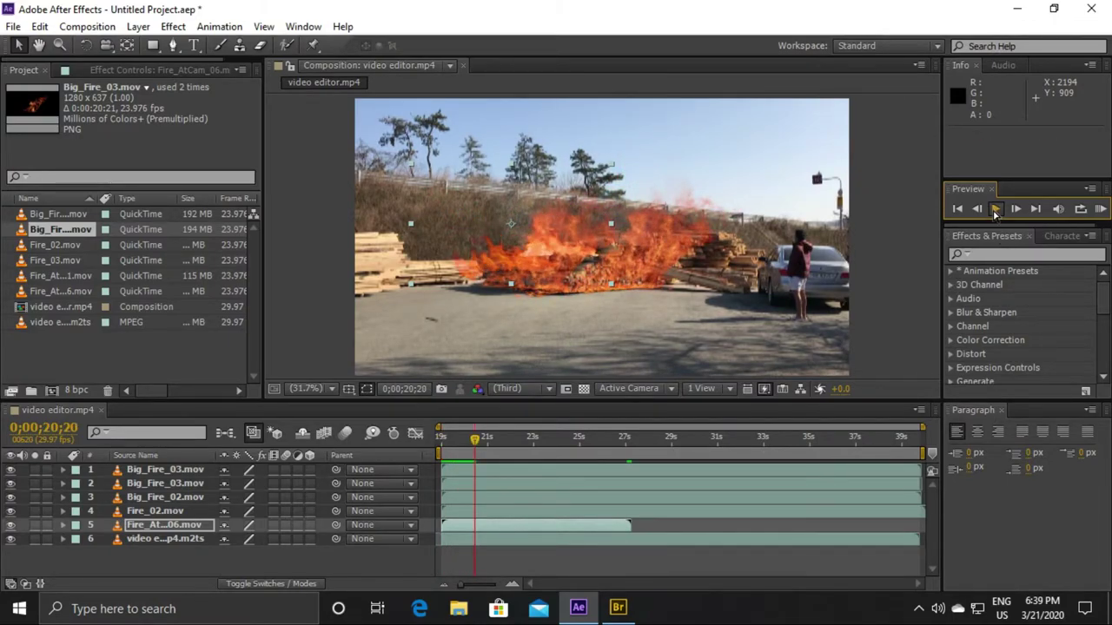
click(996, 210)
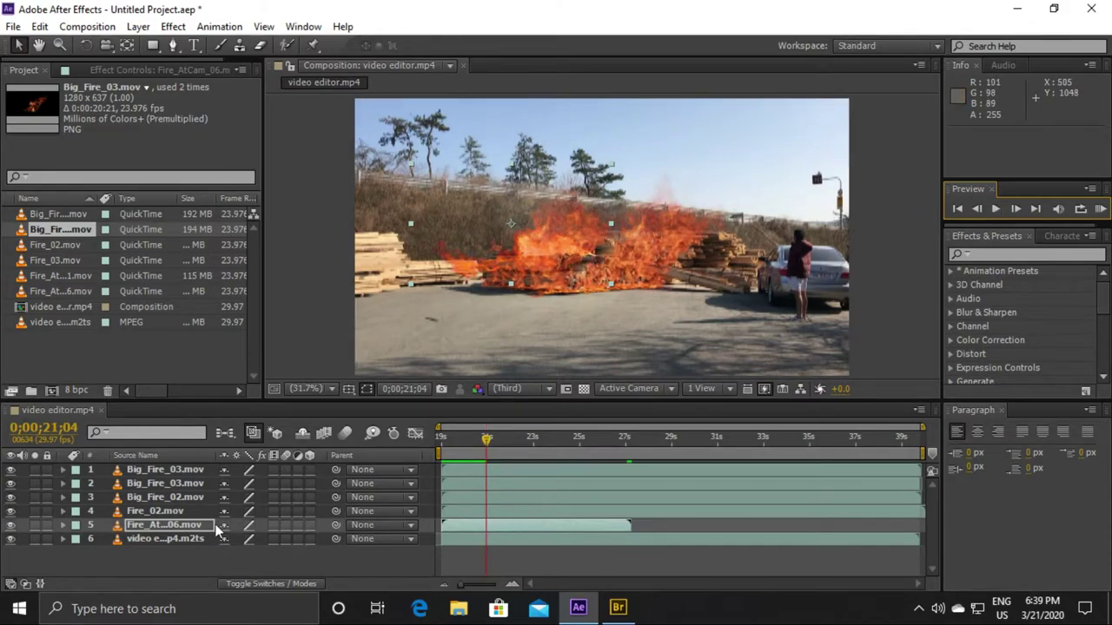
Step: Shift Big_Fire_03 left to about 991.6, 521.1 and preview the result
click(168, 471)
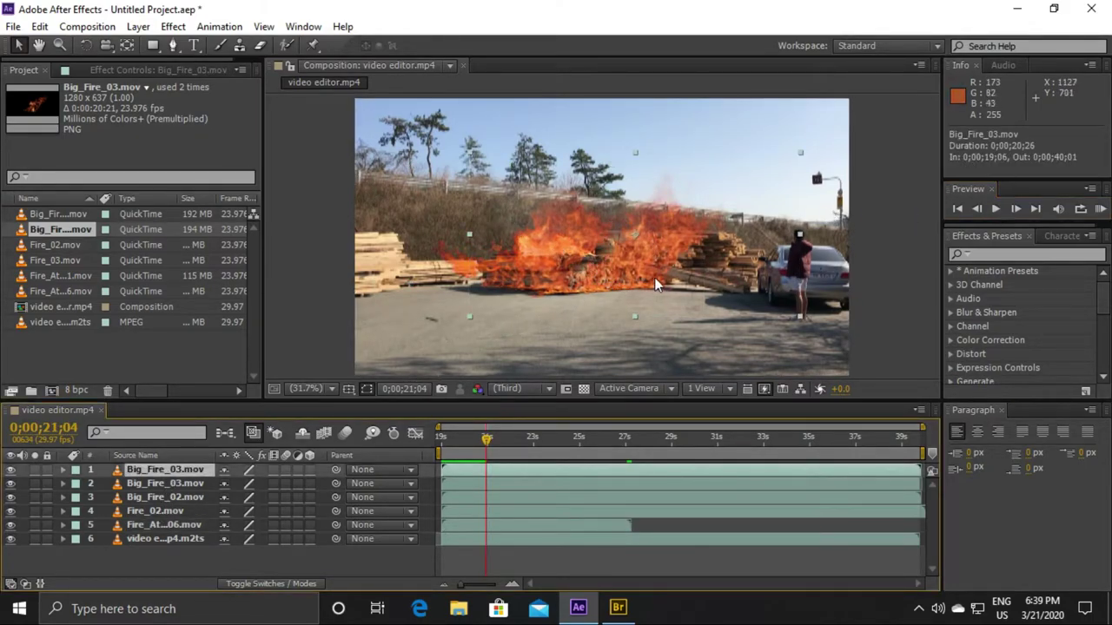
drag(655, 280, 636, 279)
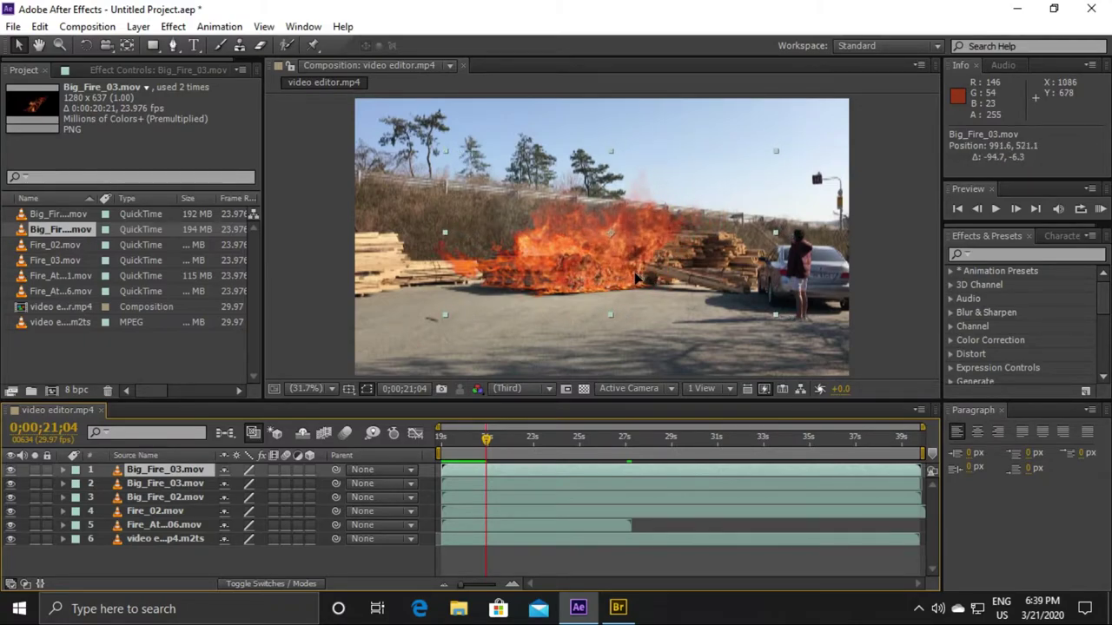
click(996, 209)
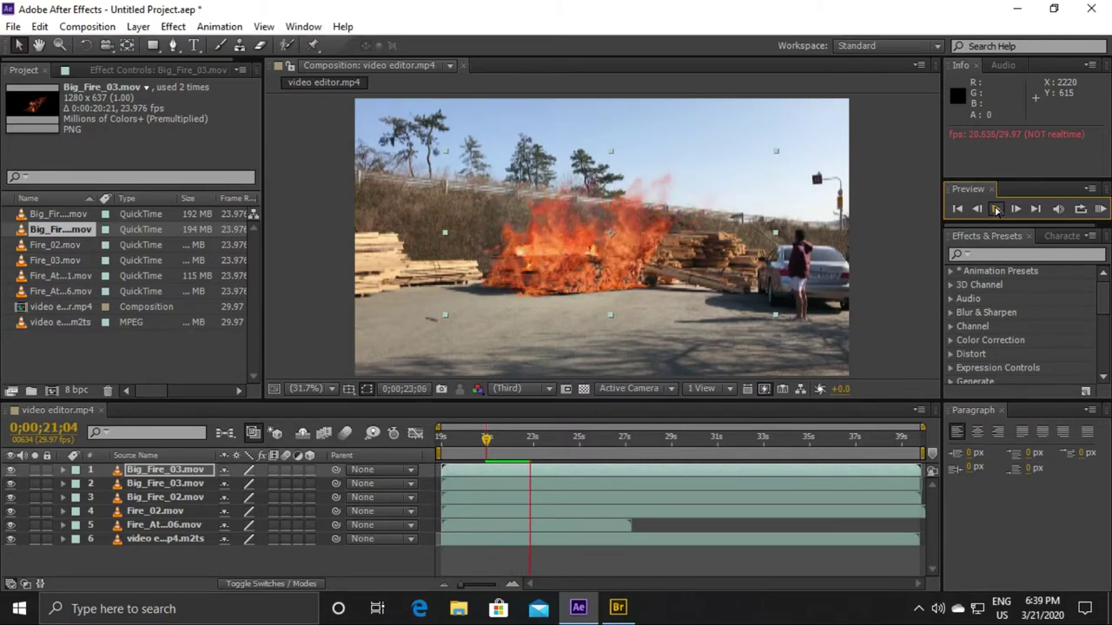
click(996, 209)
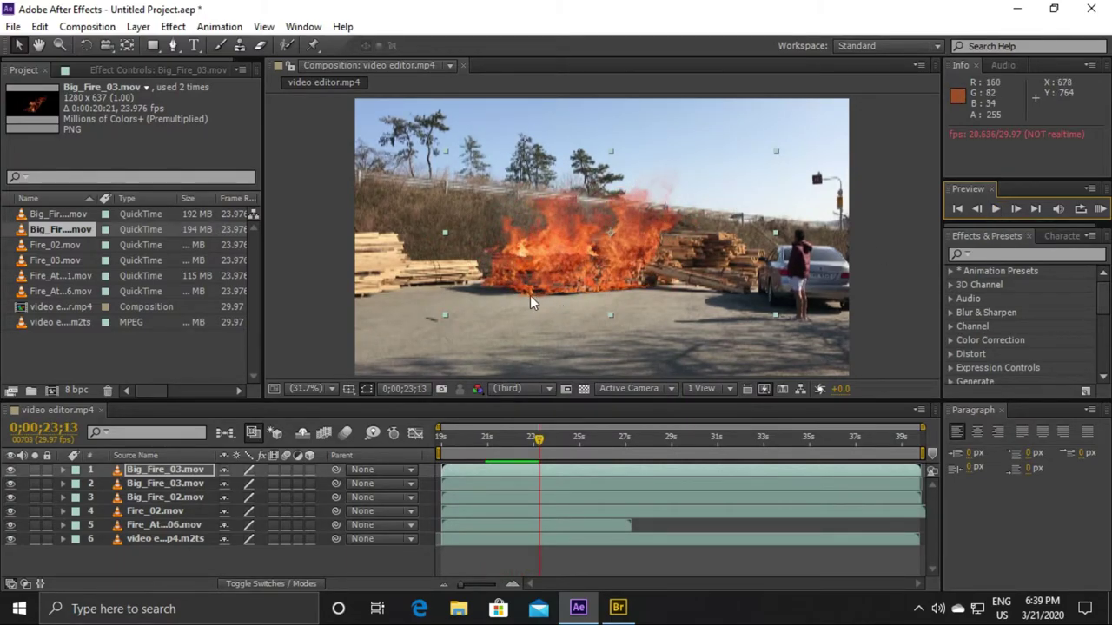
click(153, 522)
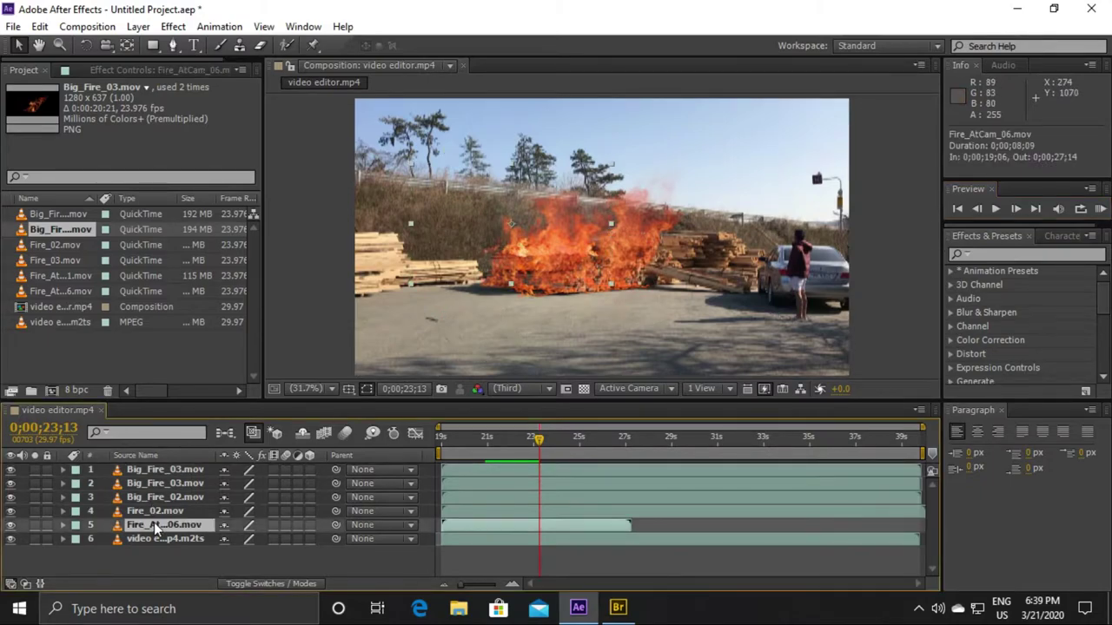
click(160, 512)
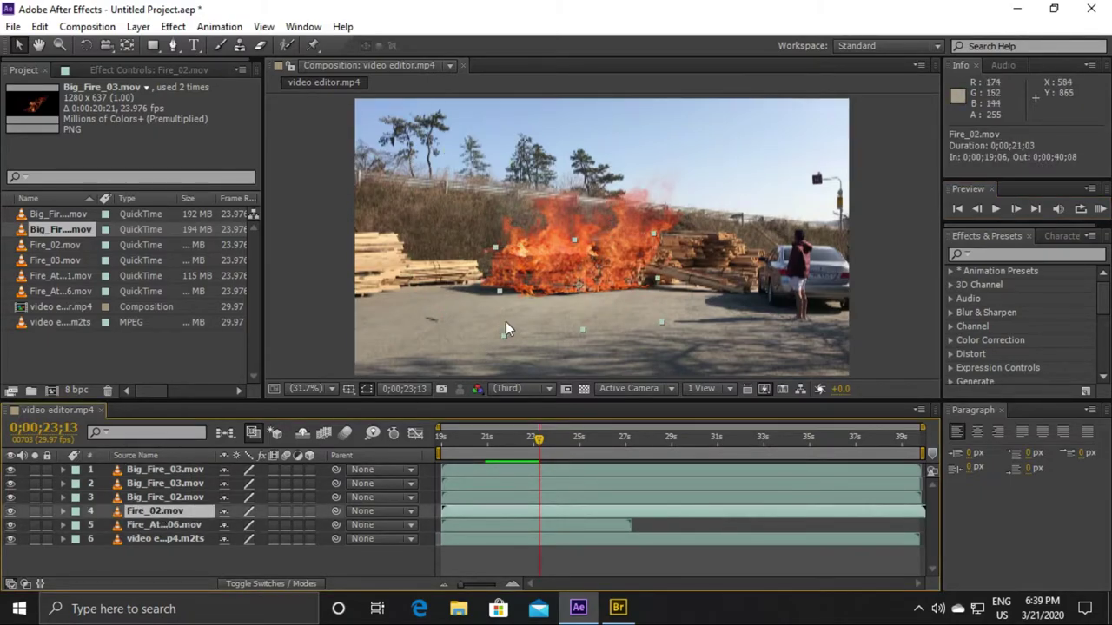
Step: Scale the Fire_02 layer down from 48% to about 38%
click(64, 511)
scroll(103, 538, down, 1)
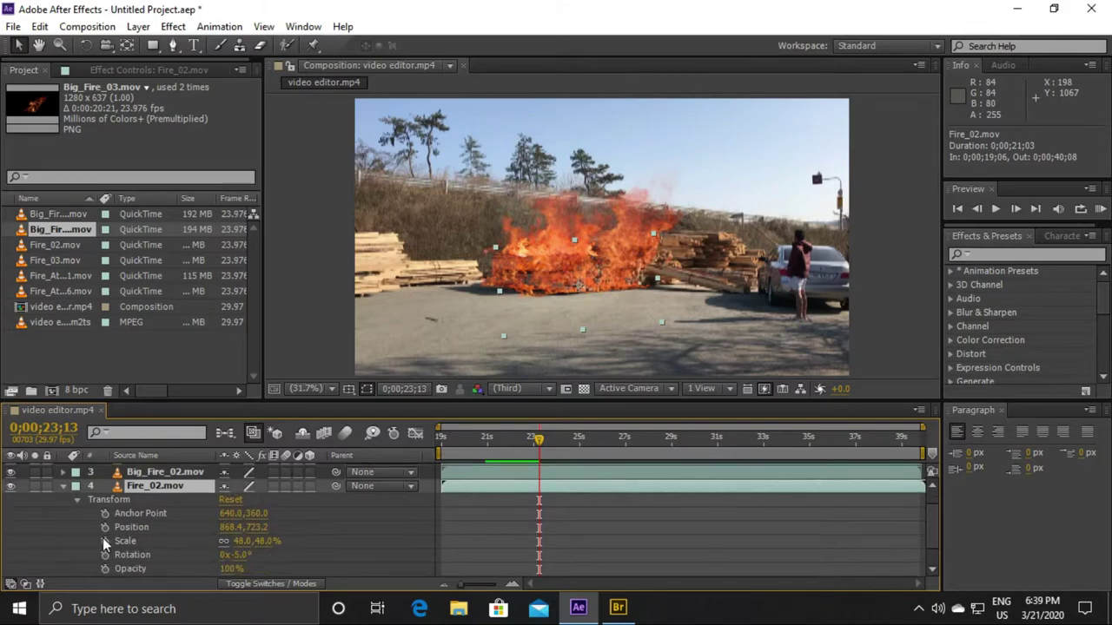
drag(240, 540, 229, 540)
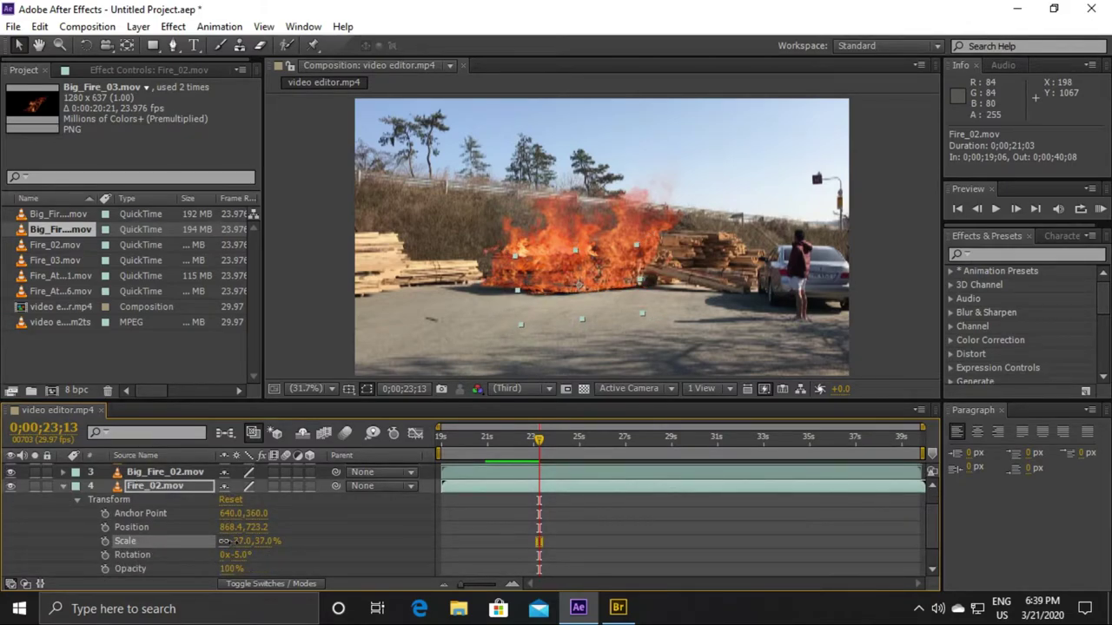
click(66, 485)
Step: Preview the rescaled flames and rewind the playhead to 19;06
click(996, 209)
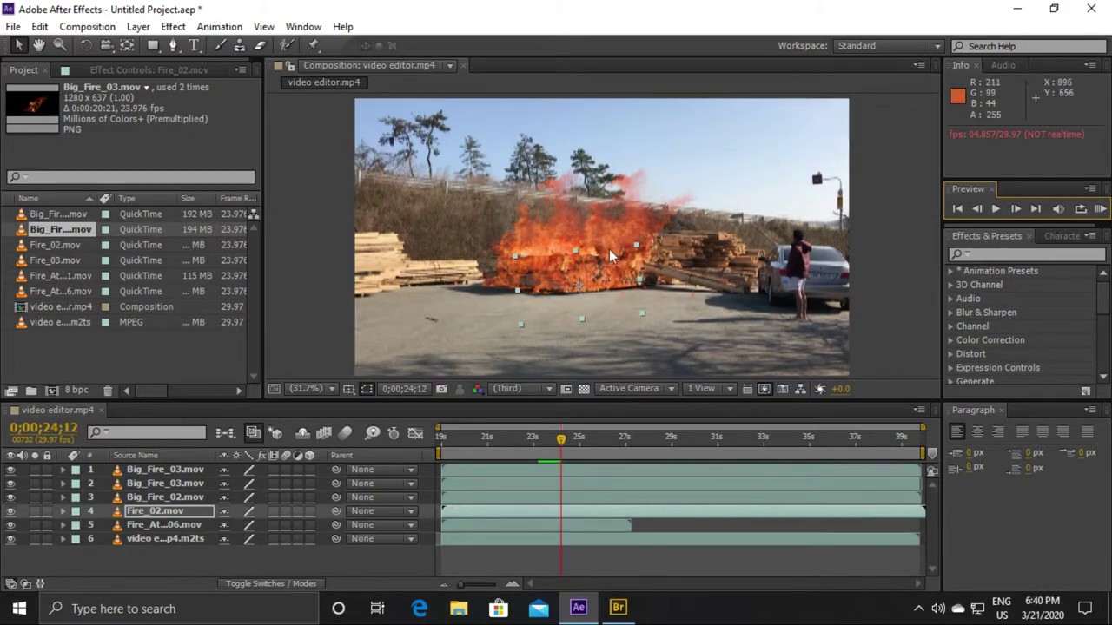
drag(560, 445, 431, 442)
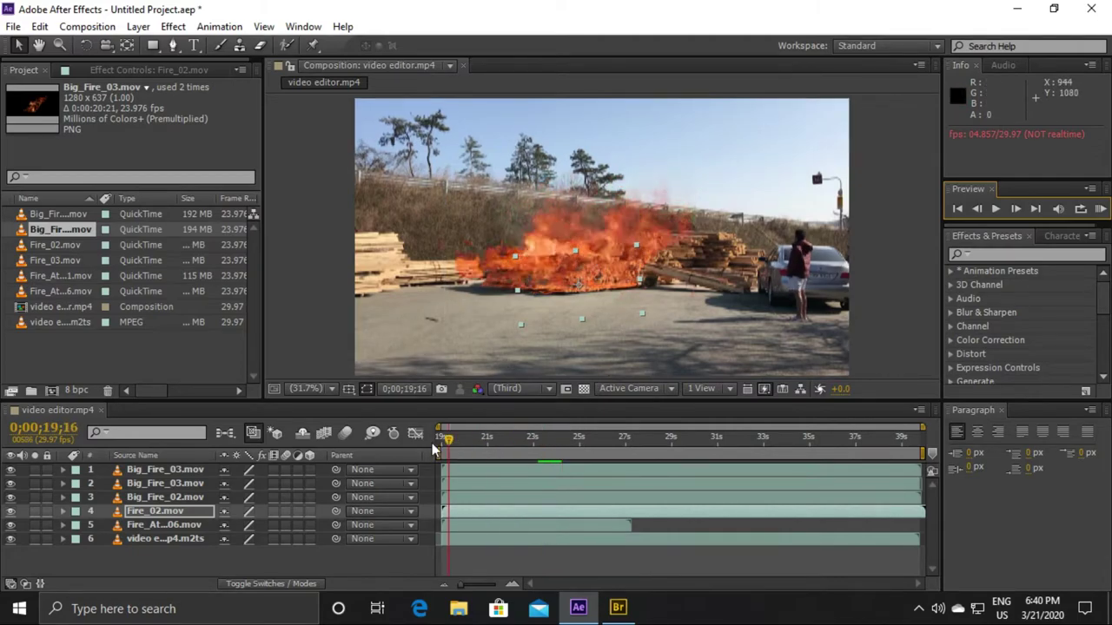
click(398, 569)
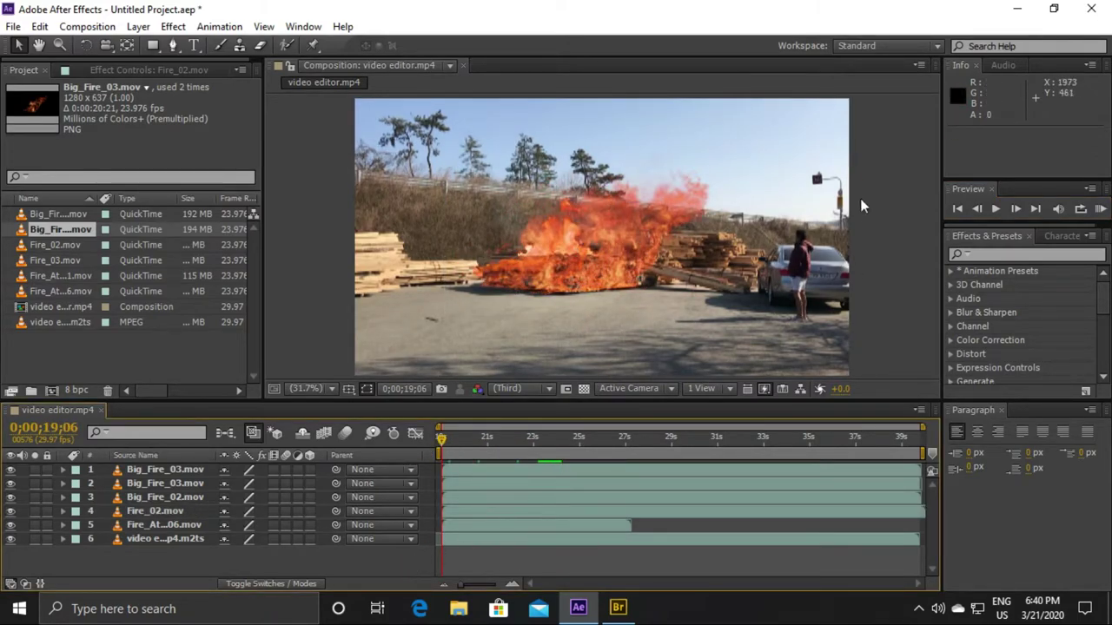
Step: In Bridge, look at the Smoke_Charge_01 clip in the 15. Smoke_Charges folder
click(618, 608)
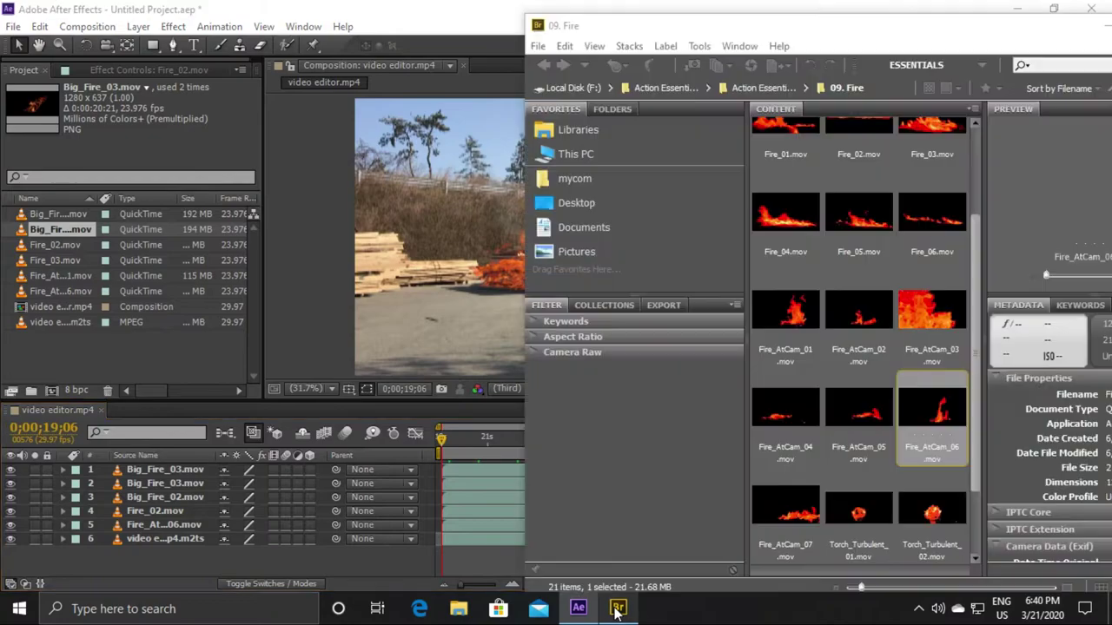
click(543, 66)
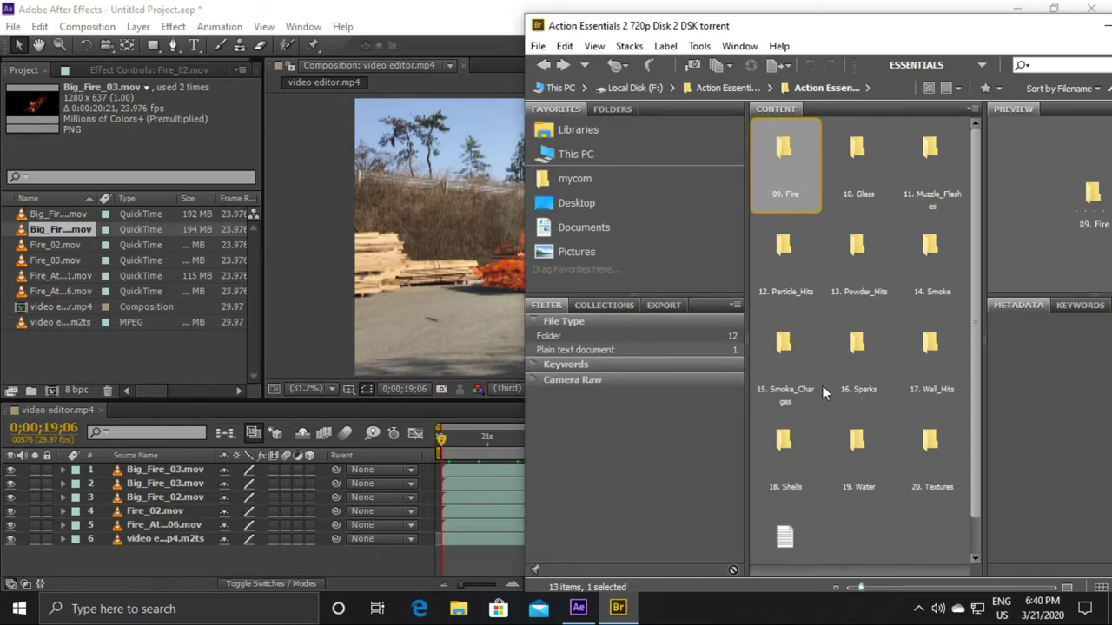
double_click(795, 356)
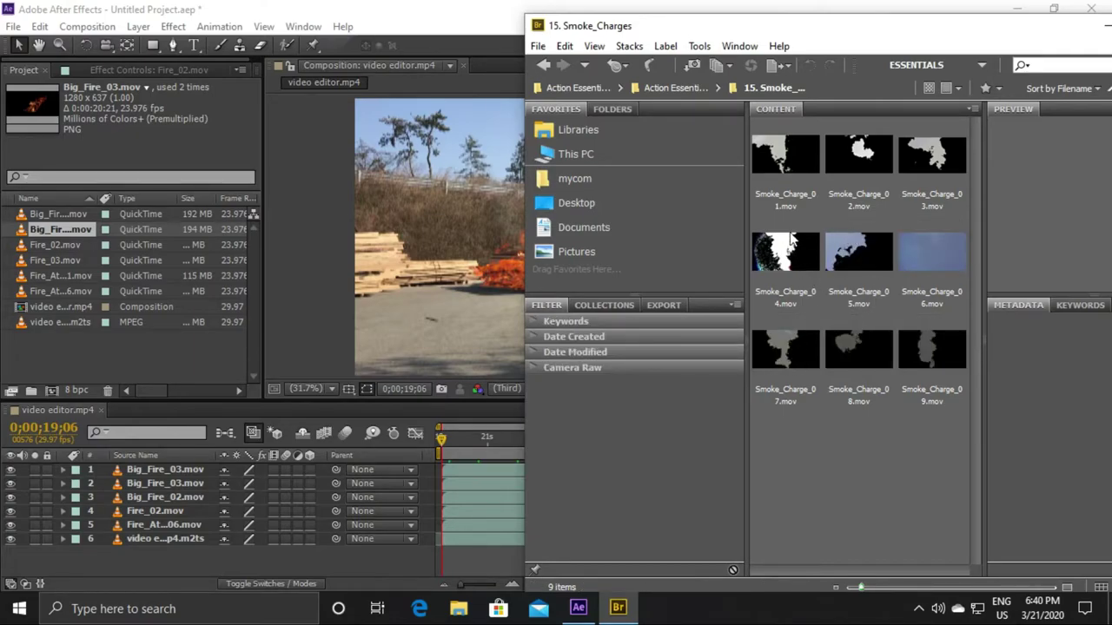
click(787, 169)
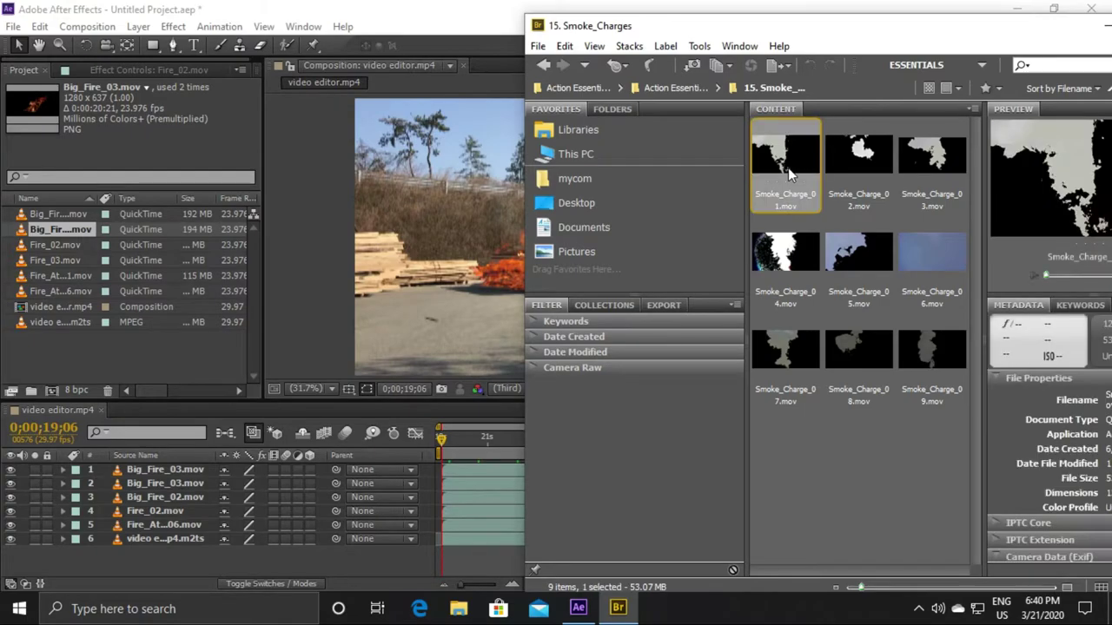
click(544, 66)
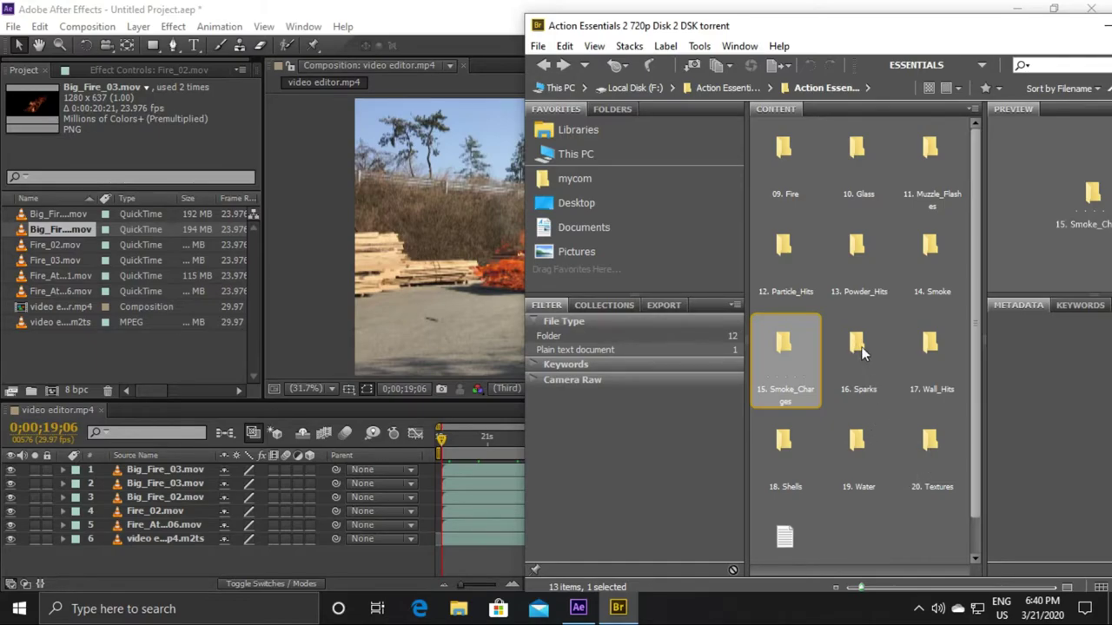
Step: Browse the 20. Textures subfolders: Cracks, Ground_Holes, Grunge_Textures, Windshields and Bullet_Holes
double_click(922, 457)
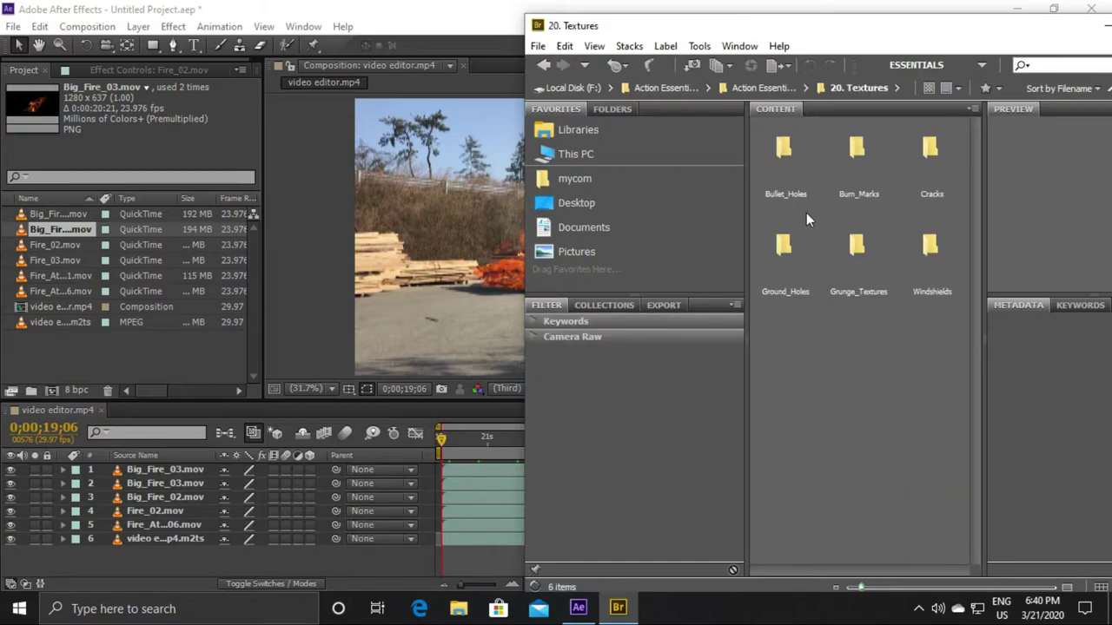
double_click(925, 180)
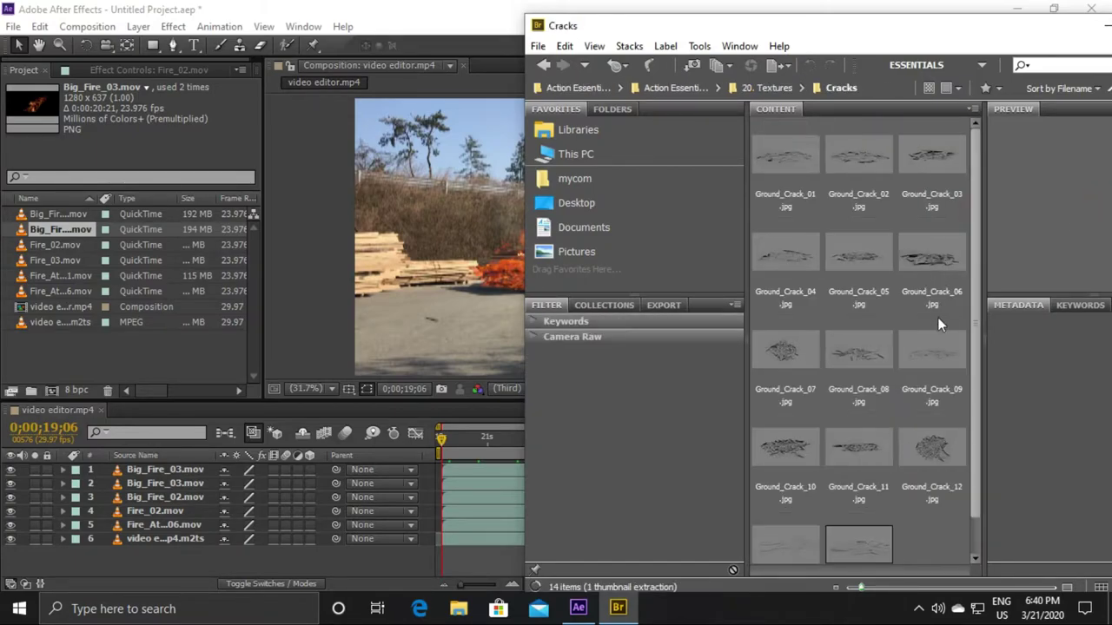
click(541, 65)
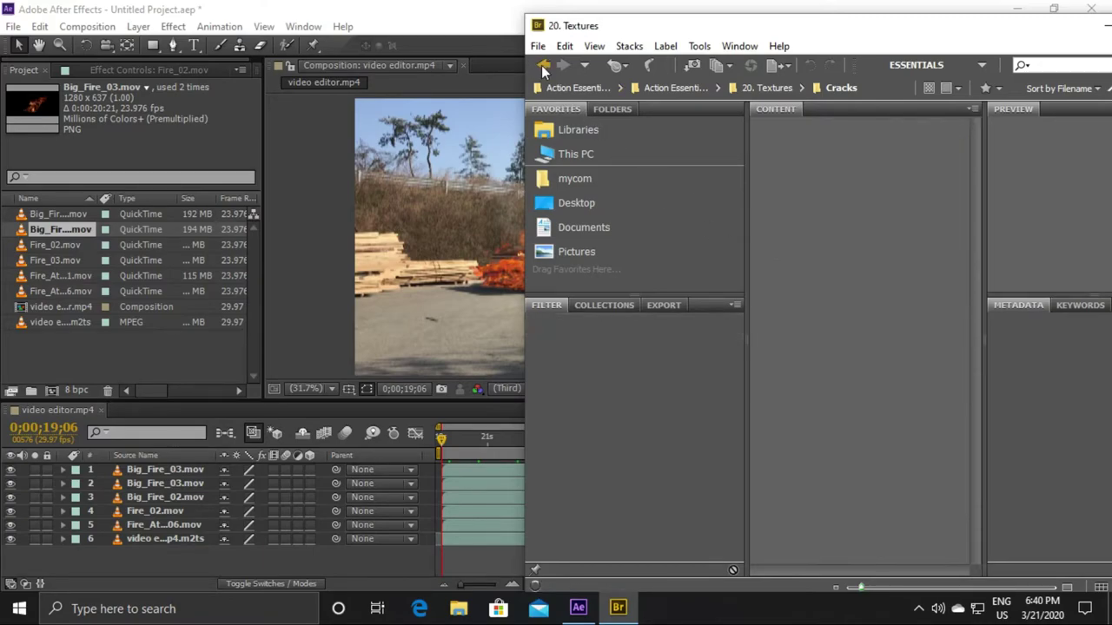
double_click(782, 247)
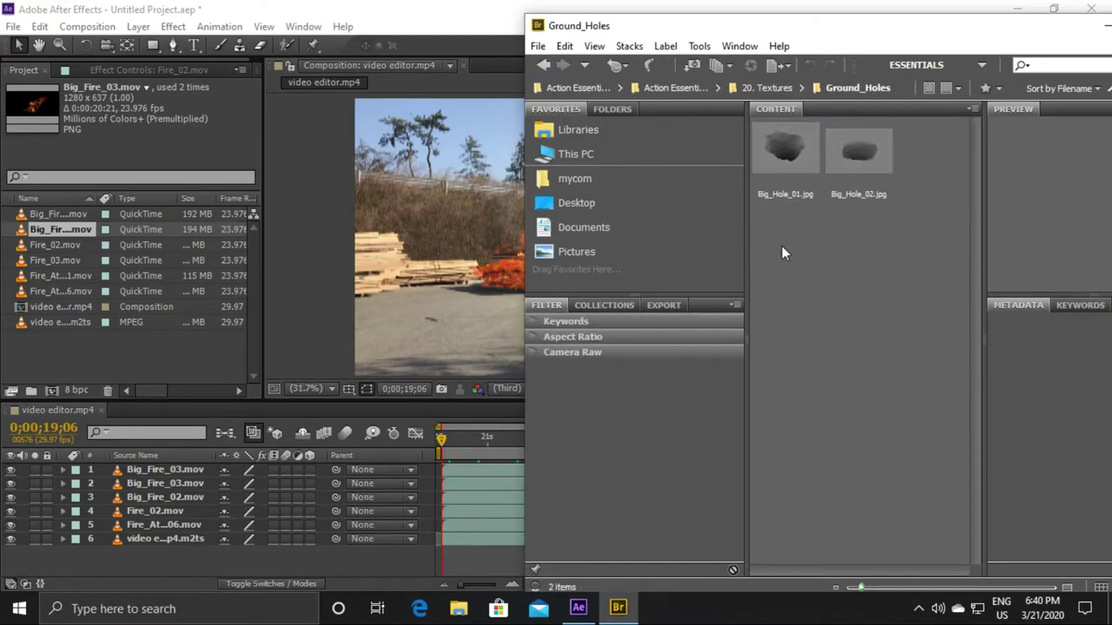
click(544, 68)
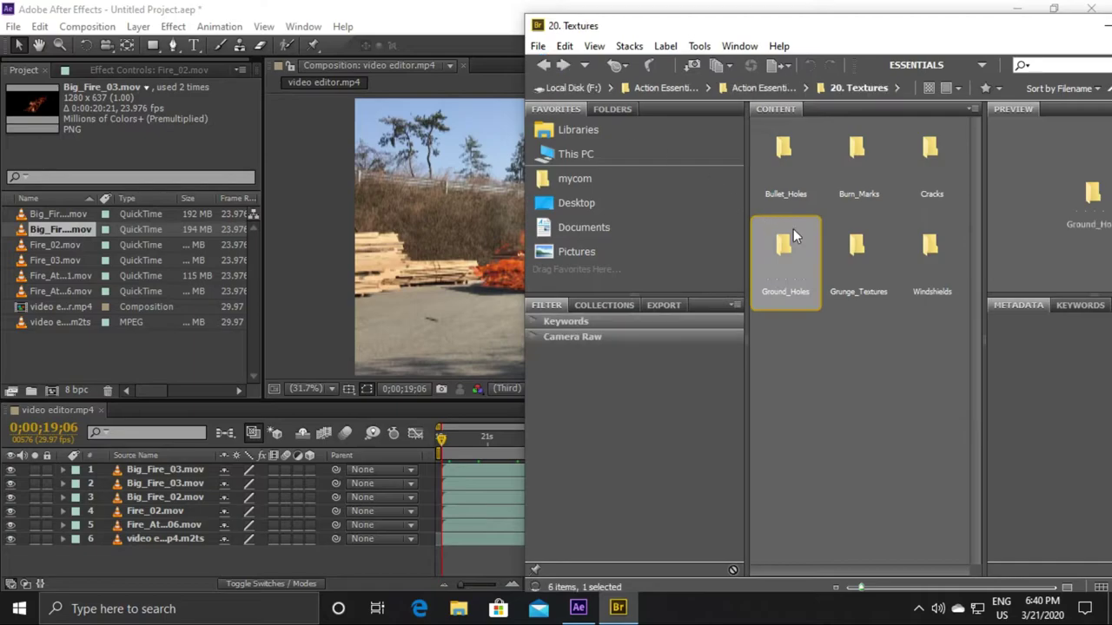
double_click(840, 248)
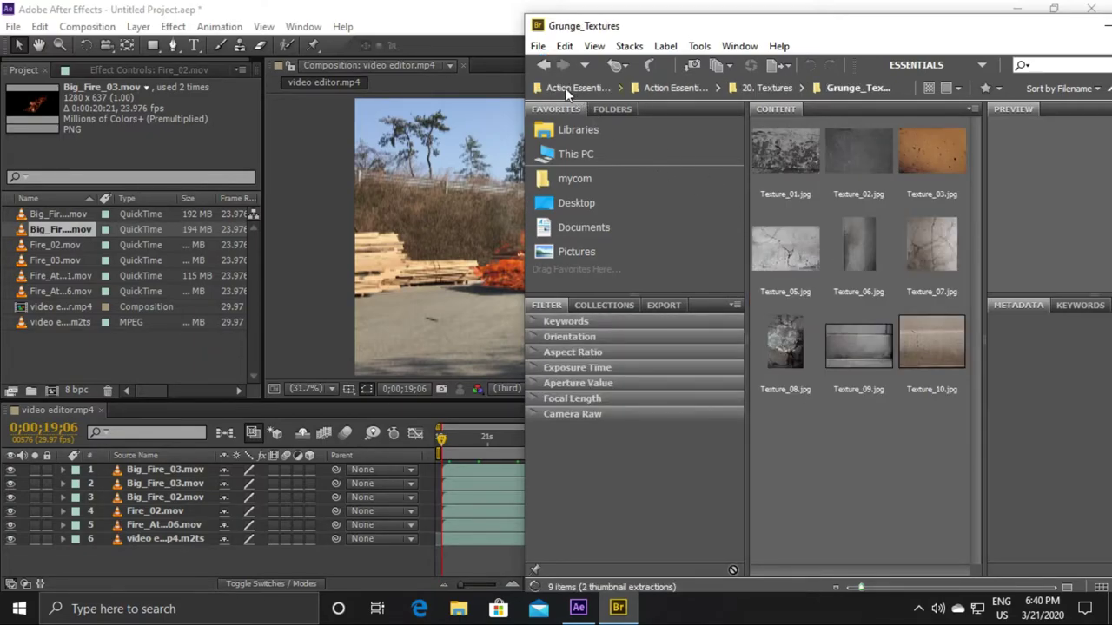
click(543, 65)
double_click(926, 260)
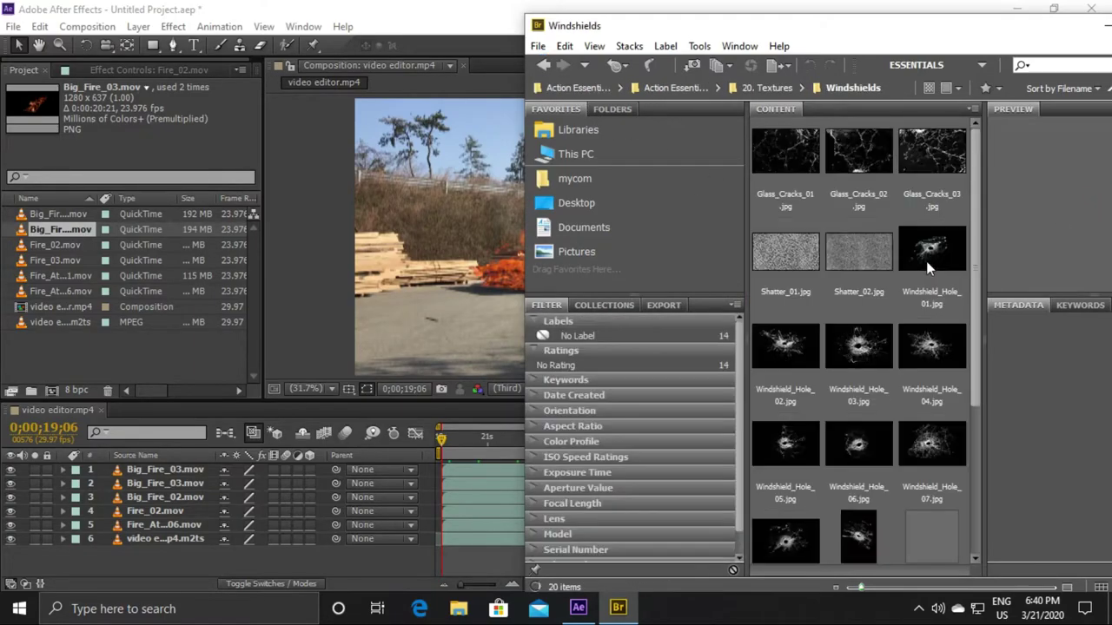
click(545, 68)
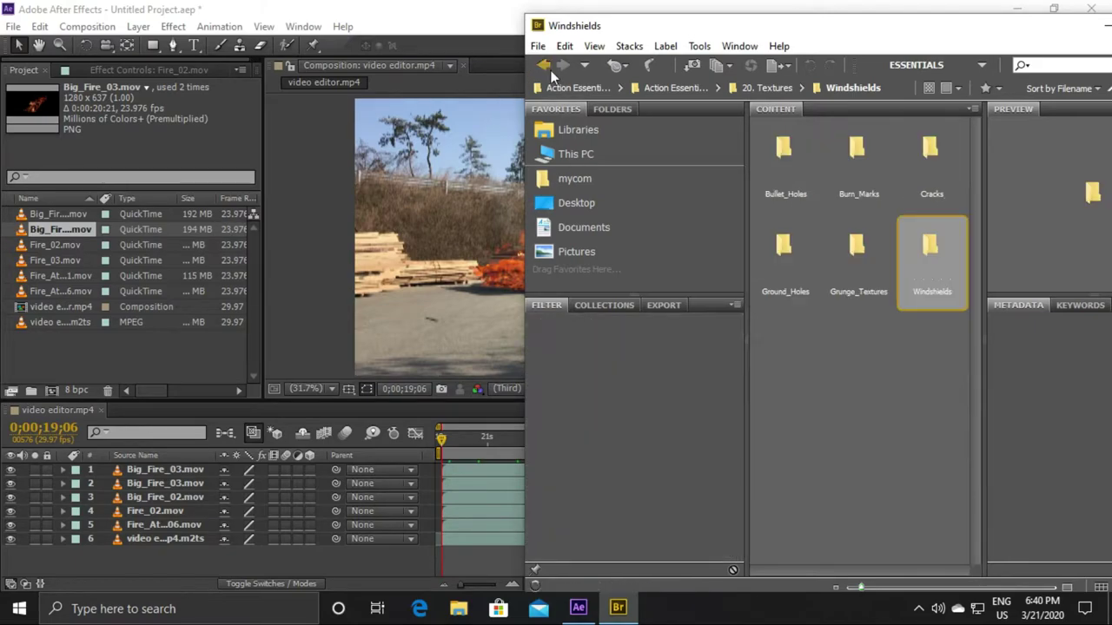
double_click(795, 150)
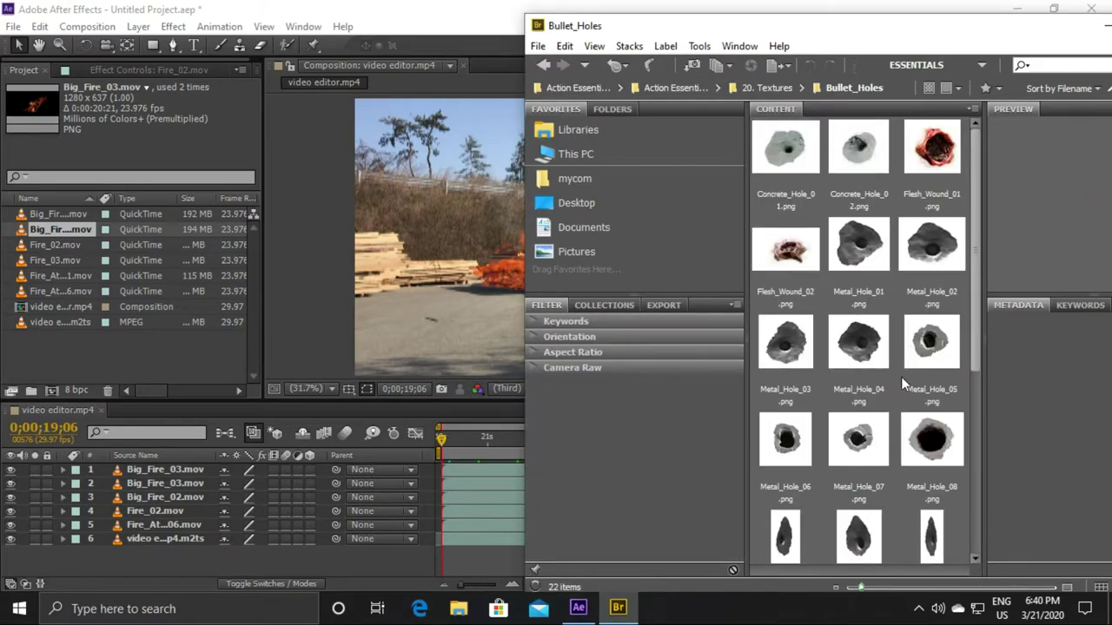
scroll(902, 379, down, 3)
click(543, 65)
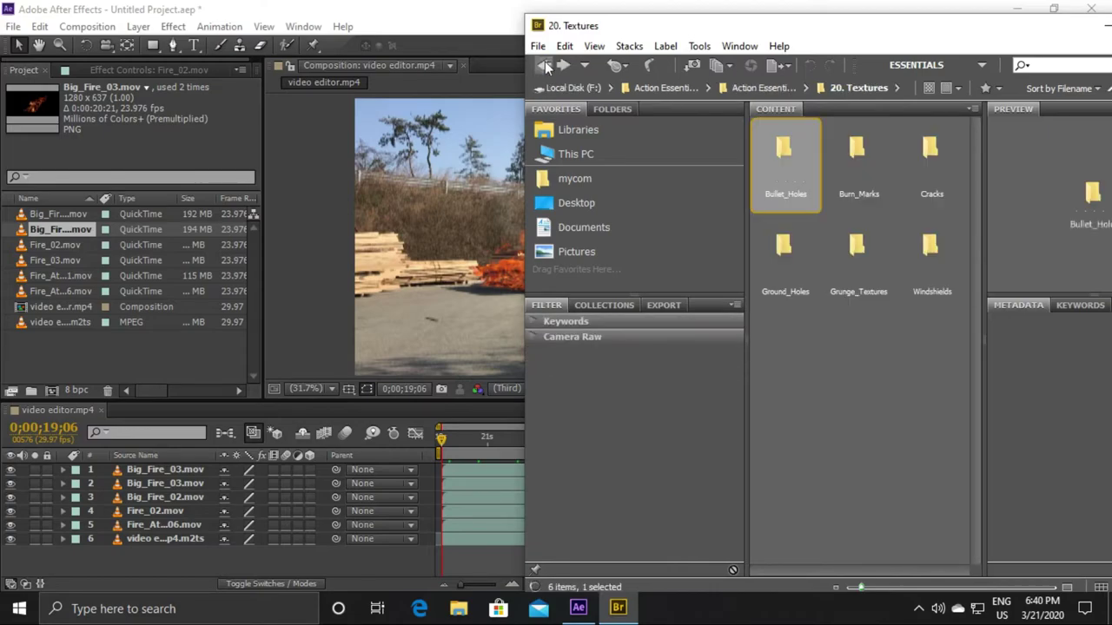
click(543, 65)
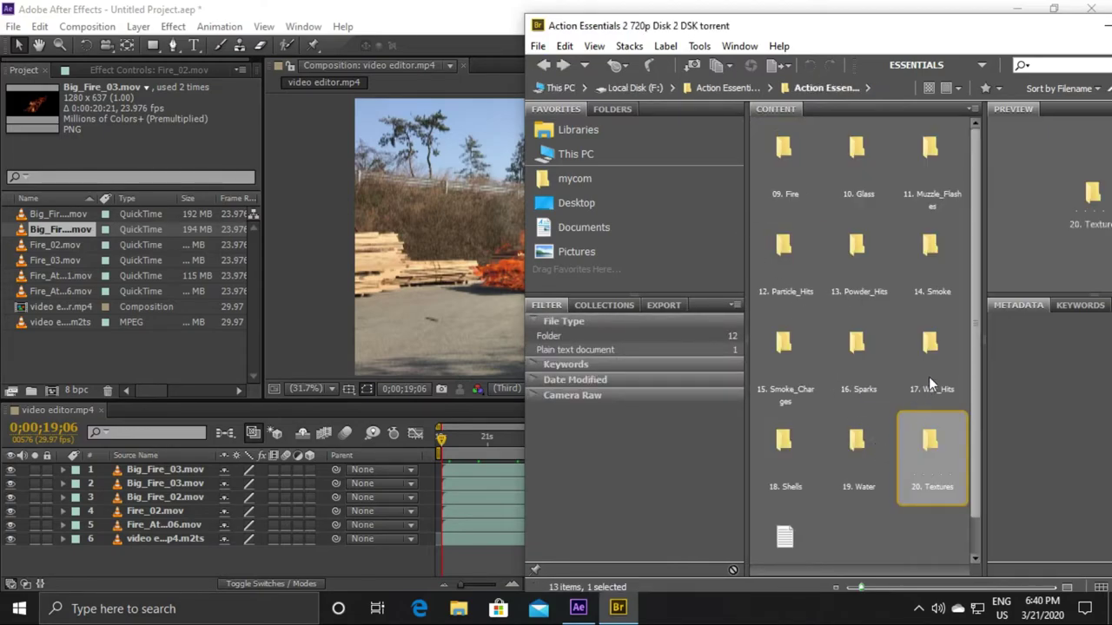
Step: Check the 16. Sparks and 15. Smoke_Charges folders, then open 14. Smoke
double_click(862, 363)
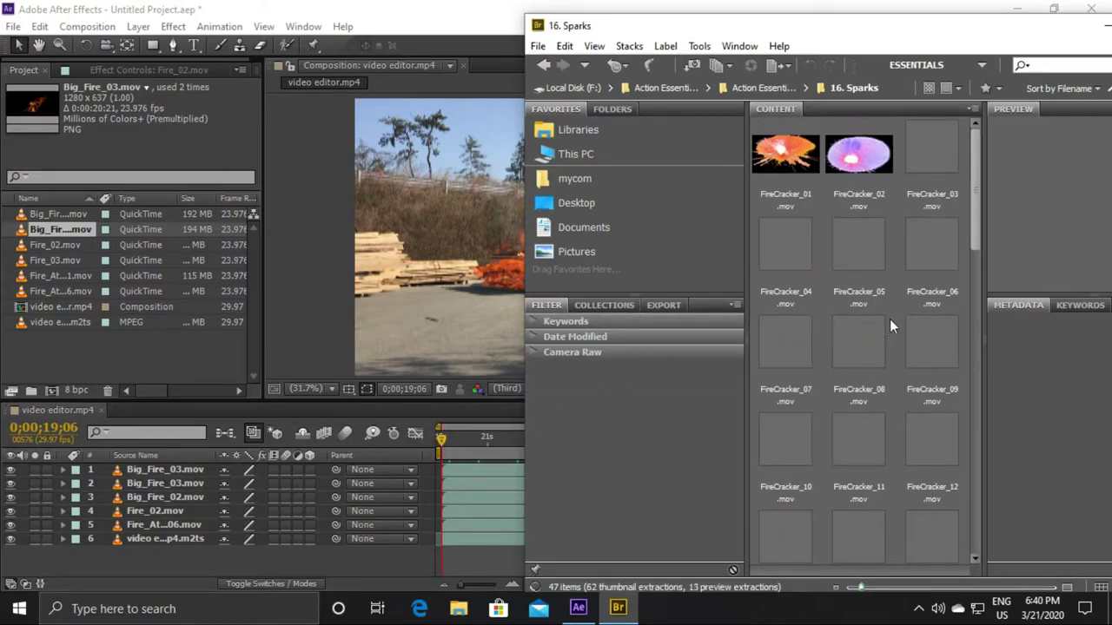
click(544, 65)
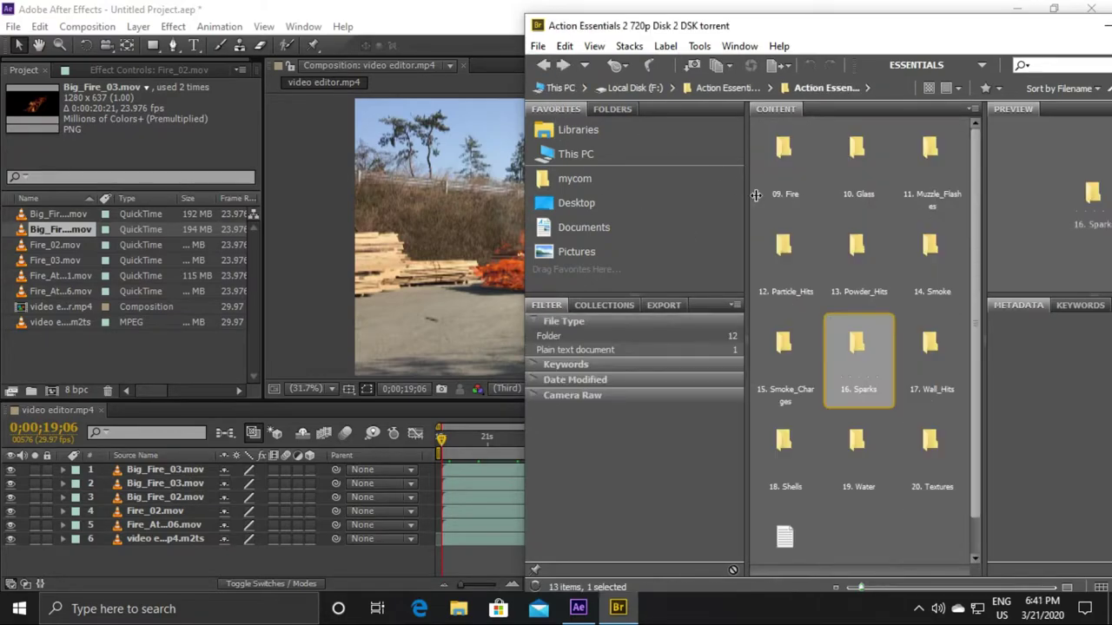
double_click(786, 356)
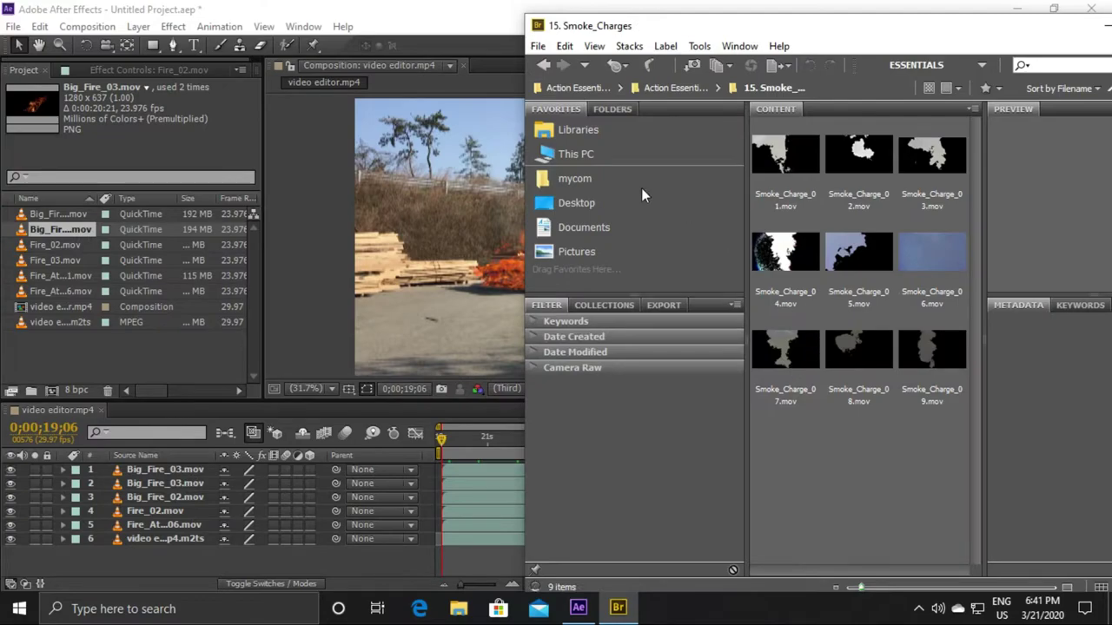
click(544, 65)
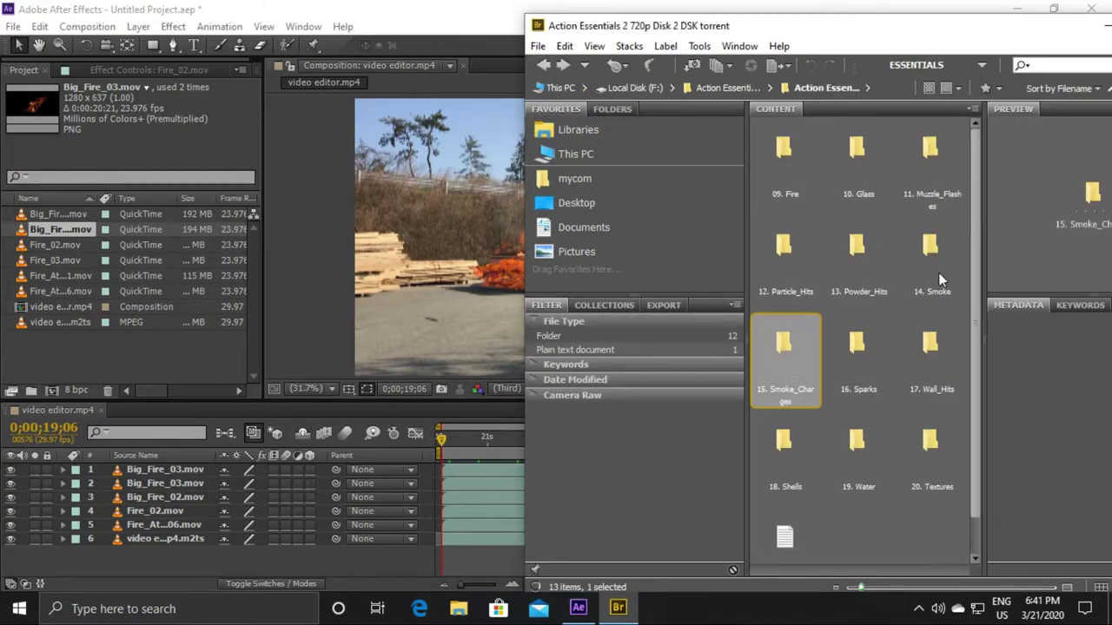
double_click(939, 273)
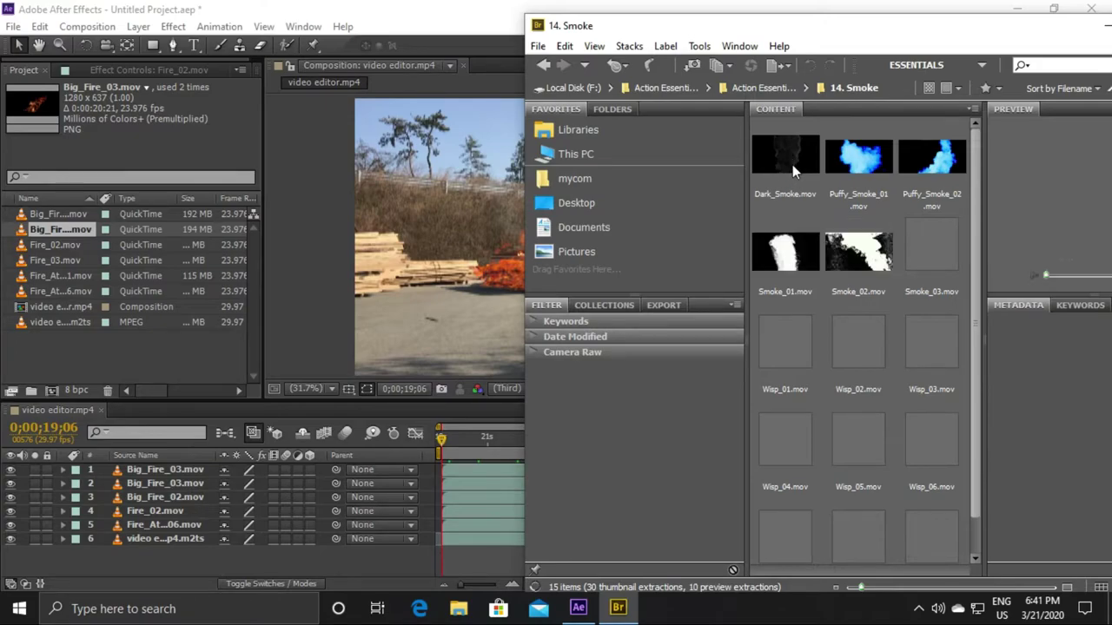
Step: Import Dark_Smoke.mov from Bridge, add it to the comp, and raise it above the woodpile
drag(788, 154, 135, 345)
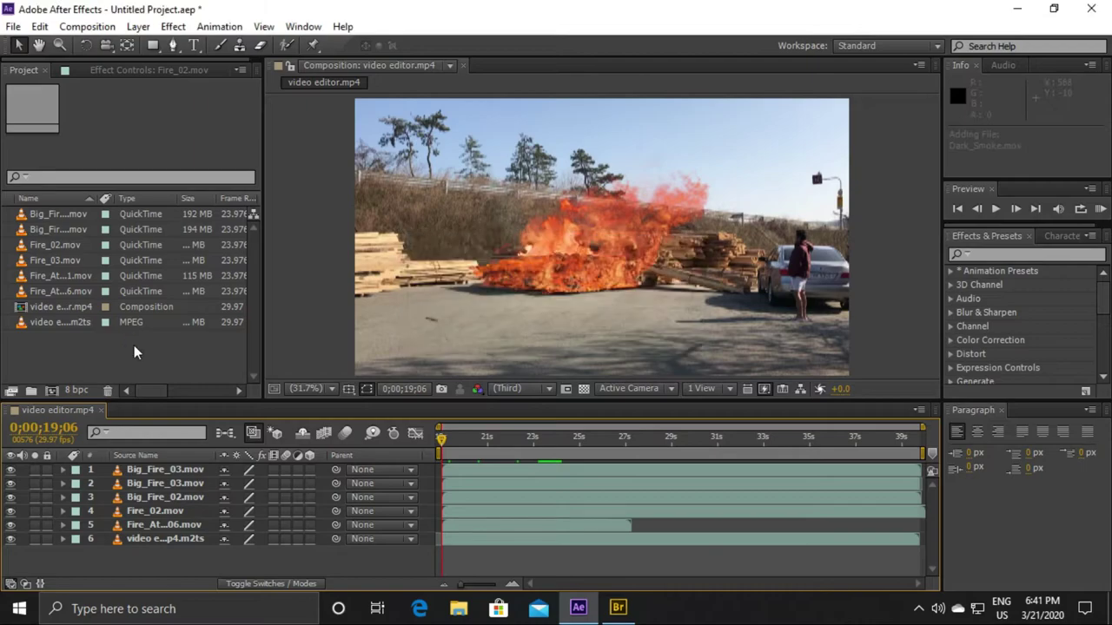
drag(65, 245, 164, 464)
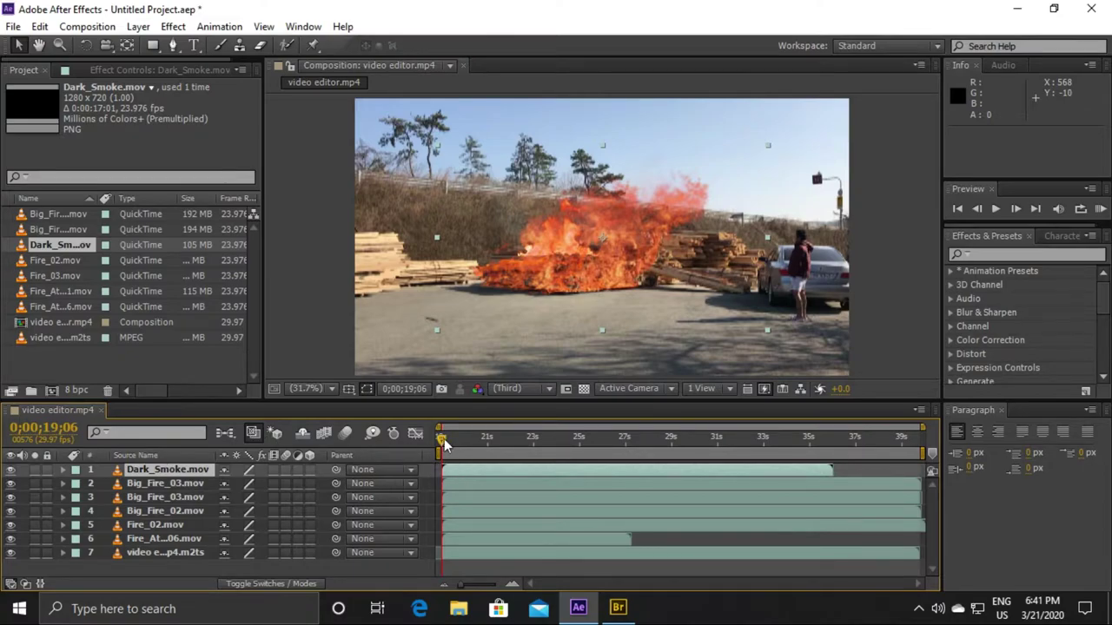
drag(441, 442, 615, 452)
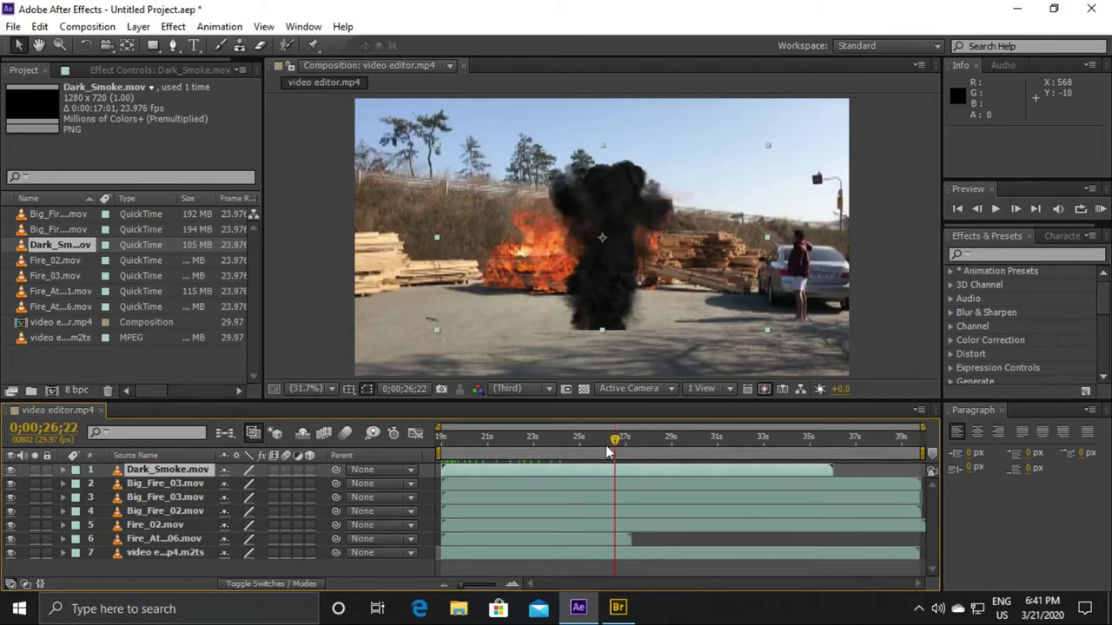
drag(642, 291, 628, 215)
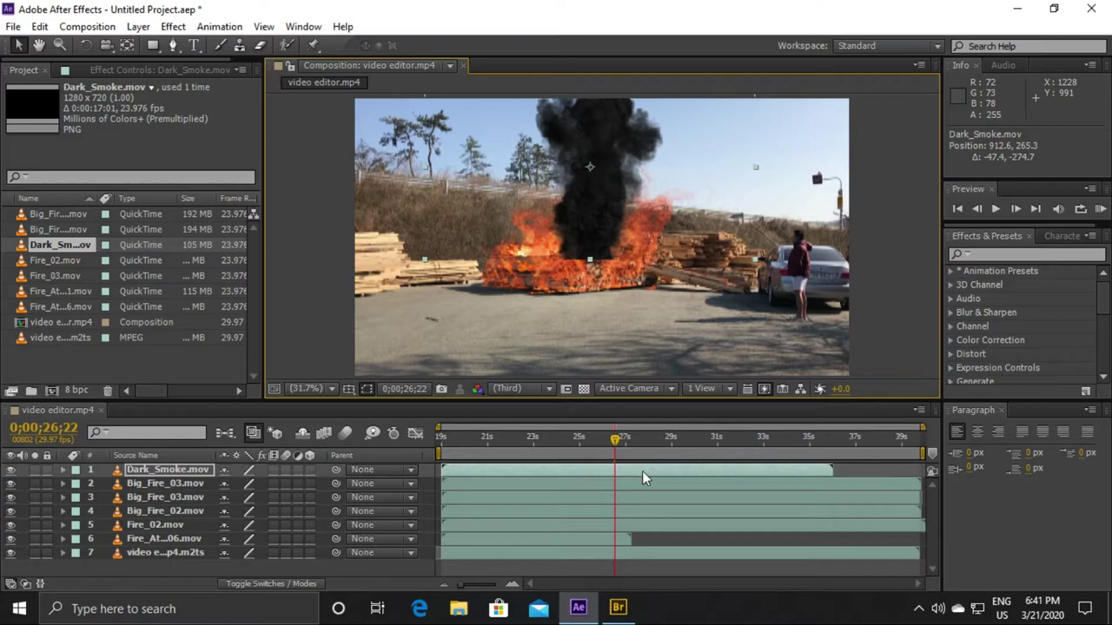
Step: Try smoke start times of 23;01 and 19;14, then delete the Dark_Smoke layer
drag(637, 471, 722, 471)
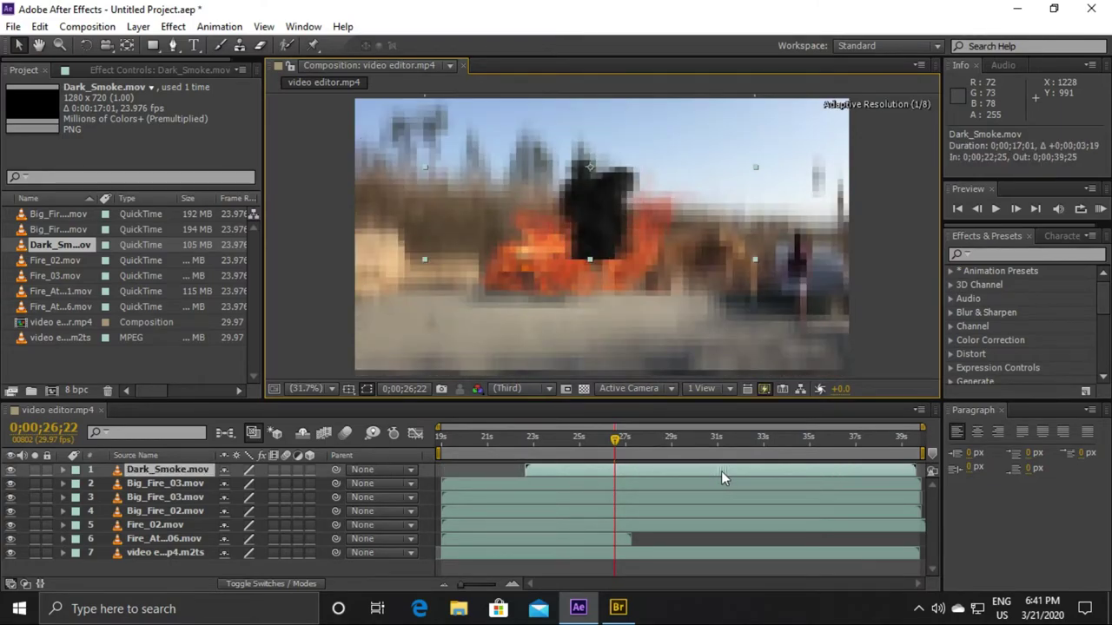
drag(722, 471, 725, 471)
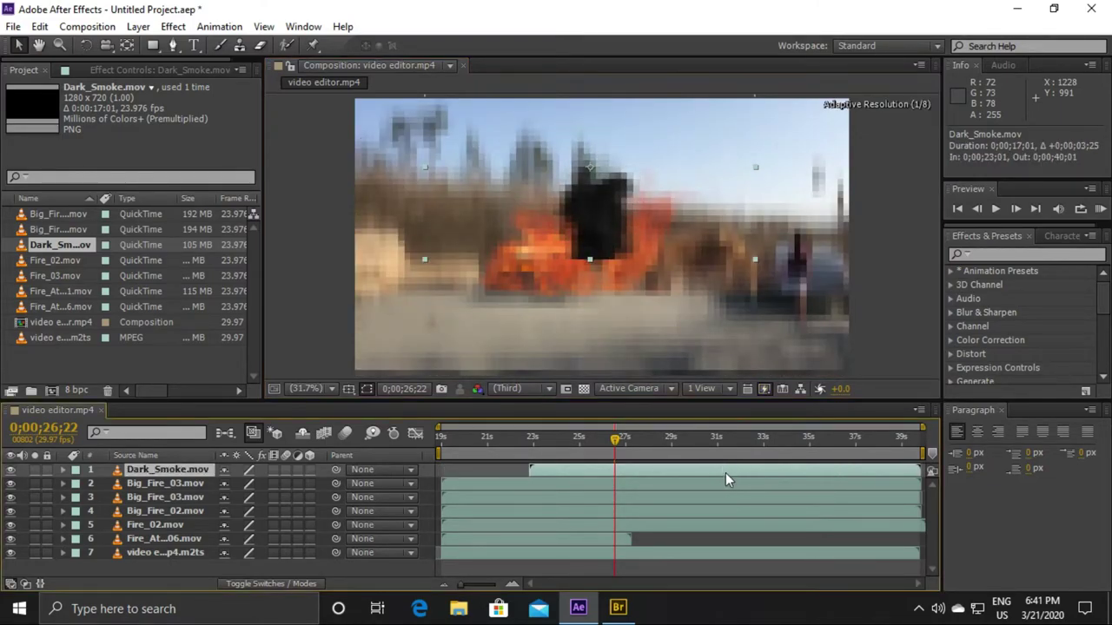
drag(615, 443, 621, 446)
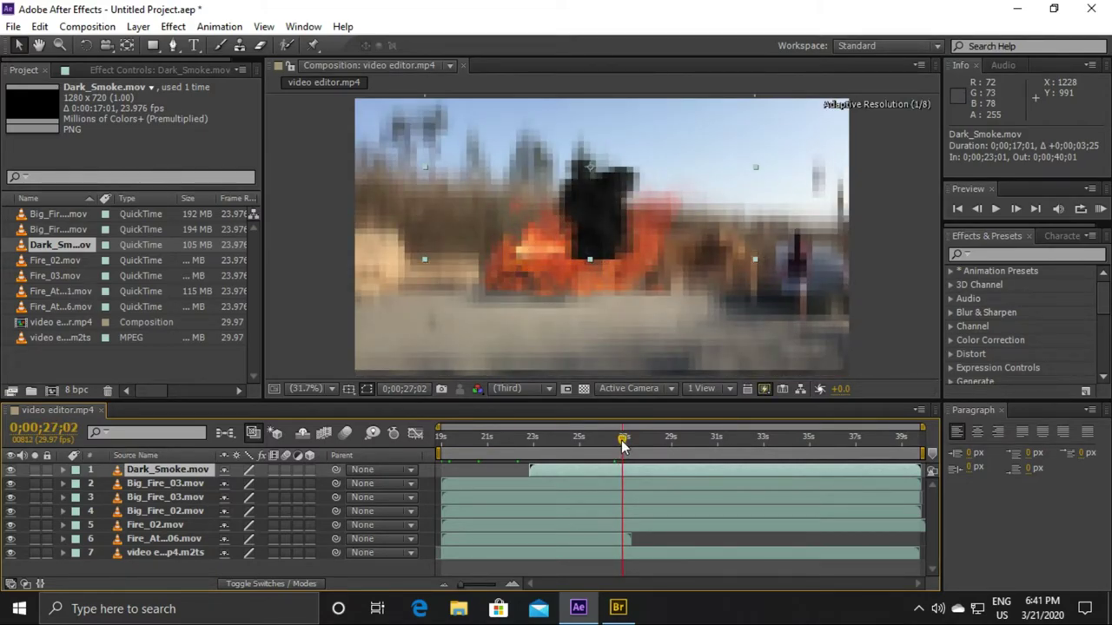
drag(622, 446, 563, 444)
drag(612, 477, 529, 478)
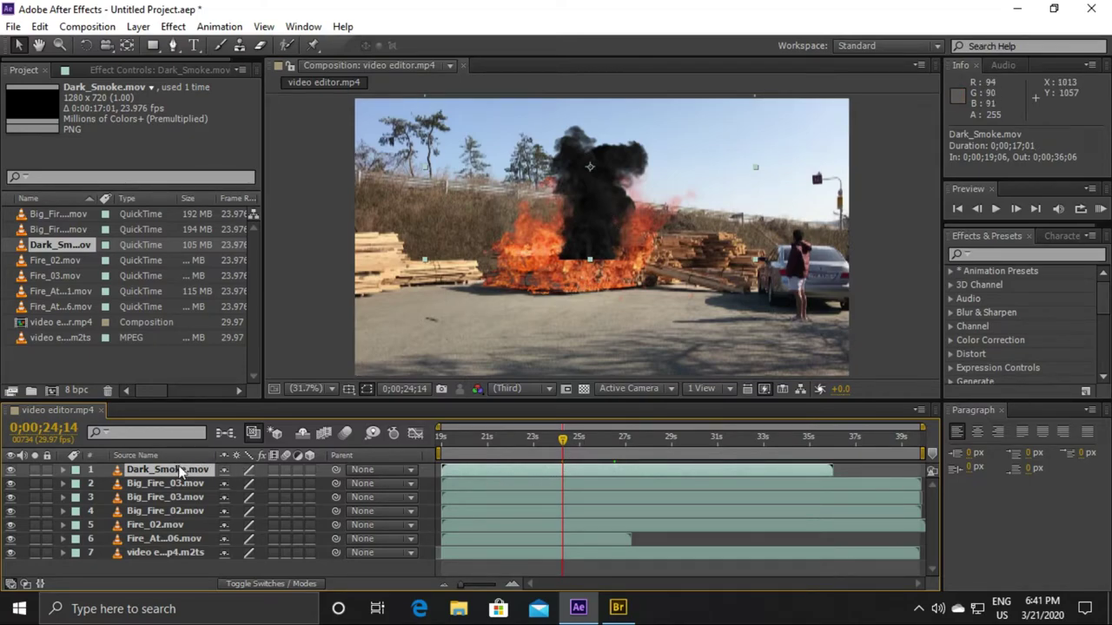
key(Delete)
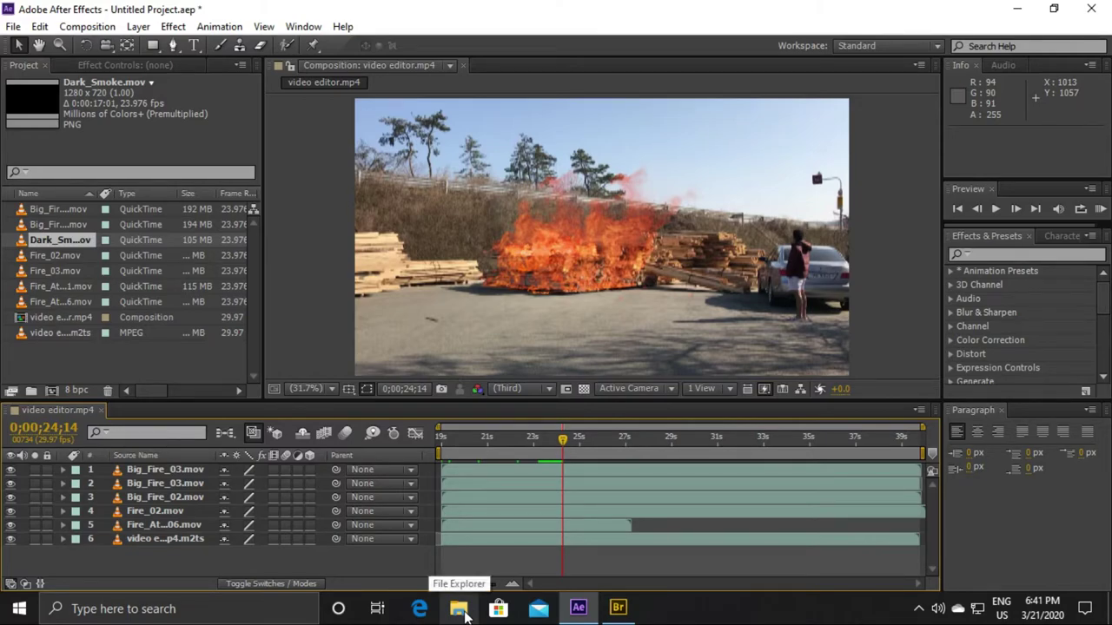
Step: In Bridge, glance at the Libraries, mycom and Desktop favorites, then return to Action Essentials 2 - 2K VERSION
click(618, 608)
click(547, 66)
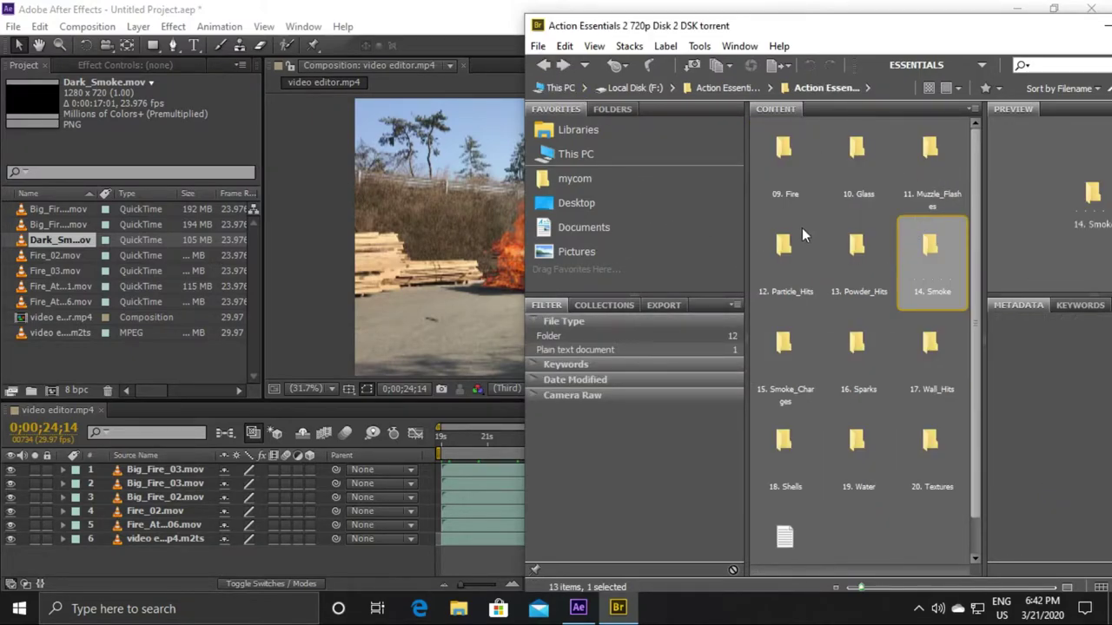
click(582, 133)
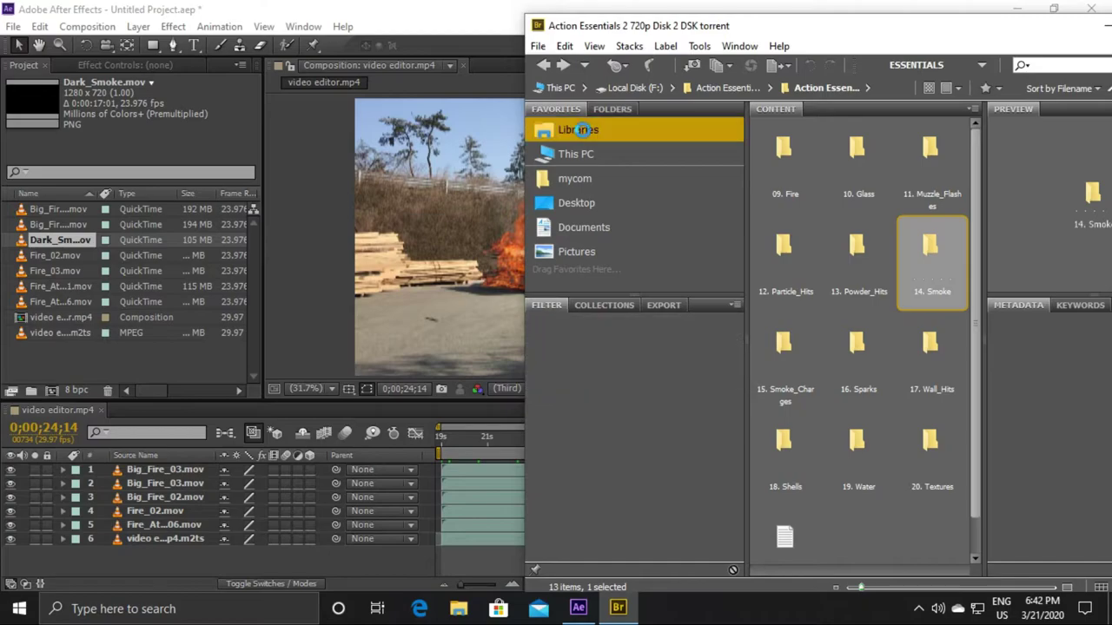
click(591, 177)
click(597, 202)
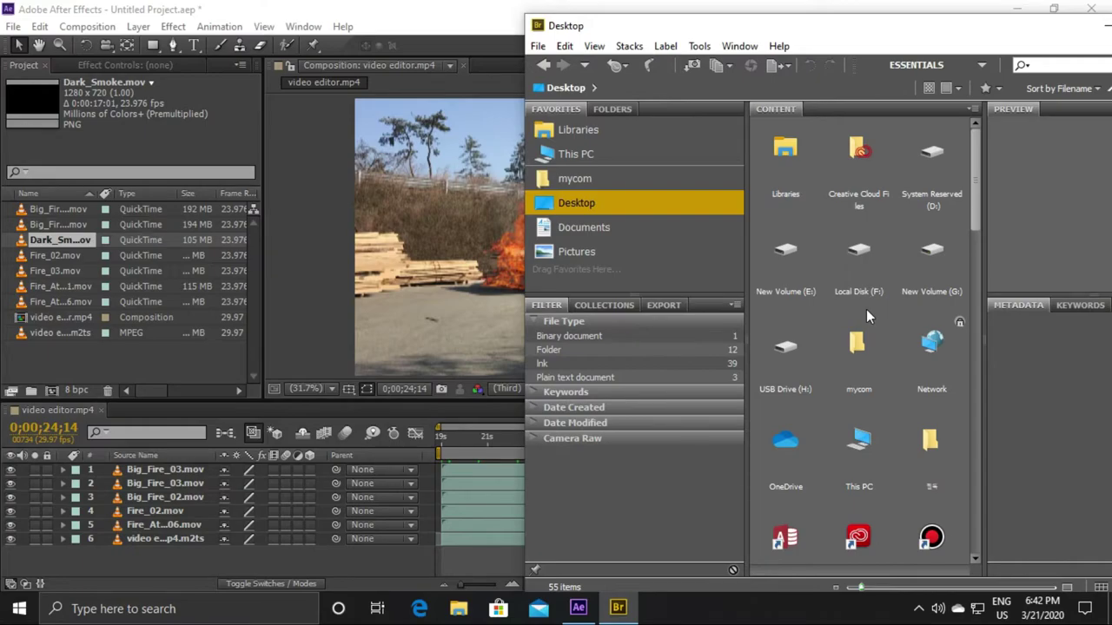
click(544, 66)
click(545, 66)
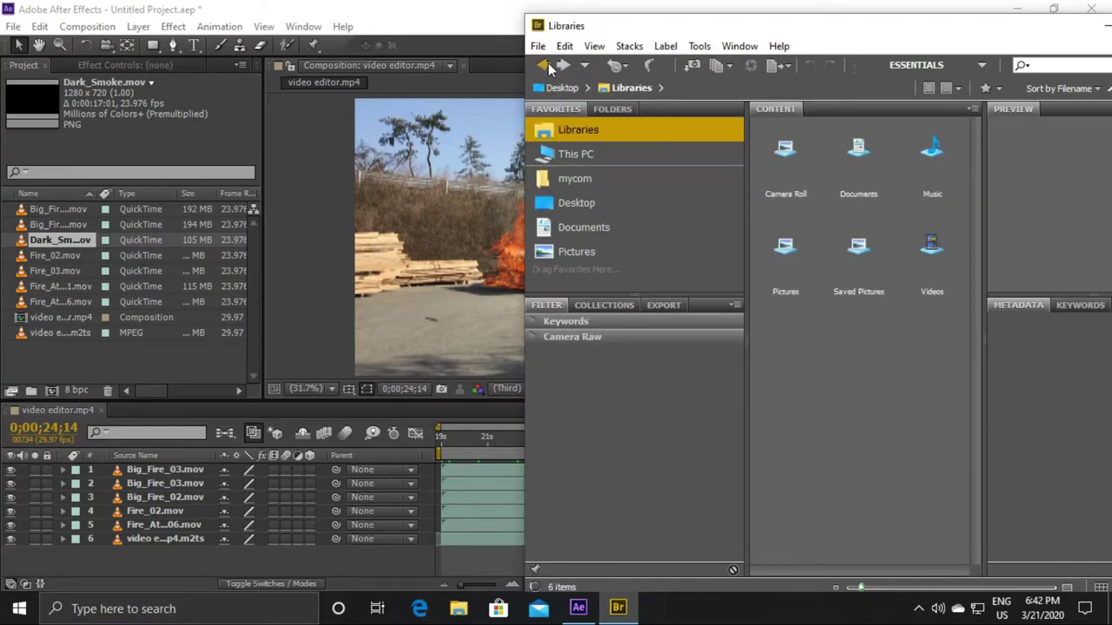
click(546, 66)
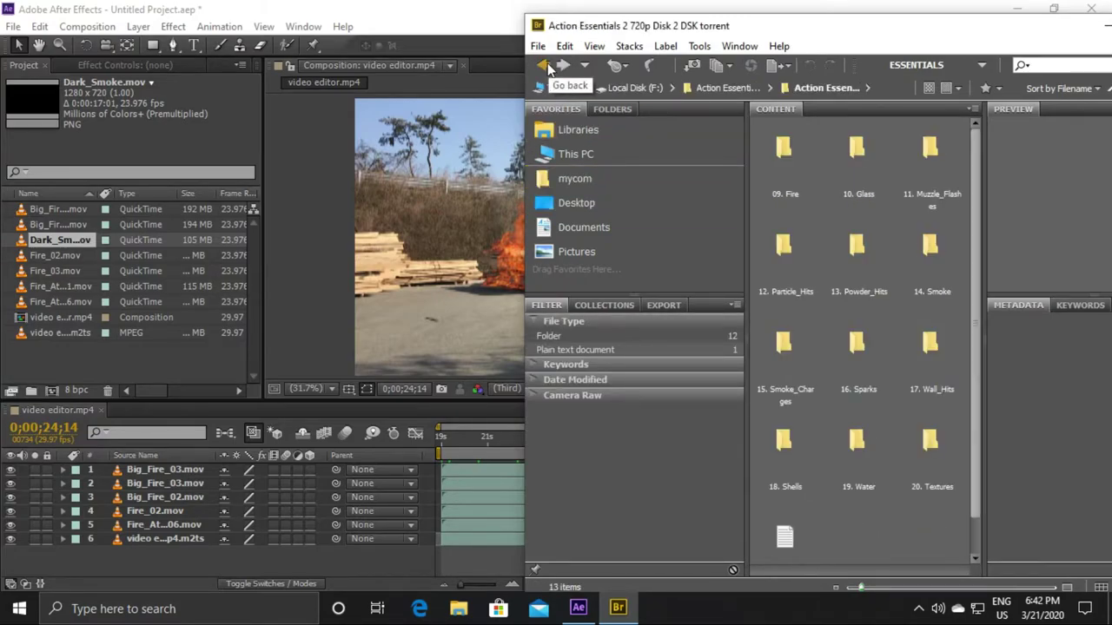
click(546, 66)
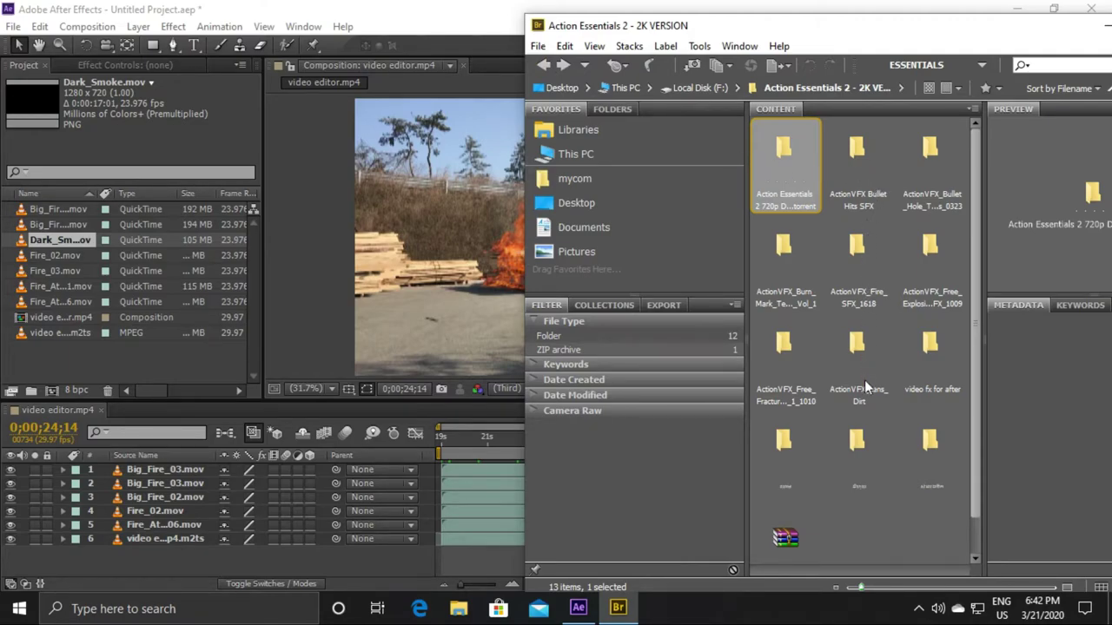
Step: Browse the 720p Disk 2, Bullet Hits SFX and bullet hole texture folders, including Asphalt and Pistol Hits
double_click(801, 198)
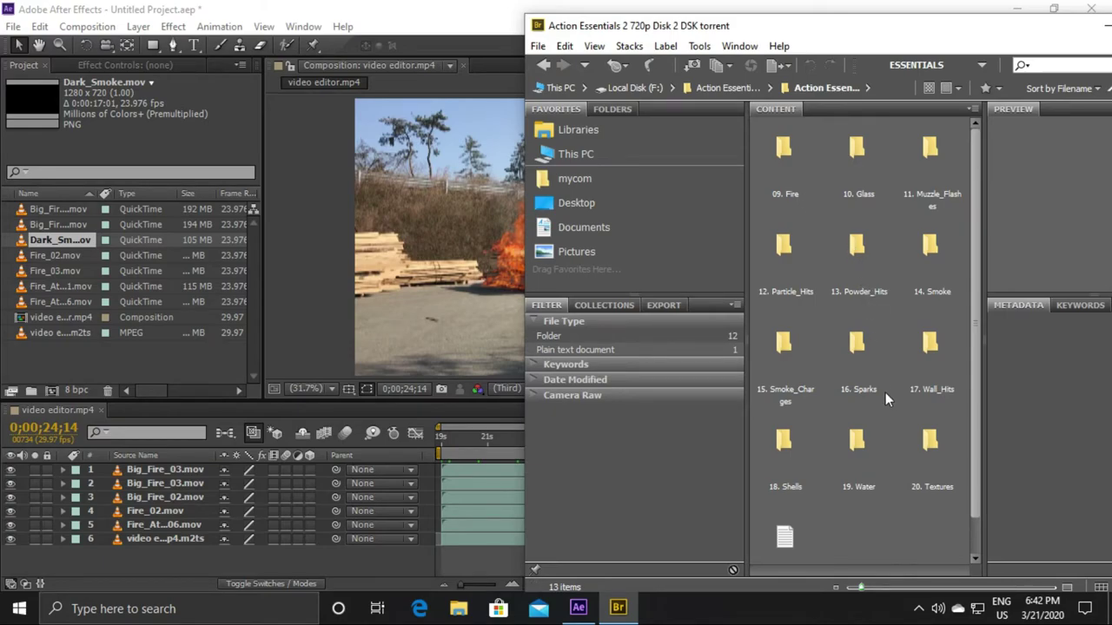
scroll(886, 405, down, 1)
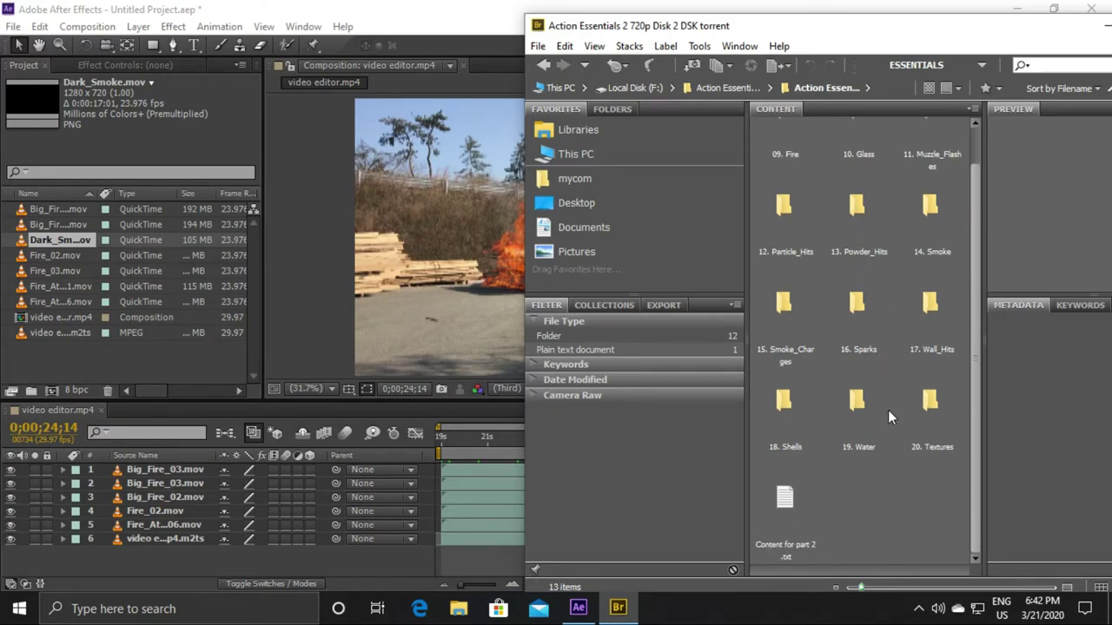
scroll(887, 410, up, 1)
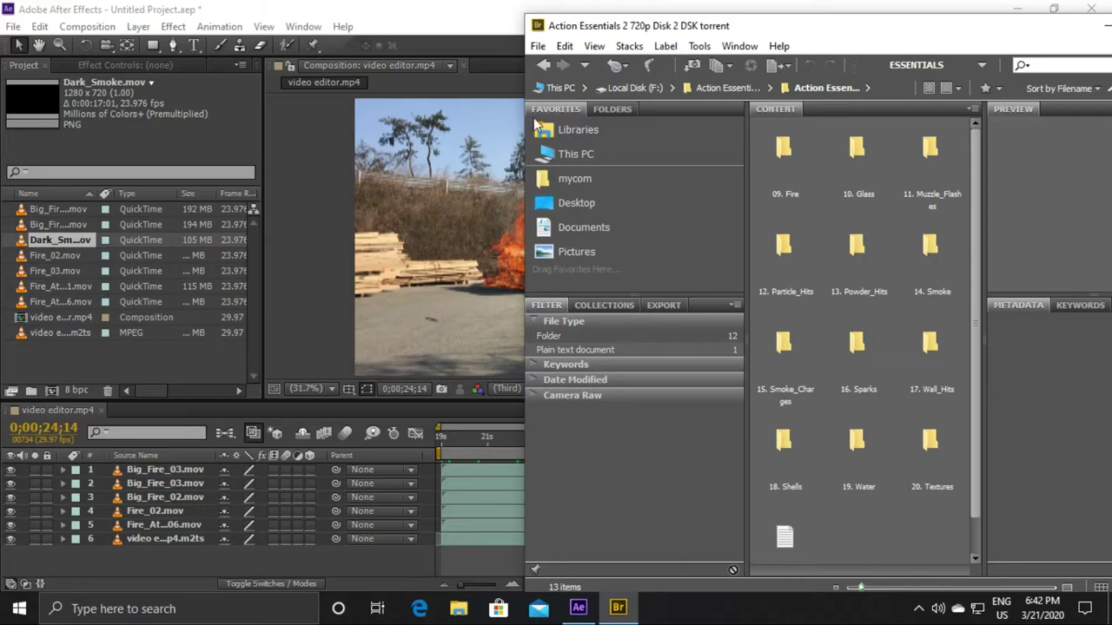
click(542, 66)
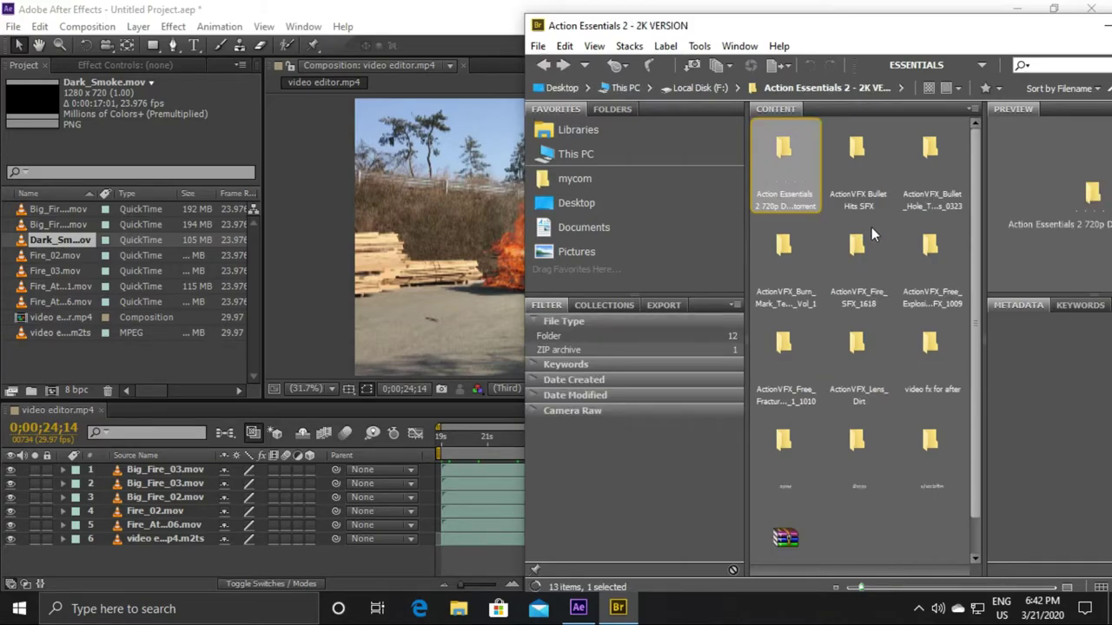
double_click(871, 196)
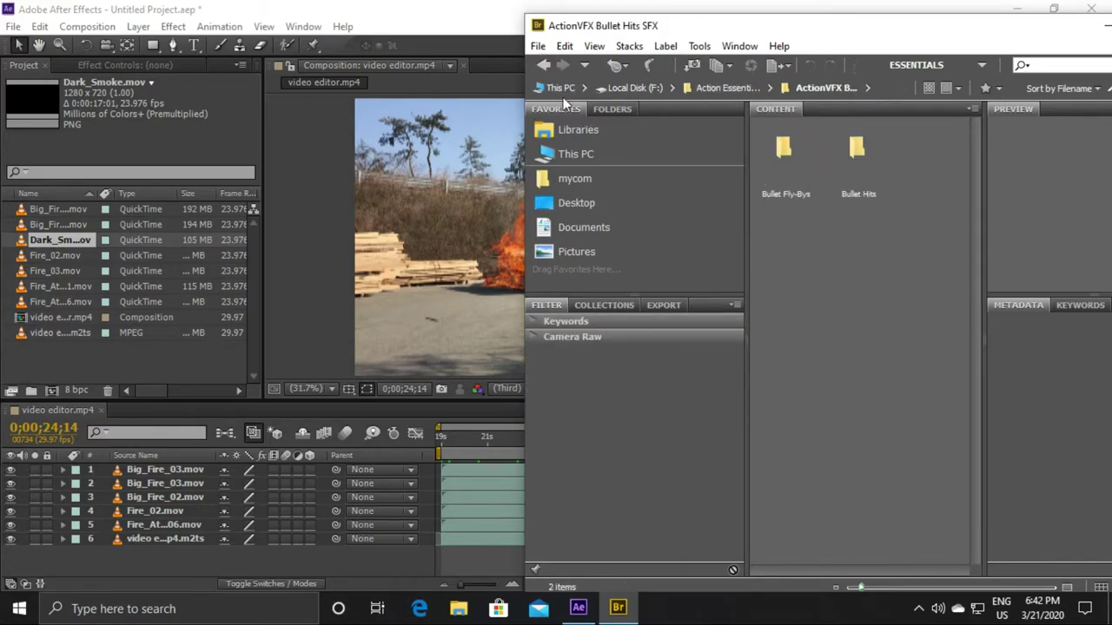
click(542, 65)
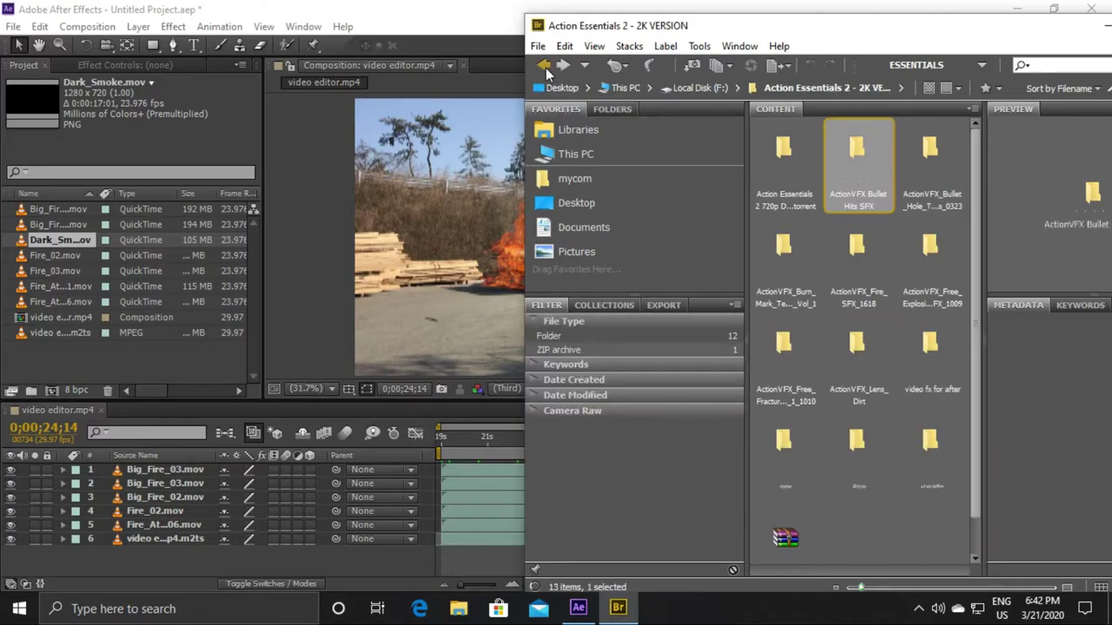
double_click(944, 180)
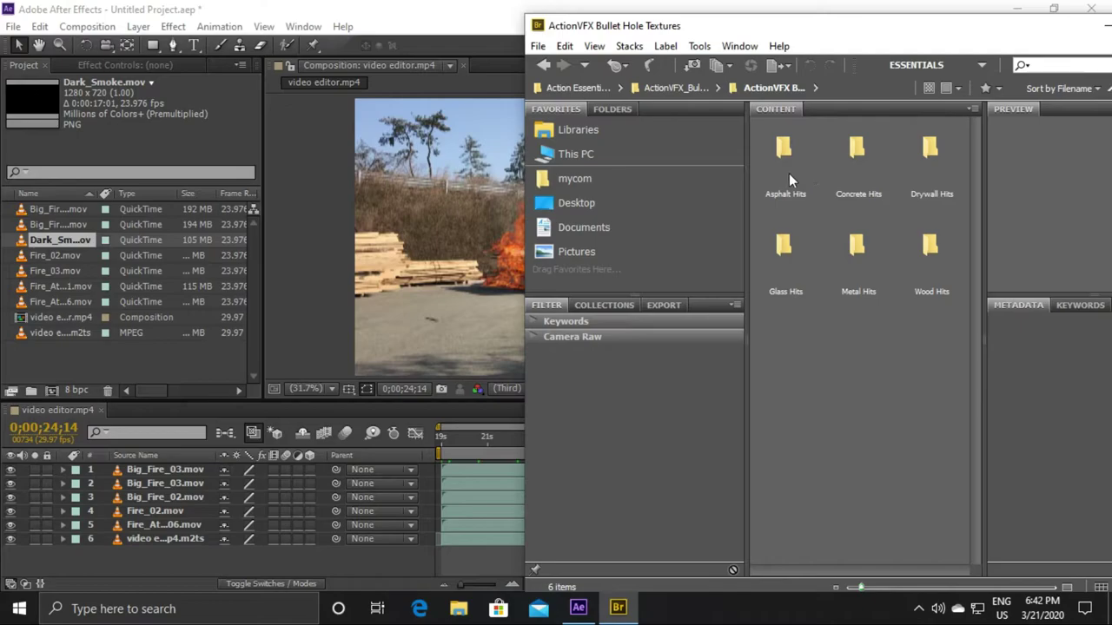
double_click(789, 176)
double_click(787, 165)
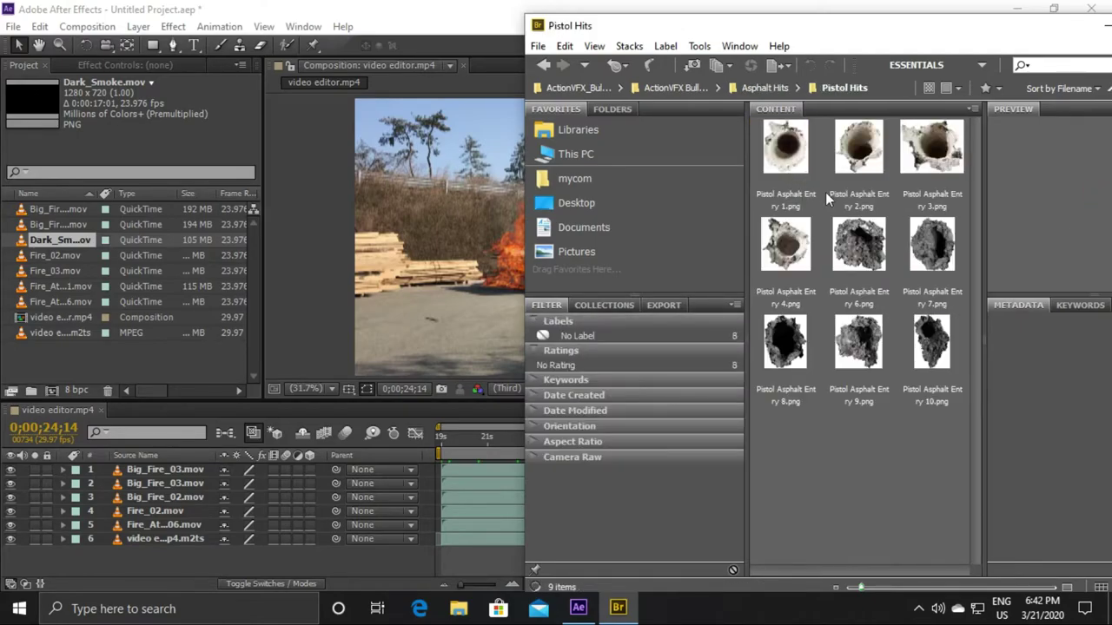
click(543, 67)
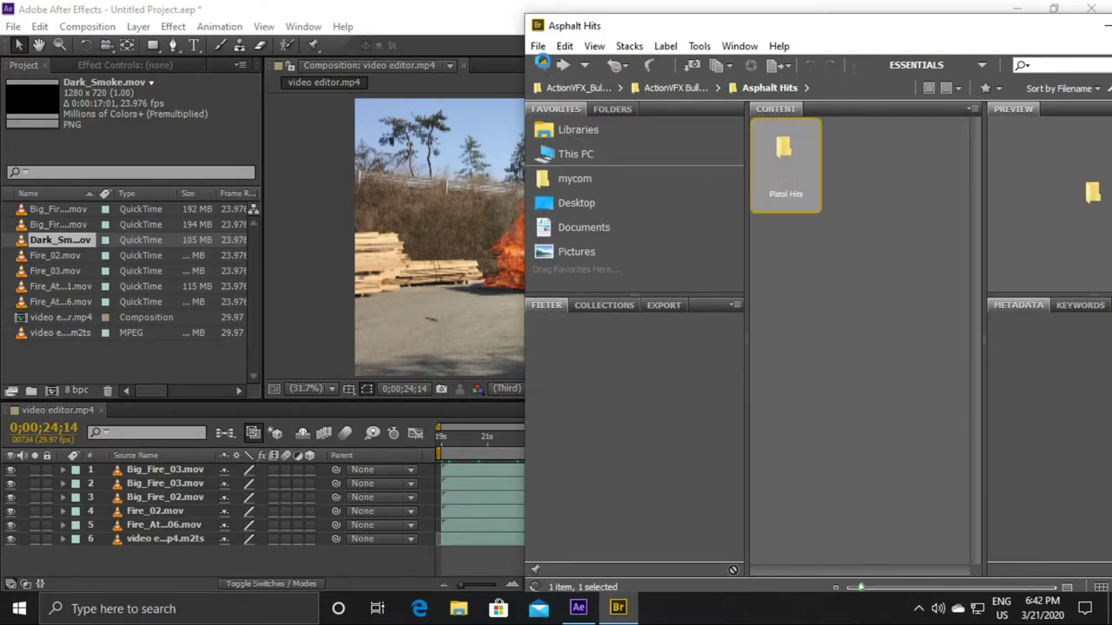
click(544, 67)
click(544, 67)
click(543, 67)
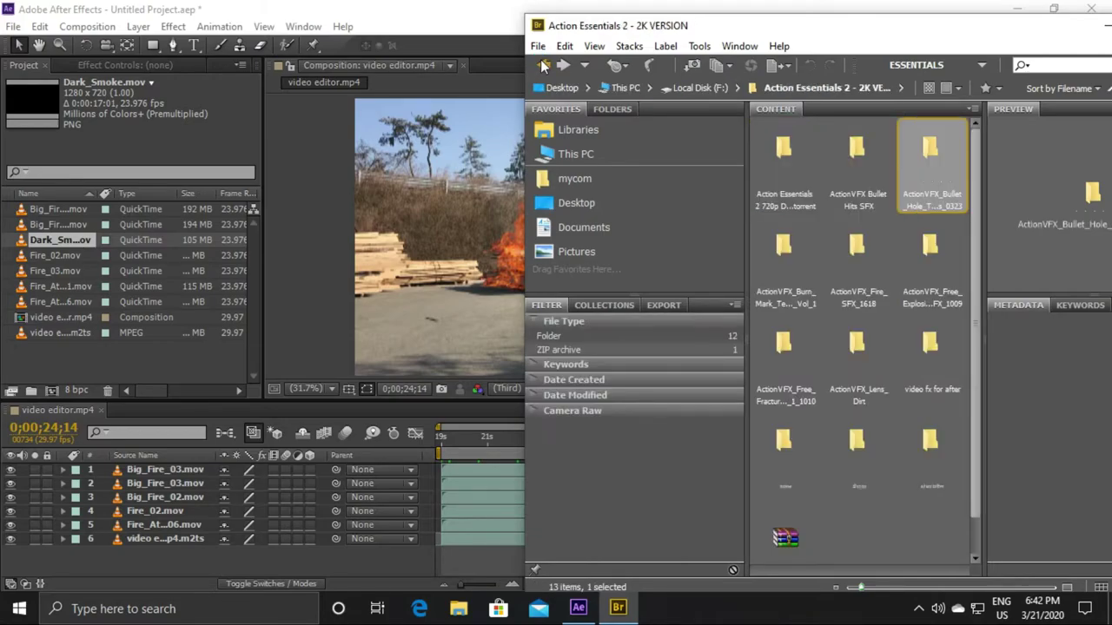
Step: Check Fractured Glass Textures Vol. 1, then open ActionVFX_Lens_Dirt > ActionVFX Lens Dirt
double_click(796, 368)
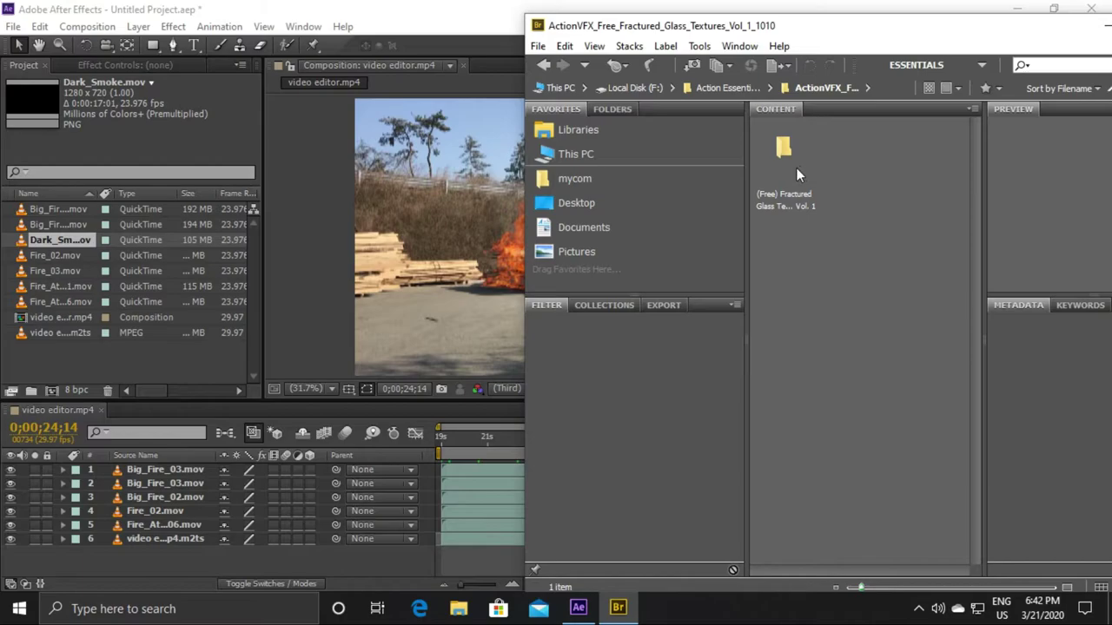
double_click(797, 170)
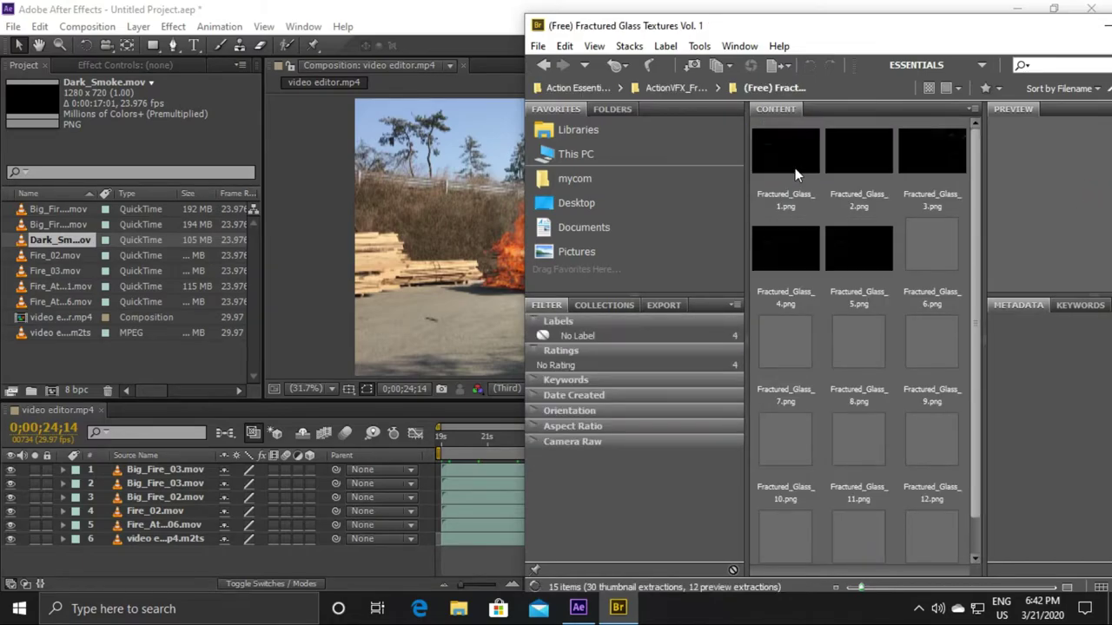
click(546, 62)
click(546, 62)
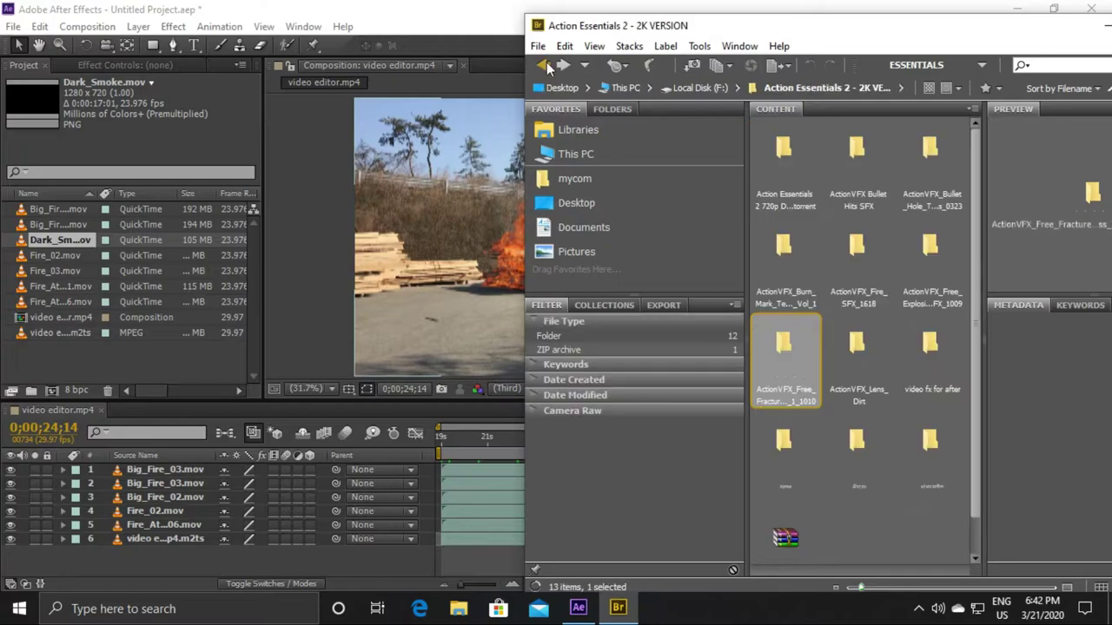
double_click(876, 352)
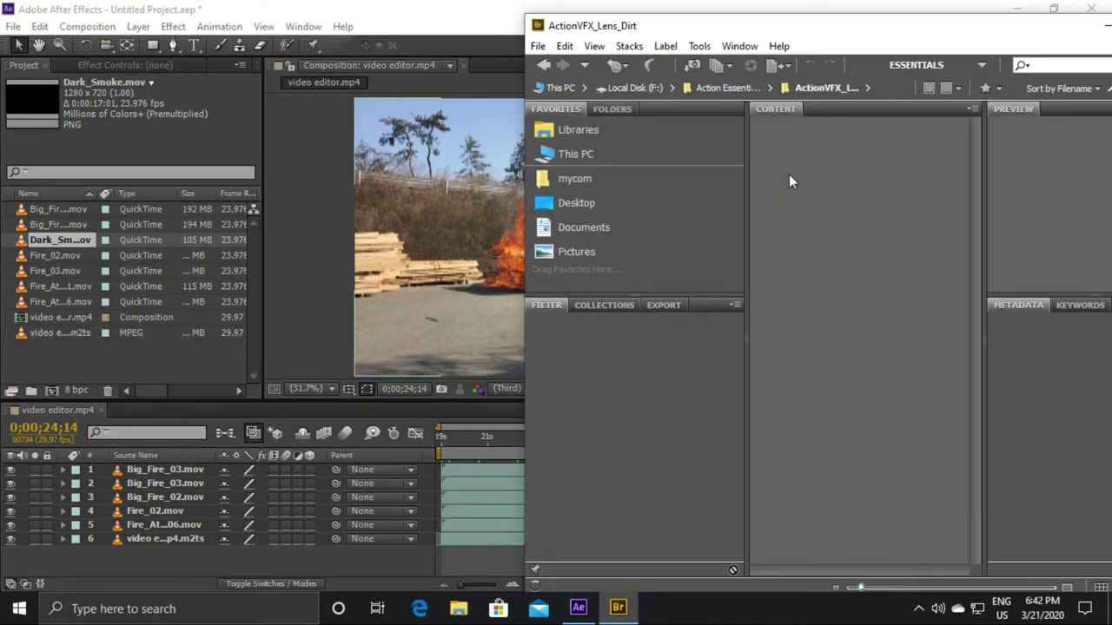
double_click(789, 174)
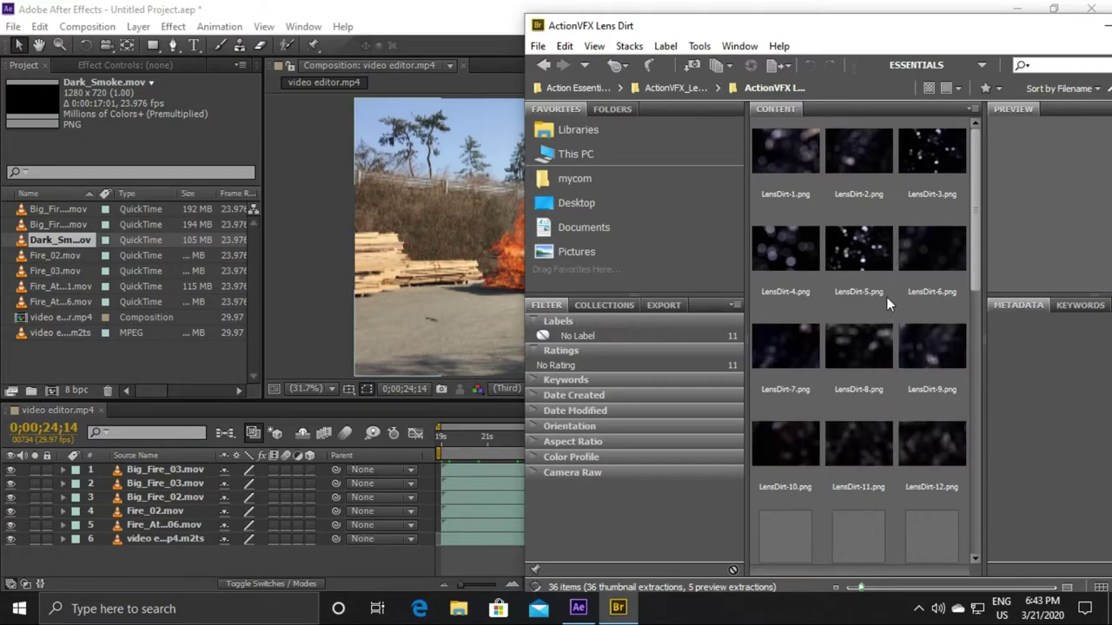
Step: Import LensDirt-1.png (5184 x 3456) into the project, trial it in the comp, then remove the layer
drag(787, 159, 106, 358)
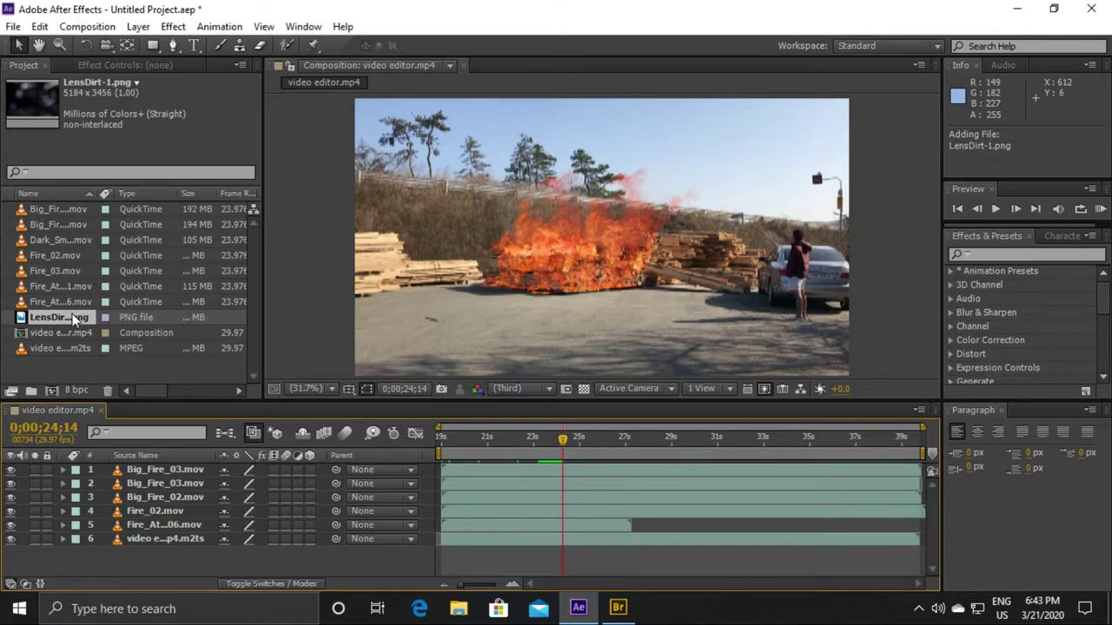
drag(73, 320, 124, 469)
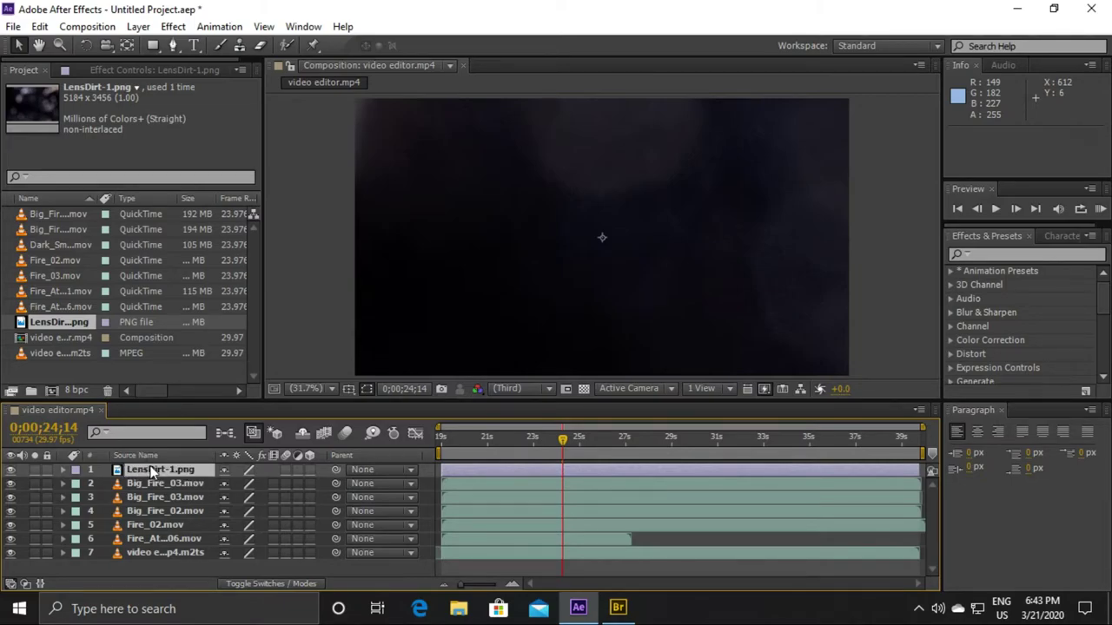
key(Delete)
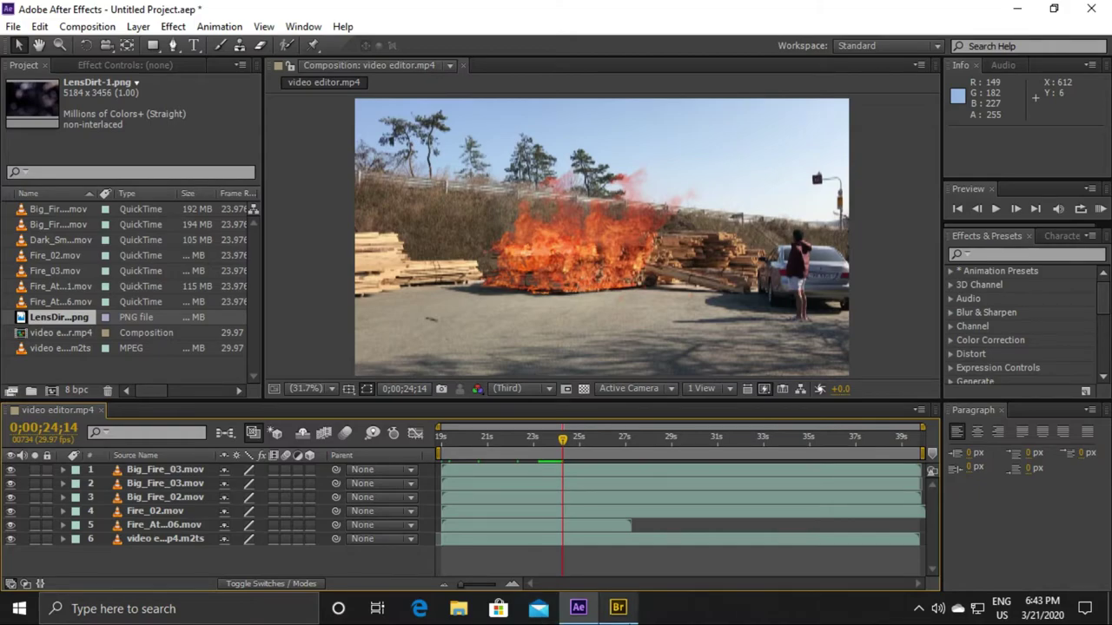
click(629, 613)
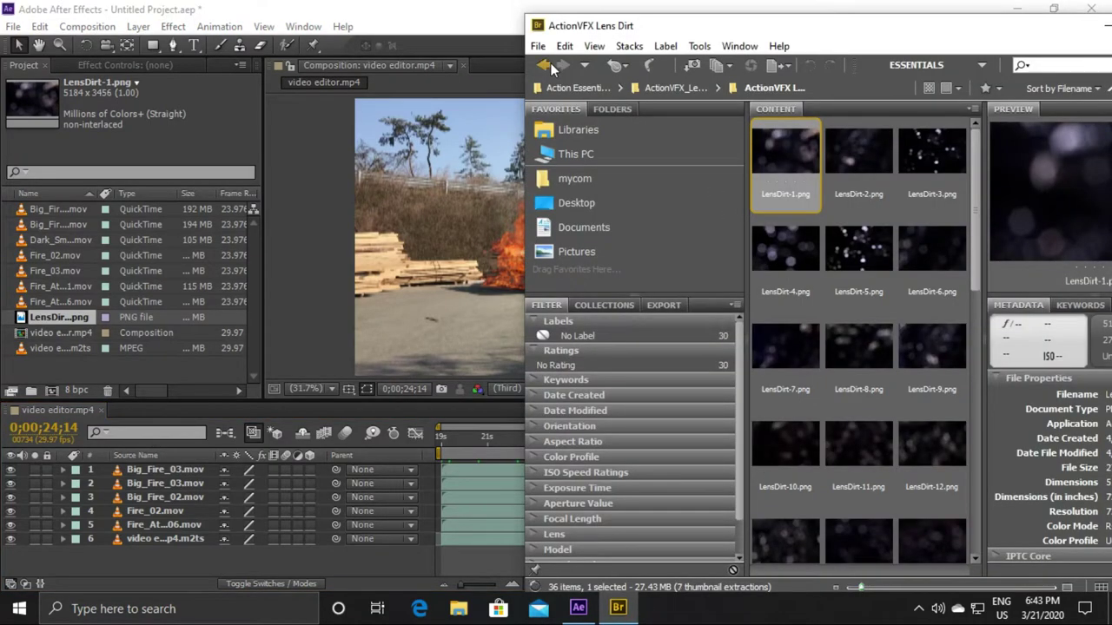
Step: Open Action Essentials 2 > 'video fx for after' and import SmokePlume_9_0229.mov into the project
click(547, 66)
click(547, 66)
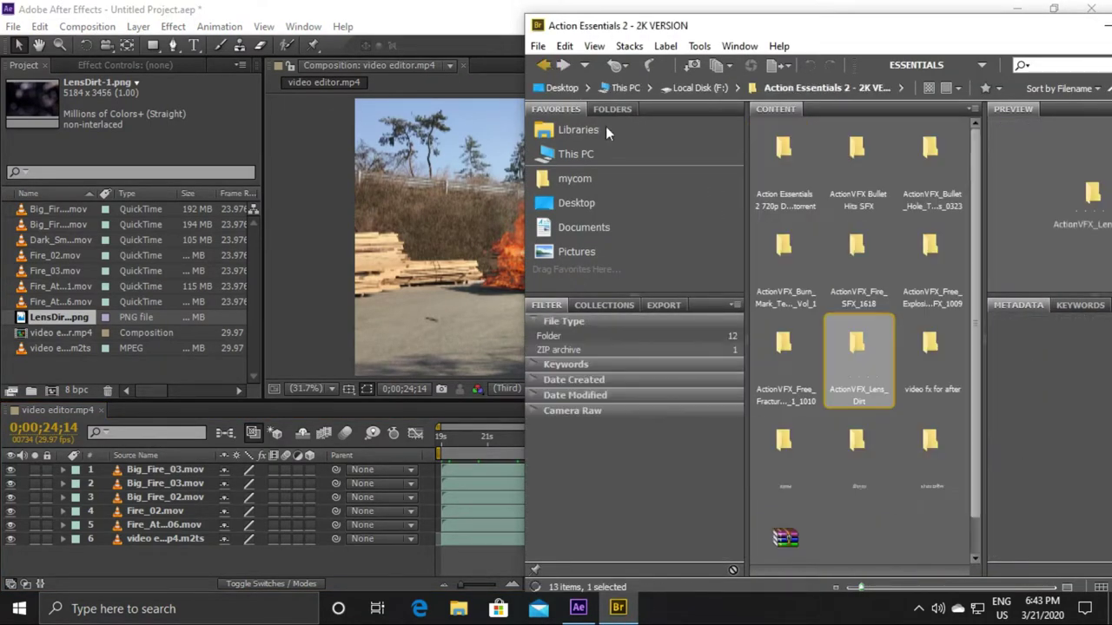
double_click(936, 351)
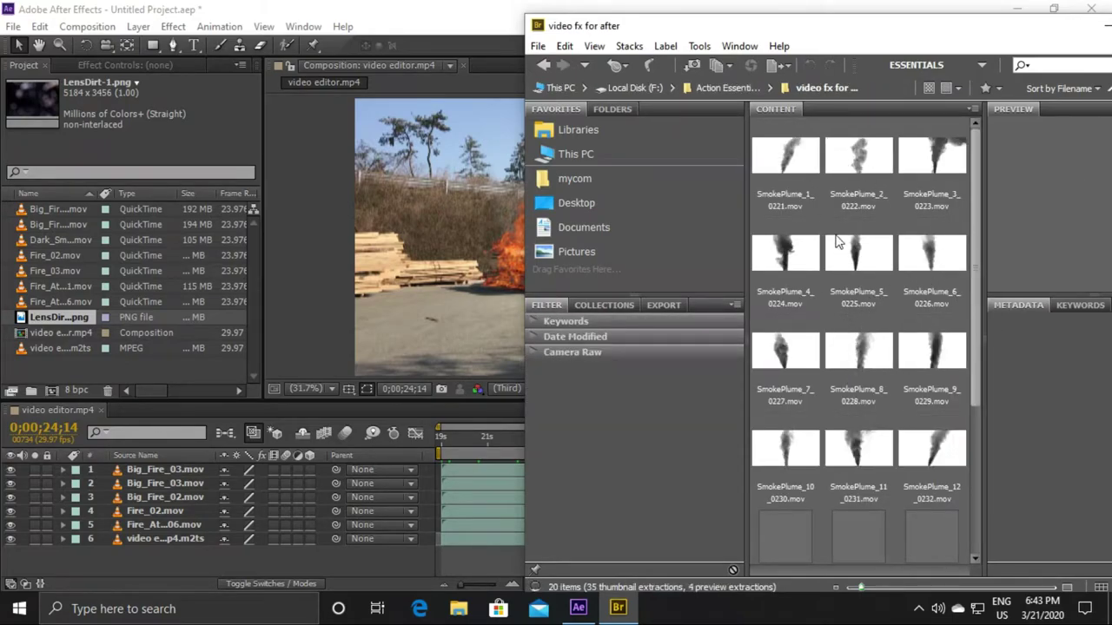
scroll(907, 343, down, 1)
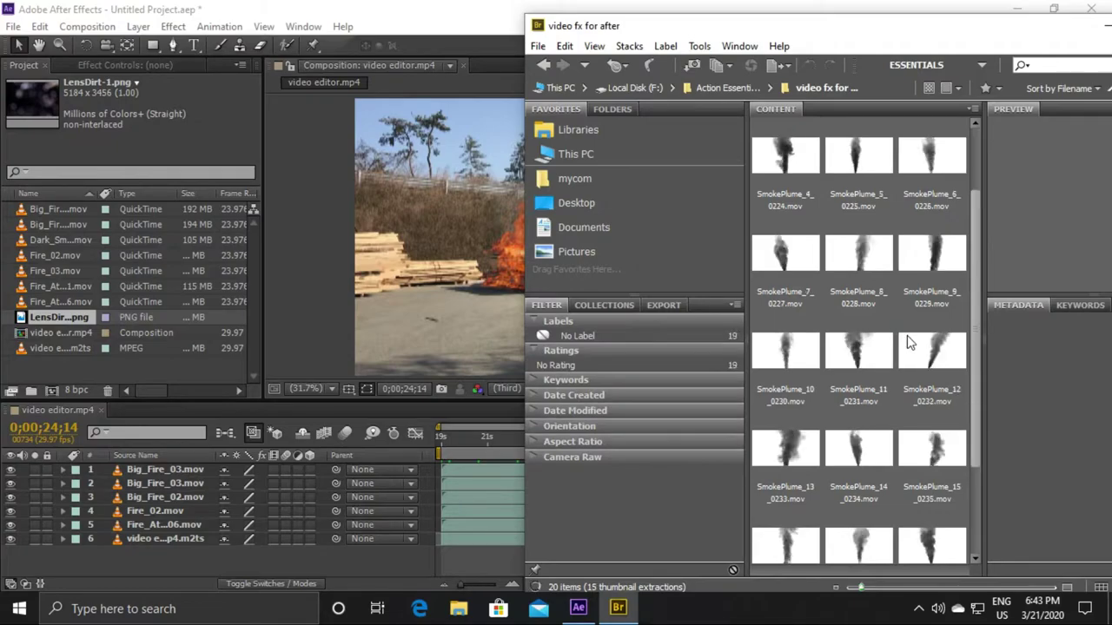
scroll(907, 342, down, 2)
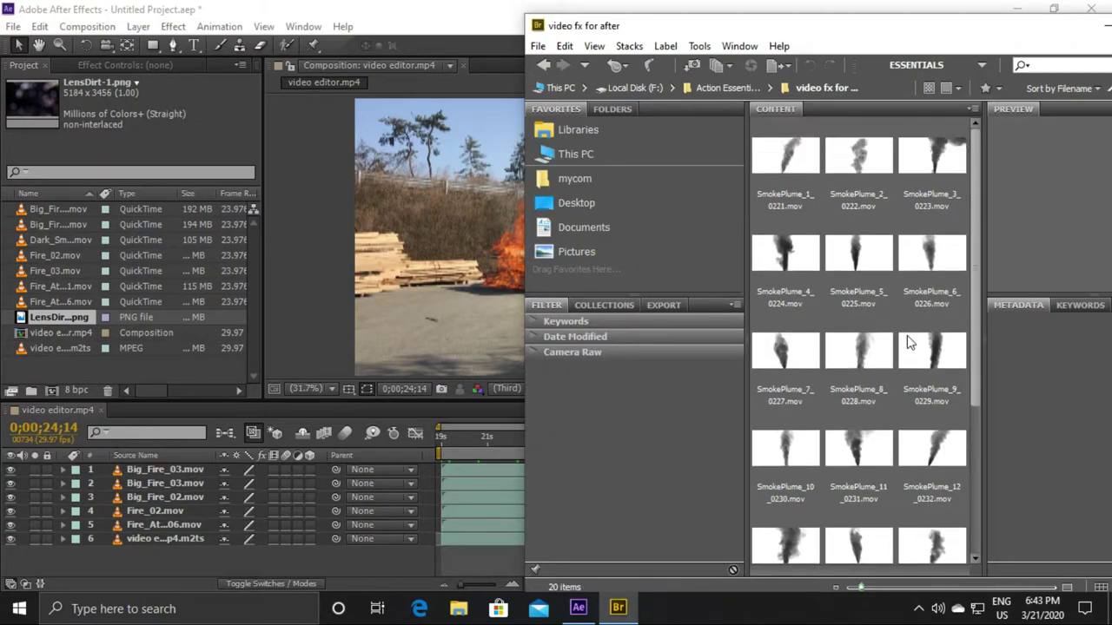
scroll(906, 342, up, 3)
scroll(944, 376, down, 1)
scroll(945, 375, up, 1)
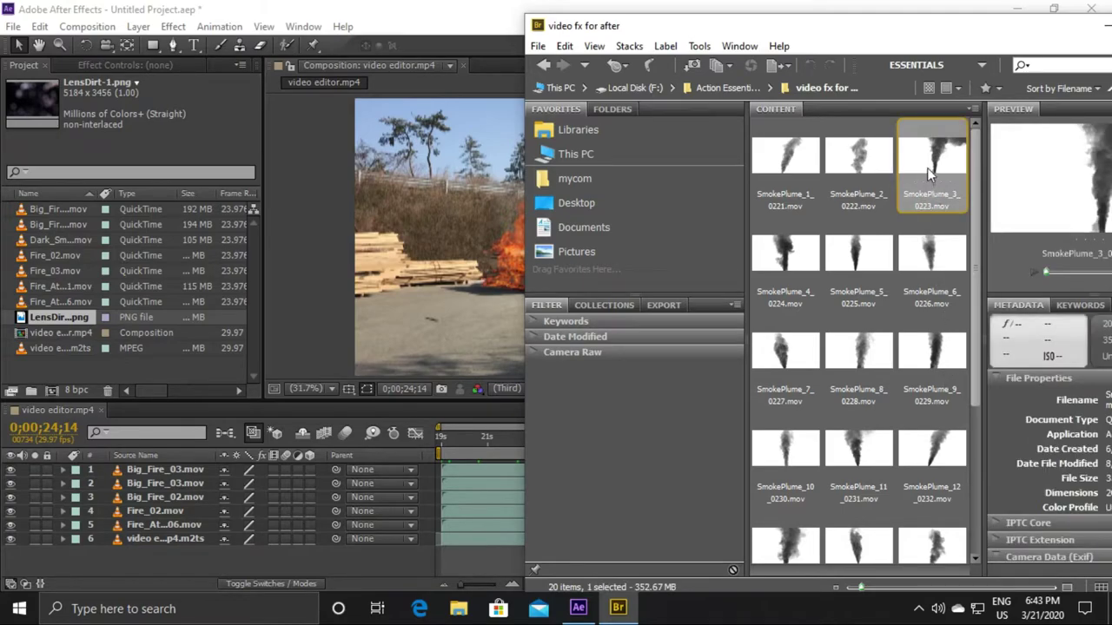
drag(926, 167, 823, 268)
drag(947, 363, 186, 370)
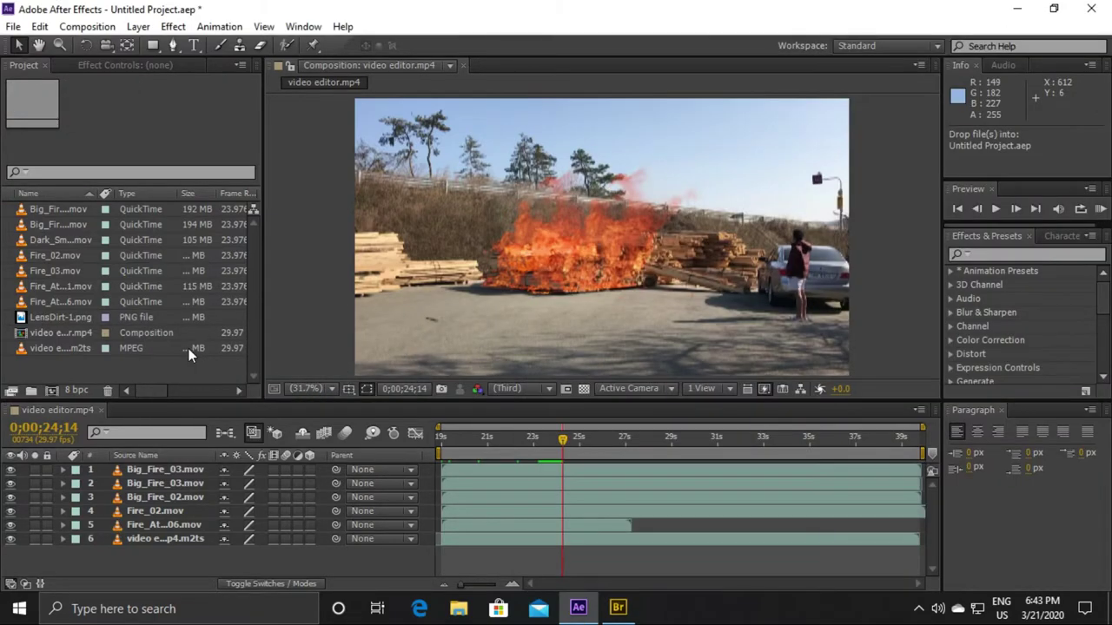
Step: Add SmokePlume_9_0229.mov as the top layer and hide the safe-area guides
drag(66, 333, 124, 470)
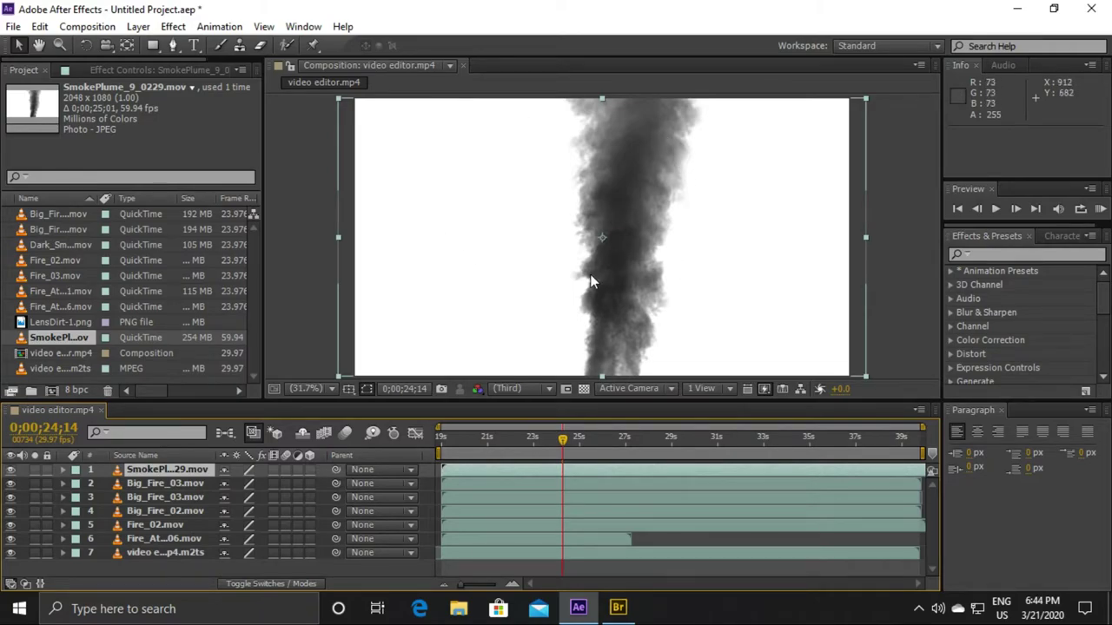
drag(563, 441, 569, 441)
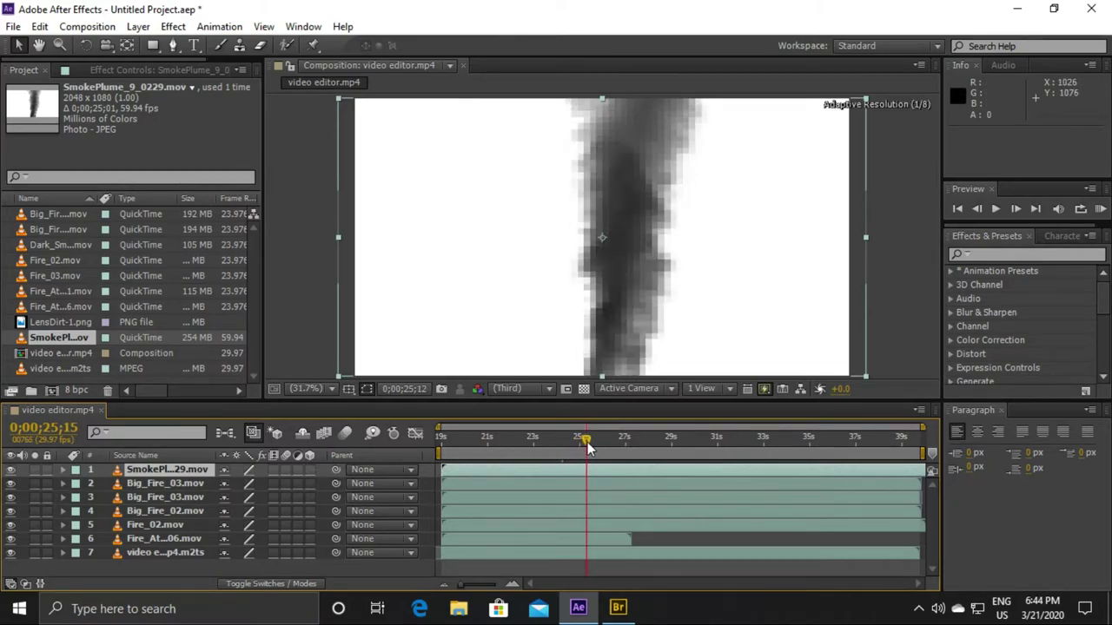
key(apostrophe)
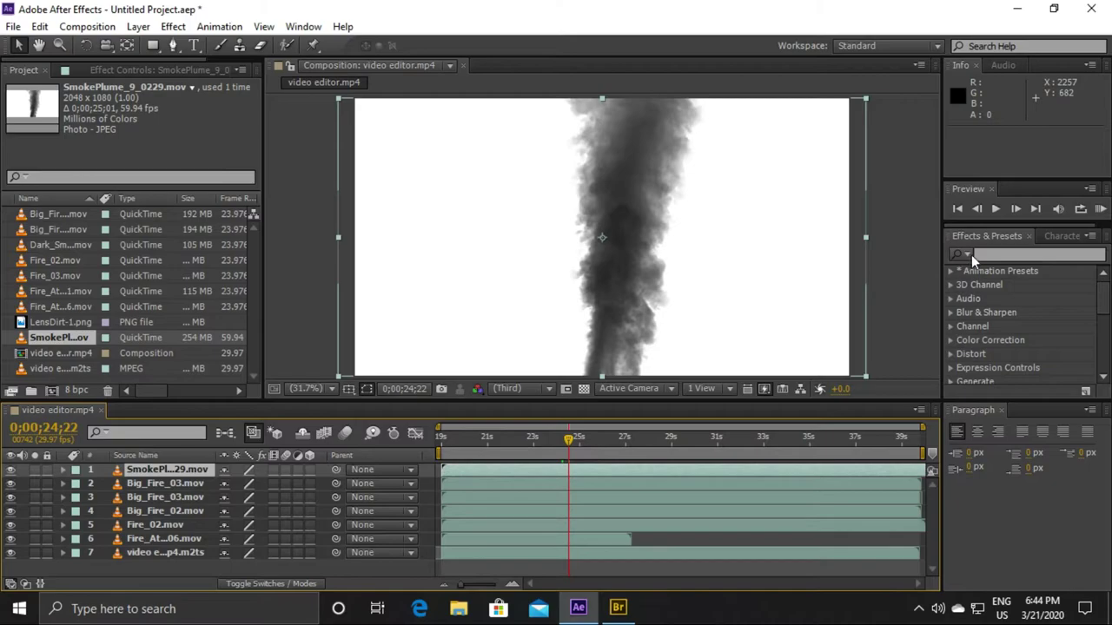
Step: Apply Keylight (1.2) to the smoke layer and sample white as the Screen Colour
click(1001, 253)
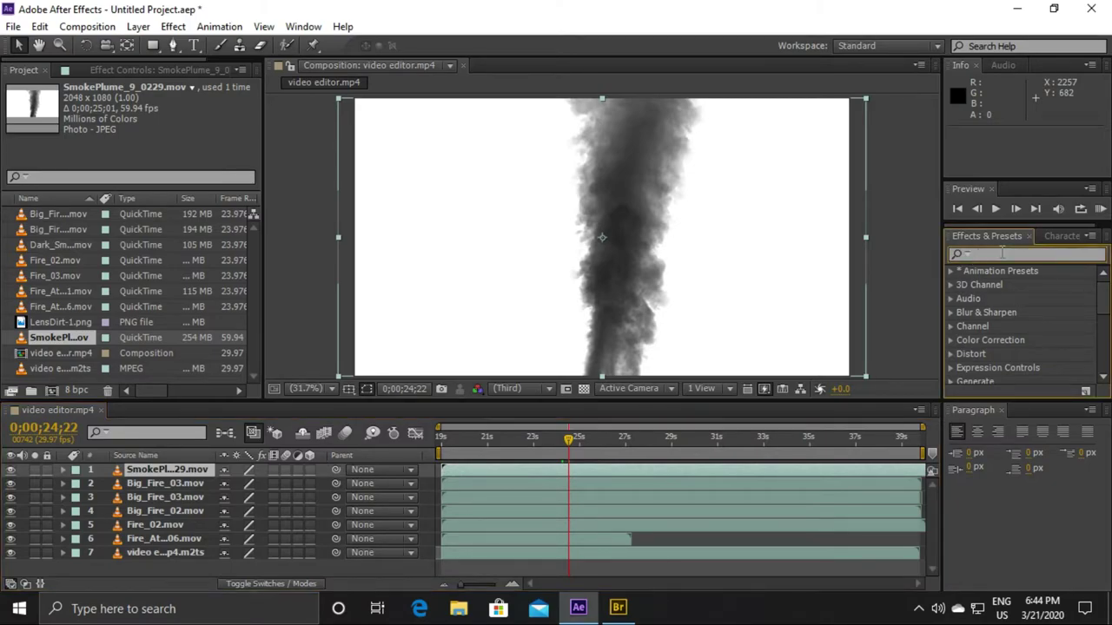
text(k)
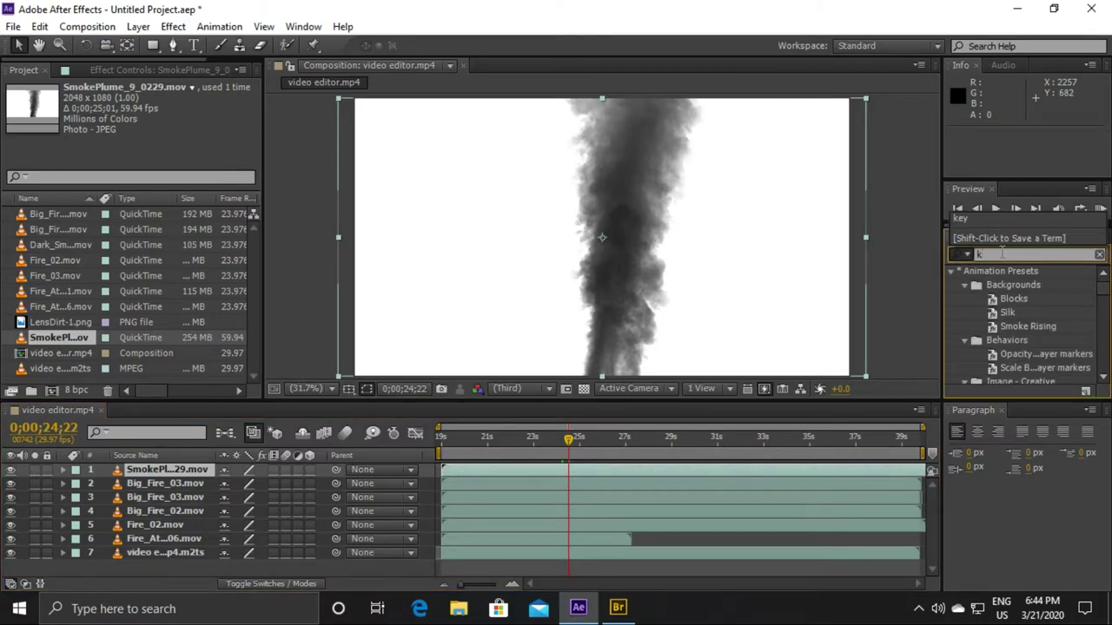
text(ey)
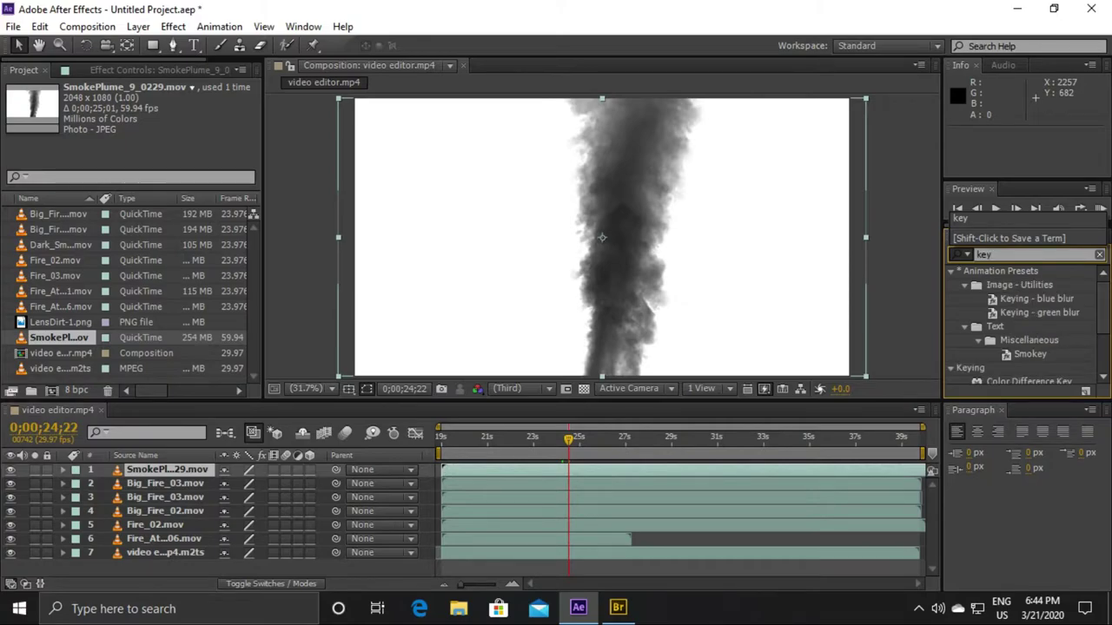
scroll(1066, 338, down, 3)
click(1020, 351)
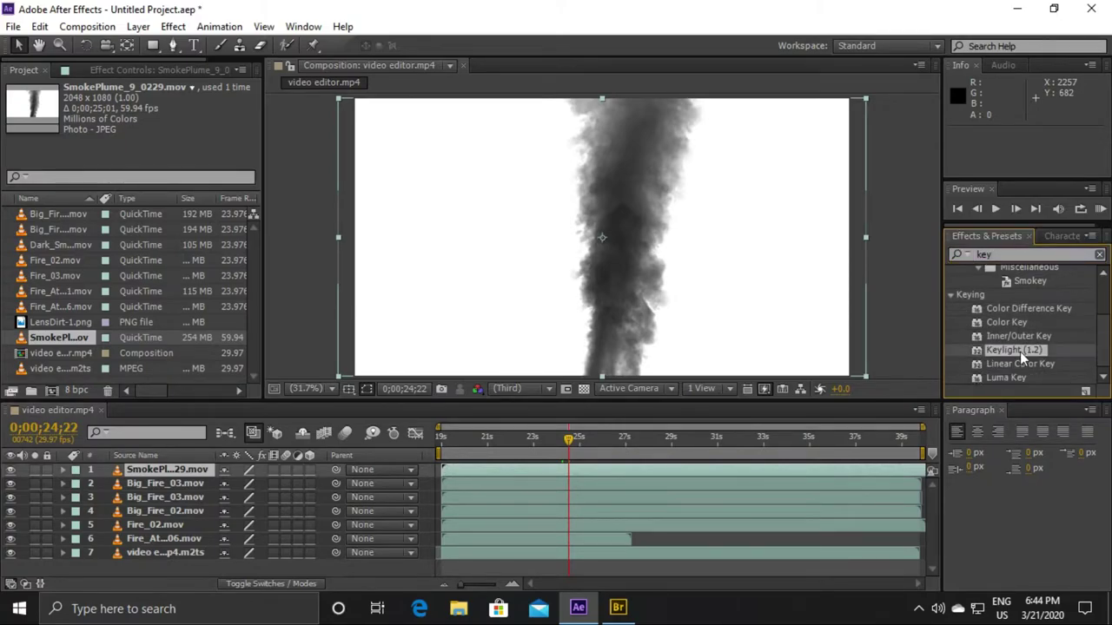
drag(998, 347, 603, 285)
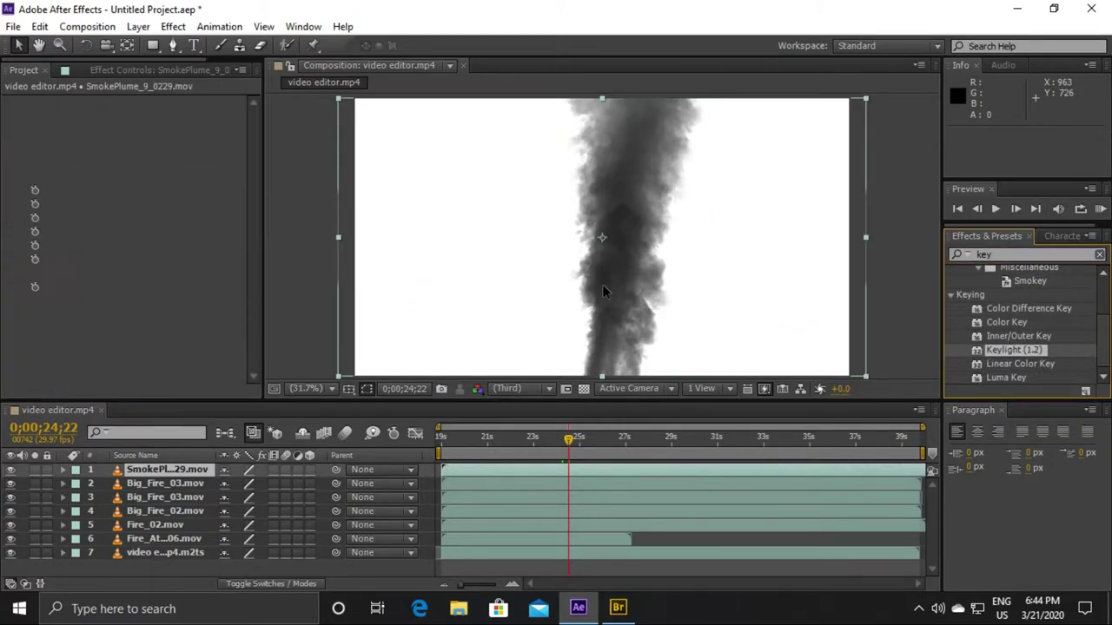
click(173, 204)
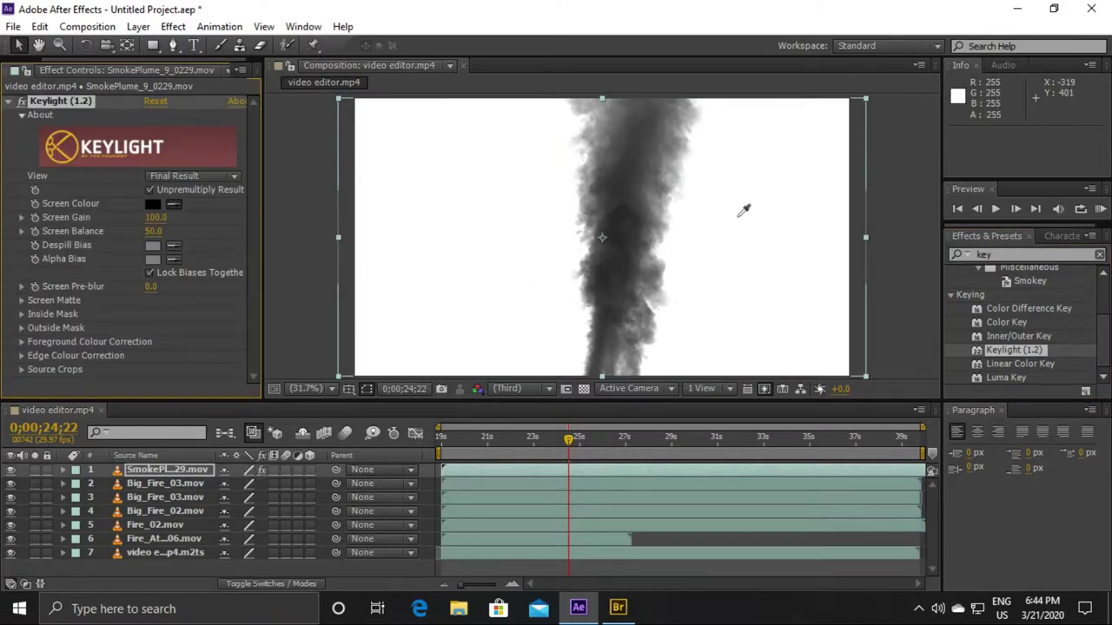
click(757, 220)
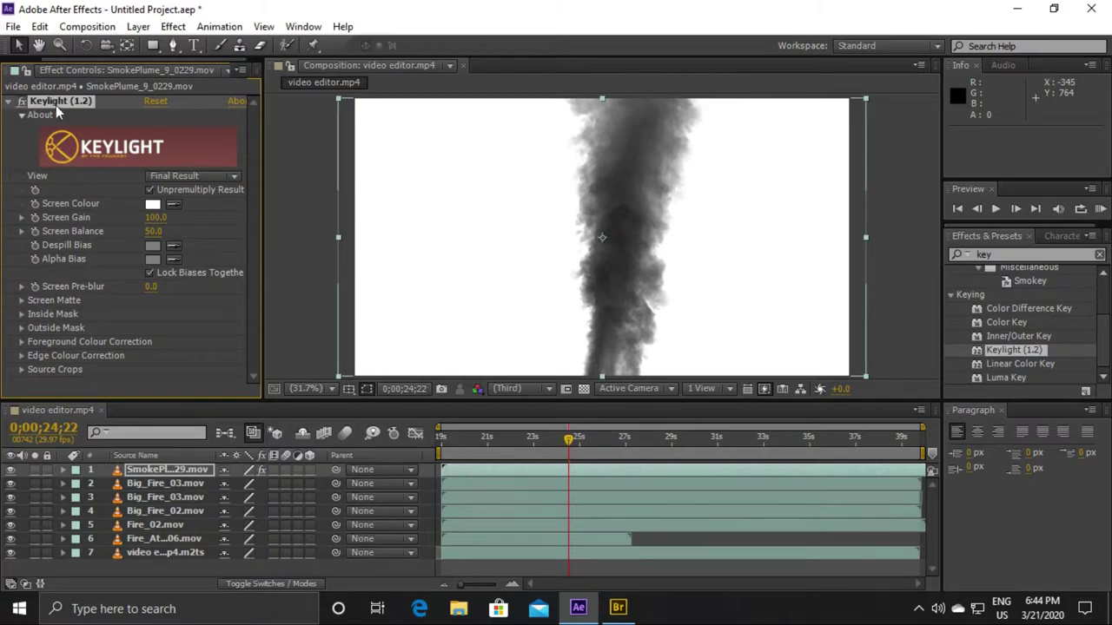
Step: Delete the Keylight effect from the smoke layer and reselect the smoke layer
click(10, 103)
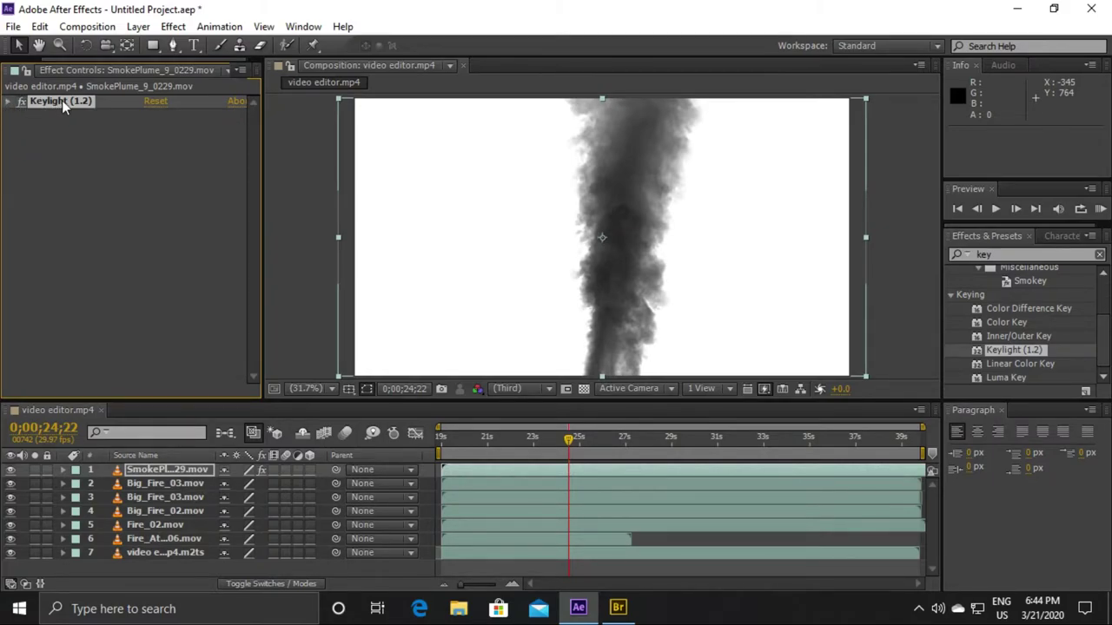
key(Delete)
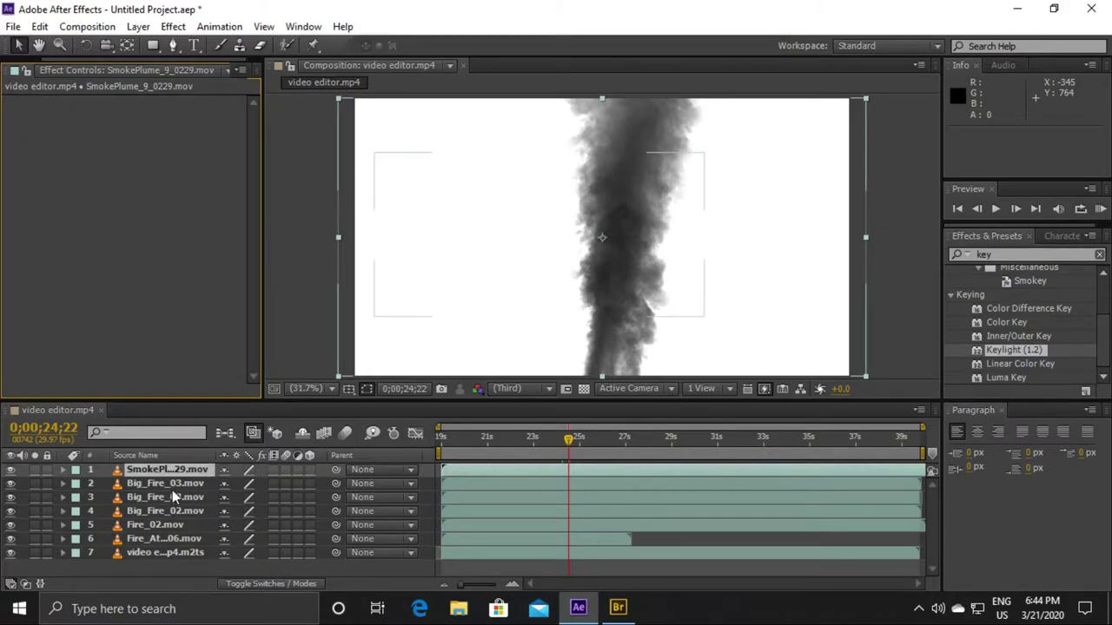
click(370, 470)
click(370, 470)
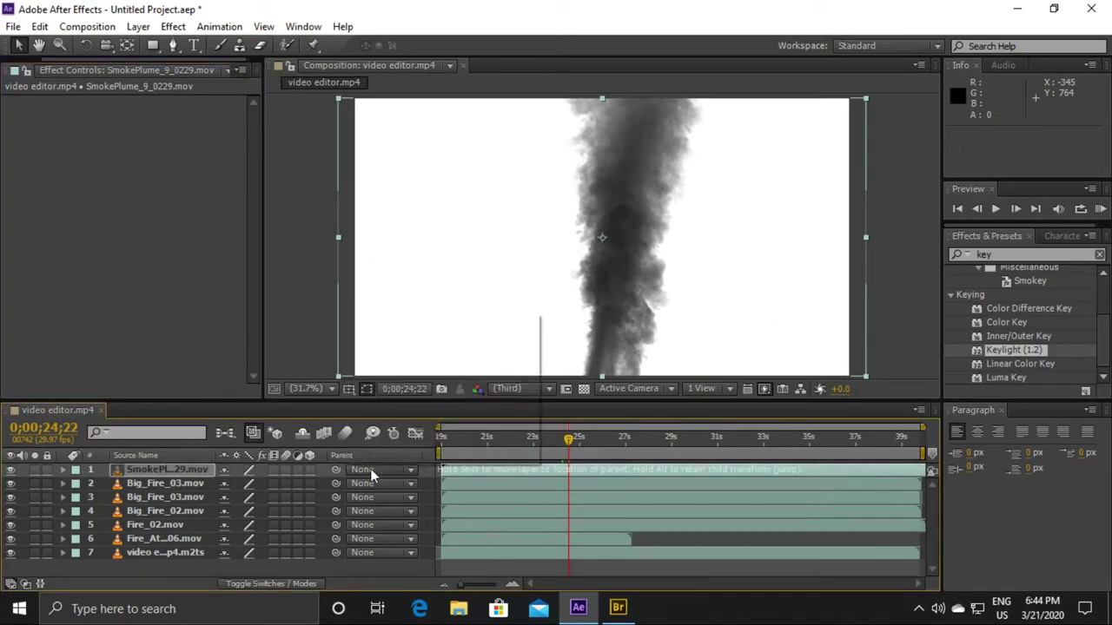
click(370, 470)
click(183, 473)
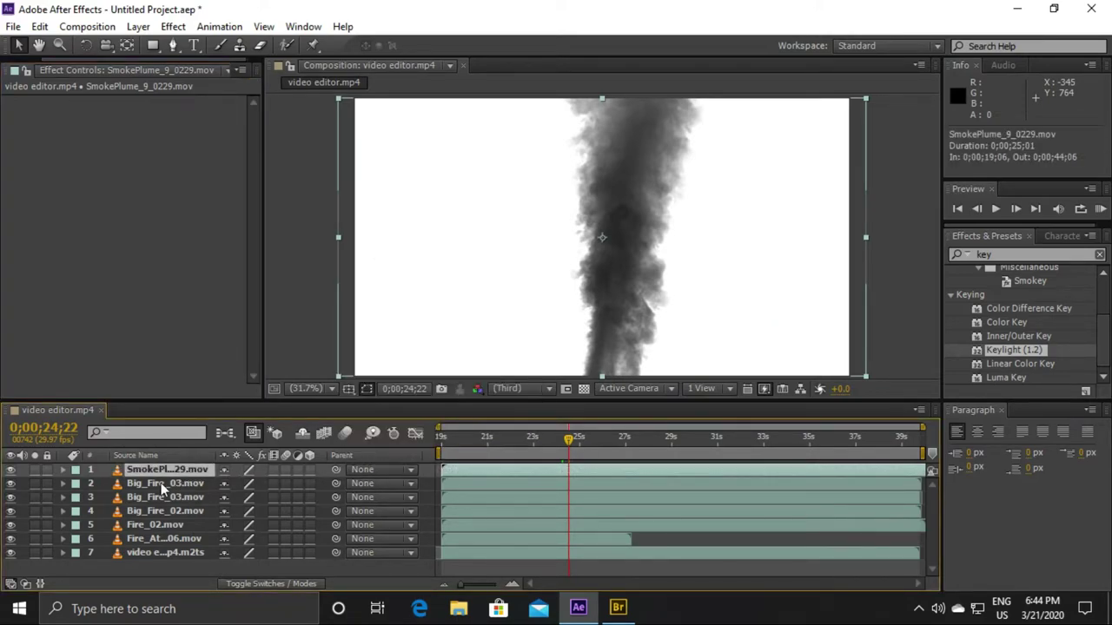
Step: Reveal the Mode column in the timeline's layer columns
click(41, 585)
click(39, 585)
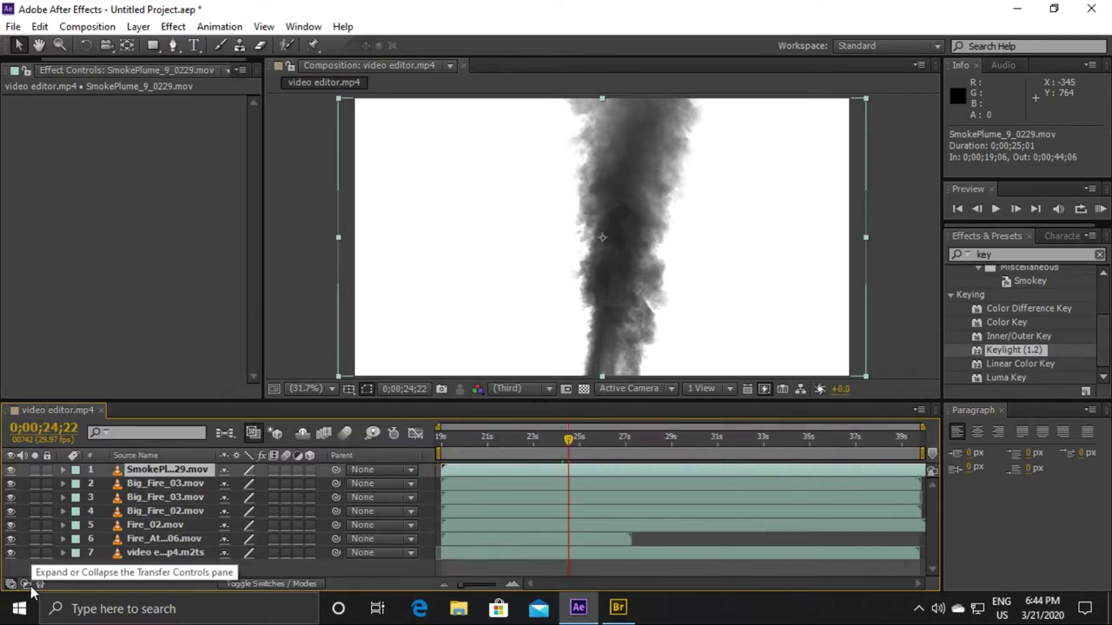
click(25, 584)
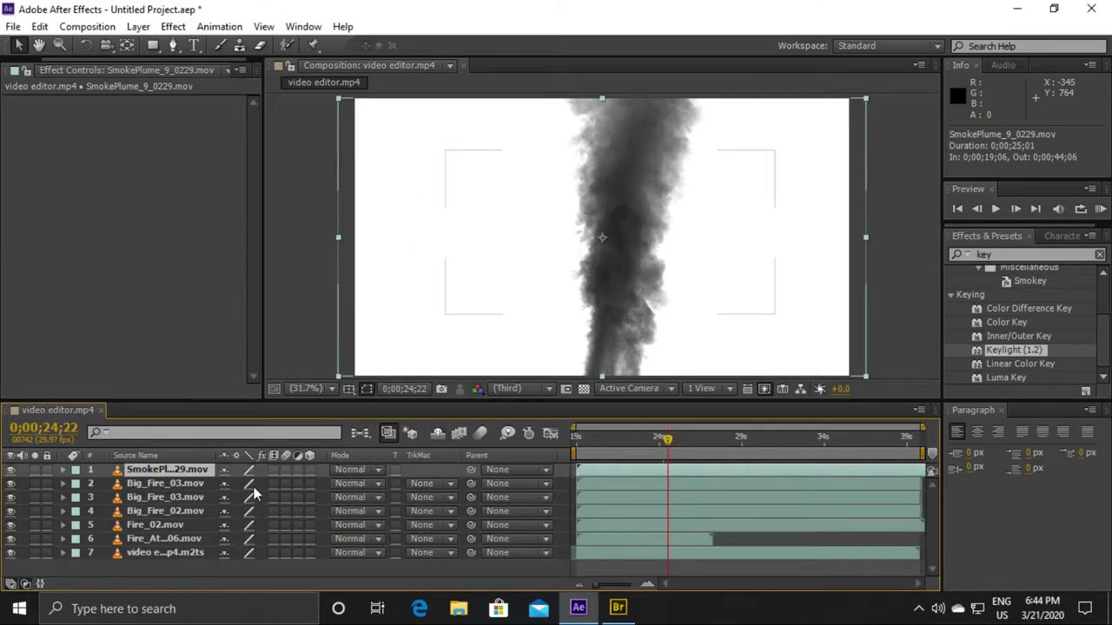
Step: Try Add and Screen on the smoke layer, then settle on Multiply blend mode
click(355, 470)
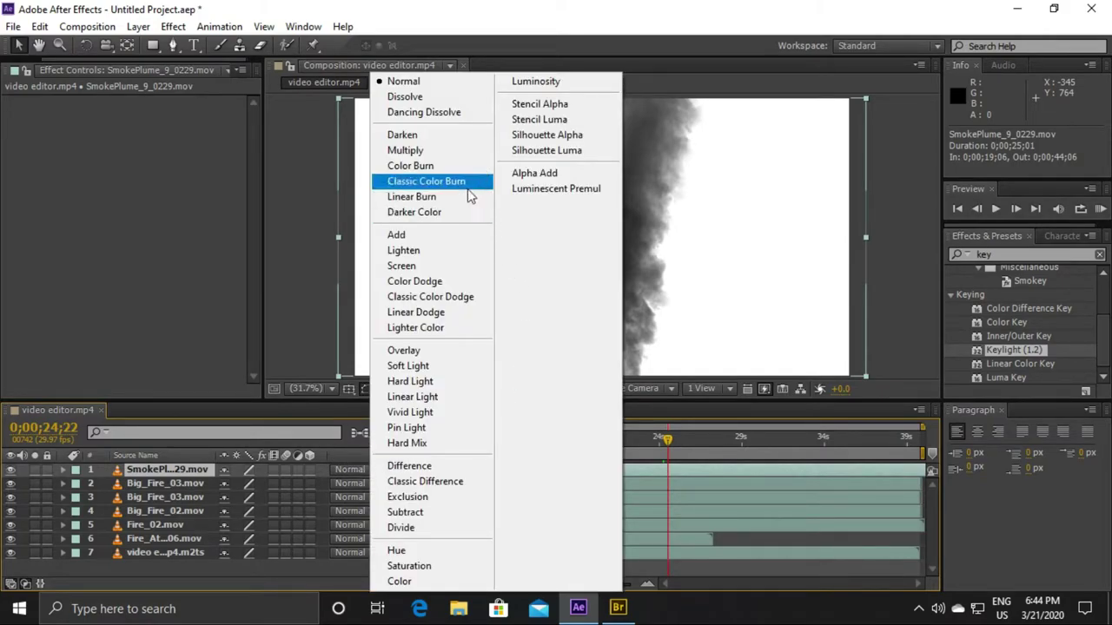
click(434, 234)
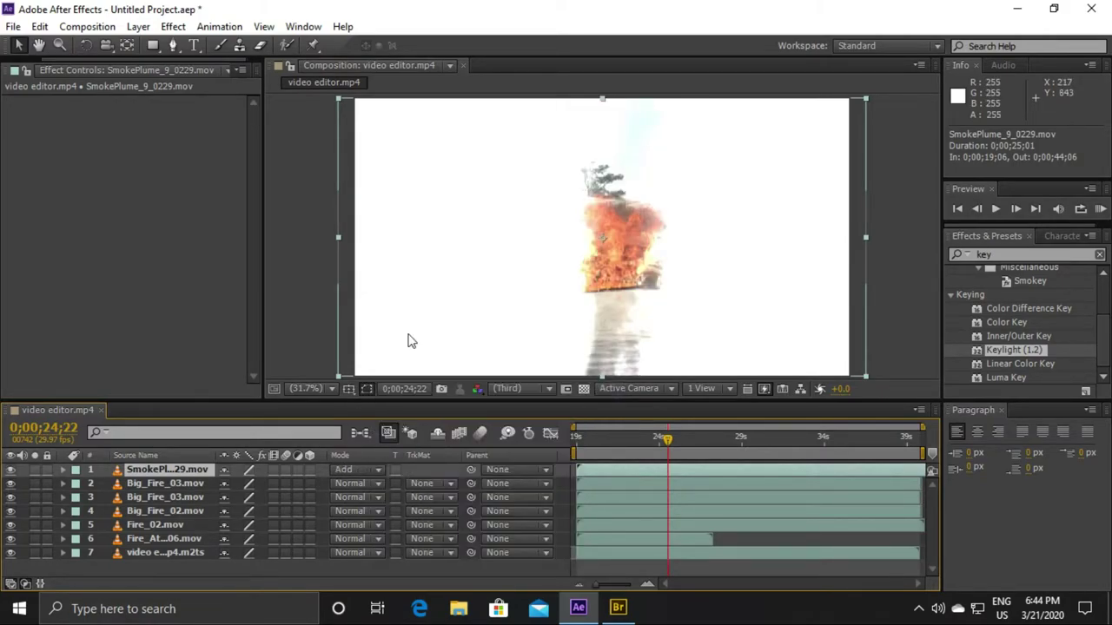
click(361, 471)
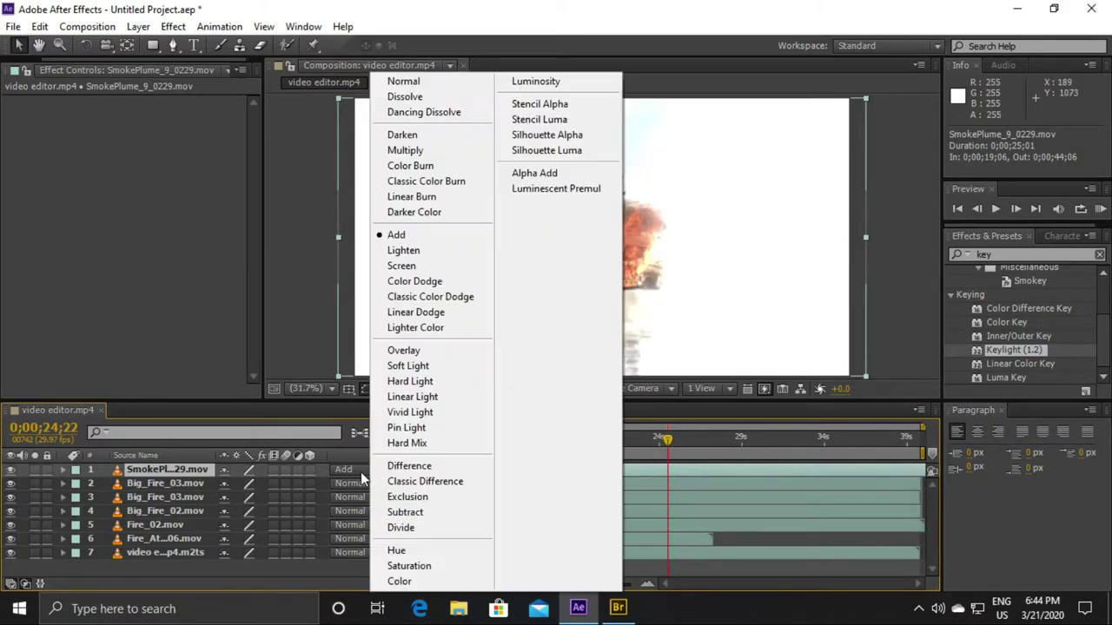
click(420, 267)
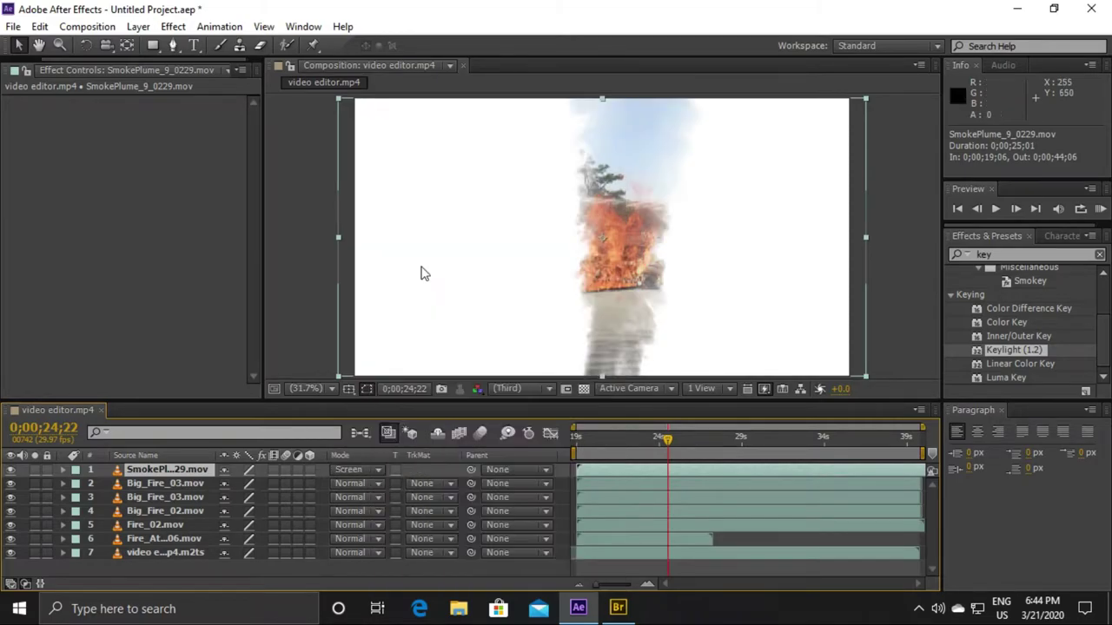
click(347, 472)
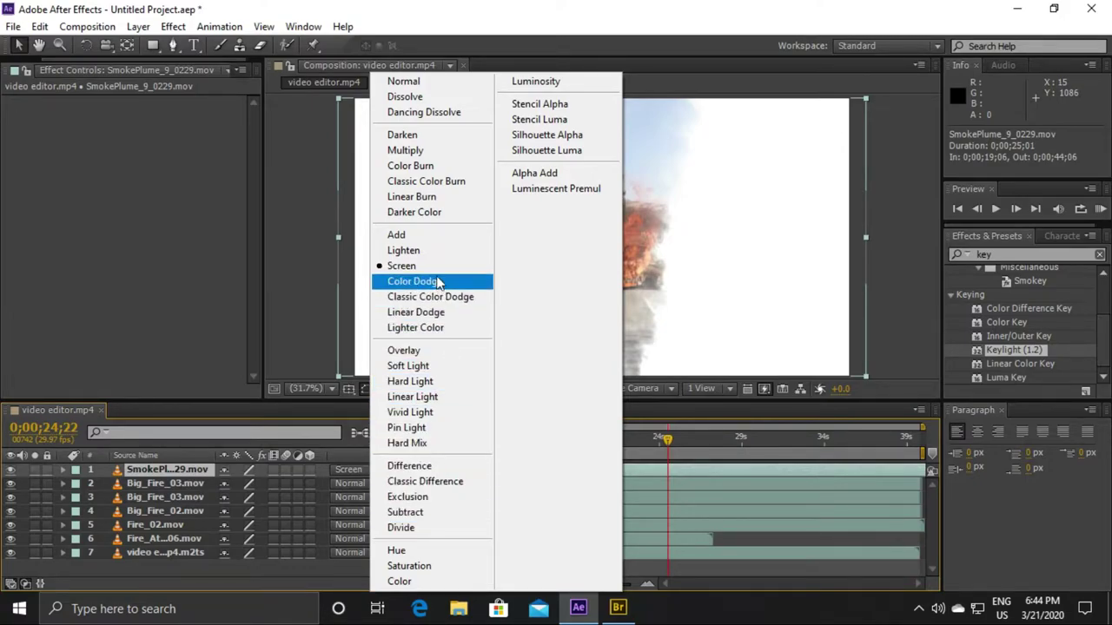
click(426, 151)
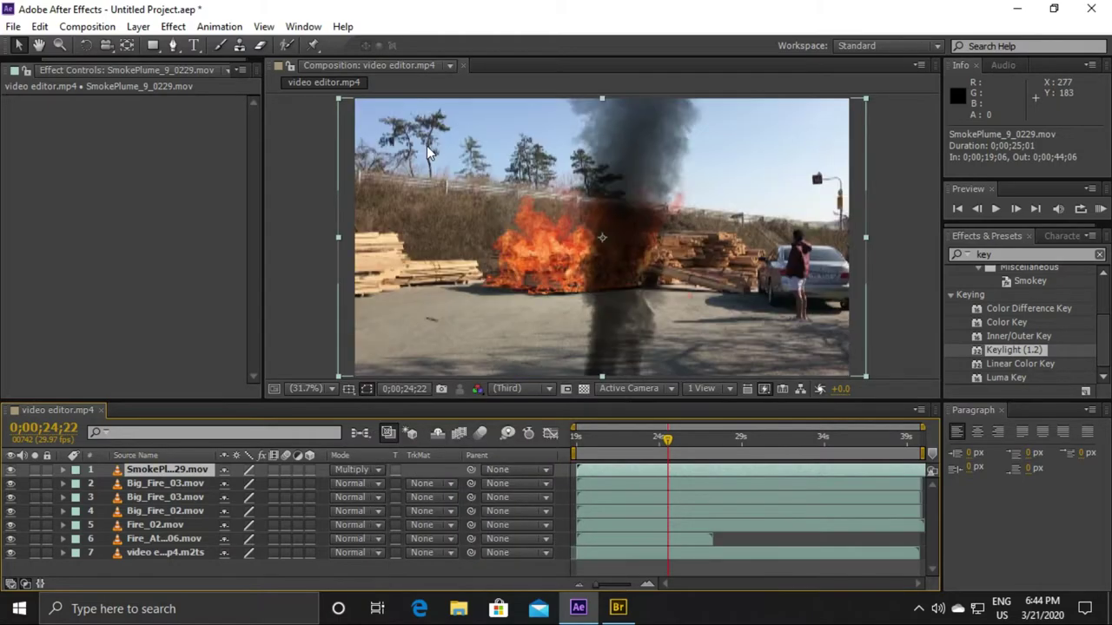
click(351, 469)
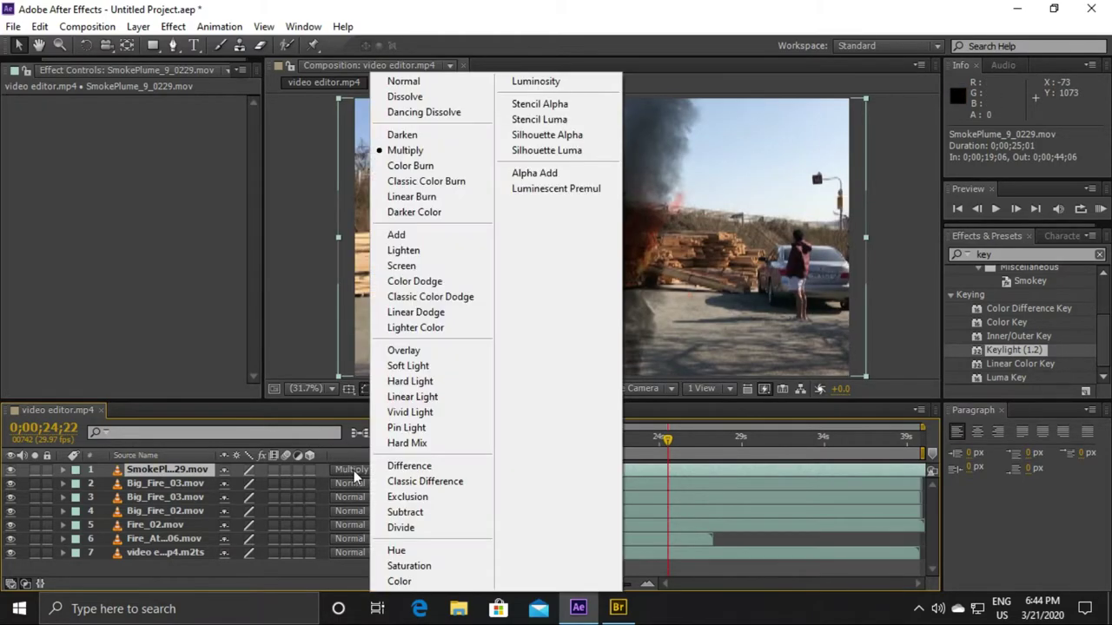
click(408, 155)
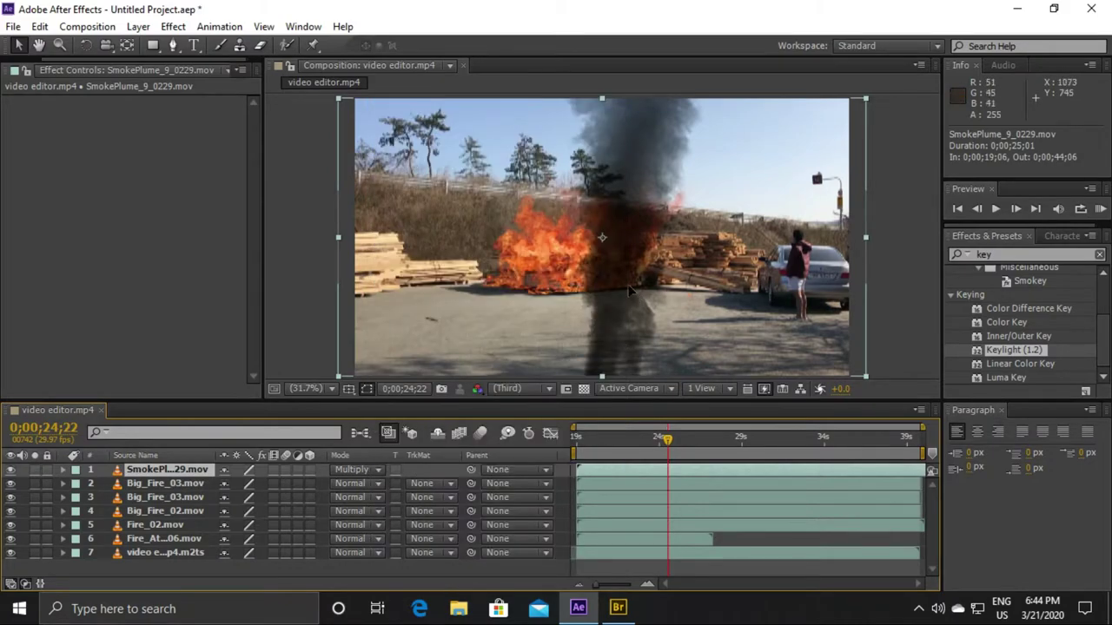
Step: Shift the smoke plume left over the woodpile, preview, and move it below both Big_Fire_03 layers
mouse_move(631, 286)
mouse_down()
mouse_move(608, 203)
mouse_move(585, 208)
mouse_up()
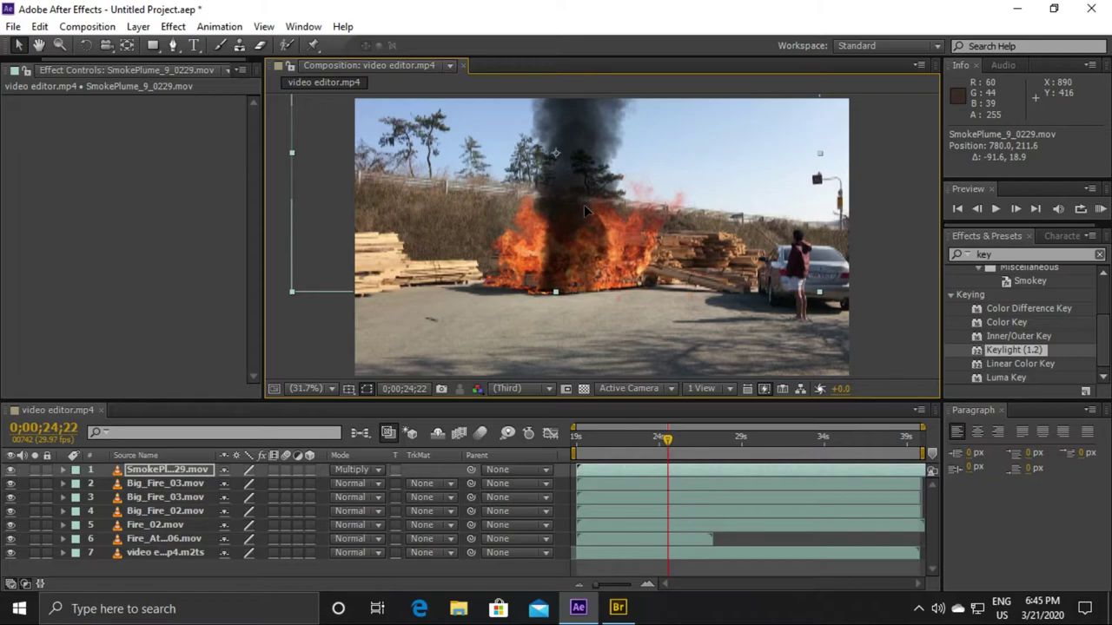
drag(584, 209, 537, 208)
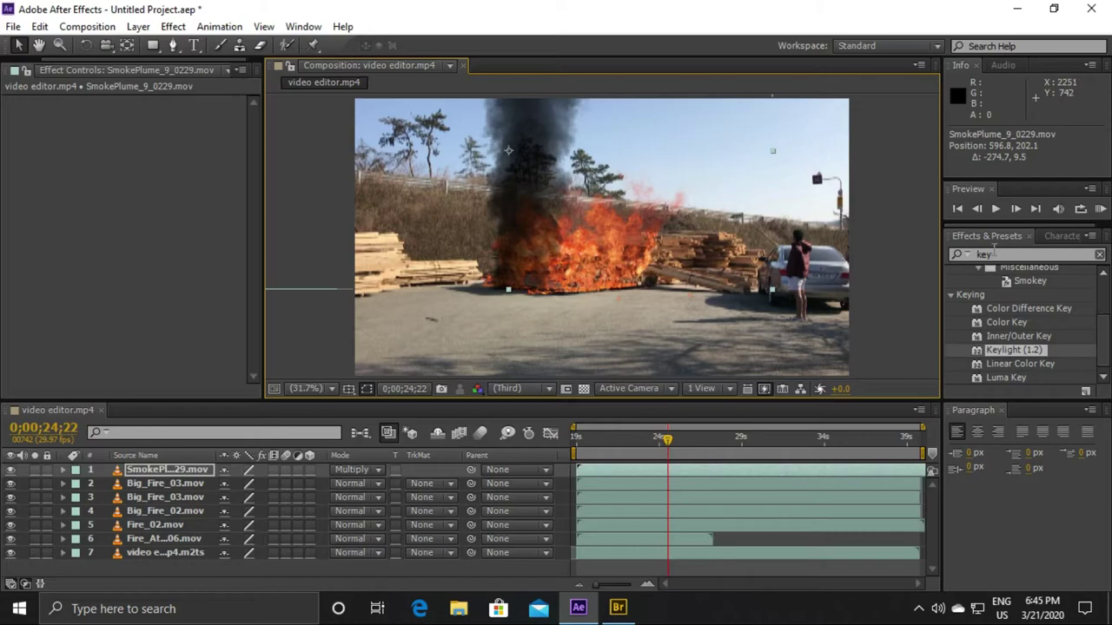
click(997, 209)
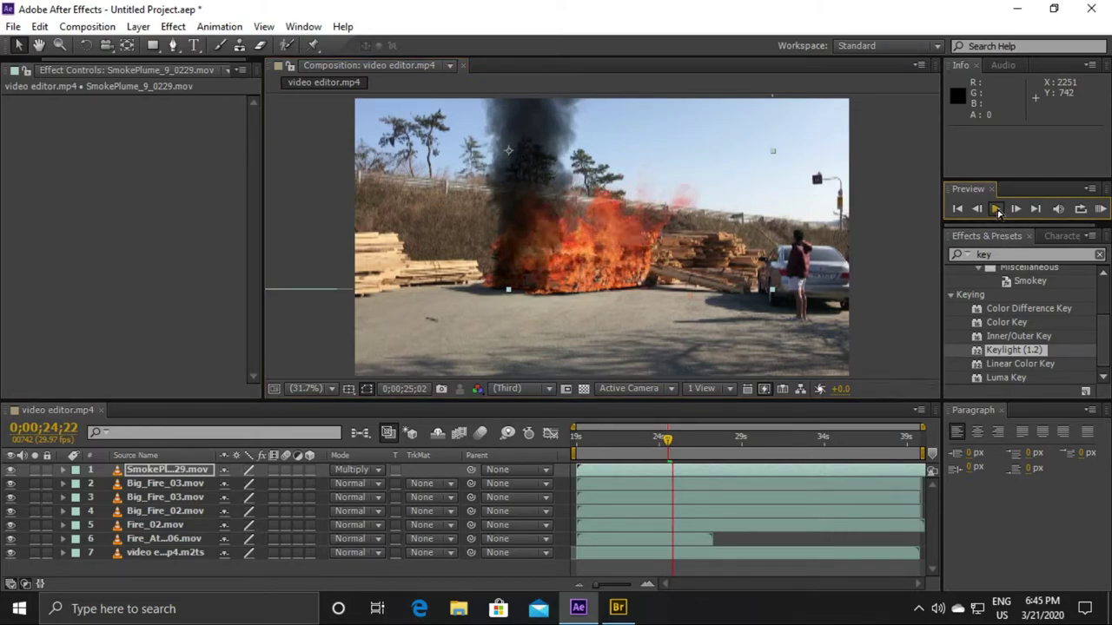
click(997, 208)
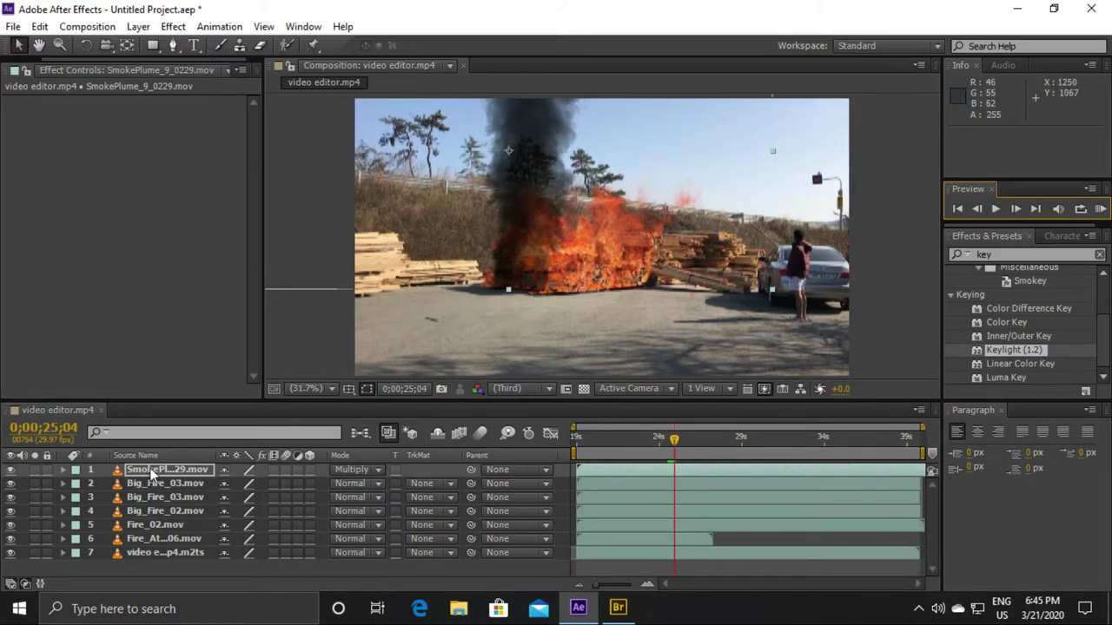
drag(152, 473, 153, 507)
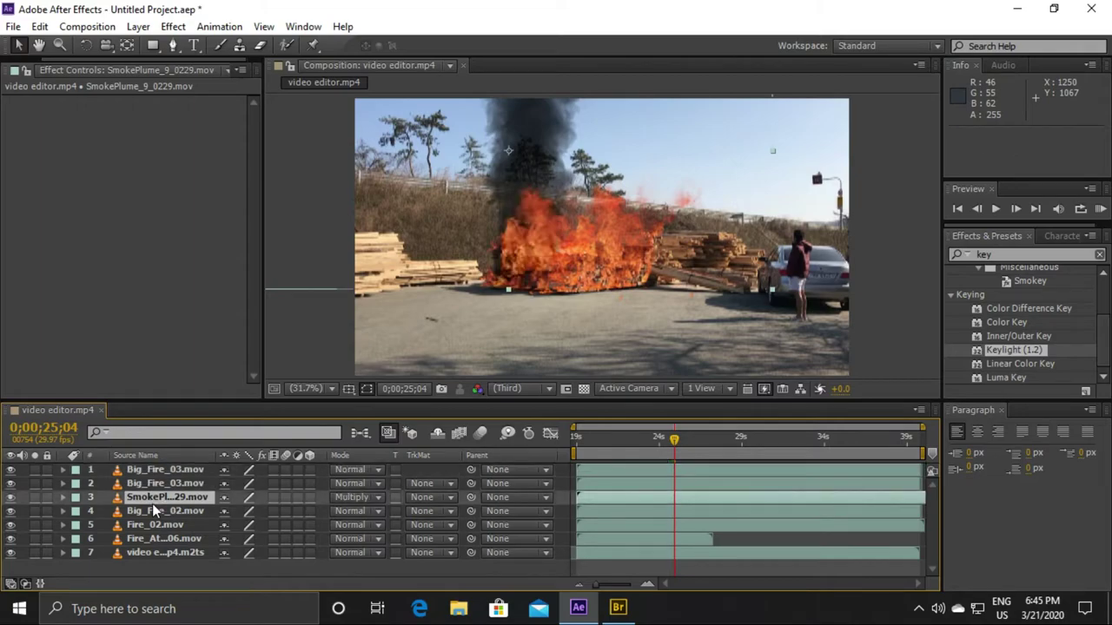
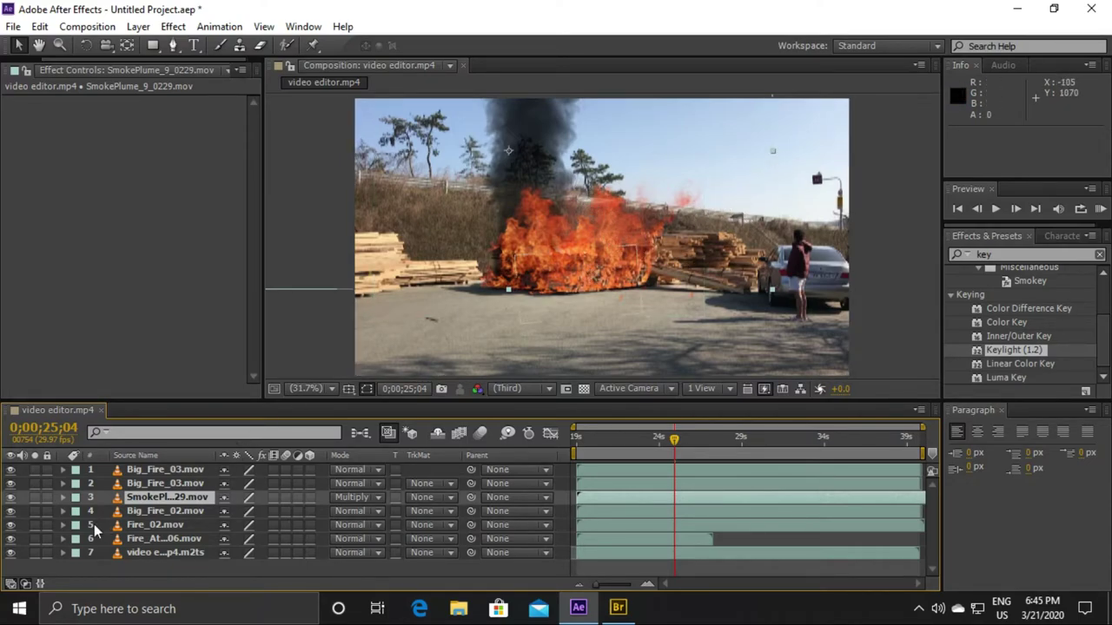
Step: Widen the SmokePlume_9_0229.mov layer to about 228% width across the burning woodpile
click(62, 497)
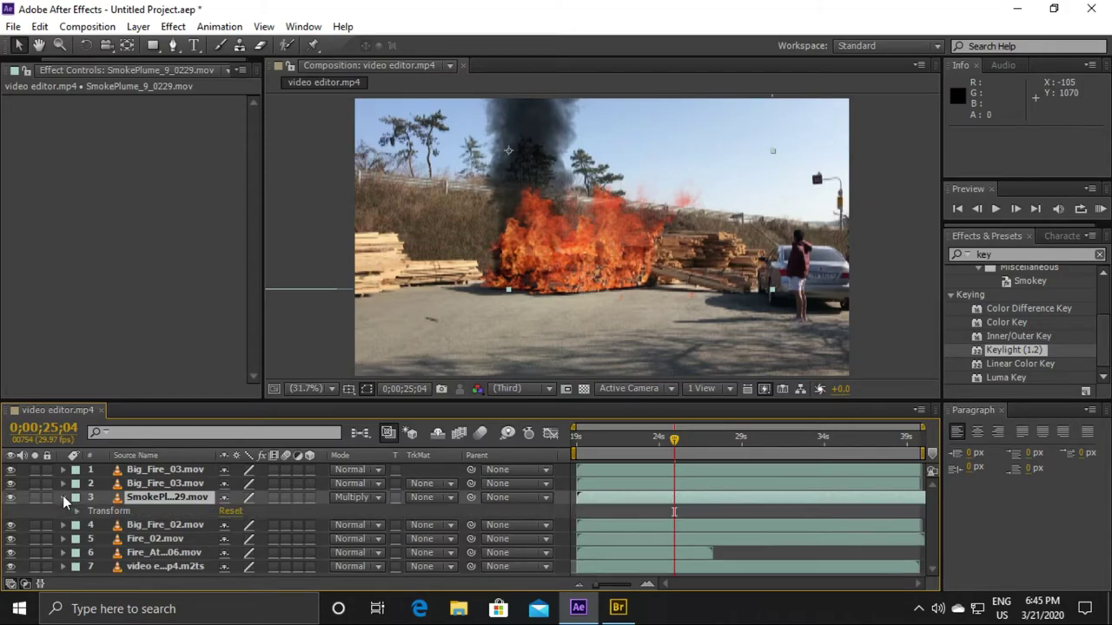
click(76, 512)
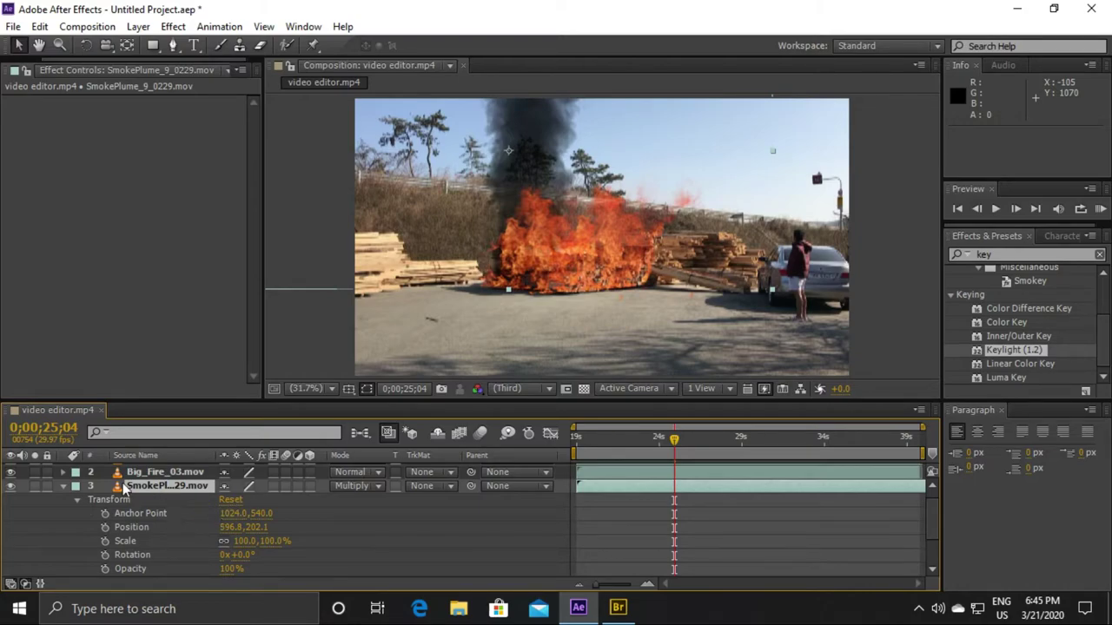
click(65, 489)
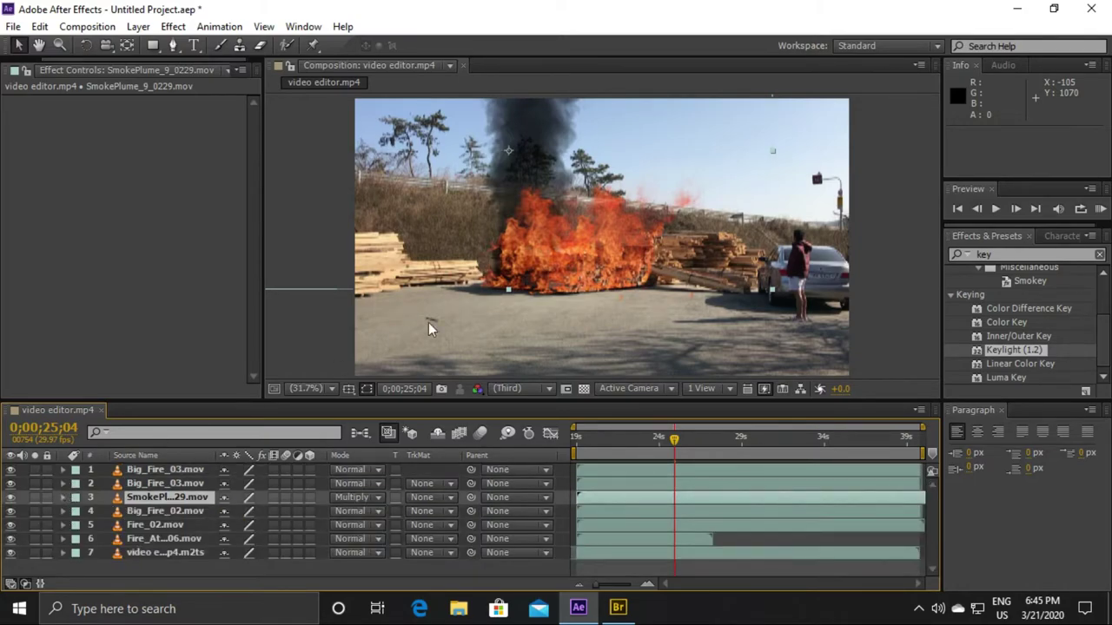
drag(773, 149, 1111, 148)
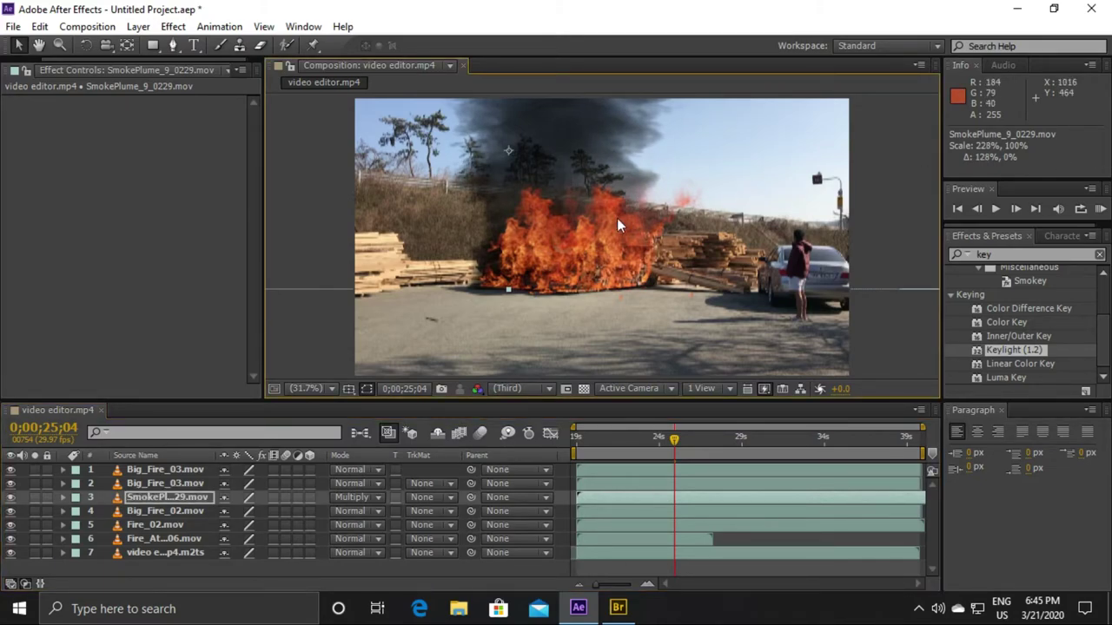
Step: Nudge the smoke plume slightly right over the fire and preview the composite
click(1000, 210)
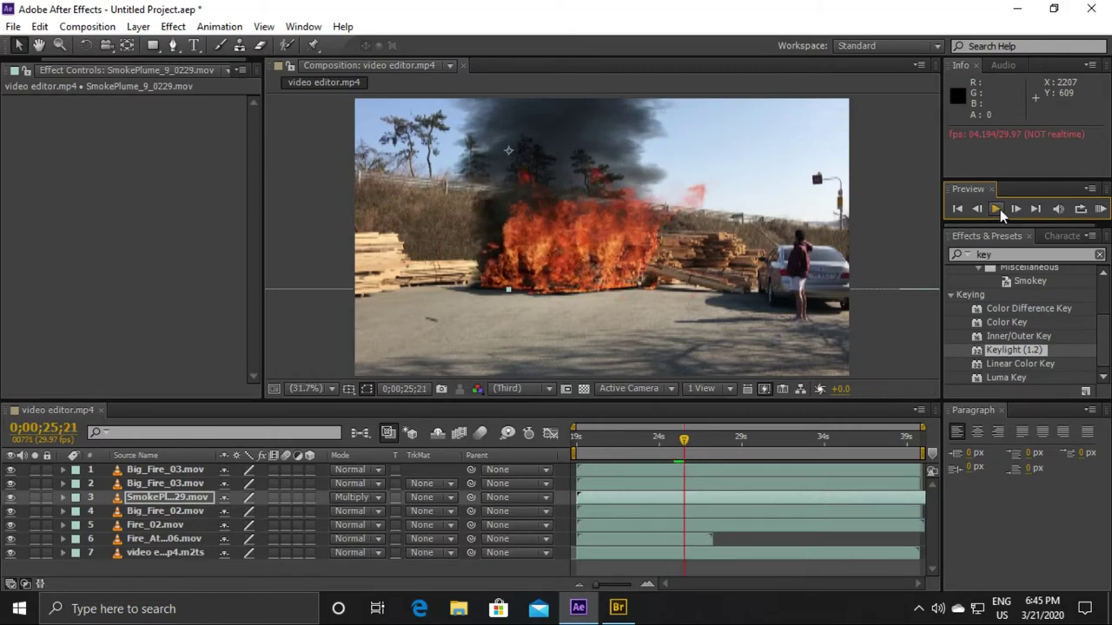
drag(563, 240, 584, 227)
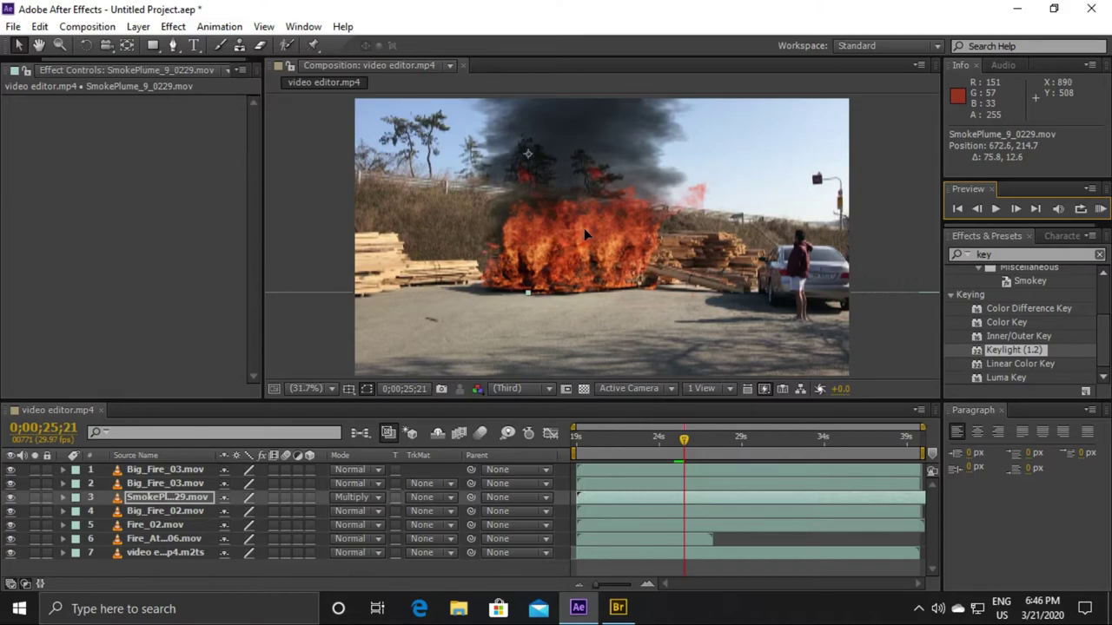
click(997, 208)
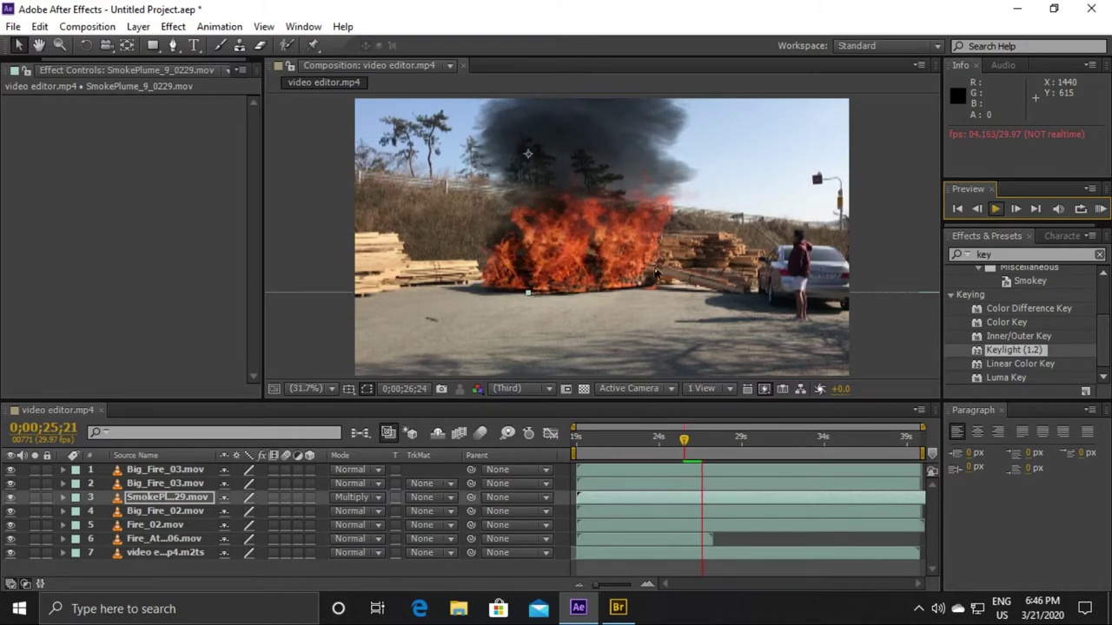
click(702, 441)
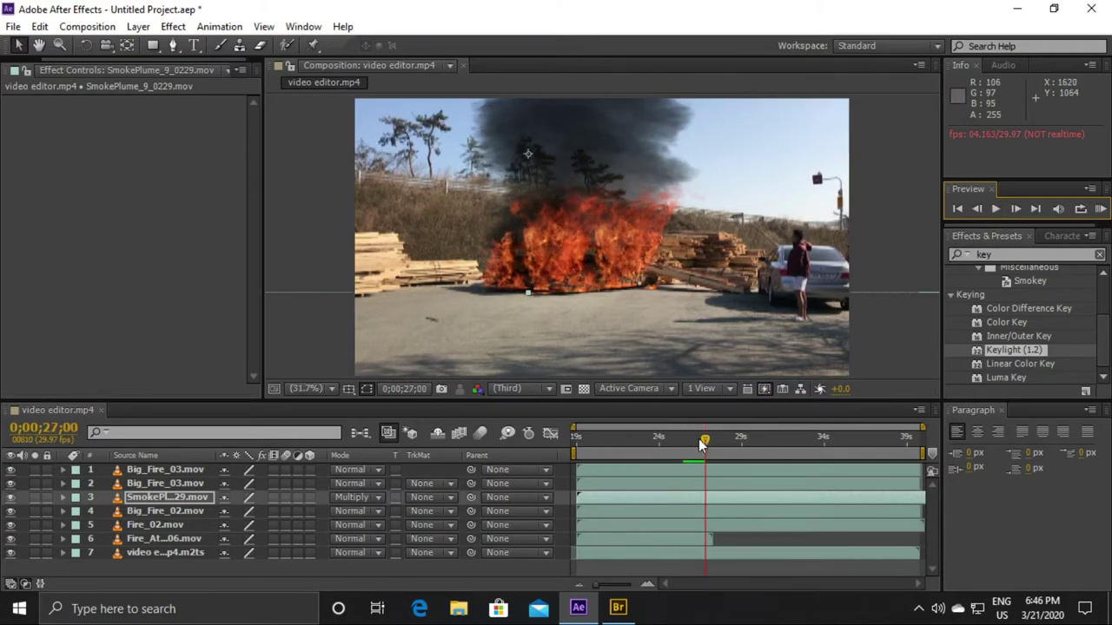
Step: Rewind to 0;00;19;06, deselect the layer, and bring back the Project panel
drag(703, 441, 500, 449)
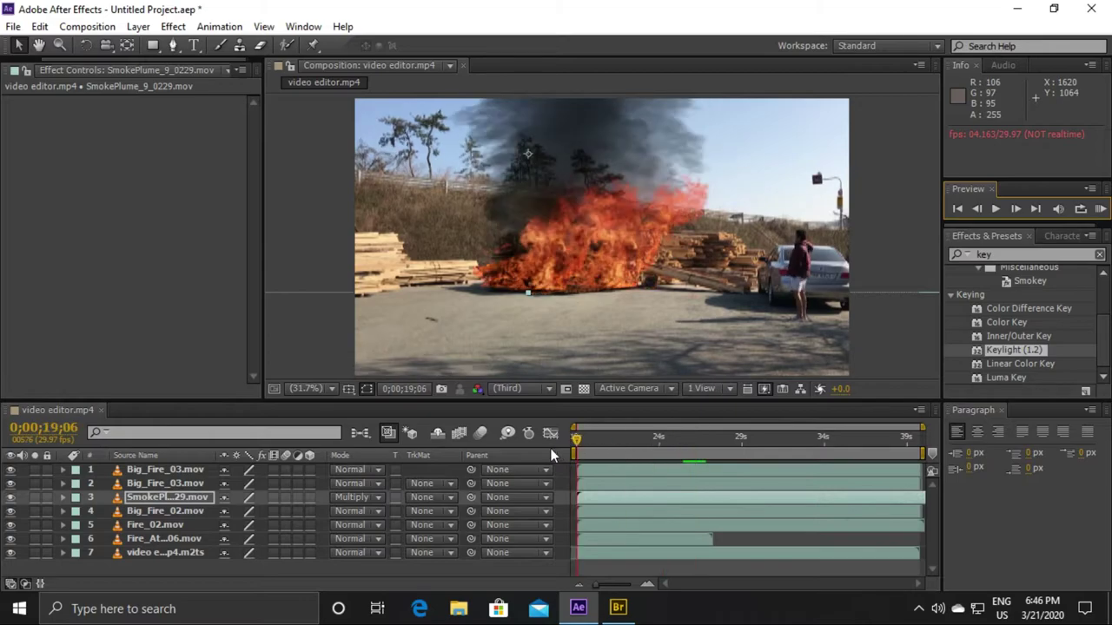
click(98, 563)
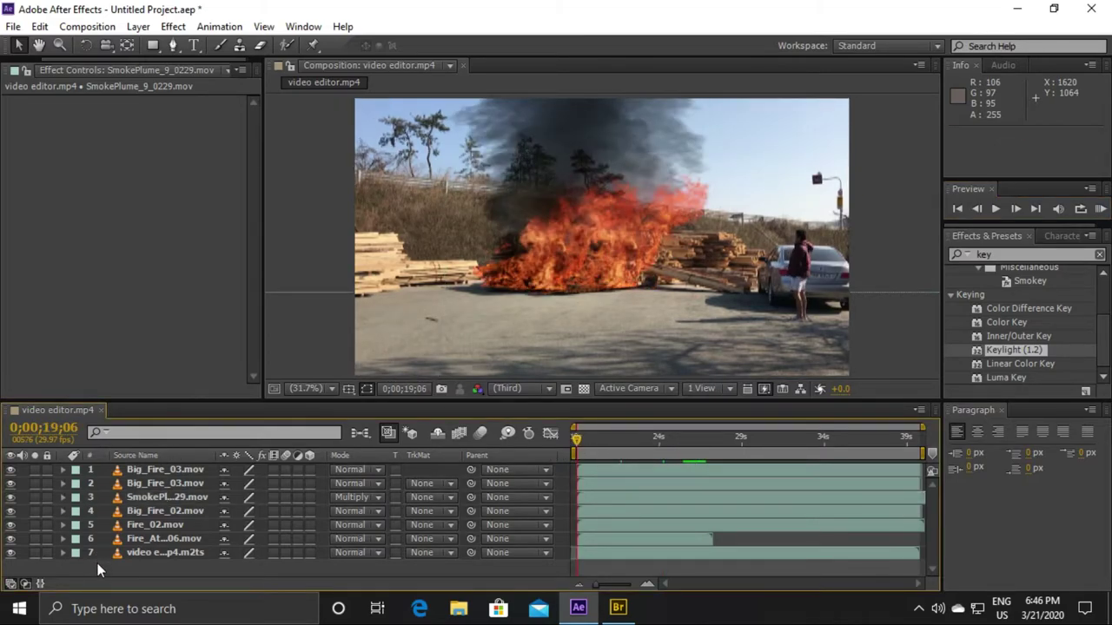
click(71, 73)
click(15, 95)
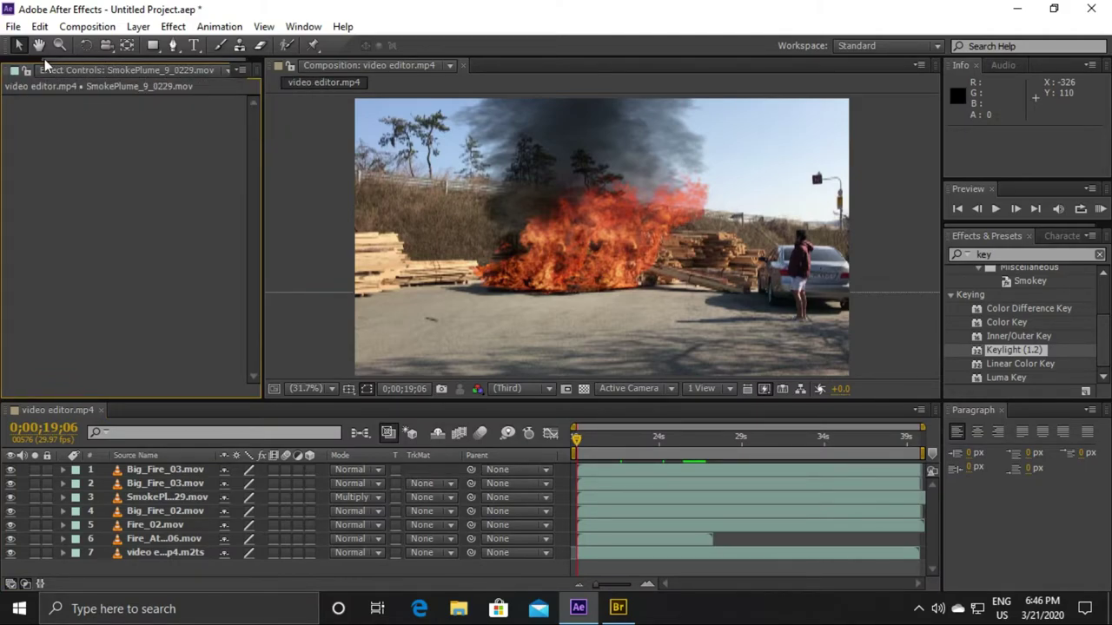
click(24, 69)
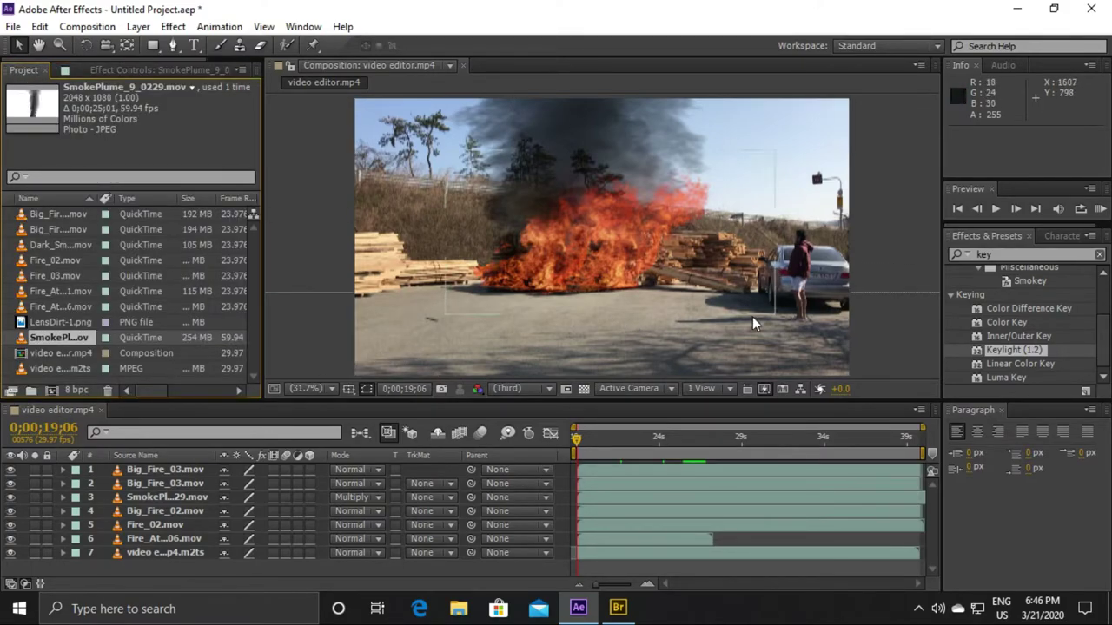
Step: In Bridge, back out to the Desktop listing and browse the New Volume (E:) drive
click(619, 608)
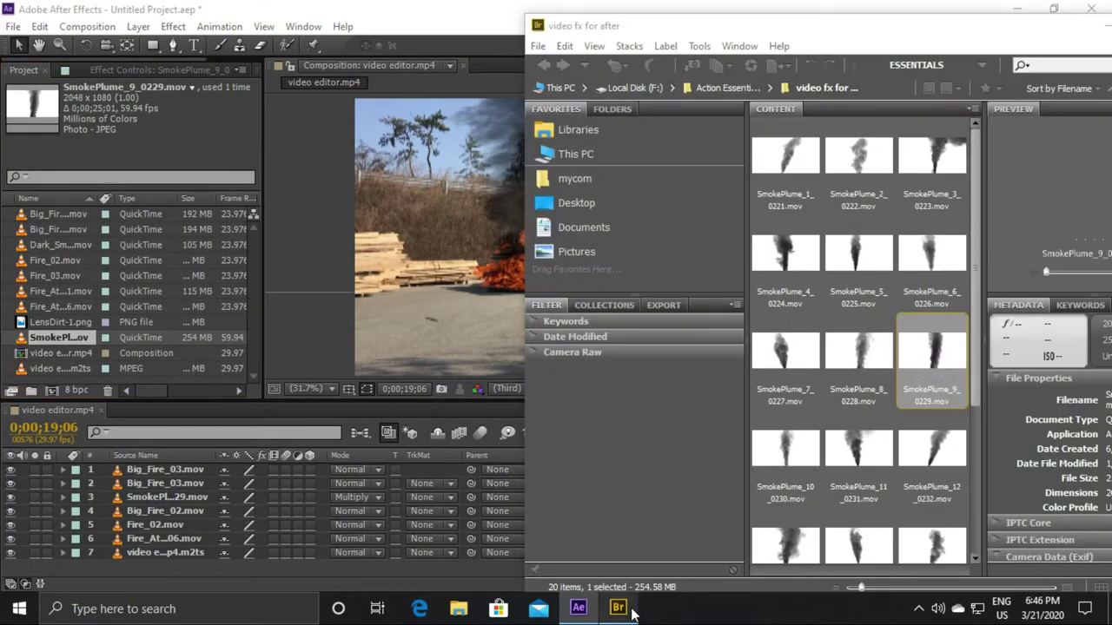
click(545, 65)
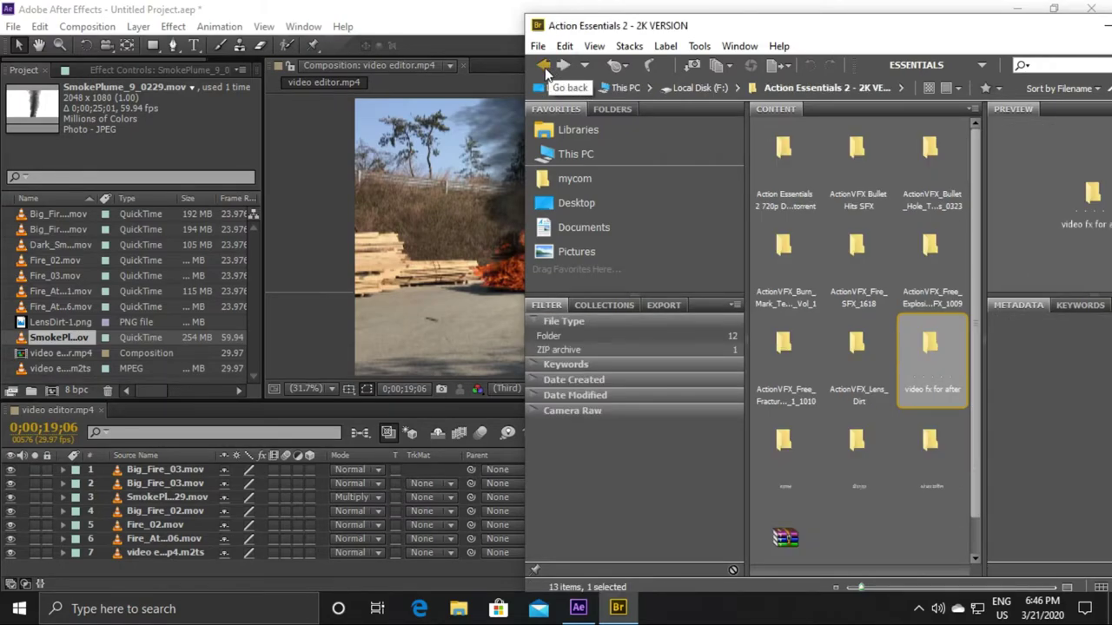
click(545, 68)
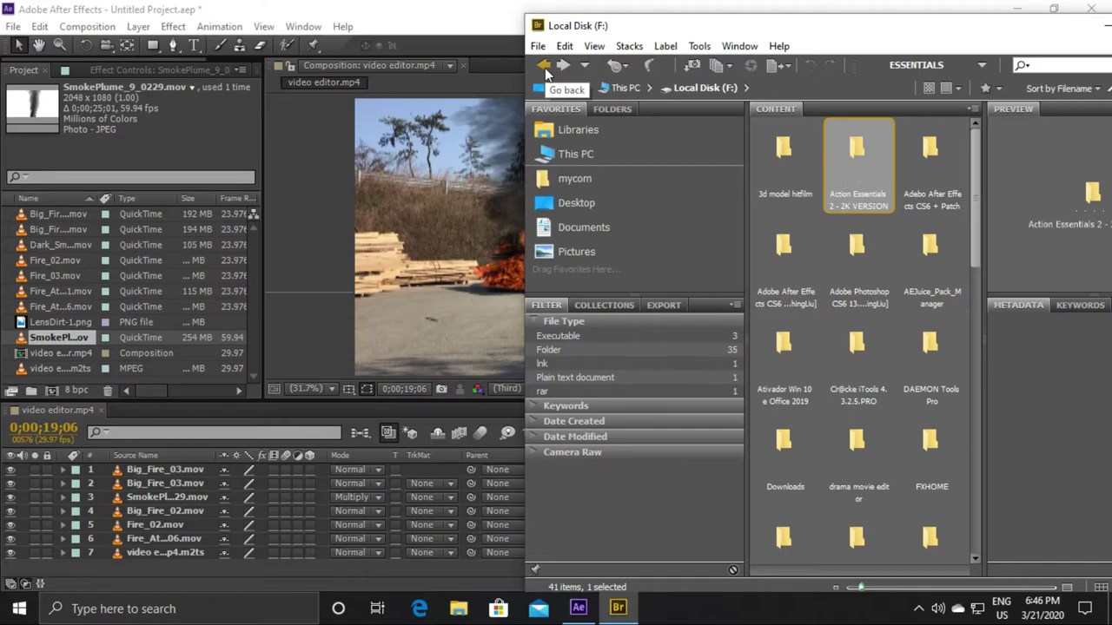
click(545, 68)
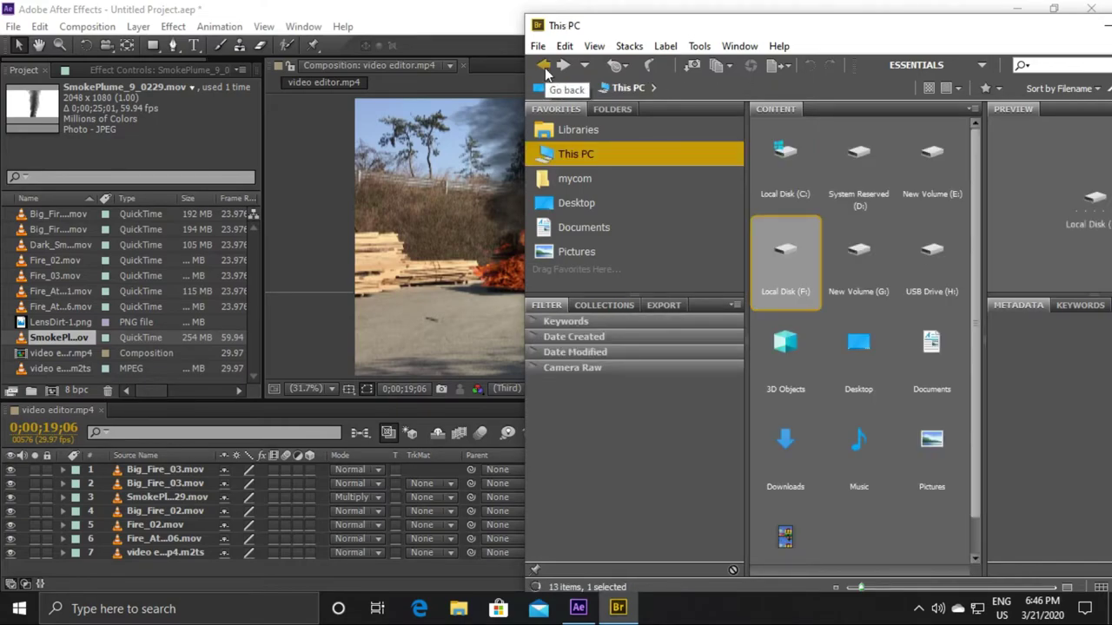
click(544, 66)
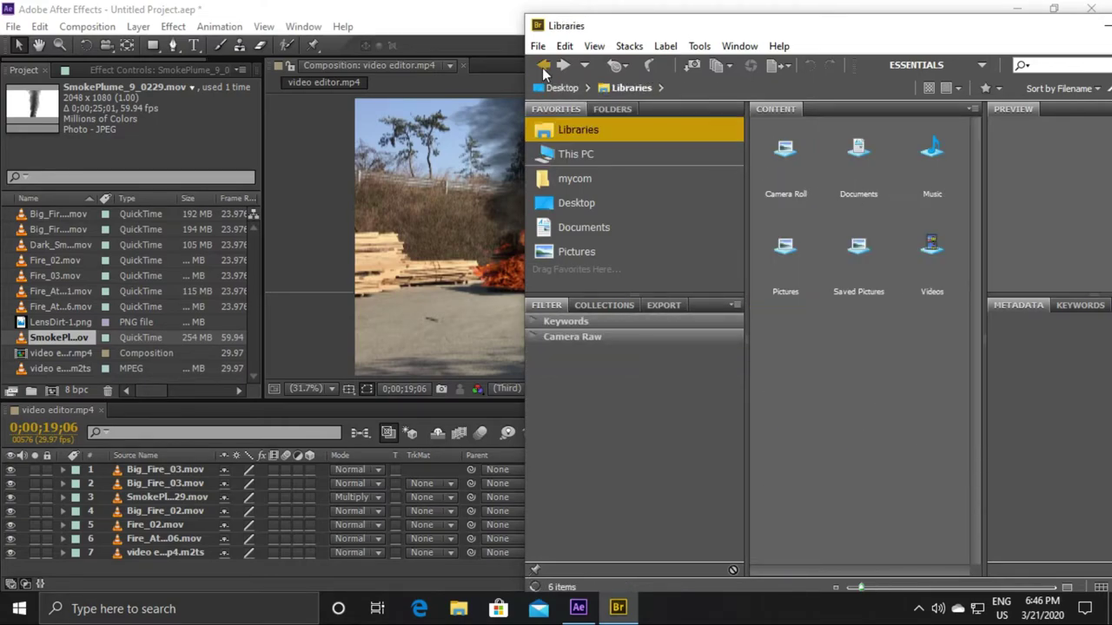
click(544, 66)
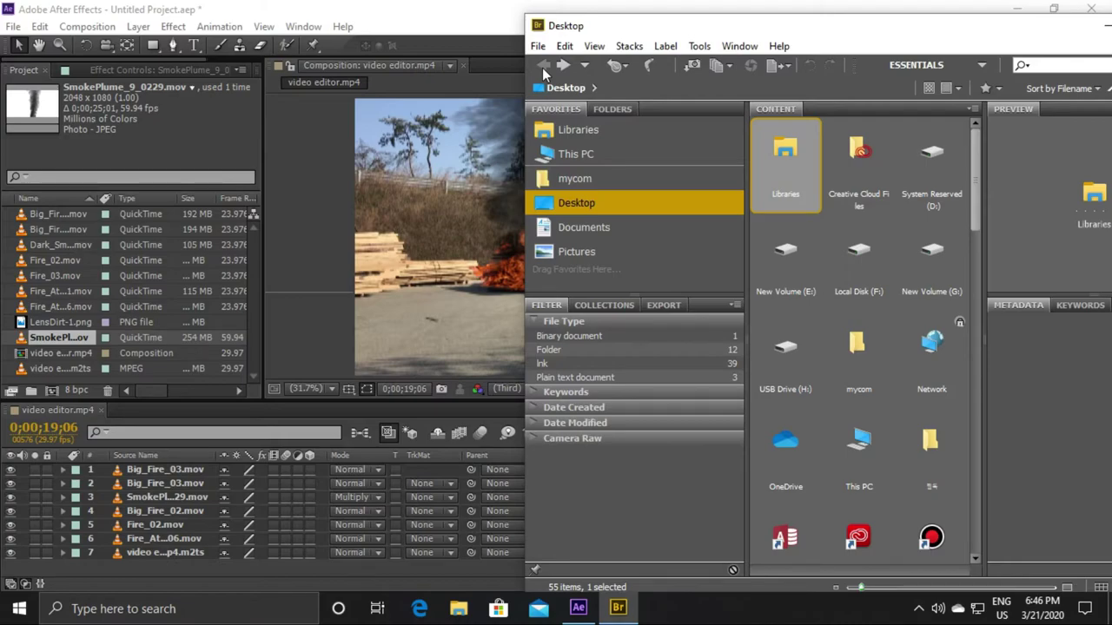
double_click(797, 270)
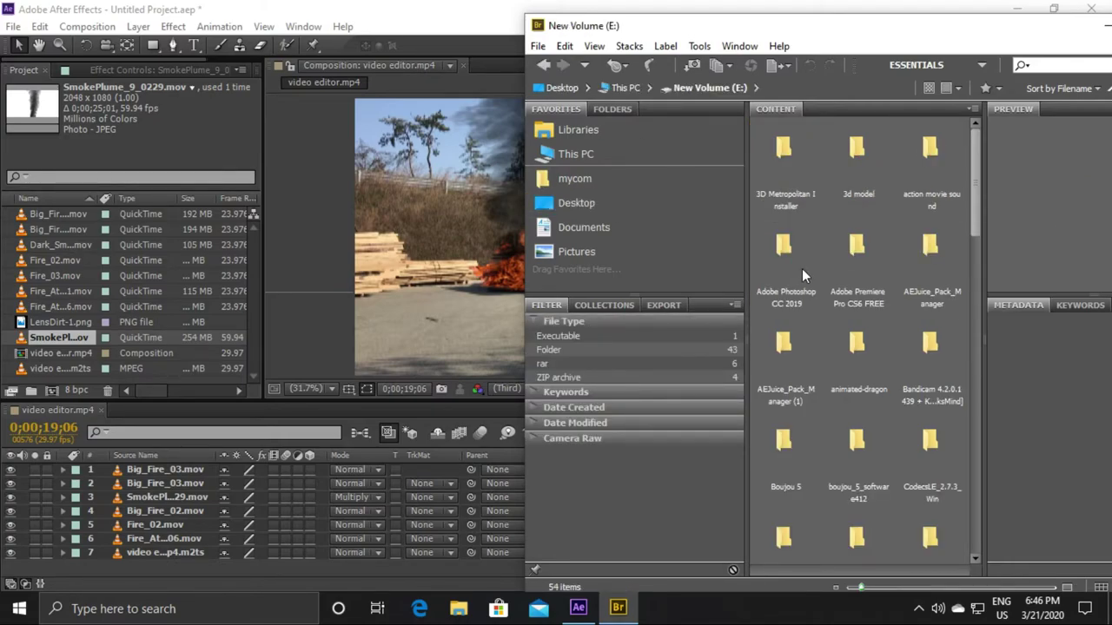
scroll(860, 416, down, 3)
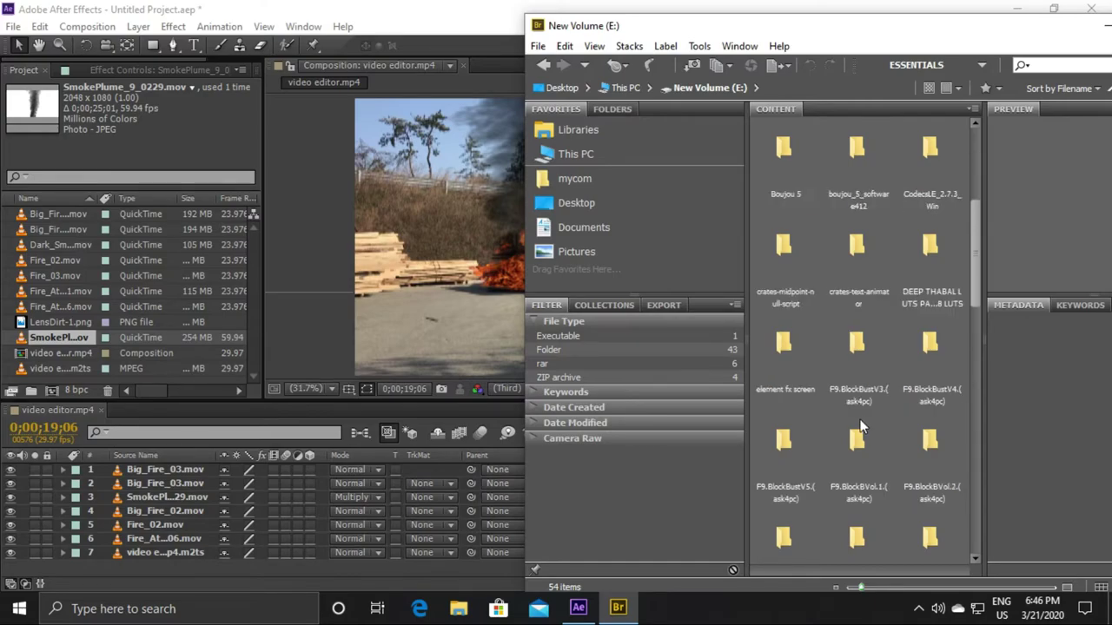
scroll(860, 421, down, 2)
scroll(859, 426, up, 5)
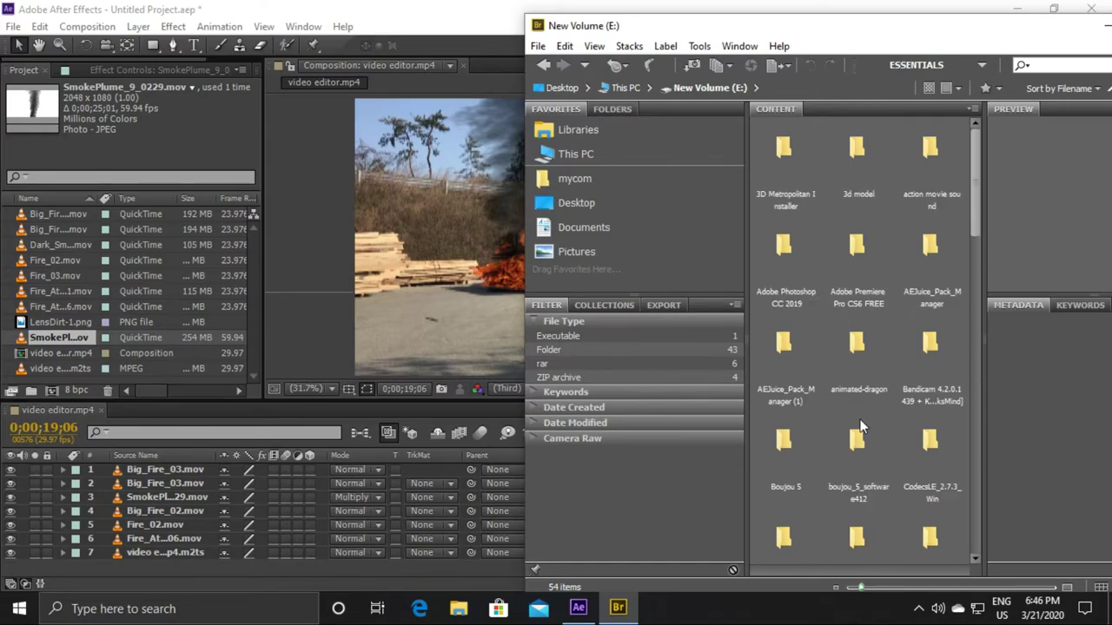
click(541, 67)
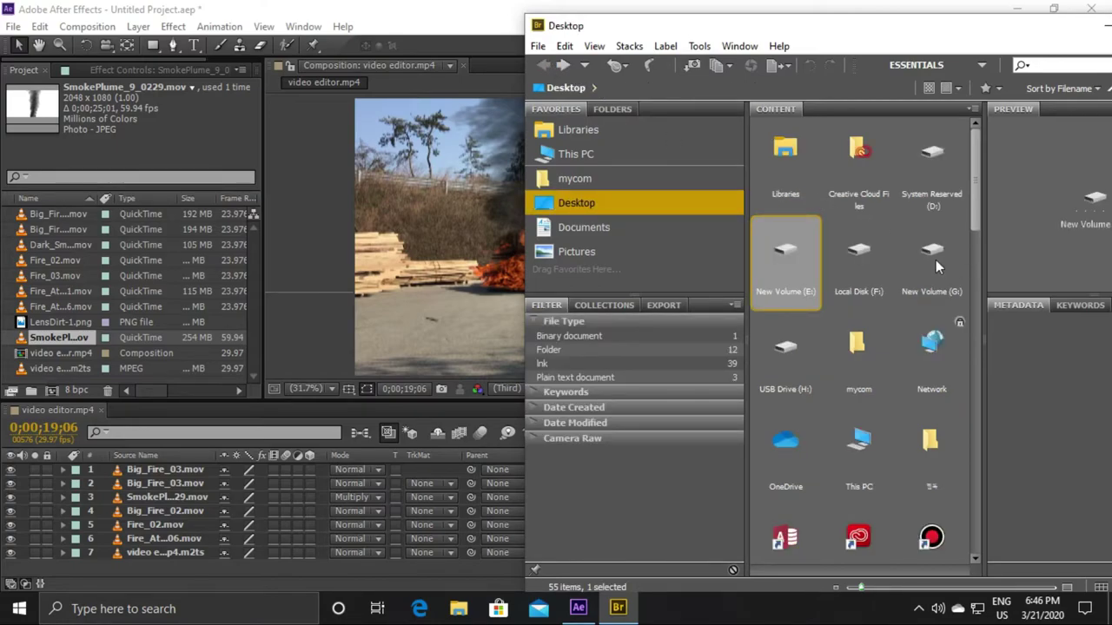
Step: Open Local Disk (F:) > Action Essentials 2 > 15. Smoke_Charges and select Smoke_Charge_01.mov
double_click(860, 256)
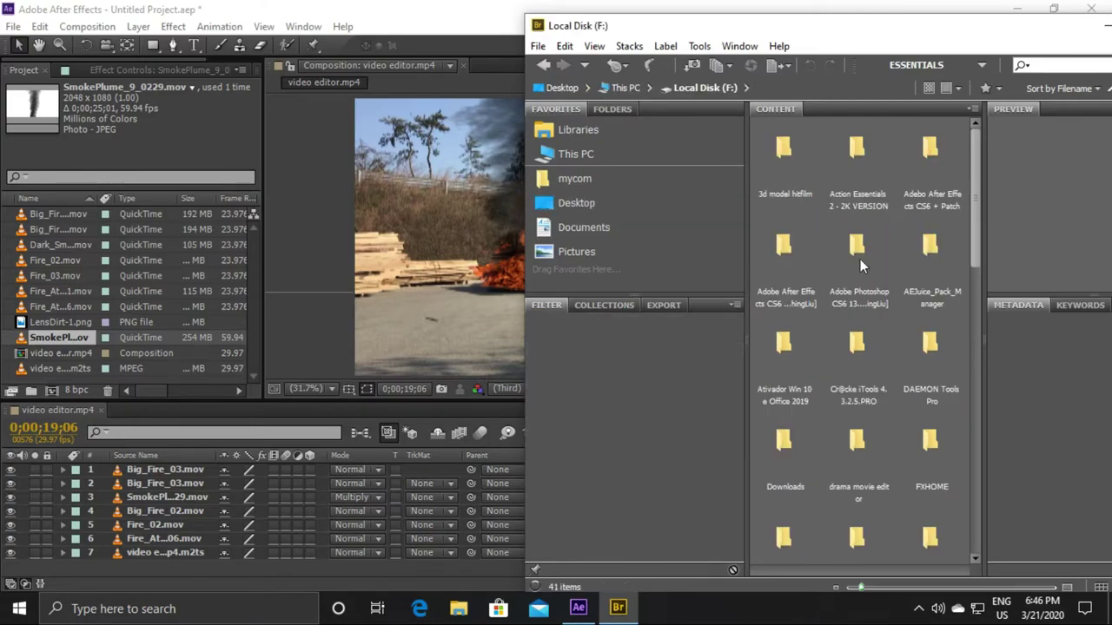
double_click(866, 204)
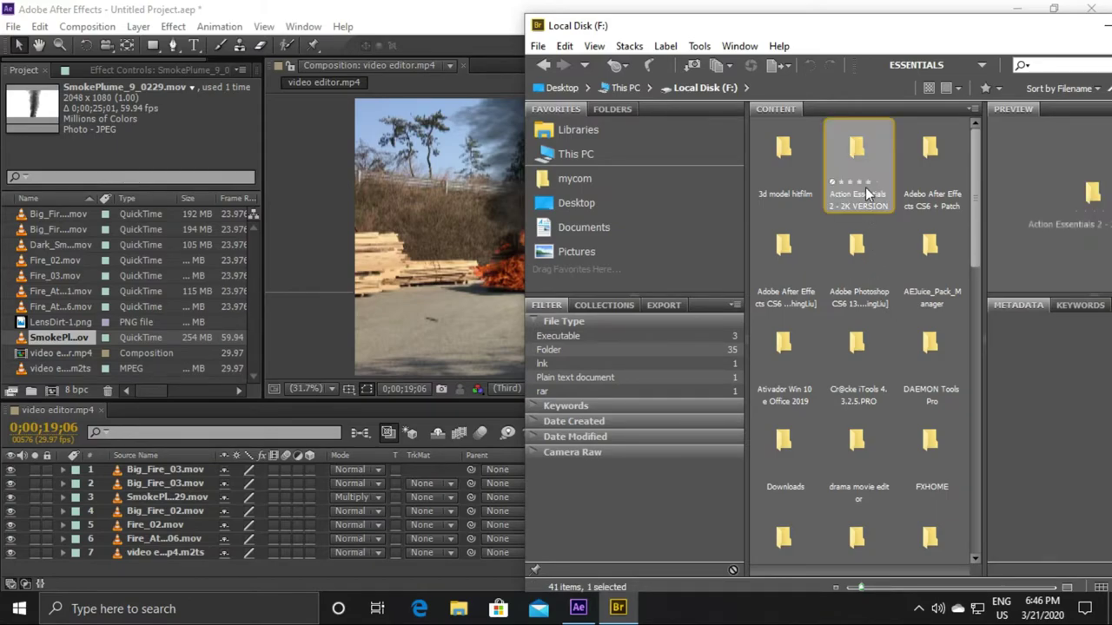
double_click(791, 198)
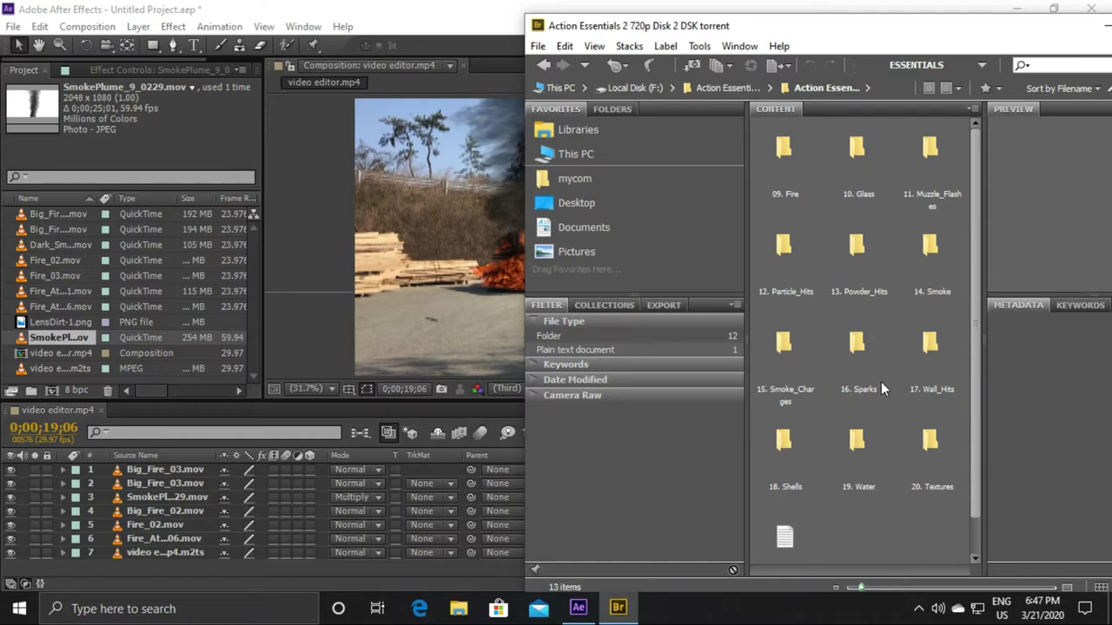
click(938, 287)
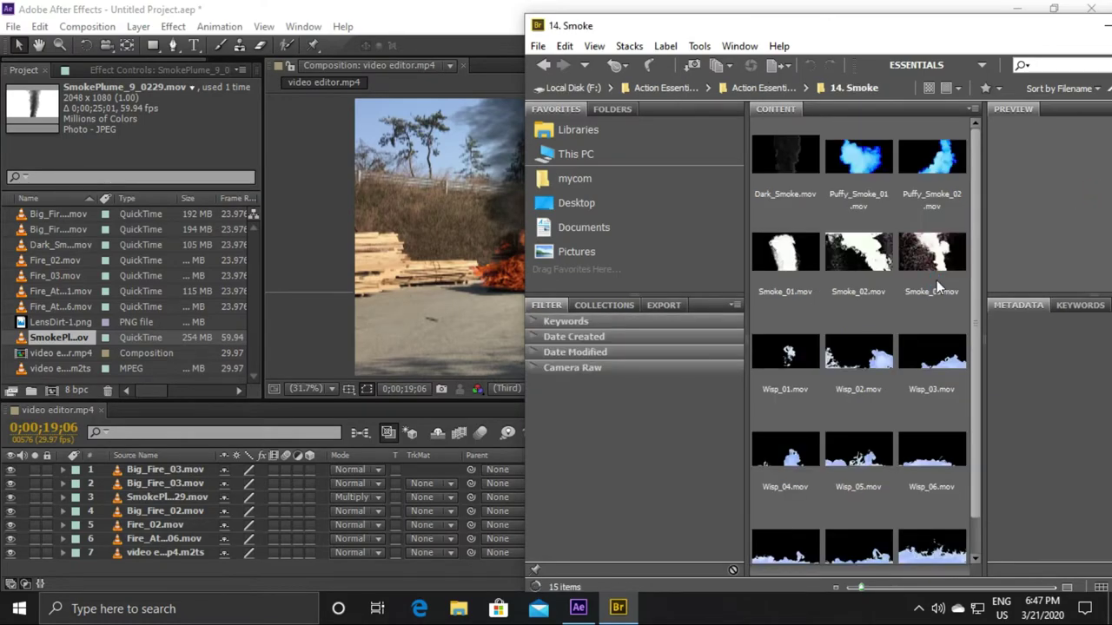
click(543, 66)
double_click(793, 344)
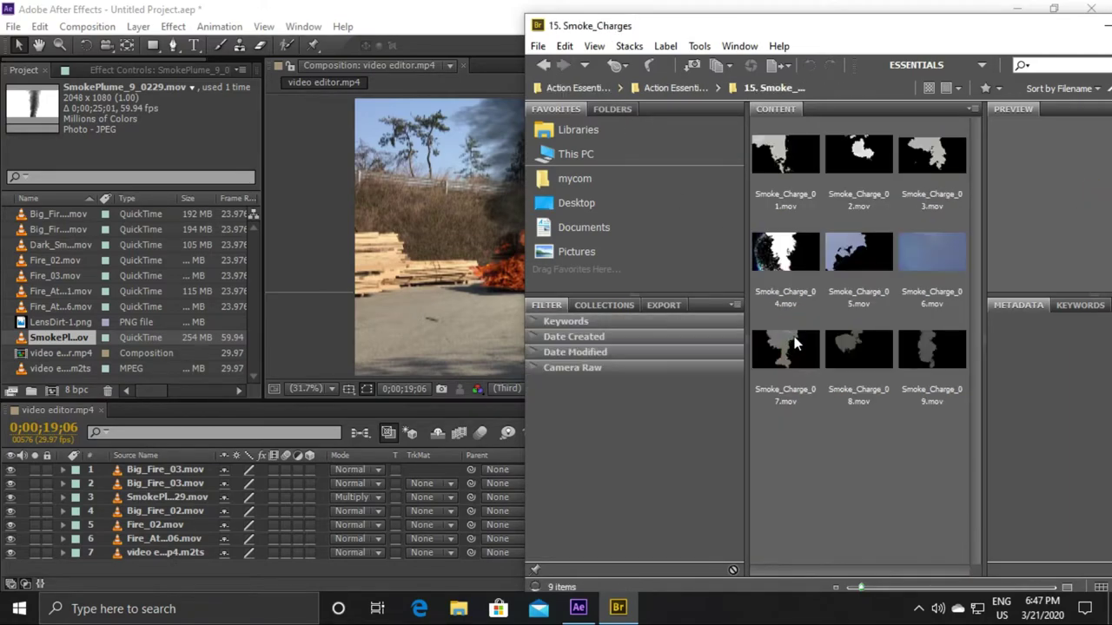
click(794, 169)
Step: Import Smoke_Charge_01.mov, add it as the top layer, and scrub ahead to view it
drag(795, 183, 54, 372)
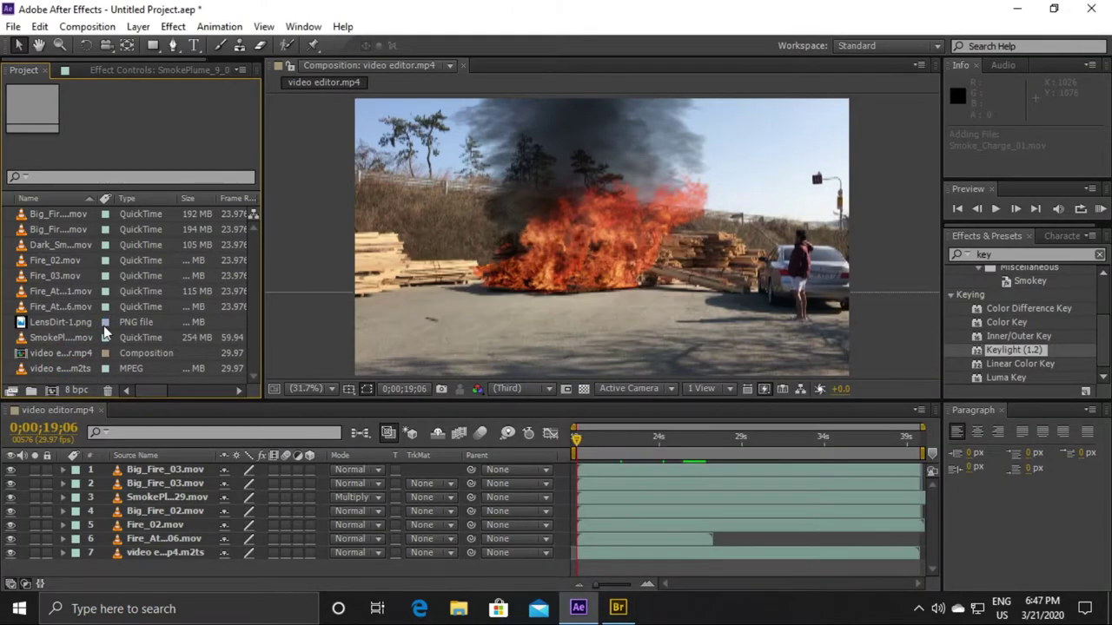
drag(80, 337, 175, 466)
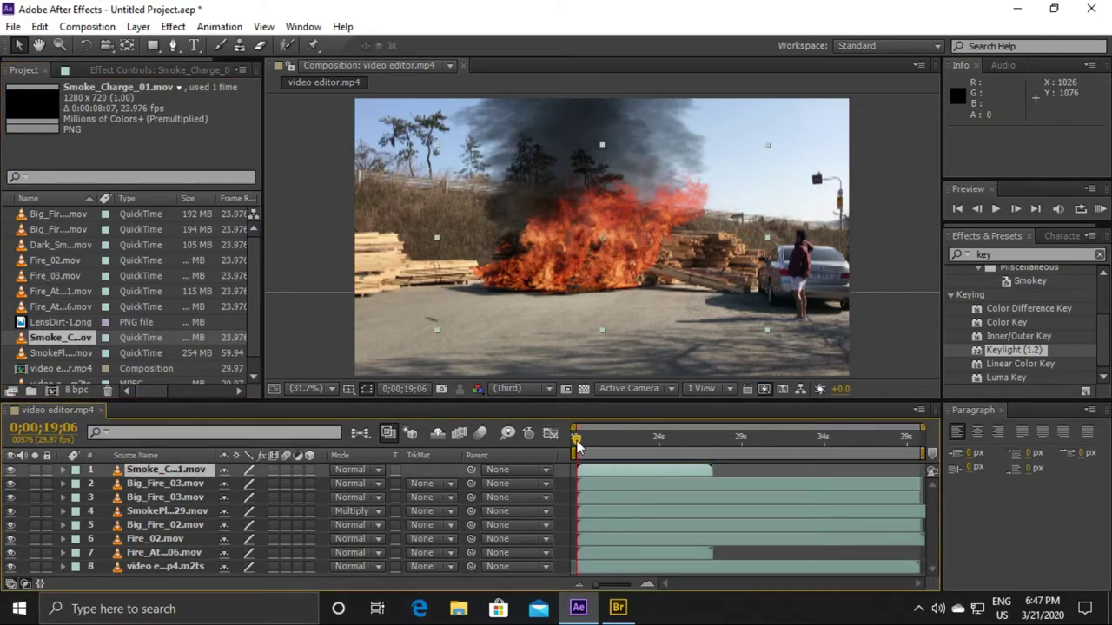
drag(577, 441, 595, 441)
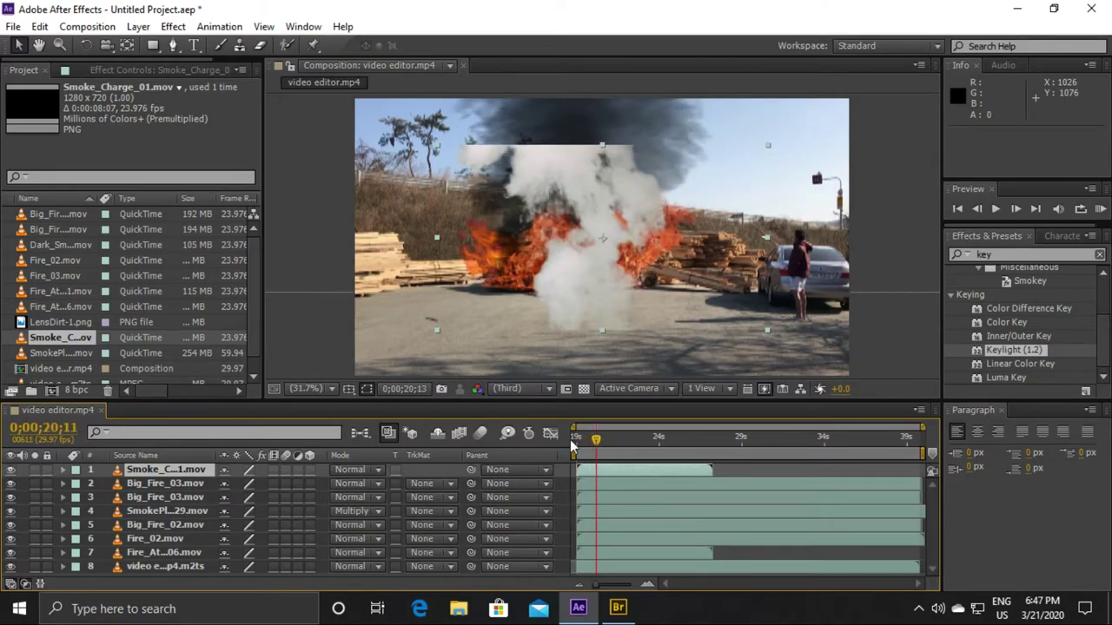
Step: Return to 0;00;19;06 and delete the Smoke_Charge_01 layer from the composition
click(572, 441)
click(183, 469)
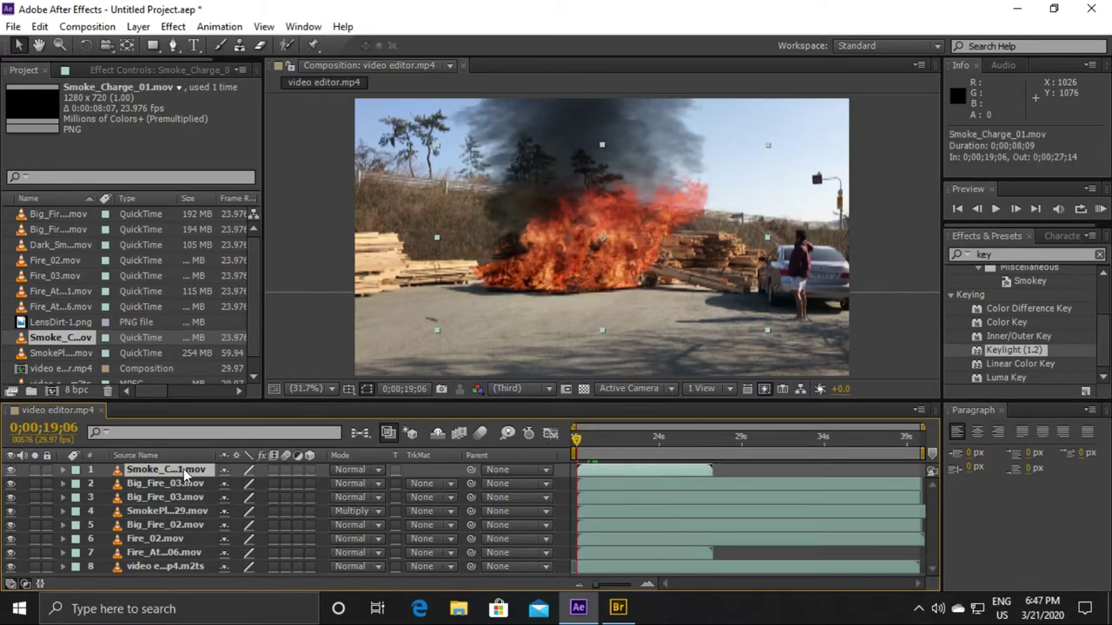
key(Delete)
click(618, 608)
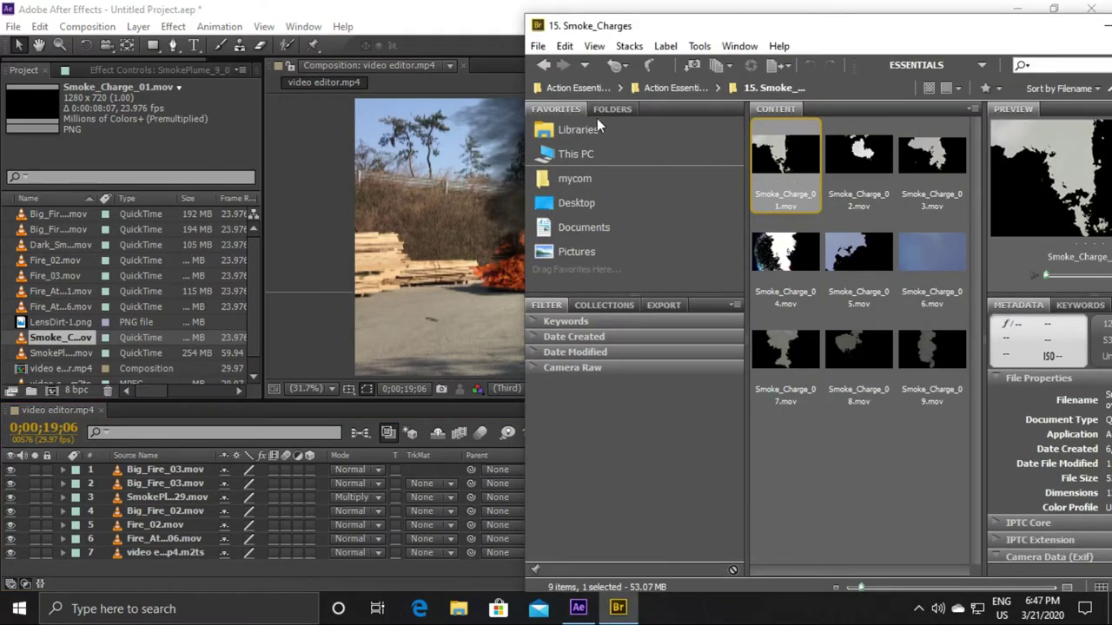
Step: Go back to the footage folders, open 14. Smoke, and select Puffy_Smoke_01.mov
click(543, 66)
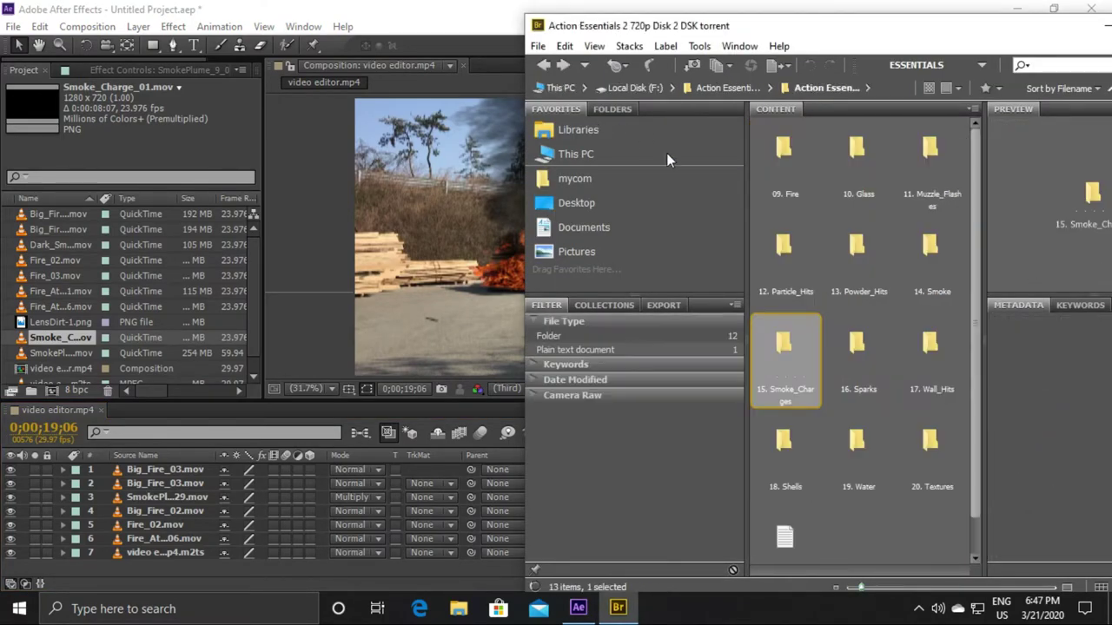
double_click(927, 262)
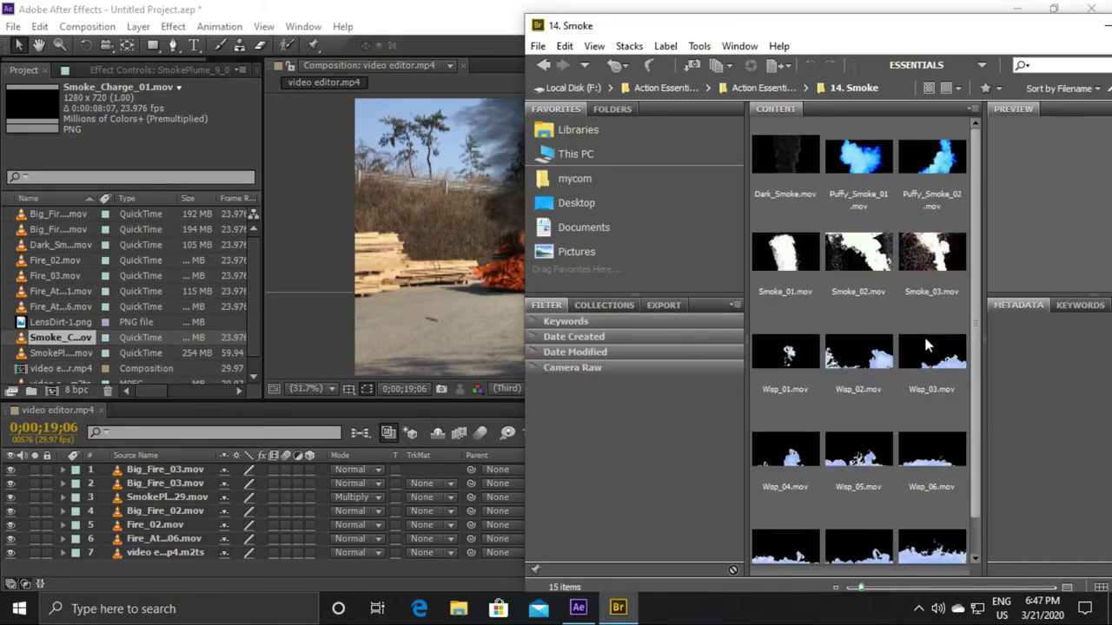
scroll(924, 346, down, 1)
scroll(925, 345, up, 1)
click(874, 171)
Step: Add Puffy_Smoke_01.mov to the project and composition, then move it up over the fire
mouse_move(875, 170)
mouse_down()
mouse_move(10, 367)
mouse_move(74, 344)
mouse_up()
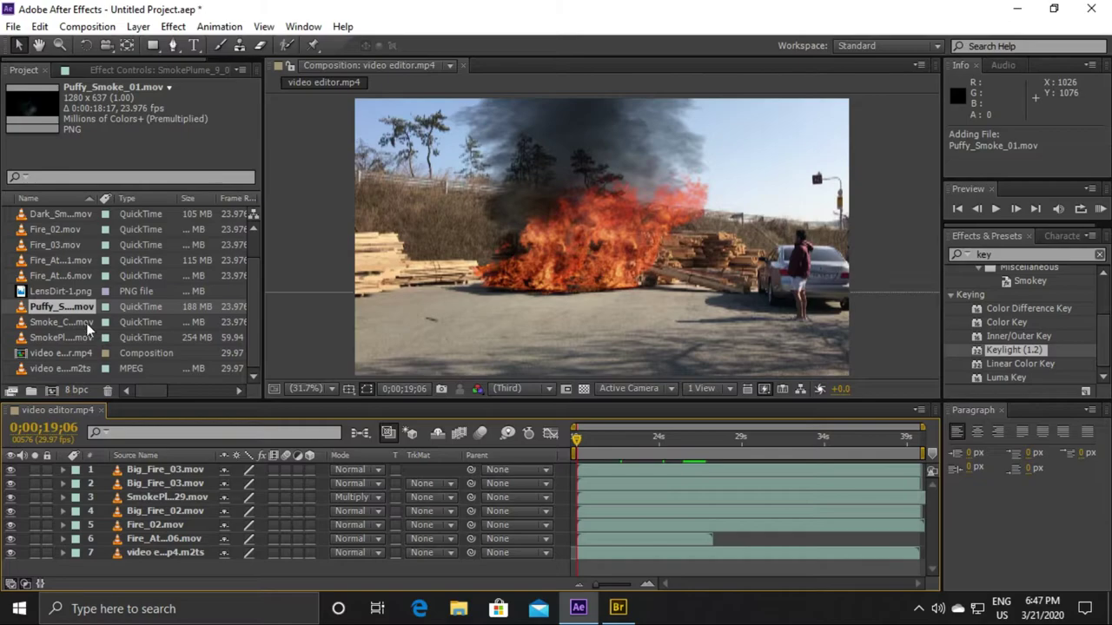
drag(85, 310, 195, 469)
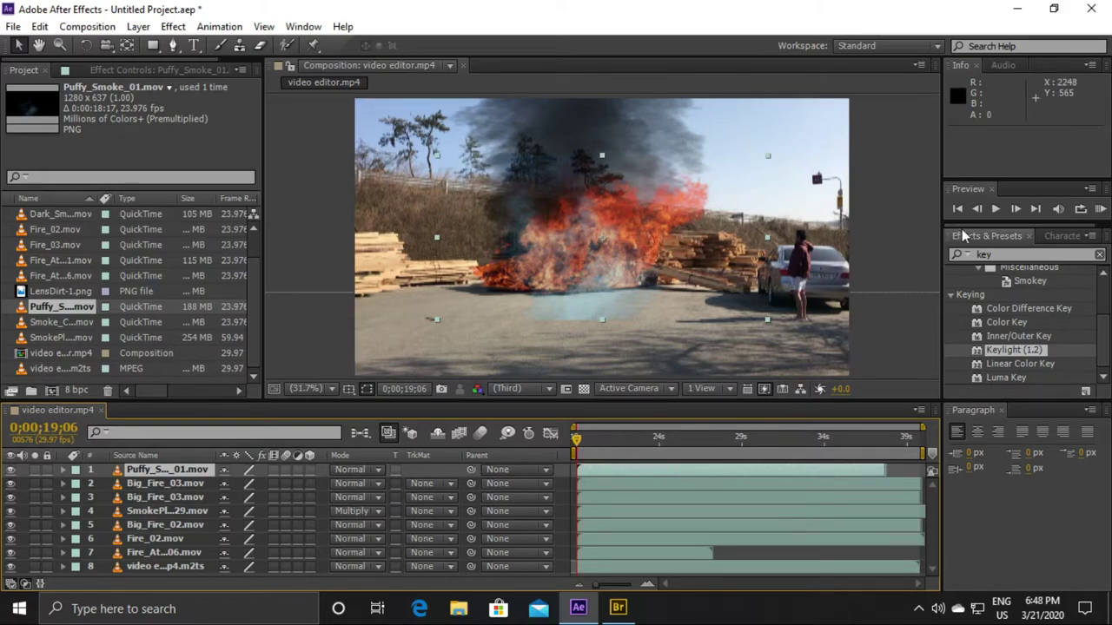
click(996, 209)
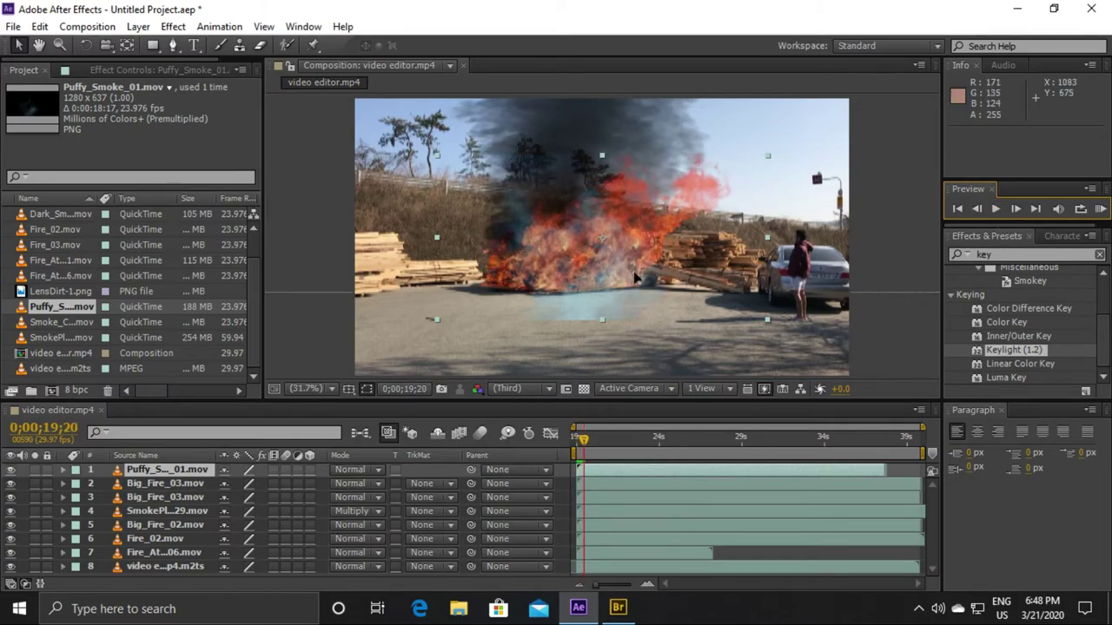
mouse_move(694, 224)
mouse_down()
mouse_move(636, 211)
mouse_move(654, 220)
mouse_up()
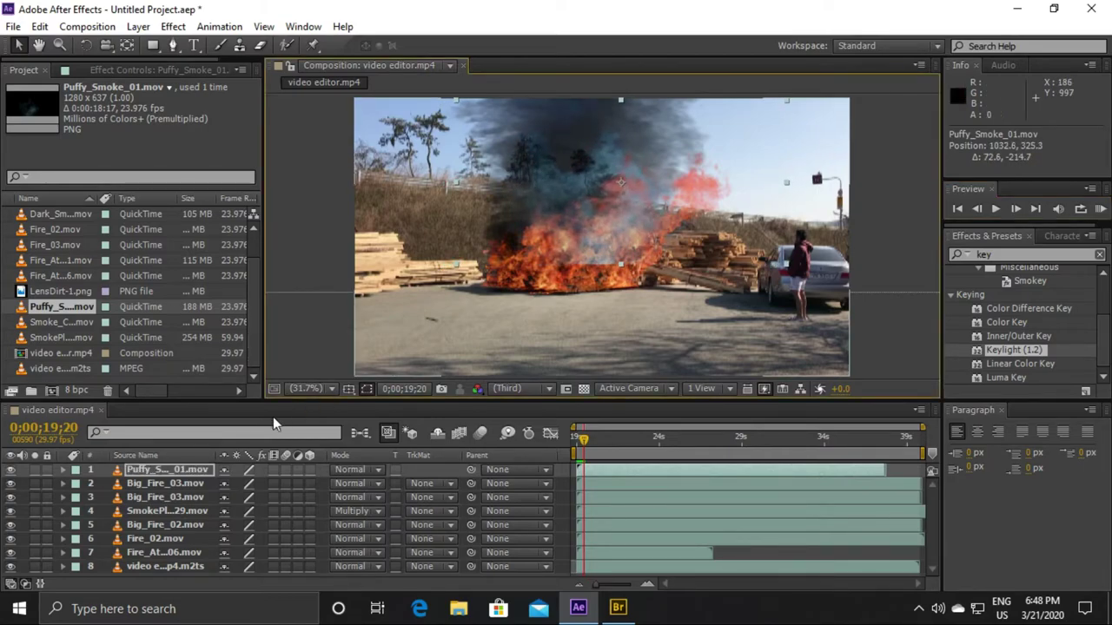
Step: Stack Puffy_Smoke_01 beneath SmokePlume, nudge it up-left over the flames, and preview
drag(184, 469, 191, 551)
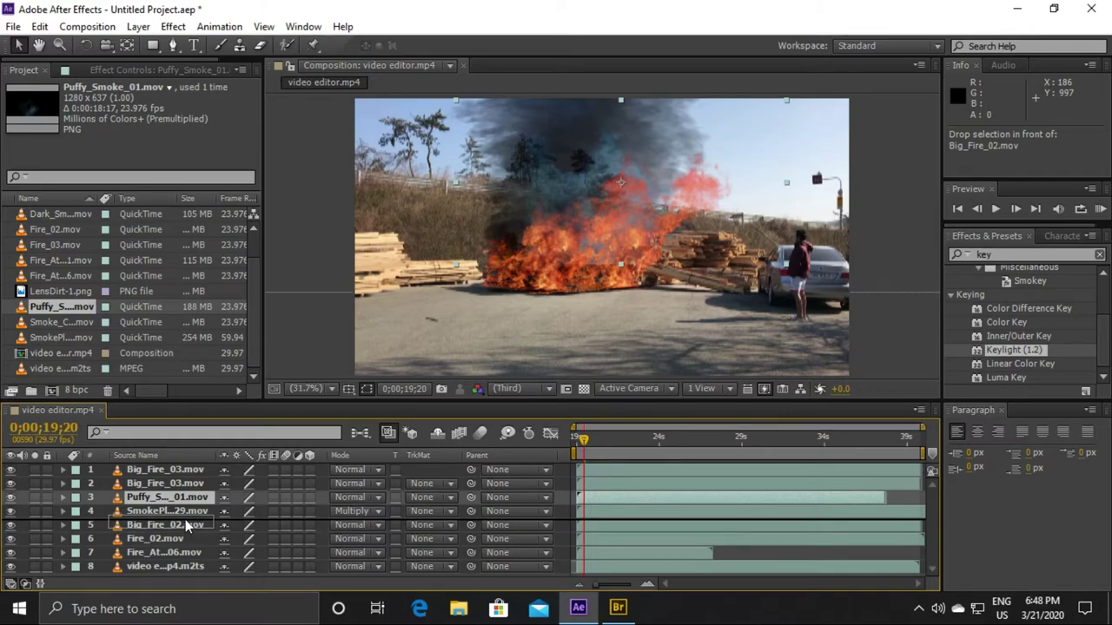
drag(192, 553, 185, 519)
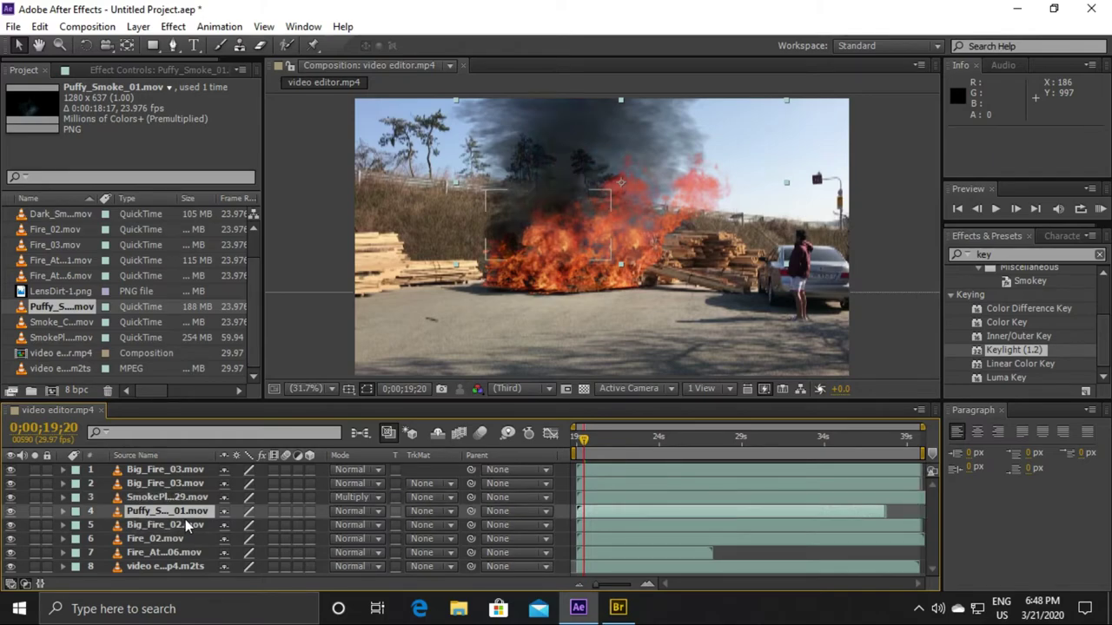
click(996, 210)
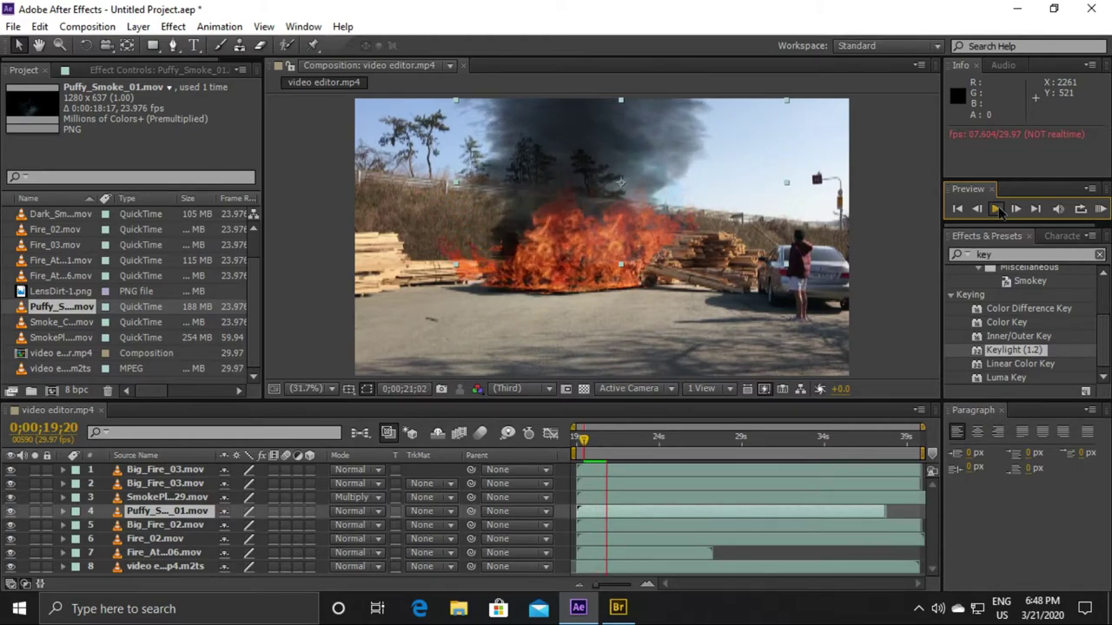
click(999, 209)
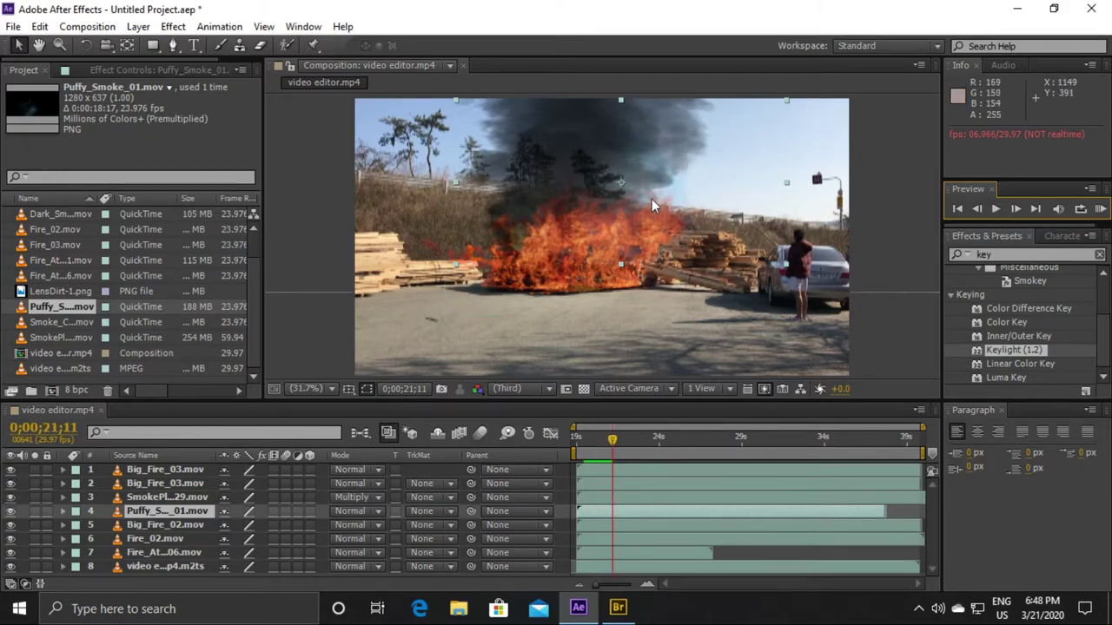
drag(650, 207, 636, 210)
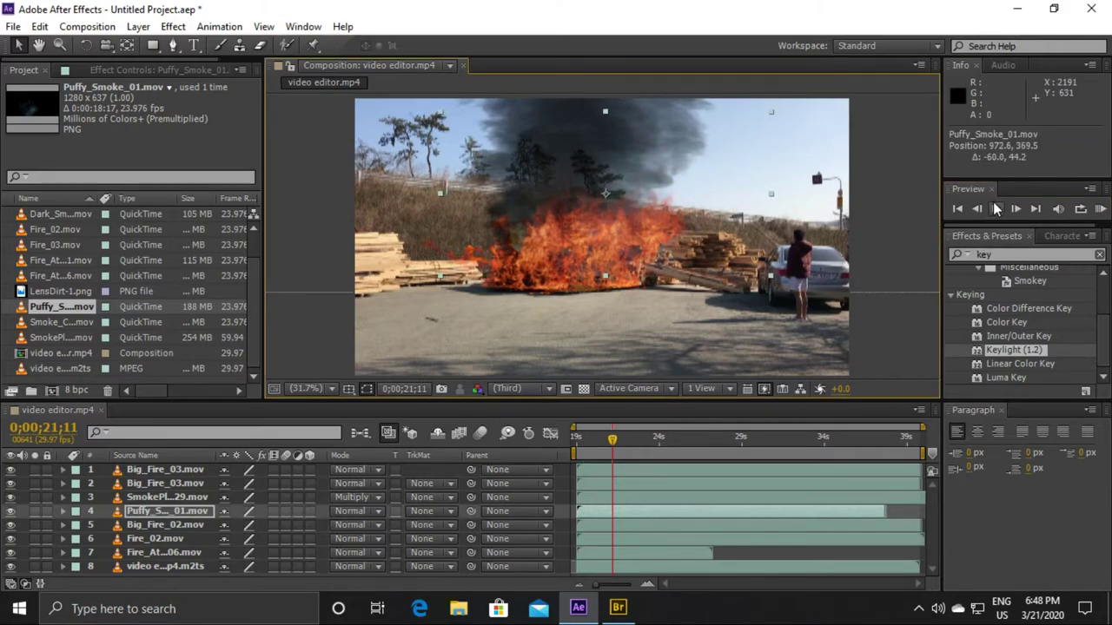
click(997, 208)
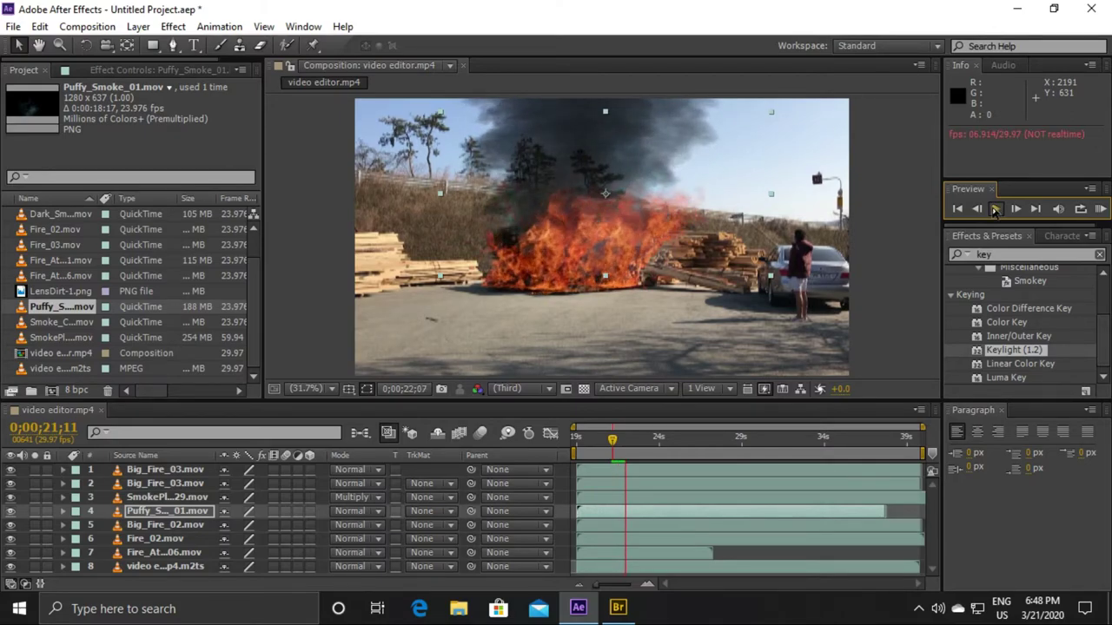
click(995, 209)
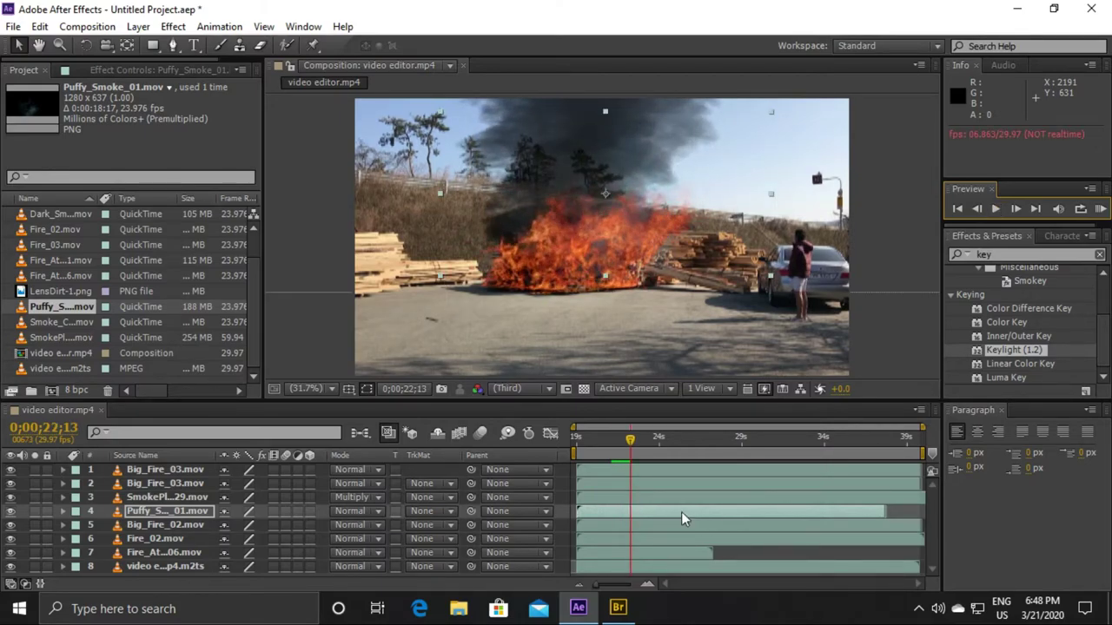
click(681, 512)
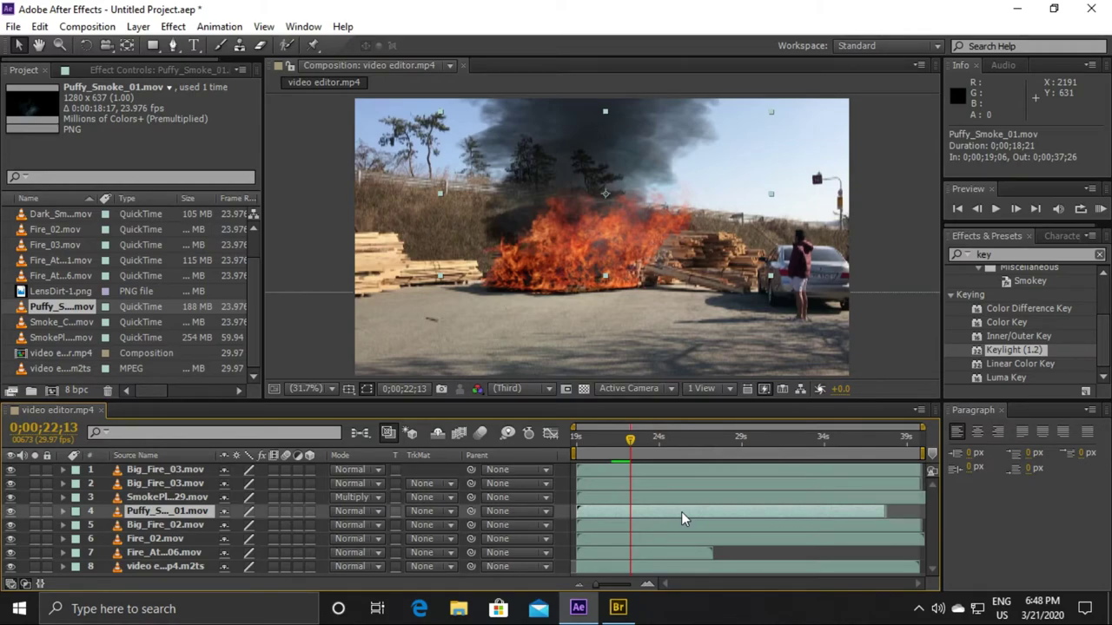
Step: Duplicate Puffy_Smoke_01 and shift the copy later, trimming its in-point to start near 29s
key(ctrl+d)
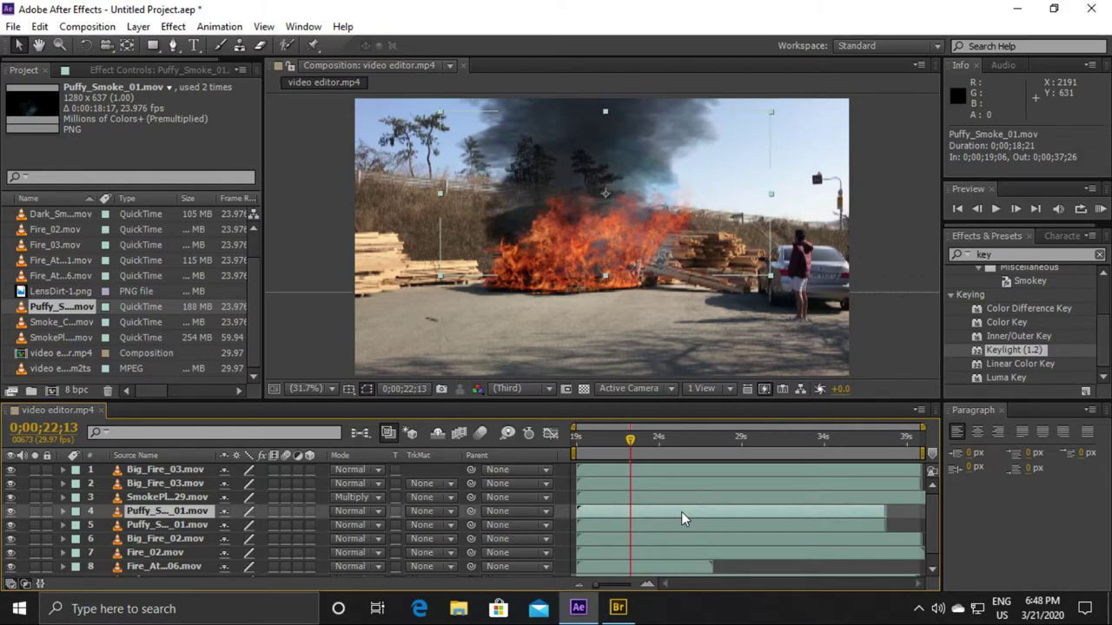
scroll(681, 512, down, 1)
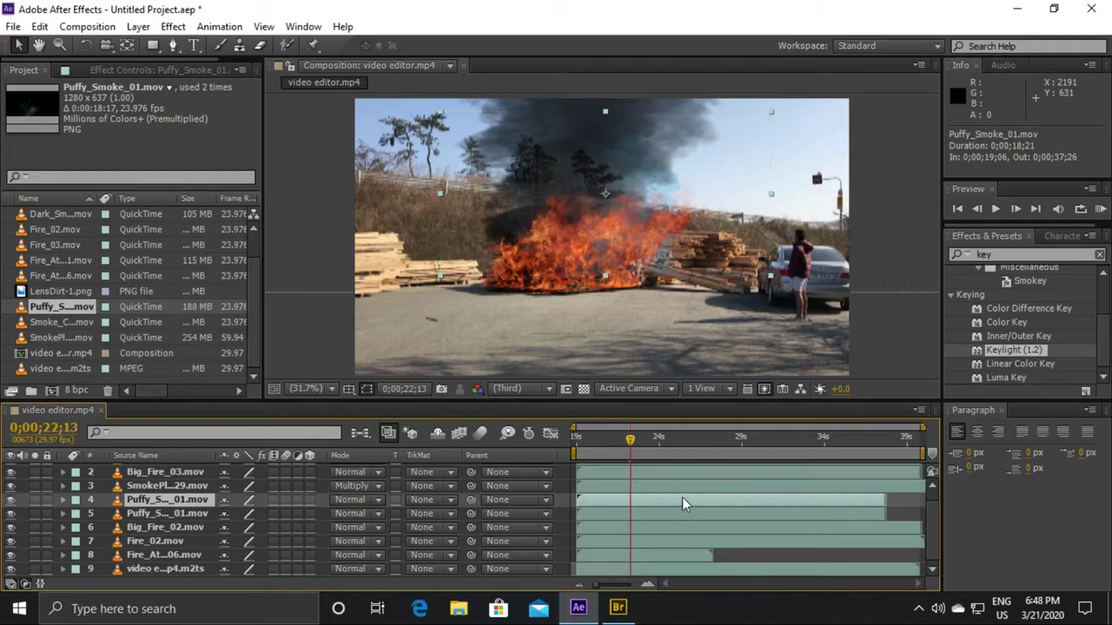
drag(683, 499, 758, 499)
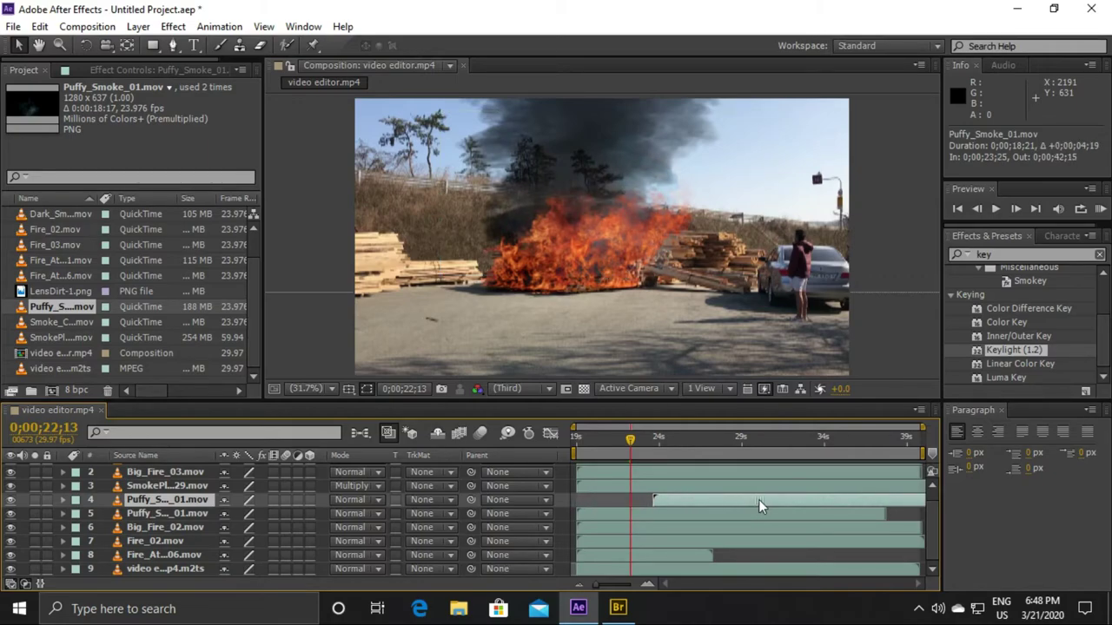
drag(653, 499, 744, 501)
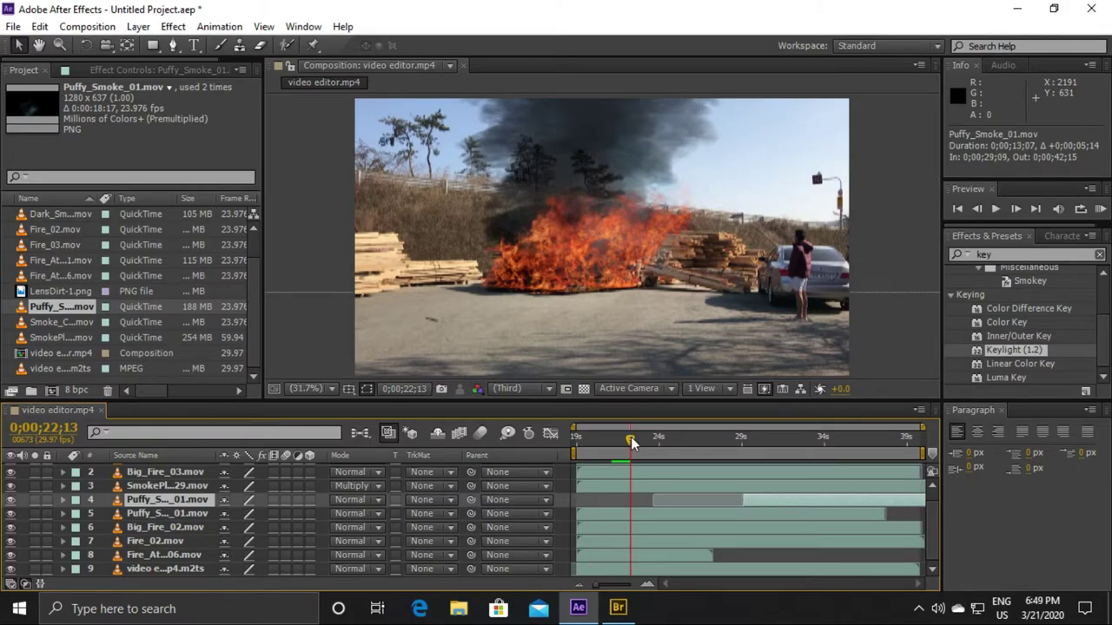
Step: Preview from where the smoke copy begins, then rewind to the composition start
drag(635, 443, 745, 455)
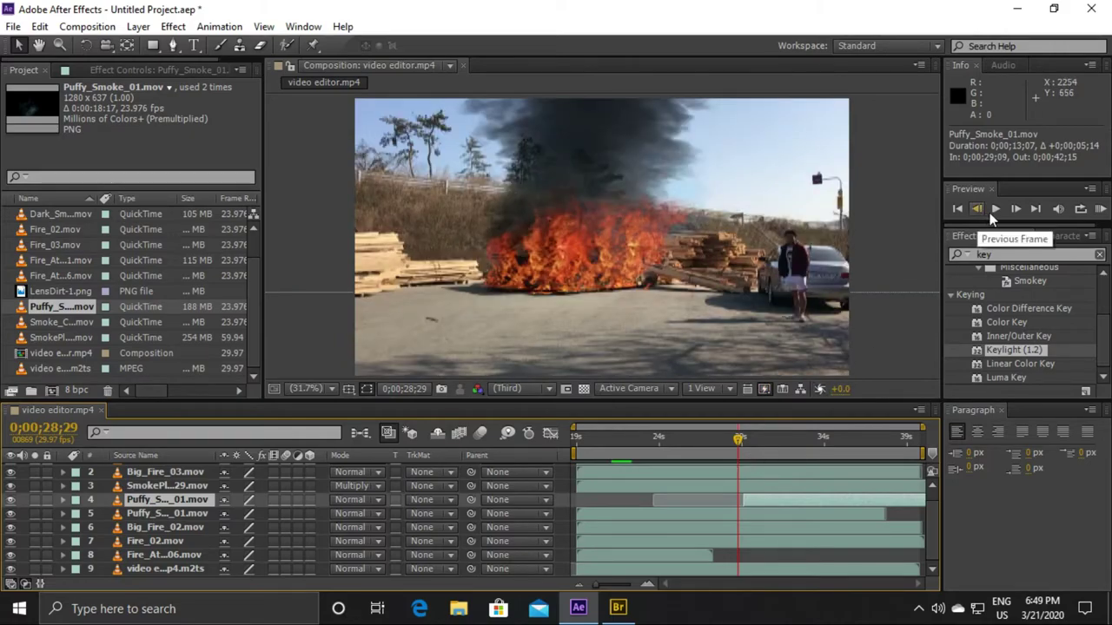
click(996, 209)
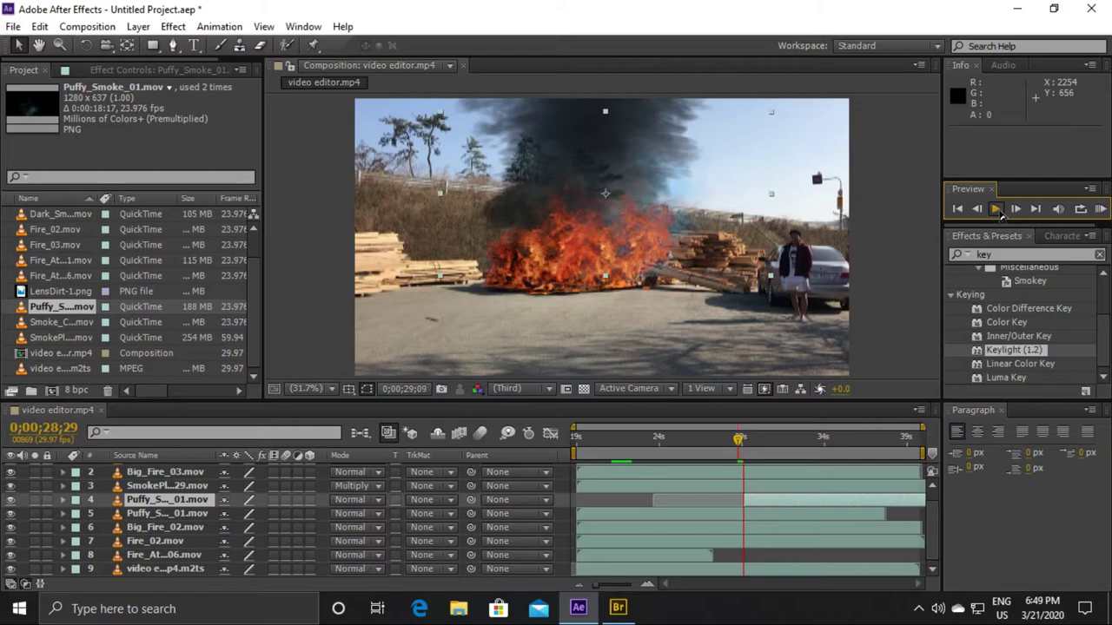
click(996, 209)
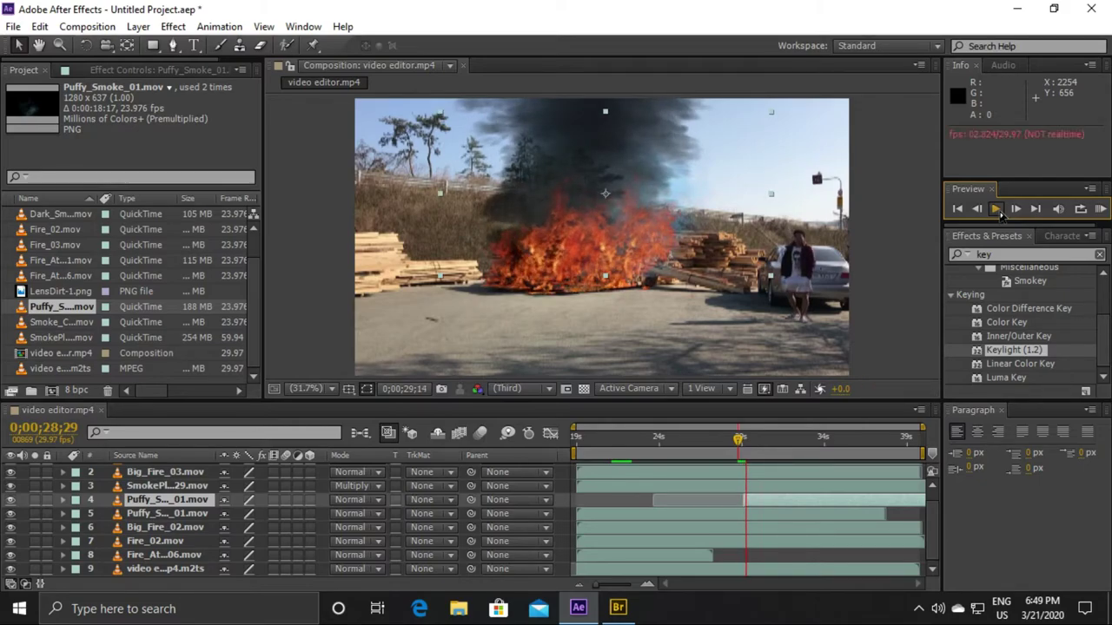
click(996, 209)
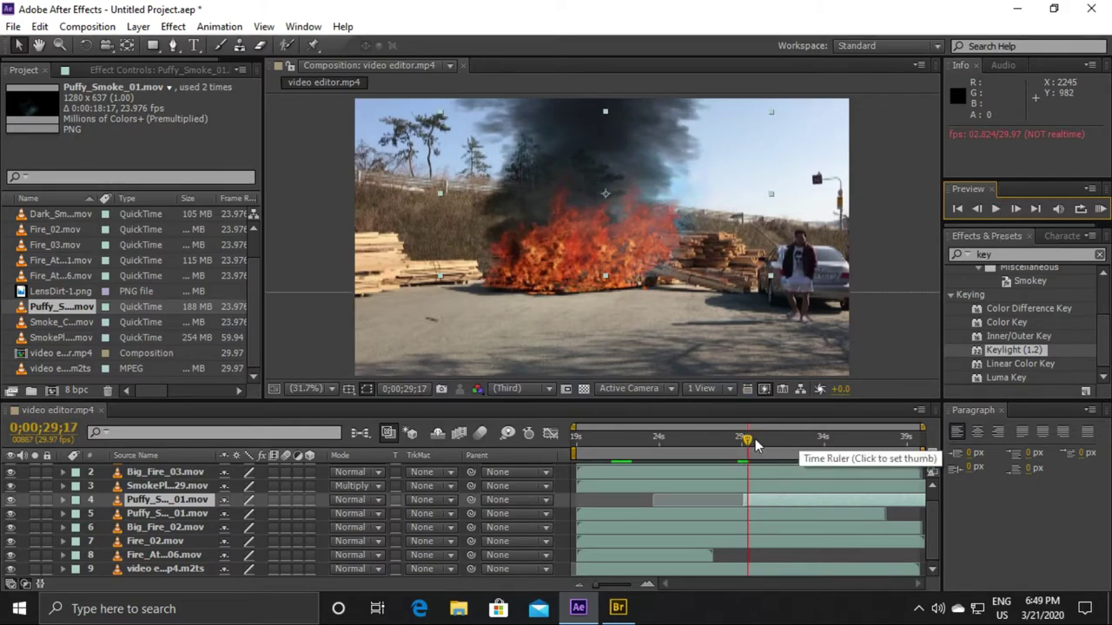
drag(745, 440, 552, 458)
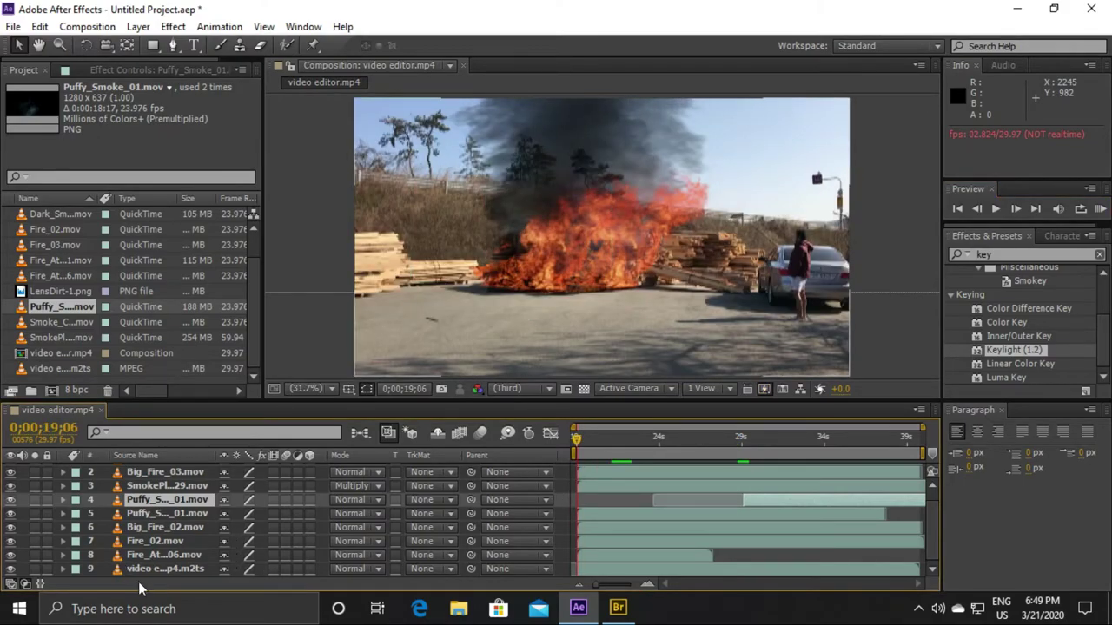
Step: Toggle the SmokePlume layer's visibility to compare the composite with and without it
click(290, 338)
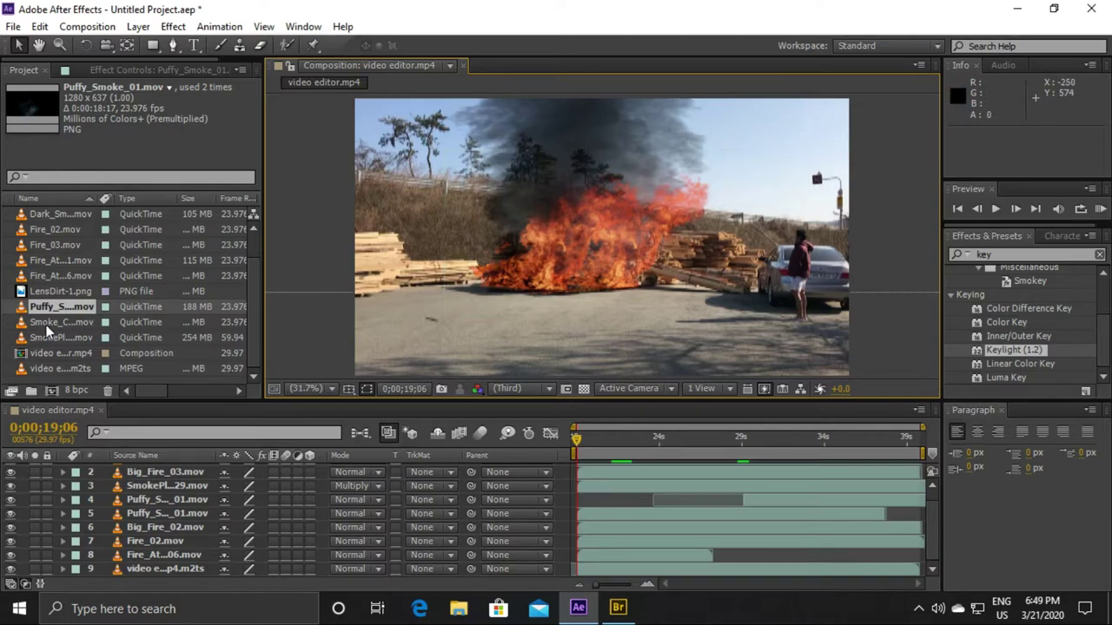
click(157, 486)
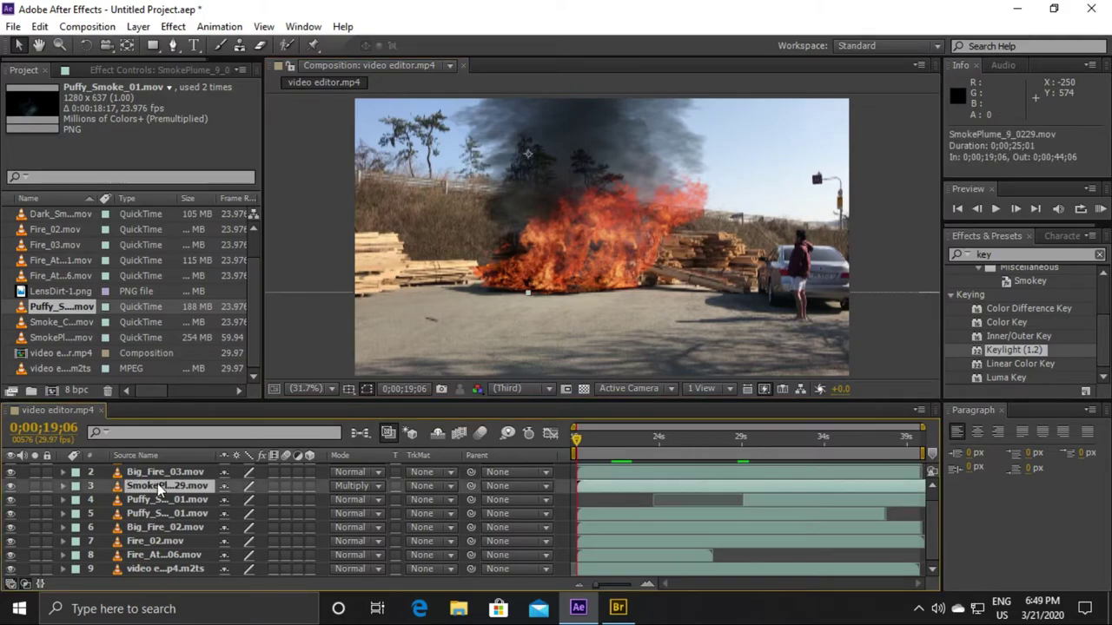
click(11, 486)
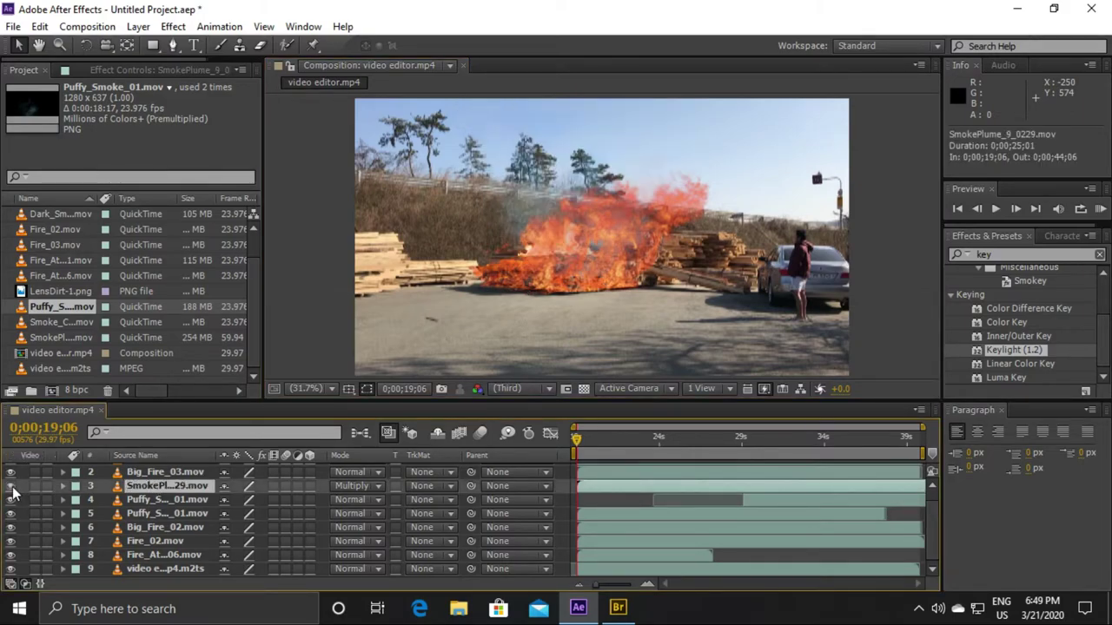
click(10, 487)
click(11, 486)
click(11, 486)
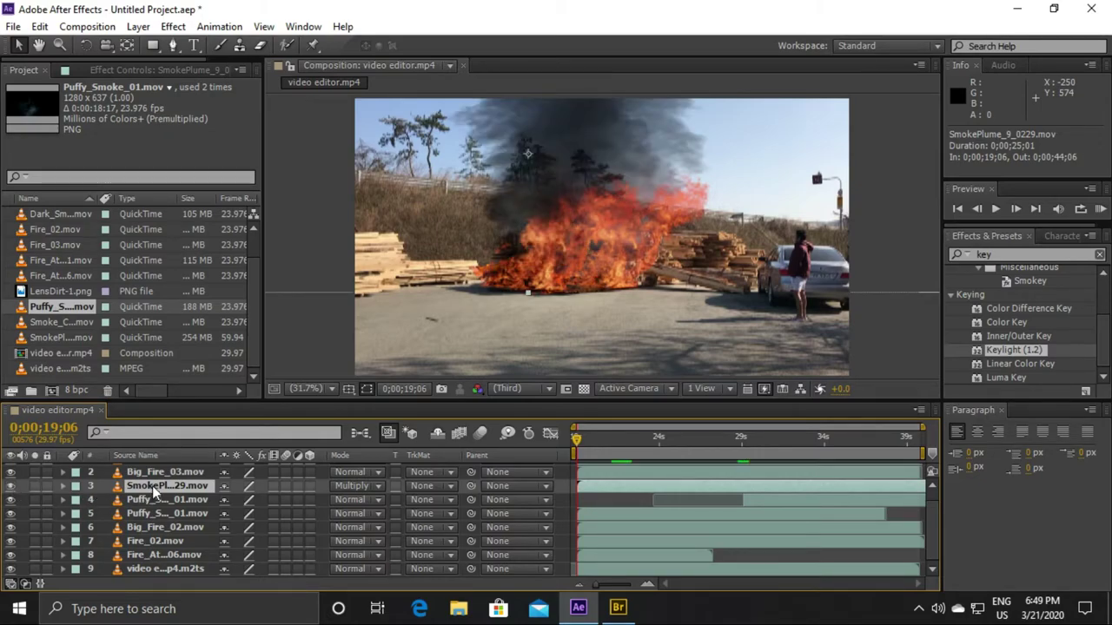
Step: Duplicate SmokePlume to thicken the smoke, shift the copy right, and preview
key(ctrl+d)
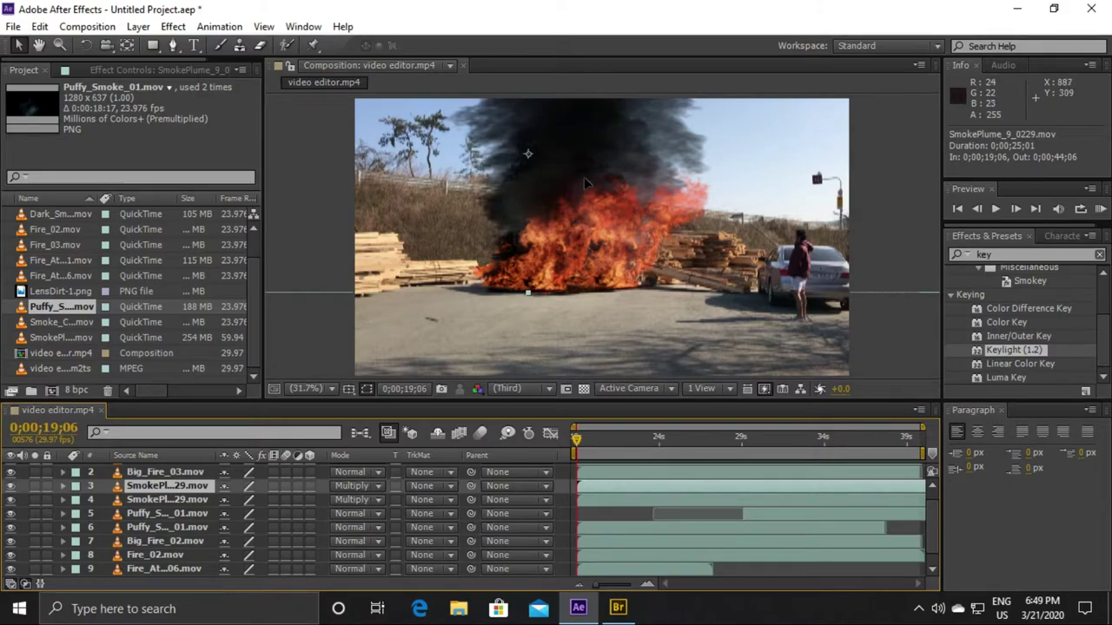
drag(583, 177, 648, 177)
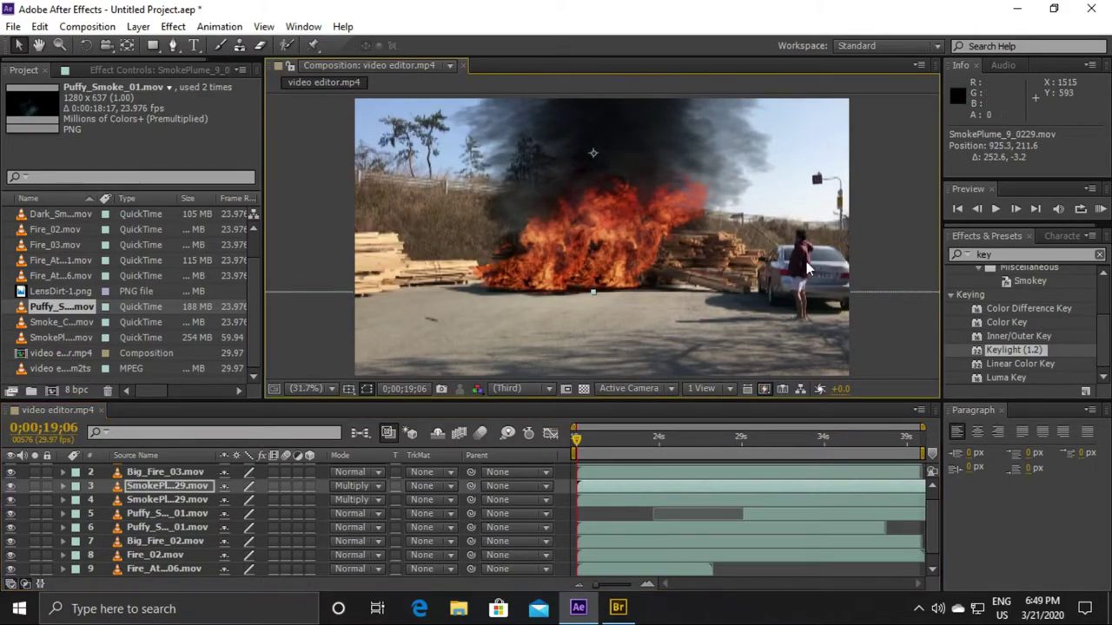
click(995, 208)
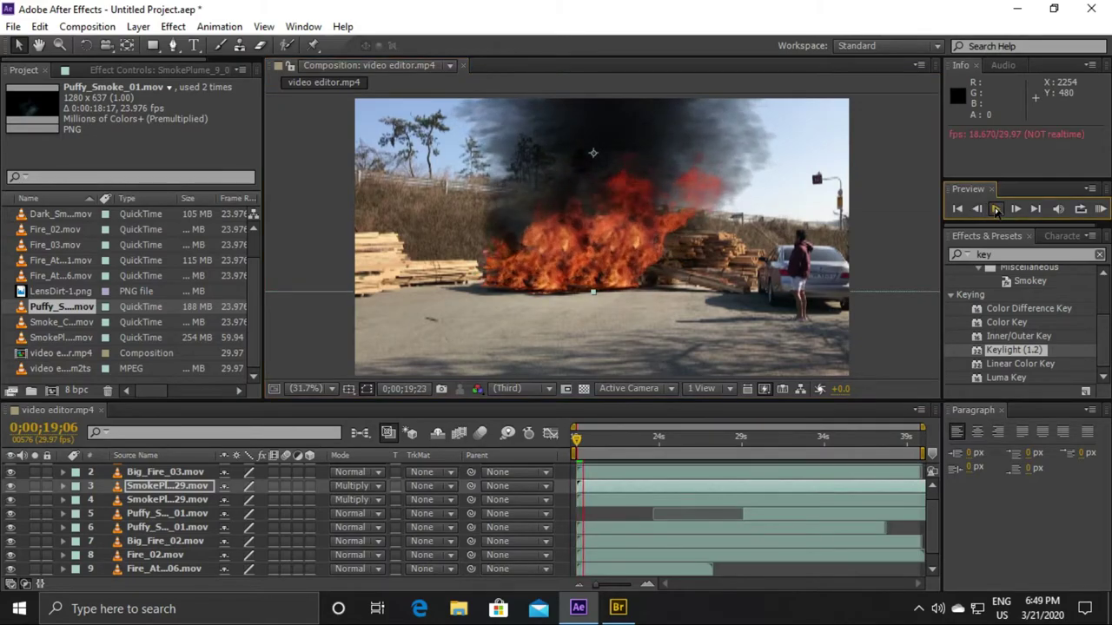
click(838, 233)
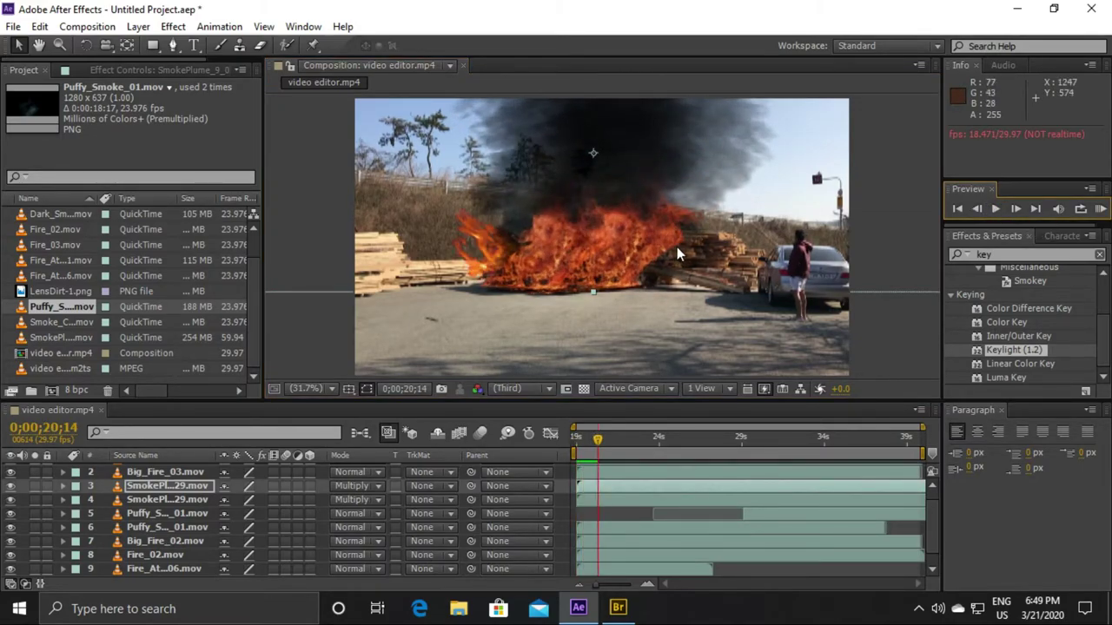
Step: Shift the smoke plume slightly left over the fire and preview, stopping at 23;28
drag(670, 247, 665, 250)
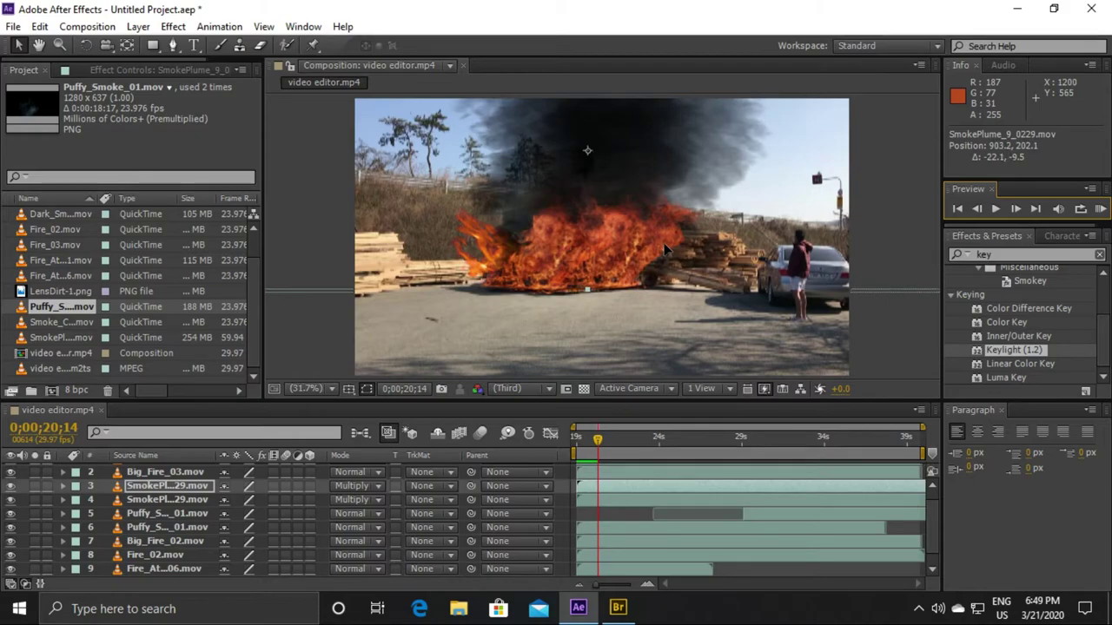
click(994, 209)
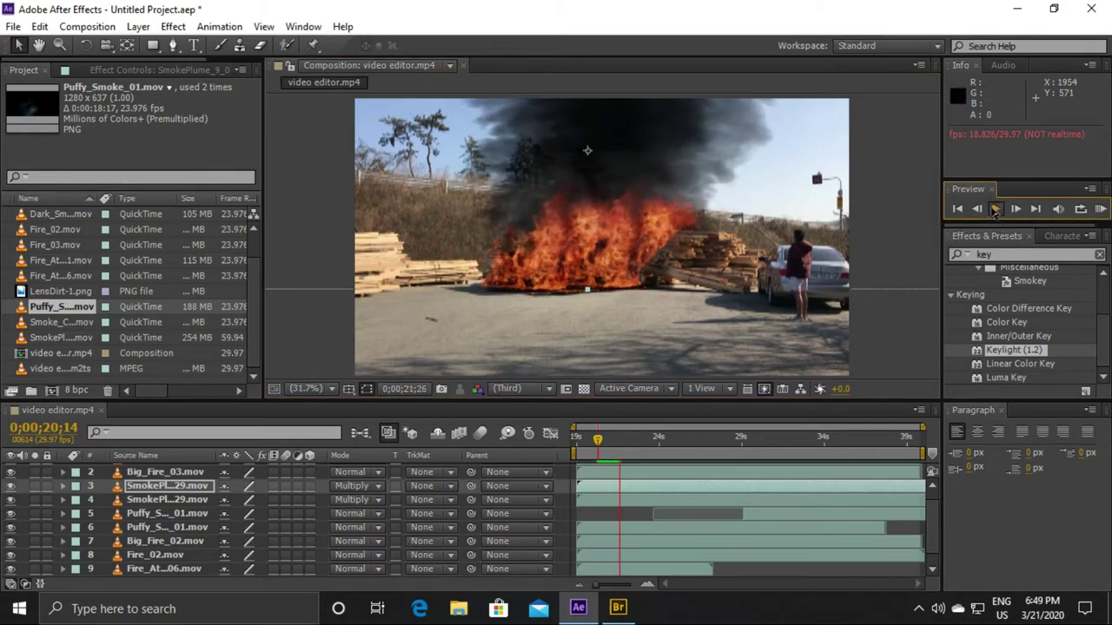
click(995, 209)
drag(703, 218, 689, 218)
click(996, 212)
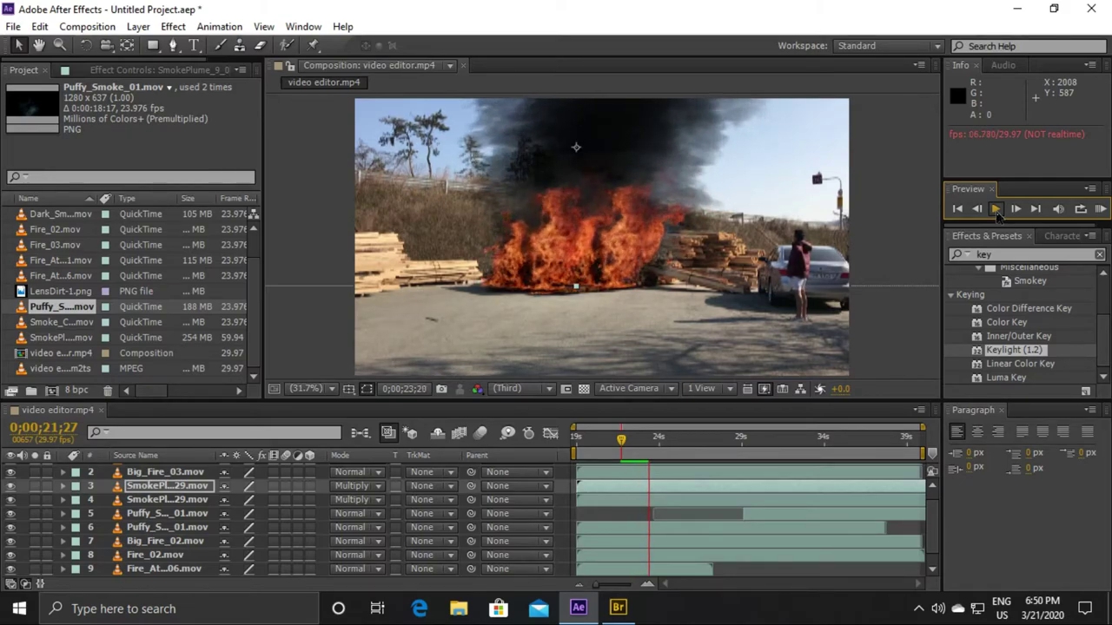
click(996, 211)
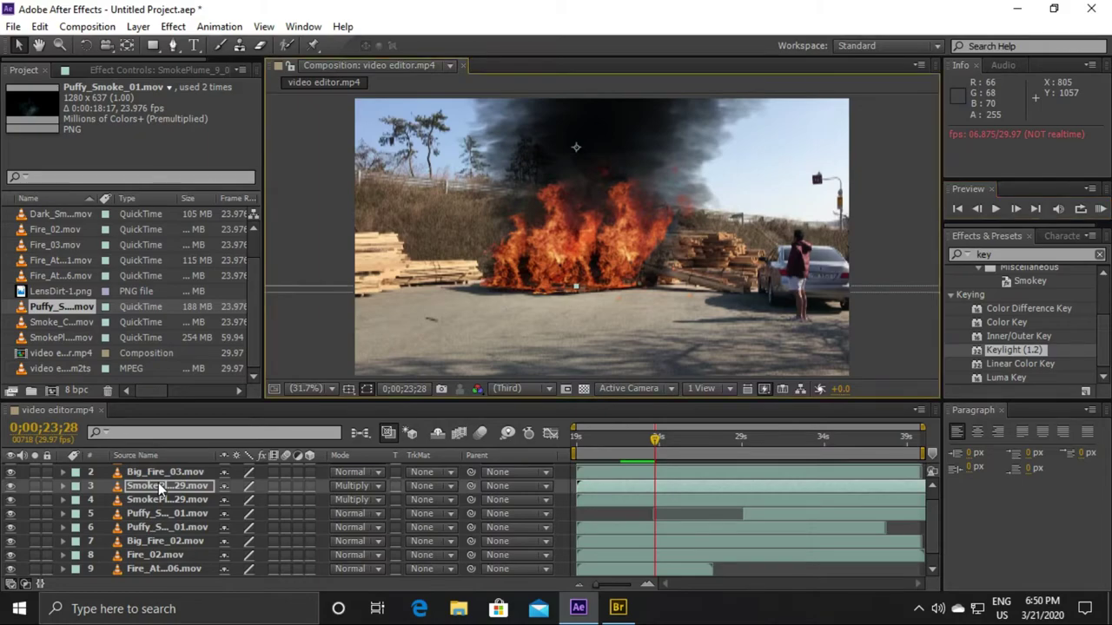
Step: Duplicate SmokePlume and rotate the copy to -115°, moving it toward the lower left
key(ctrl+d)
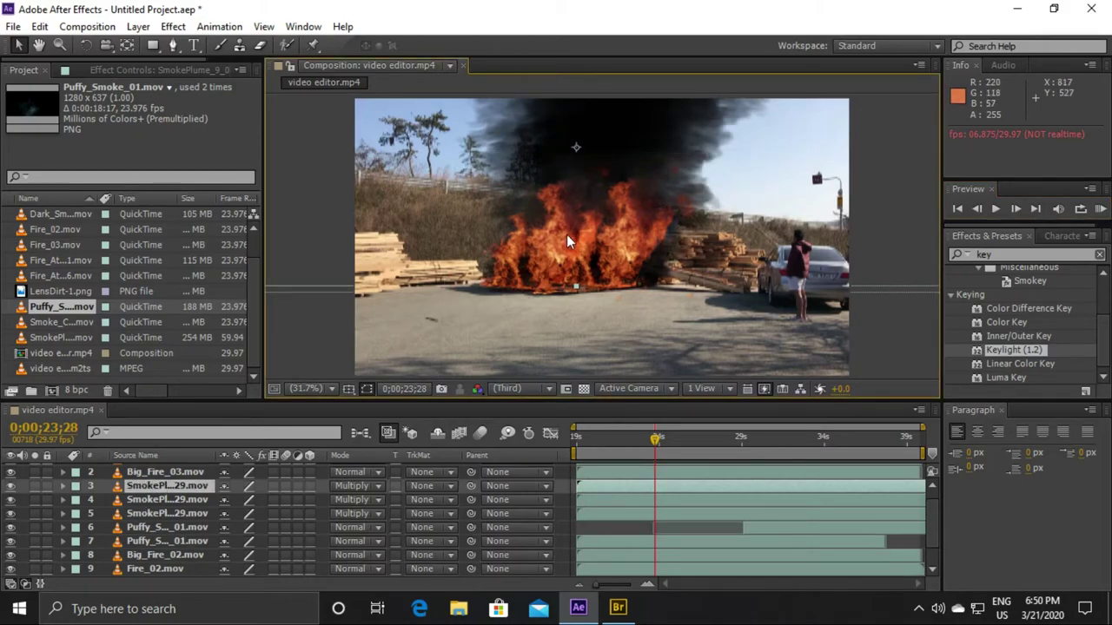
click(62, 485)
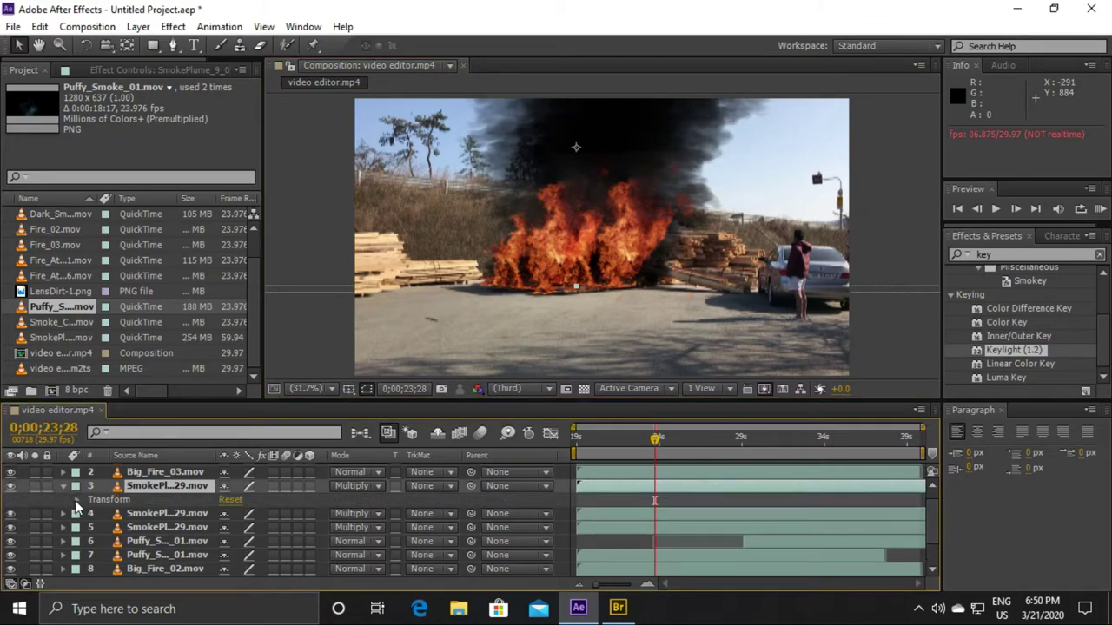
click(76, 501)
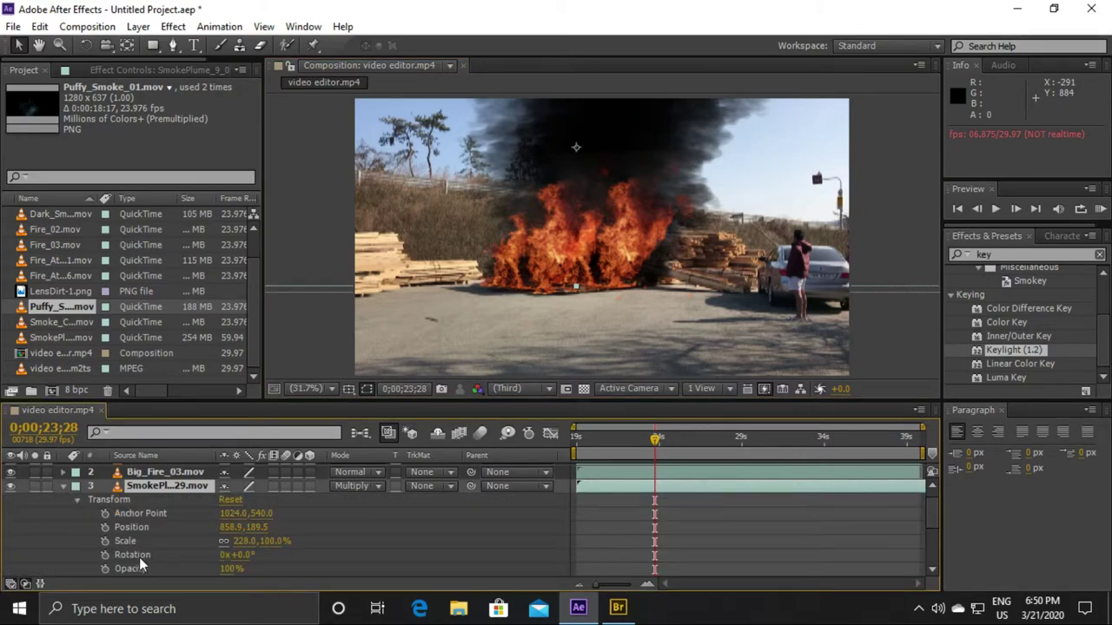
drag(242, 555, 209, 560)
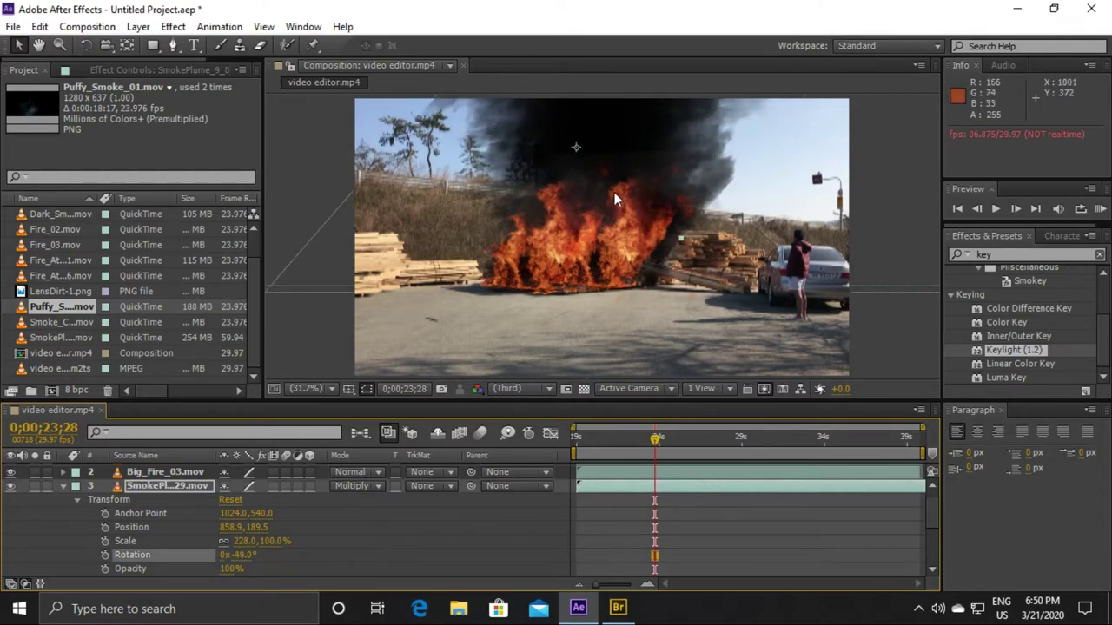
drag(614, 192, 419, 288)
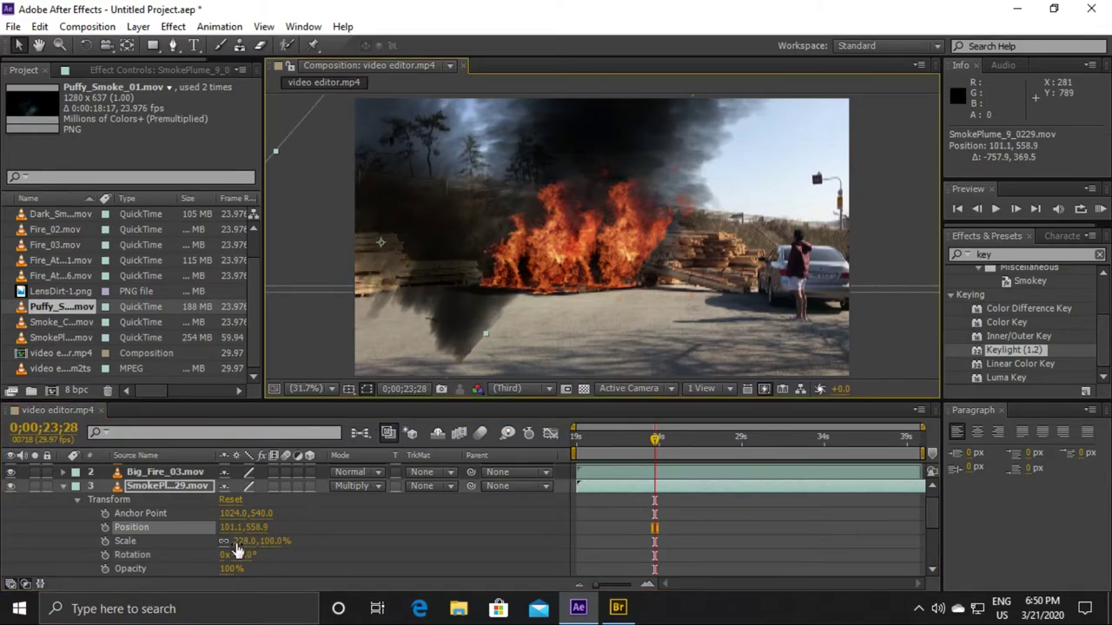
click(141, 554)
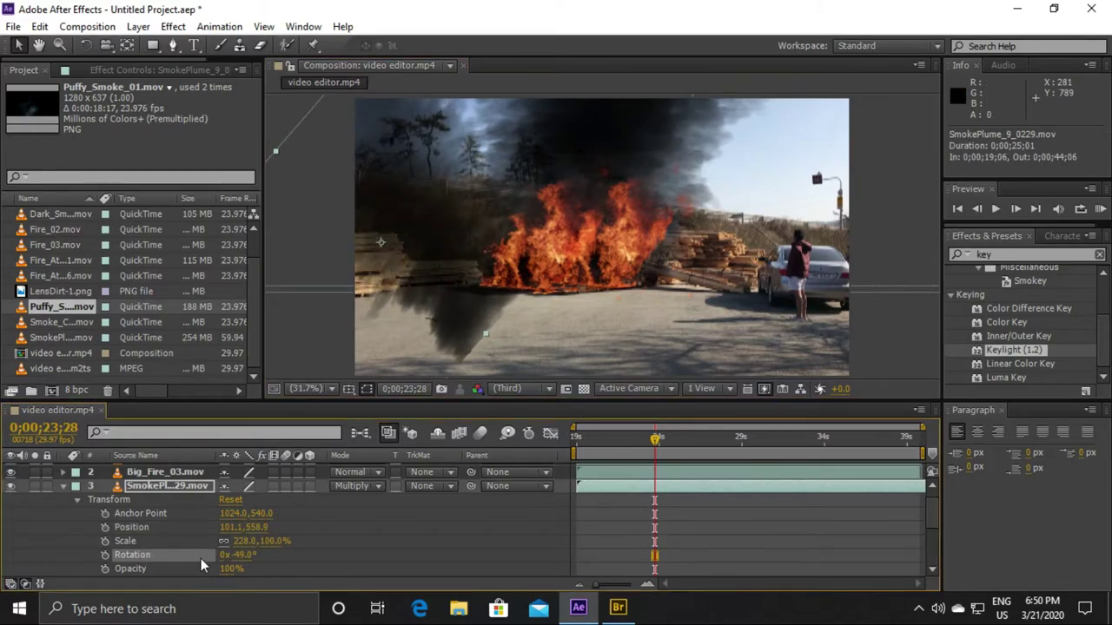
drag(244, 565, 186, 554)
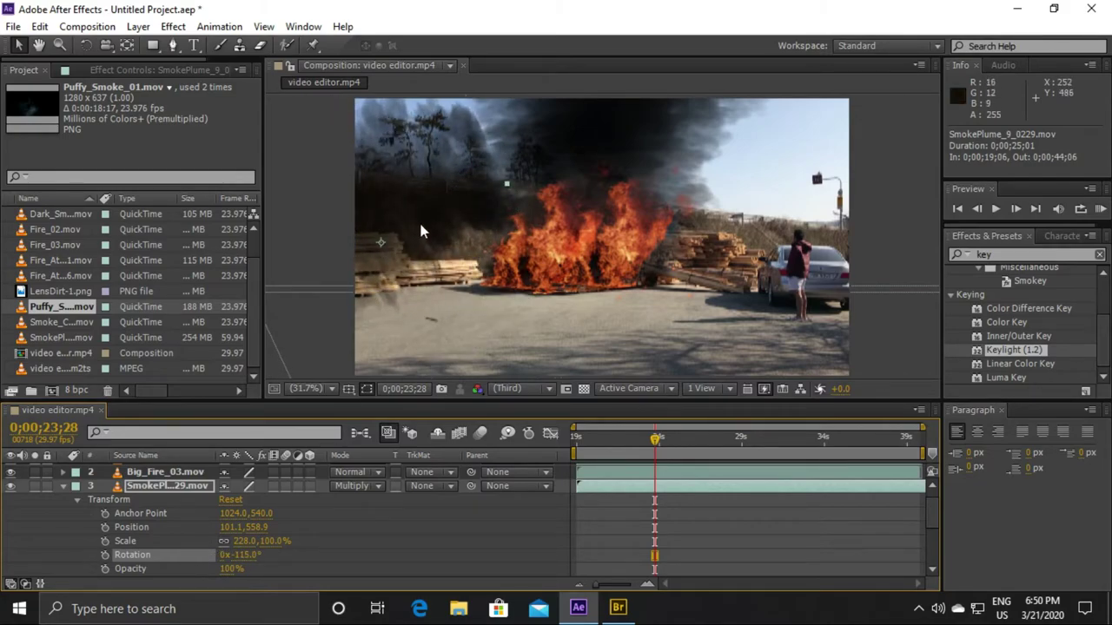
mouse_move(432, 246)
mouse_down()
mouse_move(464, 277)
mouse_move(468, 333)
mouse_up()
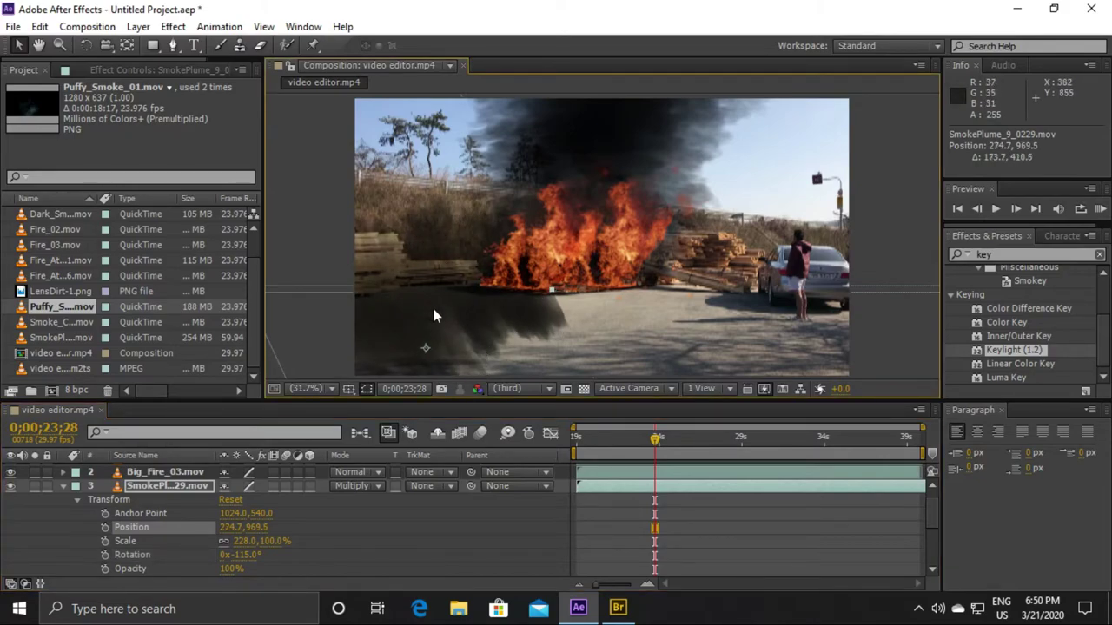
Step: Scale the copy to 140,120.8% and settle it at position 347.4,975.8 on the ground
click(179, 541)
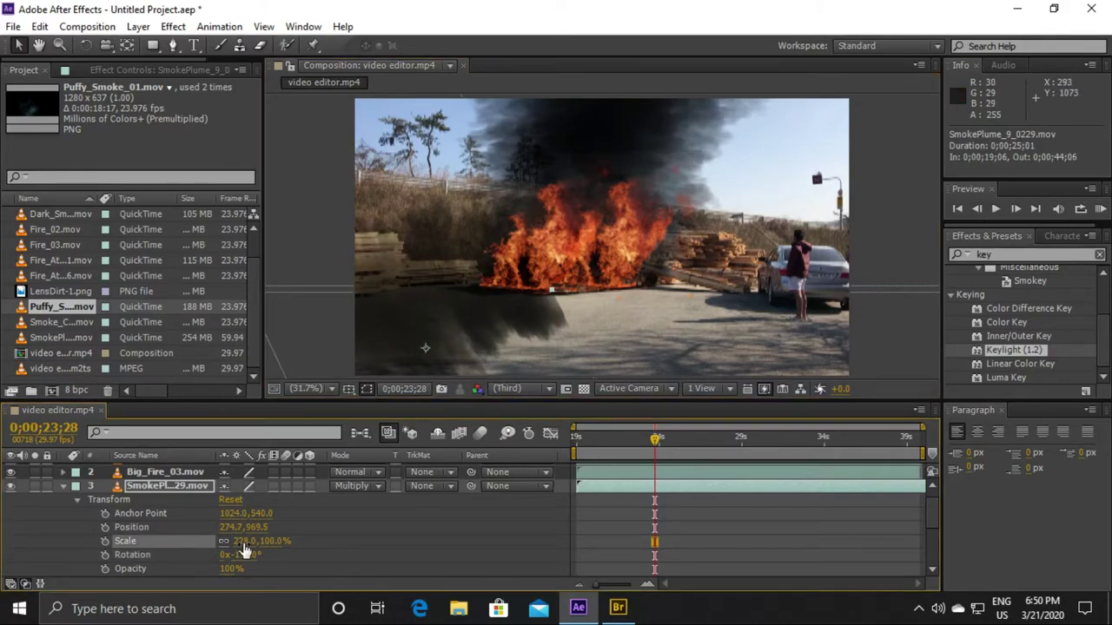
drag(245, 541, 171, 545)
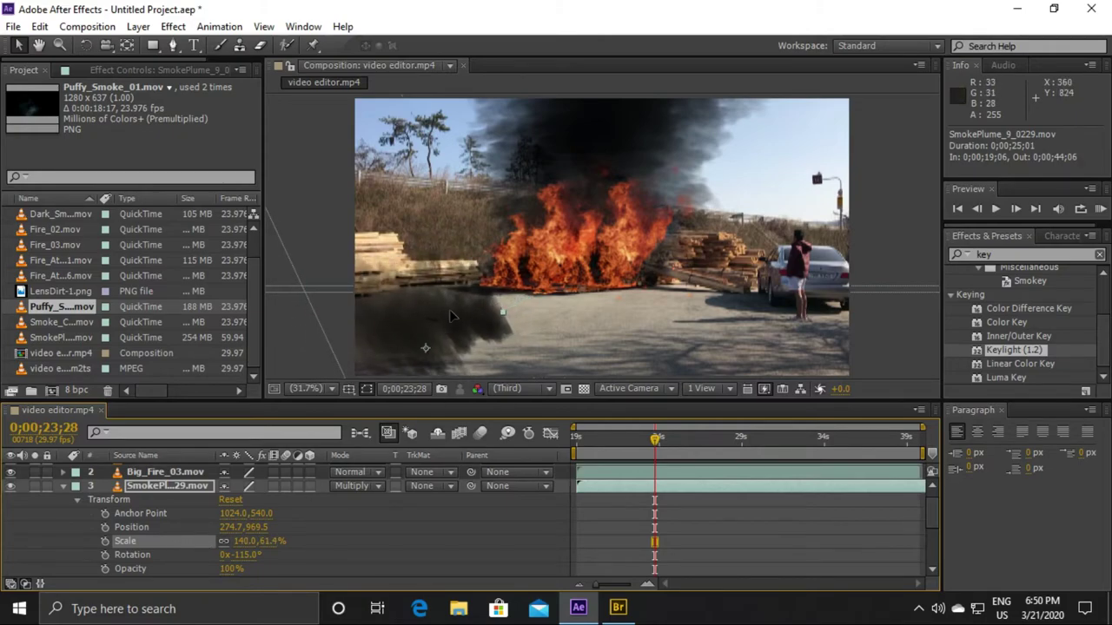
drag(448, 317, 479, 258)
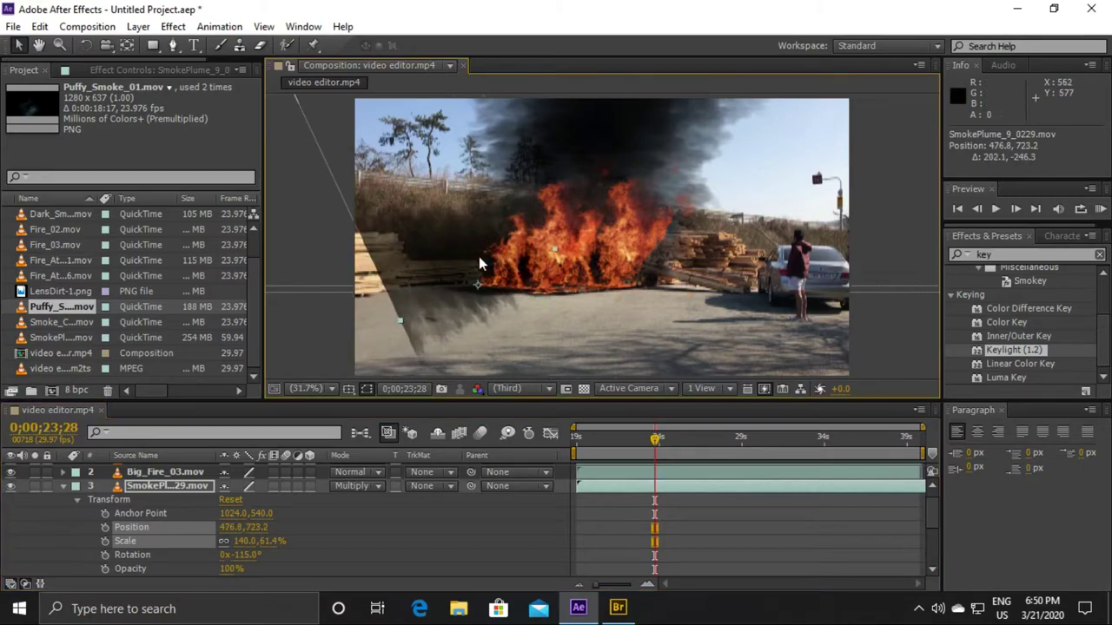
drag(400, 321, 340, 341)
mouse_move(500, 257)
mouse_down()
mouse_move(498, 285)
mouse_move(474, 318)
mouse_move(464, 309)
mouse_up()
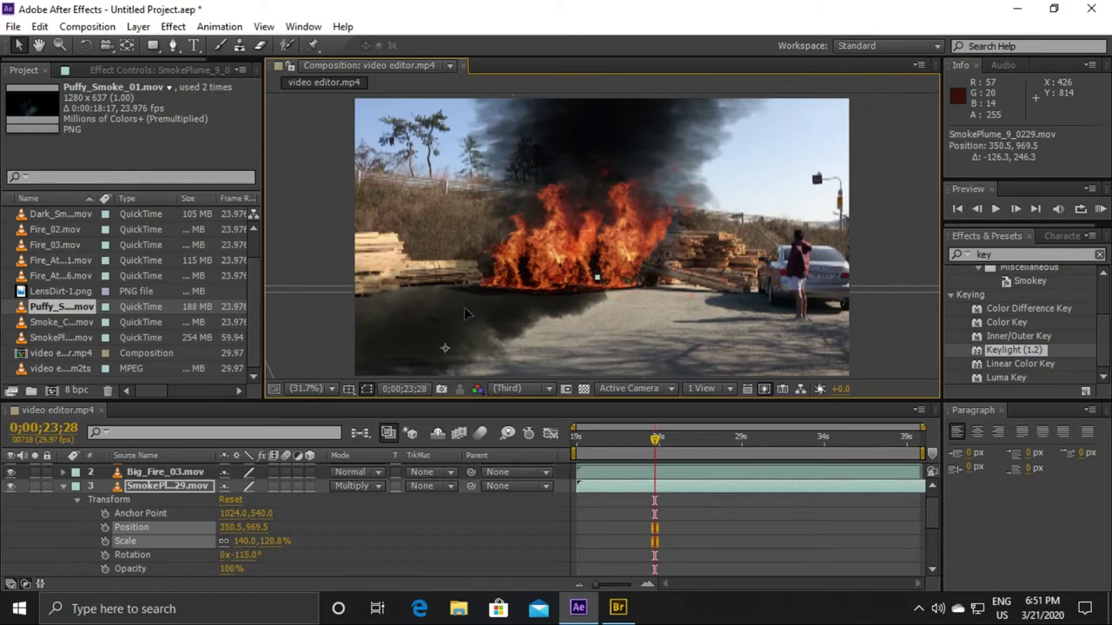
drag(465, 309, 461, 315)
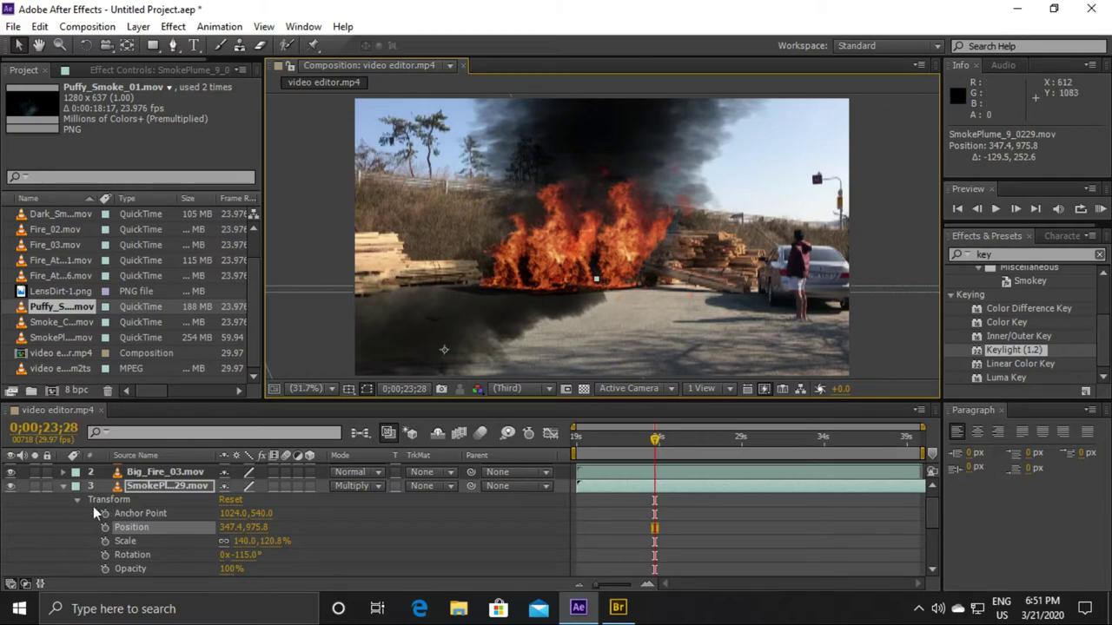
click(65, 486)
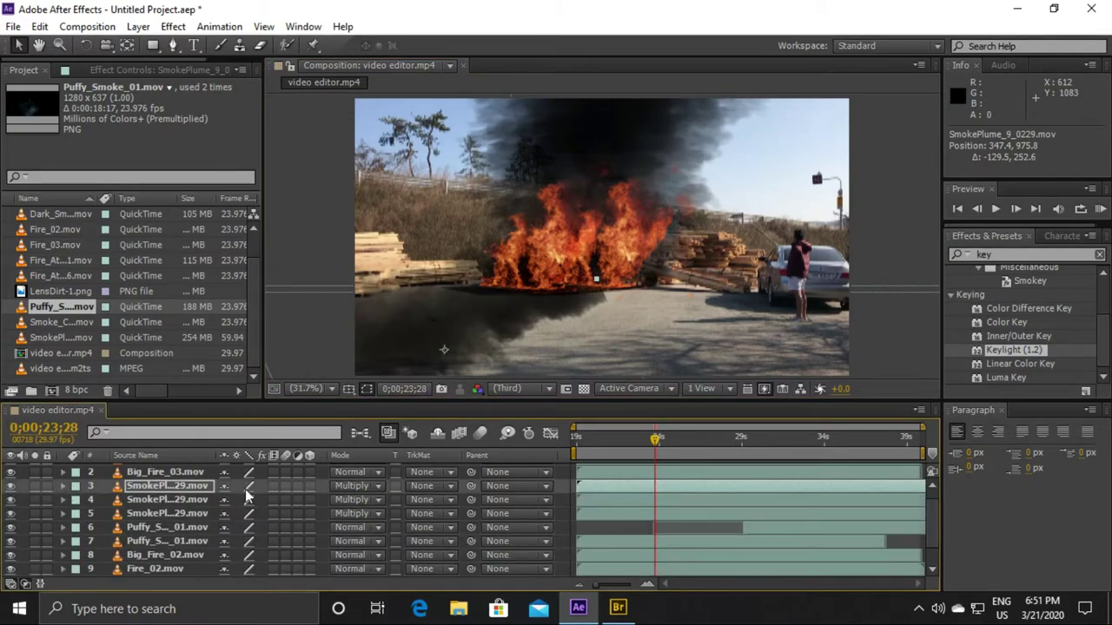
scroll(245, 489, down, 2)
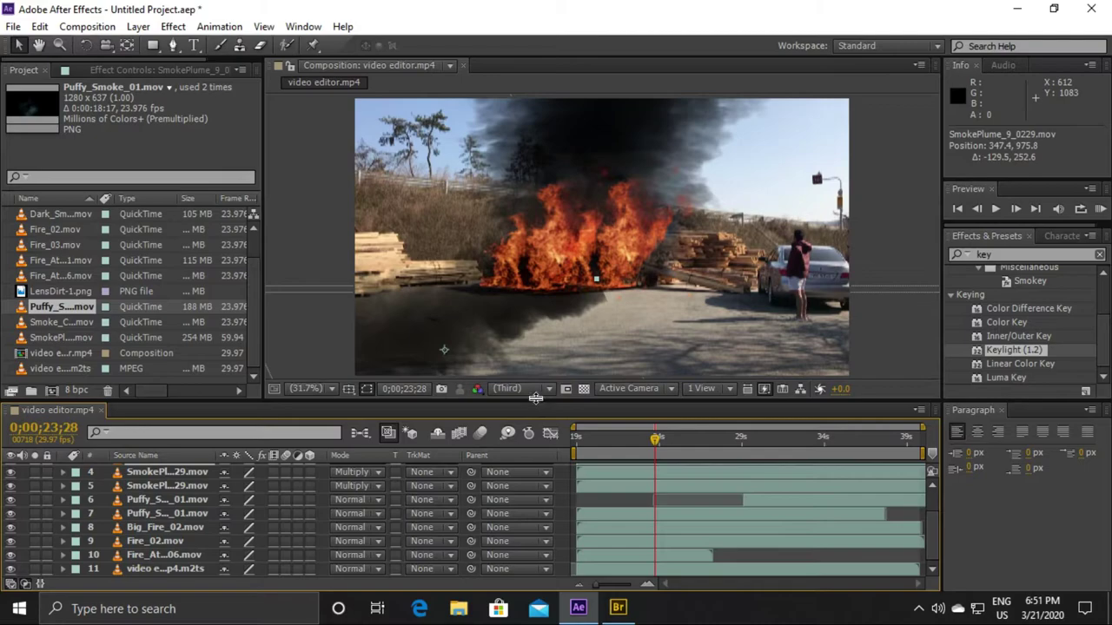
drag(536, 402, 537, 309)
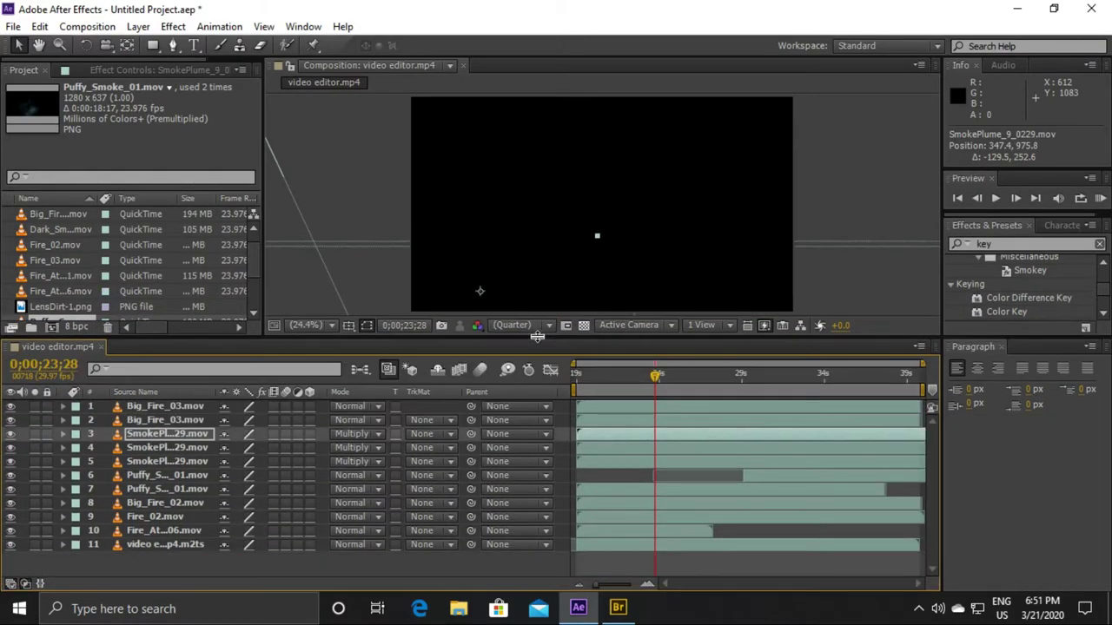
click(221, 562)
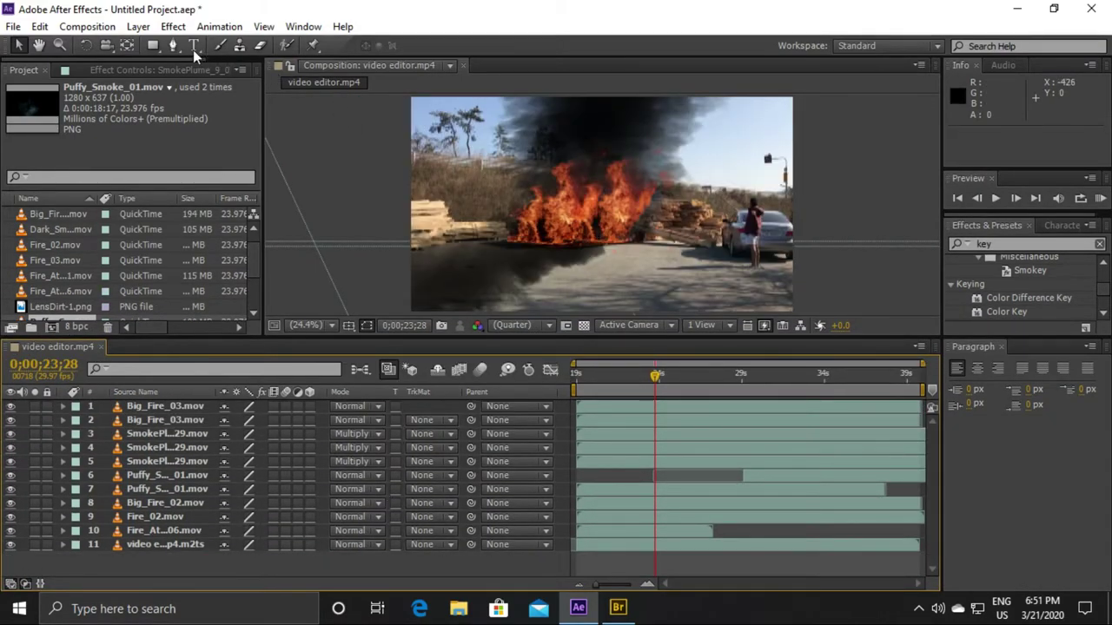
Step: Choose the Pen tool and set the viewer magnification back to Fit
click(171, 47)
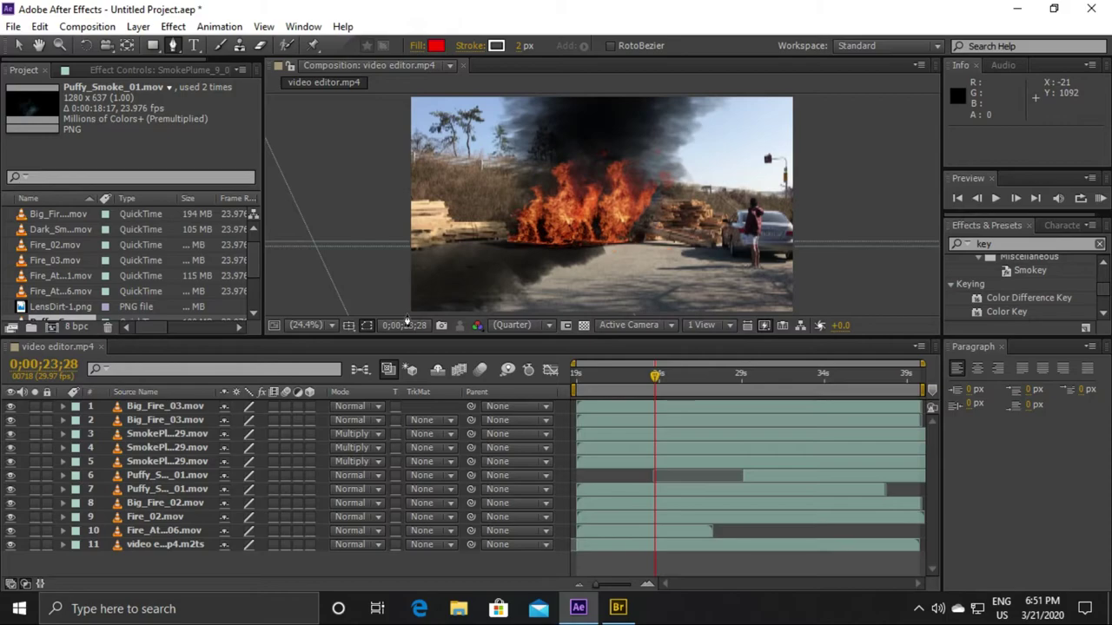
click(333, 323)
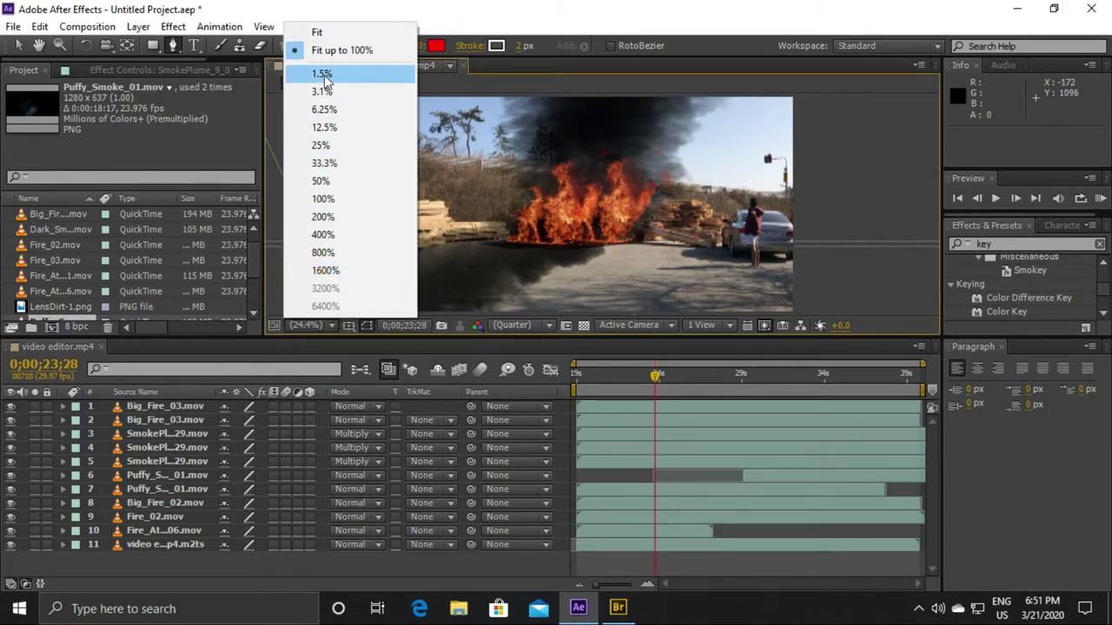
click(322, 75)
click(329, 322)
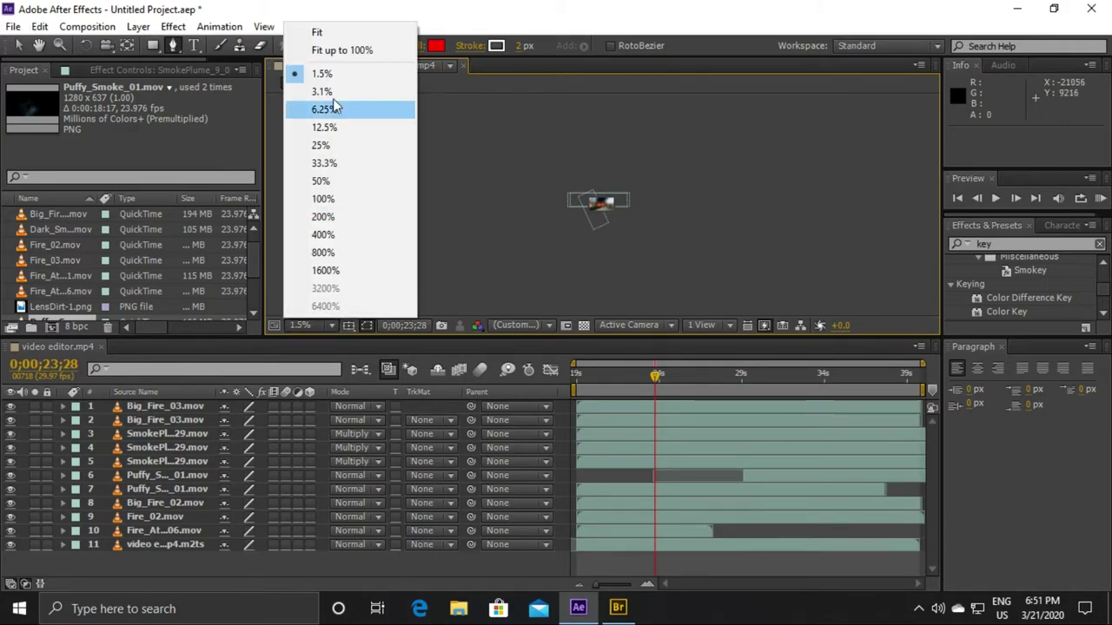
click(339, 52)
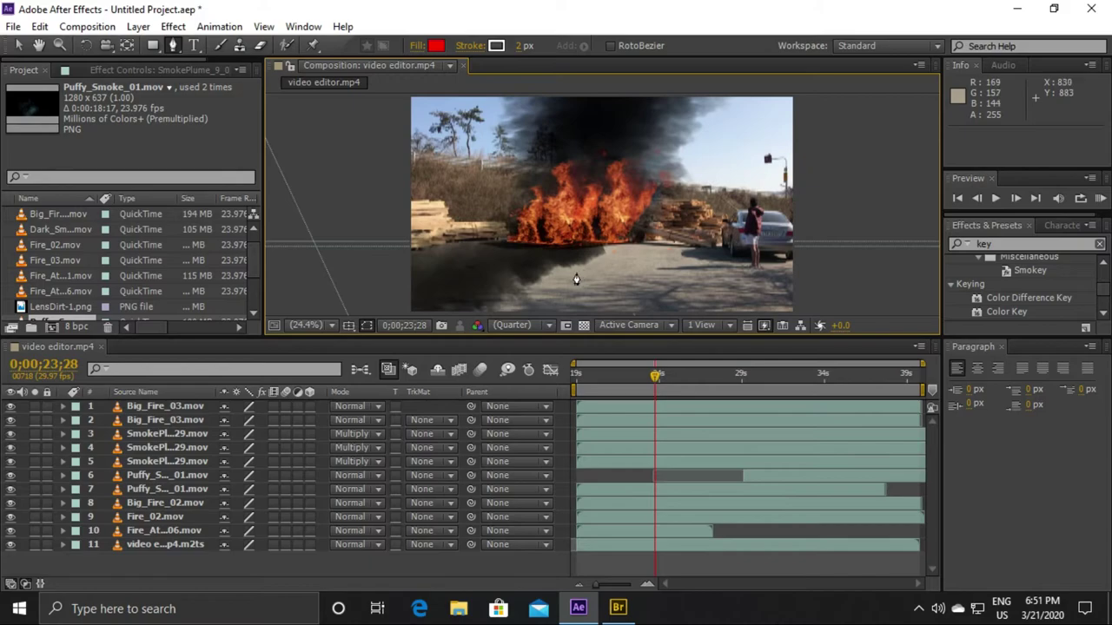
Step: Draw a red-filled shape, collapse its top point to the bottom edge, and select Shape Layer 1
click(401, 310)
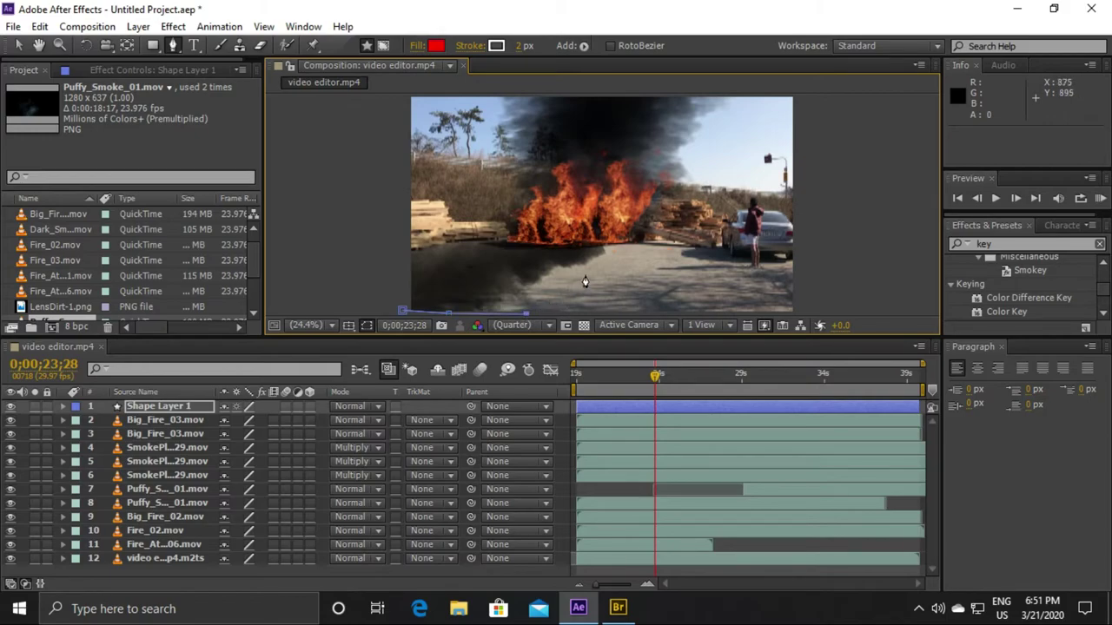
click(596, 246)
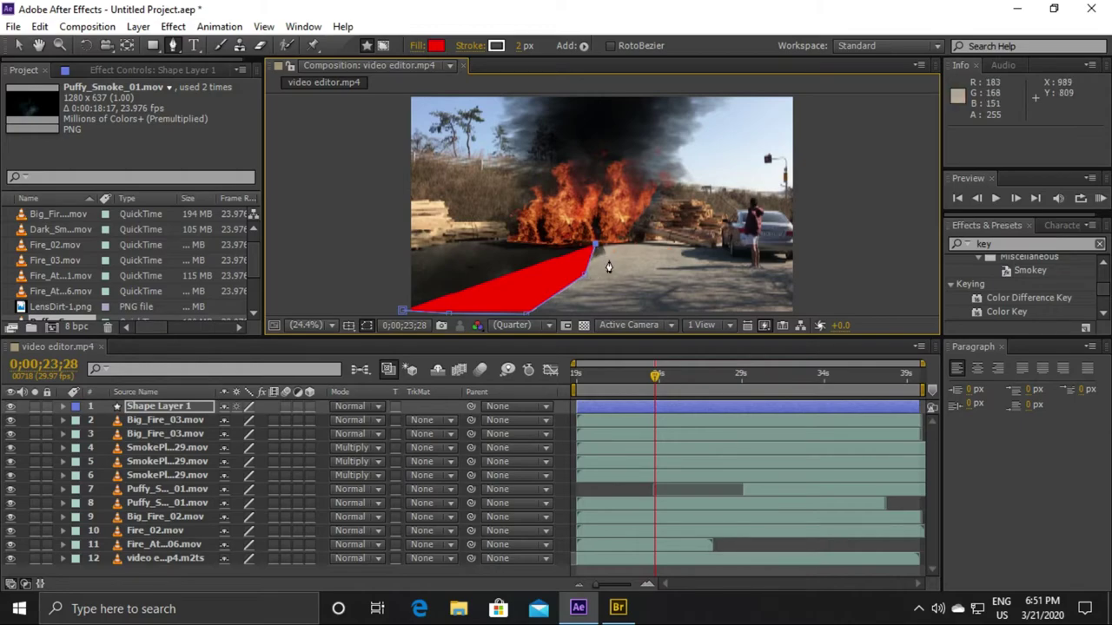
drag(596, 248, 584, 279)
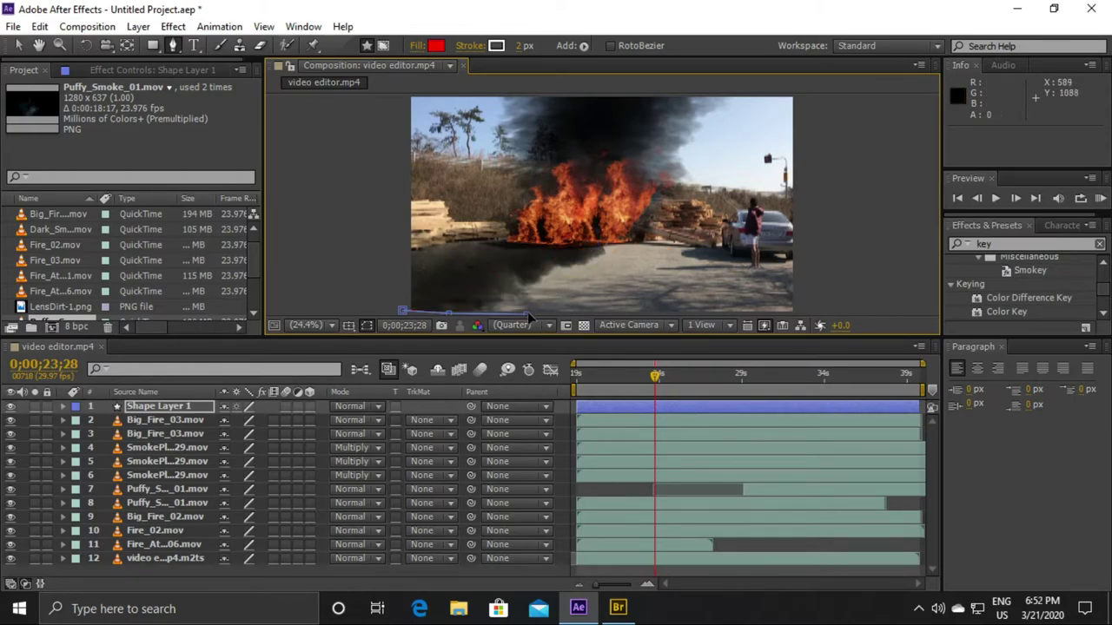
mouse_move(583, 278)
mouse_down()
mouse_move(458, 318)
mouse_move(408, 310)
mouse_move(423, 255)
mouse_up()
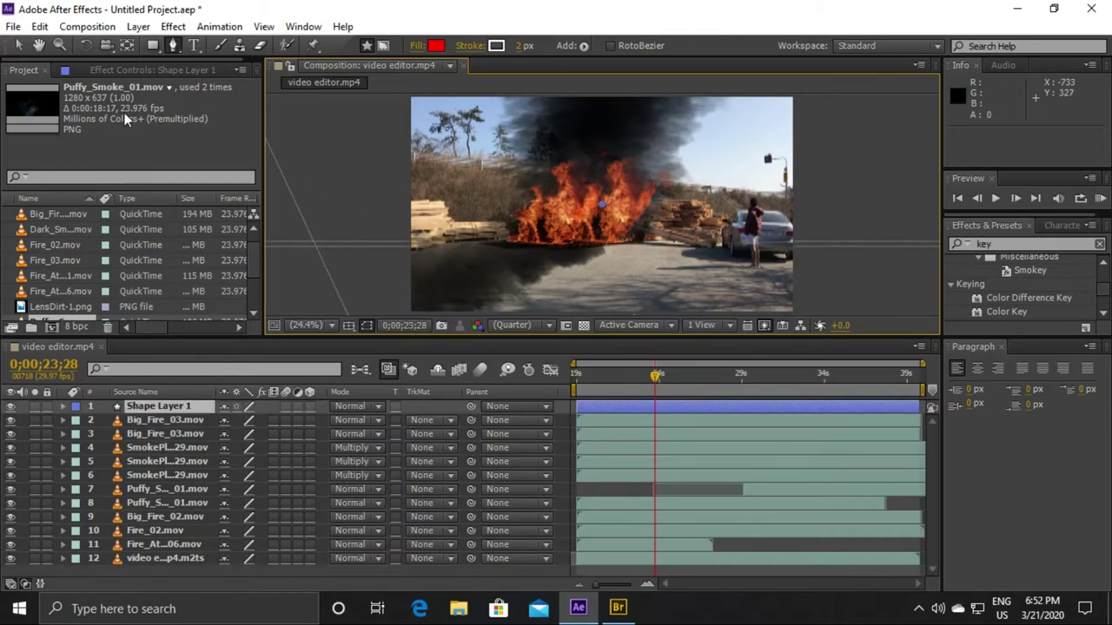
click(25, 47)
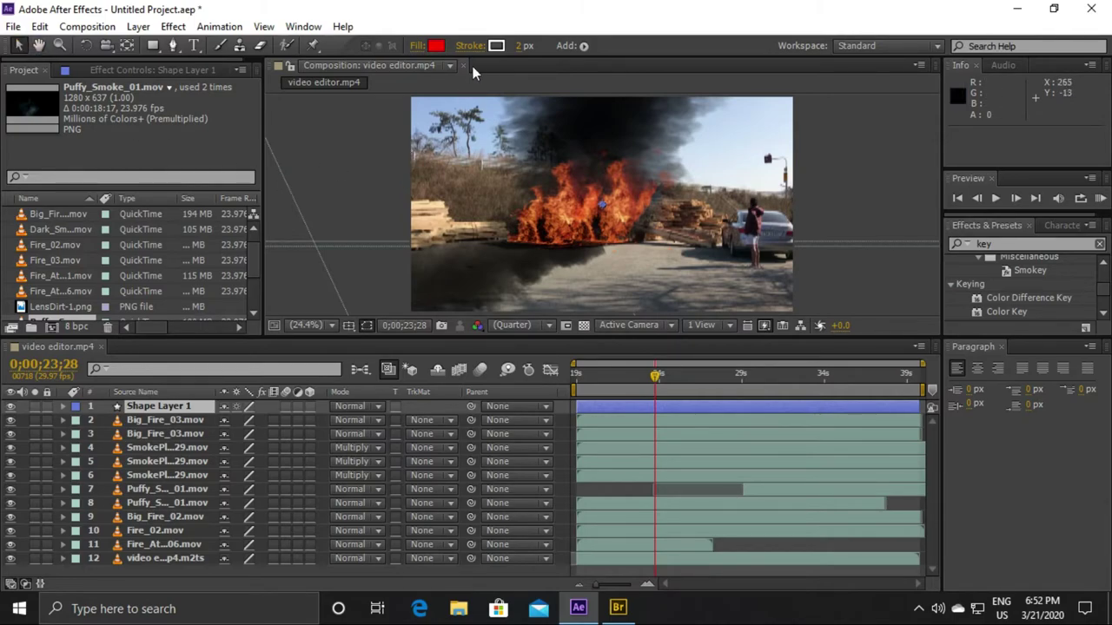
click(495, 46)
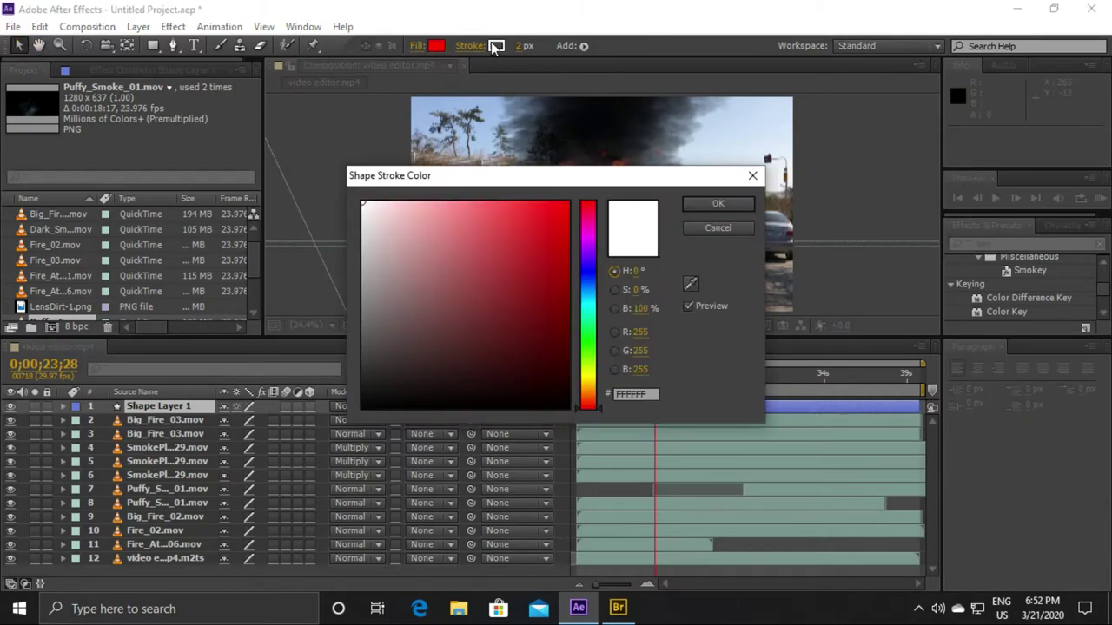
click(731, 207)
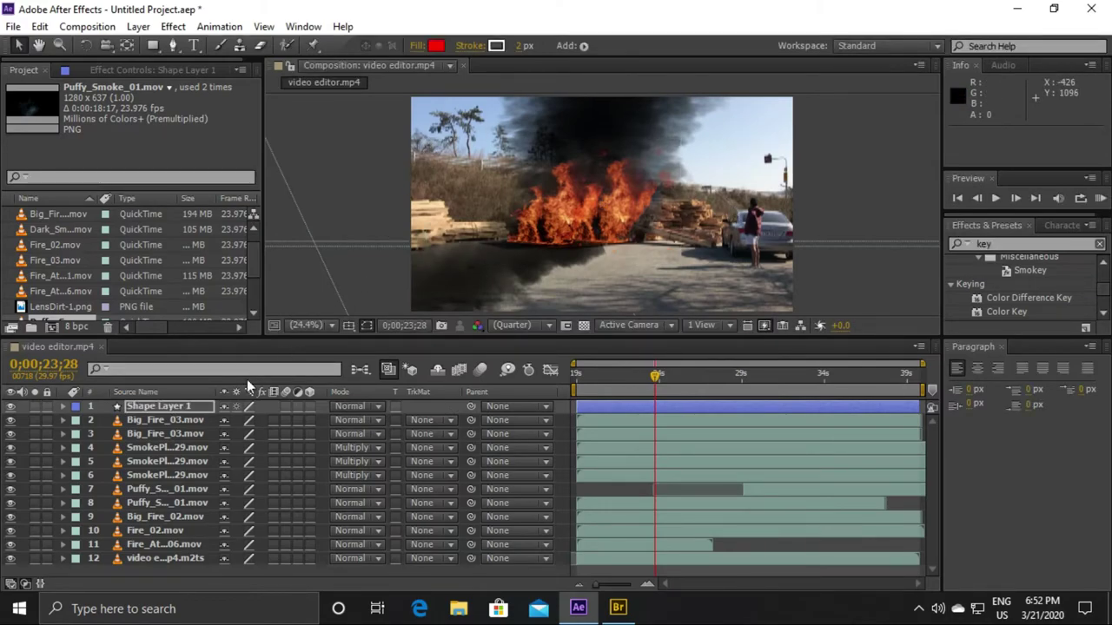
click(141, 406)
Step: Delete Shape Layer 1 and select the SmokePlume layer
key(Delete)
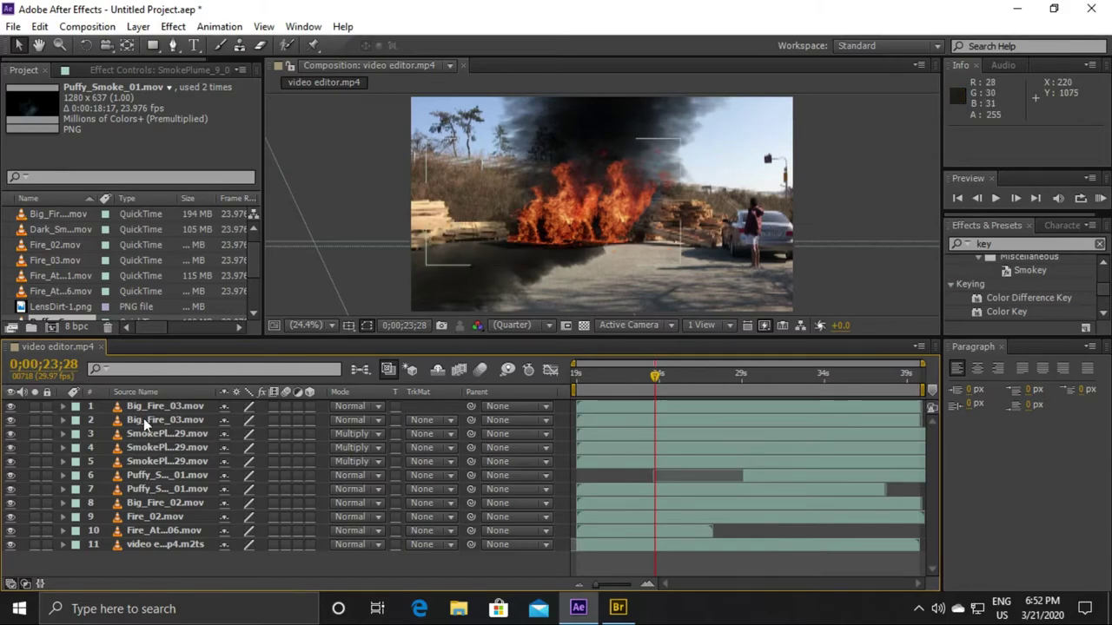
click(138, 405)
click(147, 425)
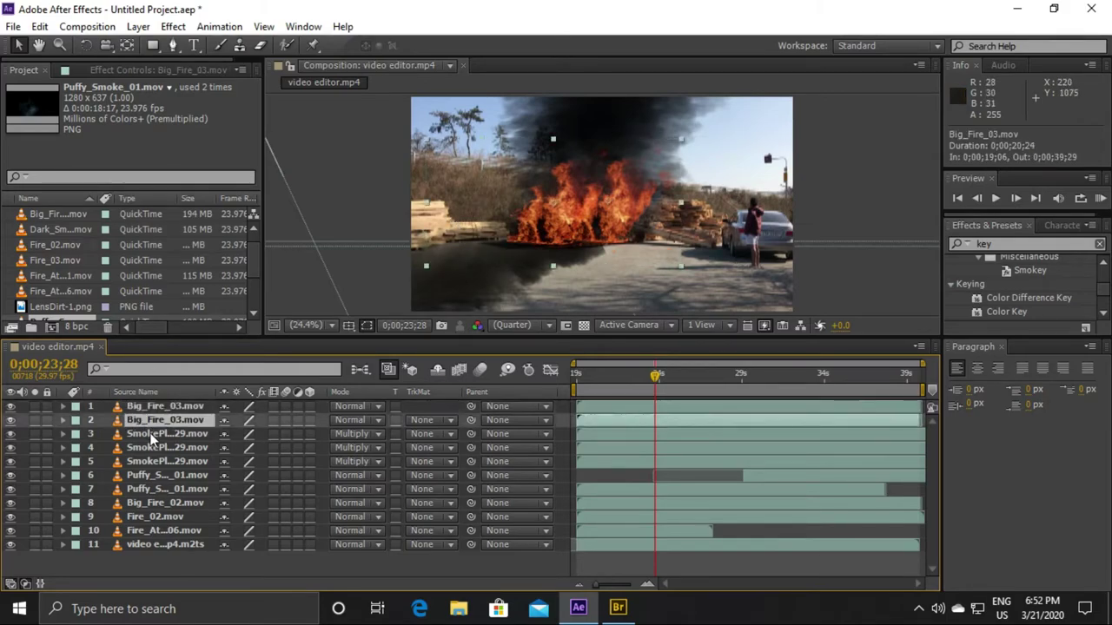
click(150, 434)
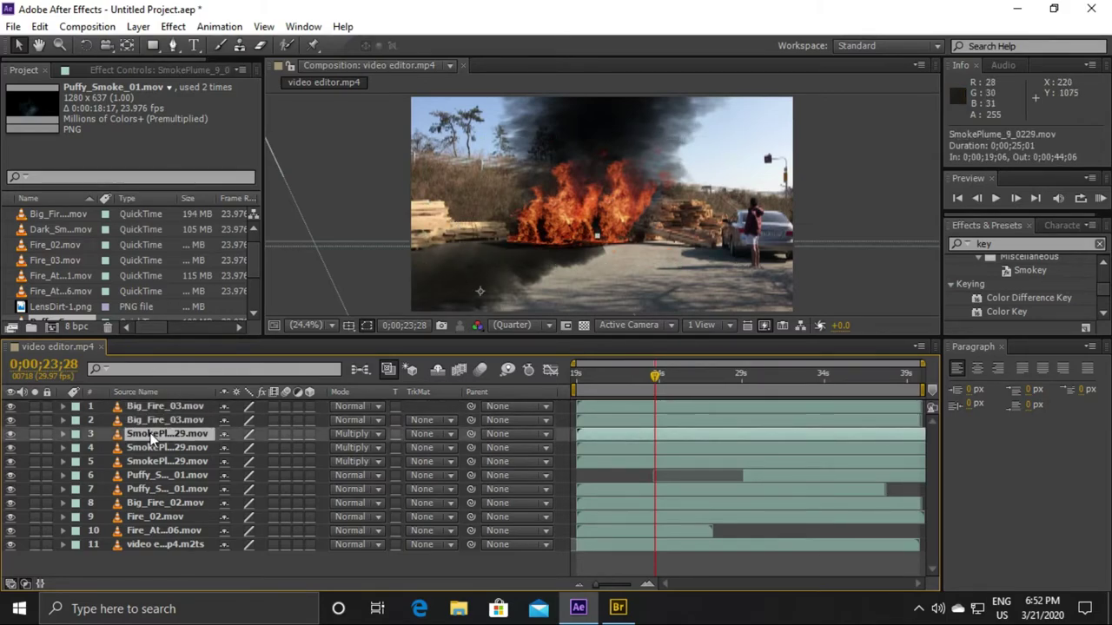
Step: With the Pen tool, trace the mask's bottom edge and right side up above the flames
click(173, 46)
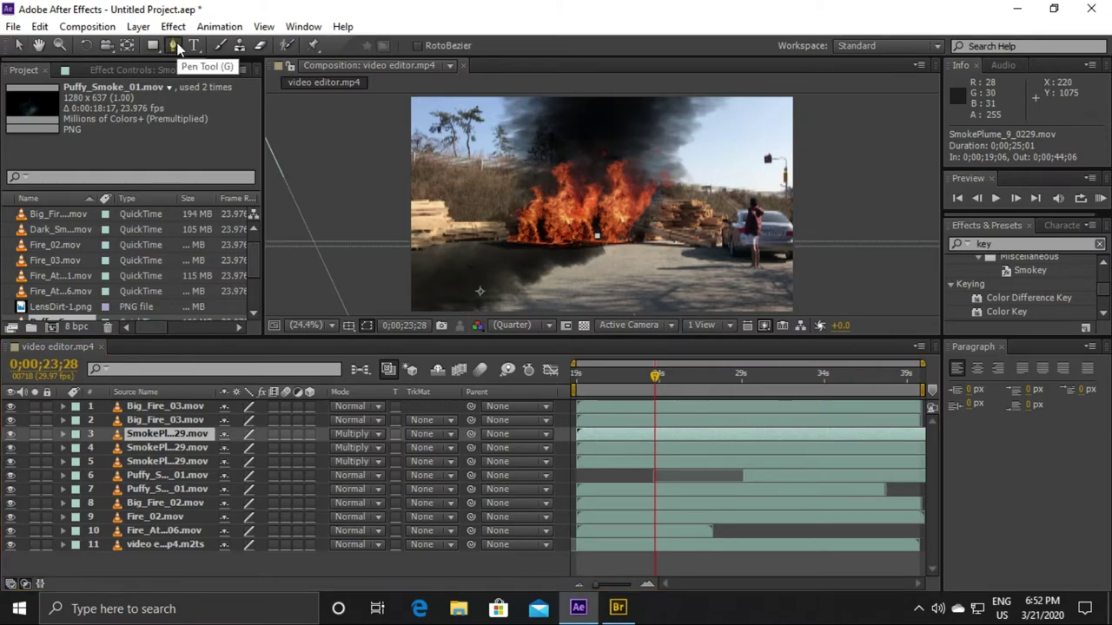
click(395, 310)
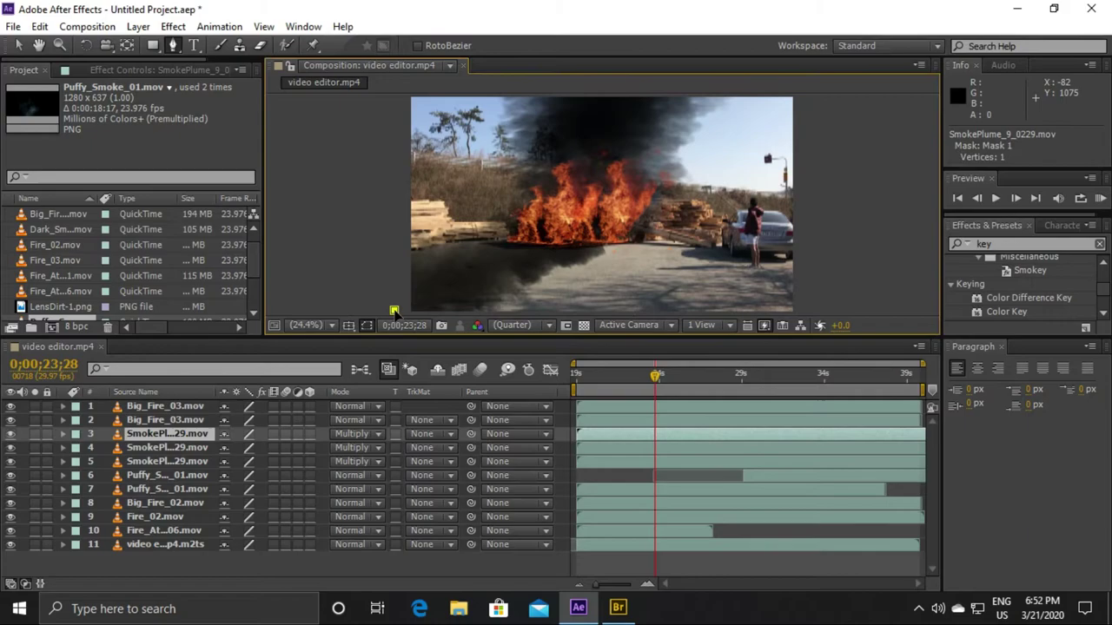
click(443, 313)
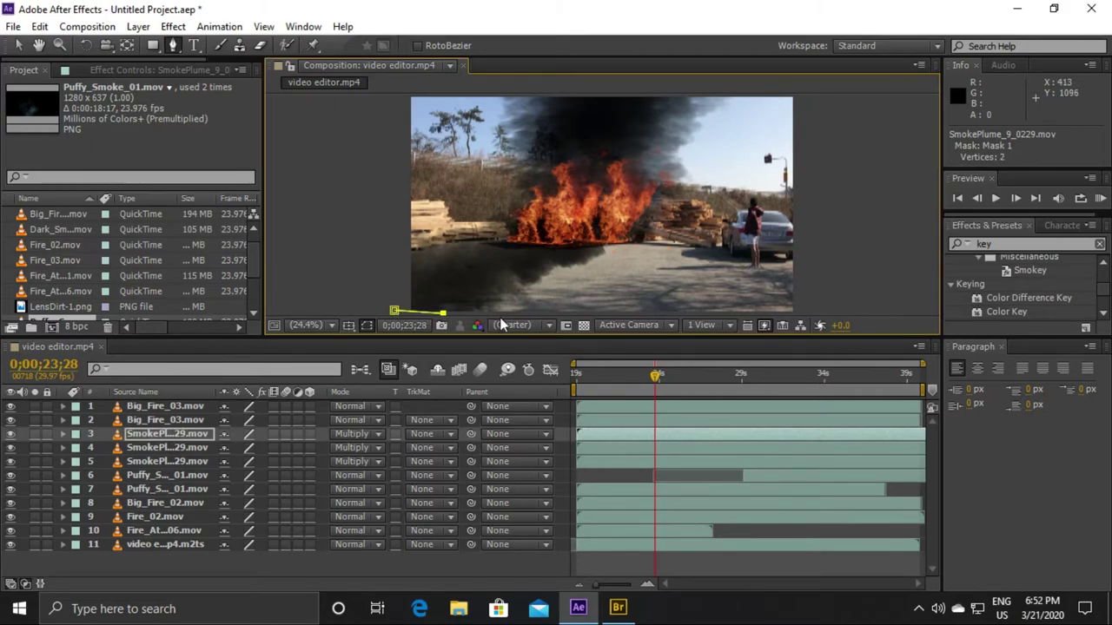
click(500, 313)
click(548, 312)
click(566, 290)
click(588, 261)
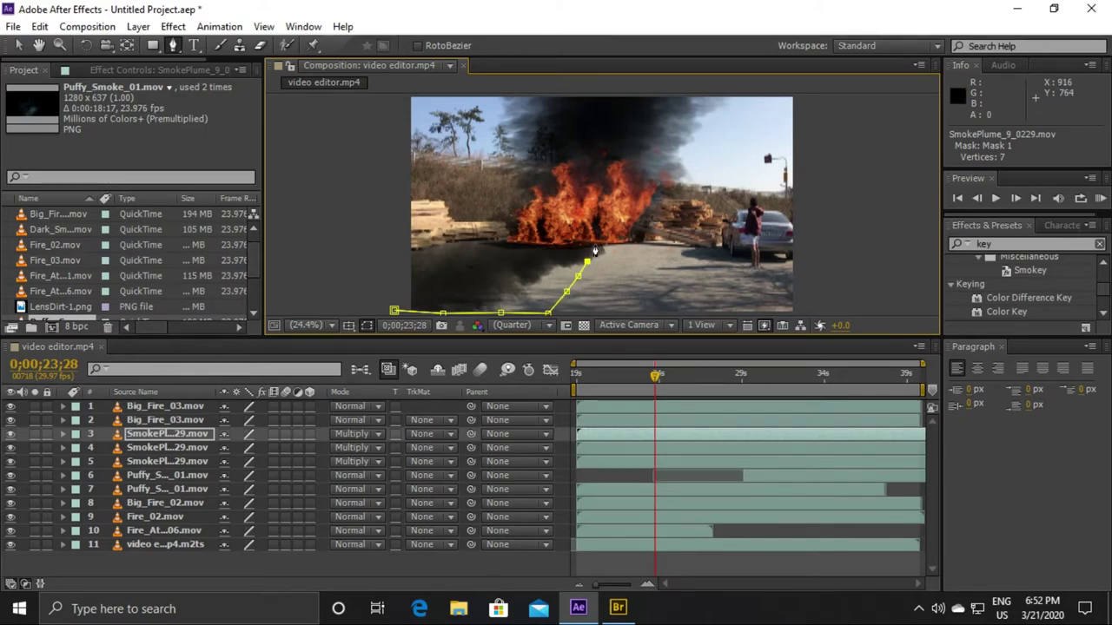
click(596, 238)
click(602, 209)
click(605, 178)
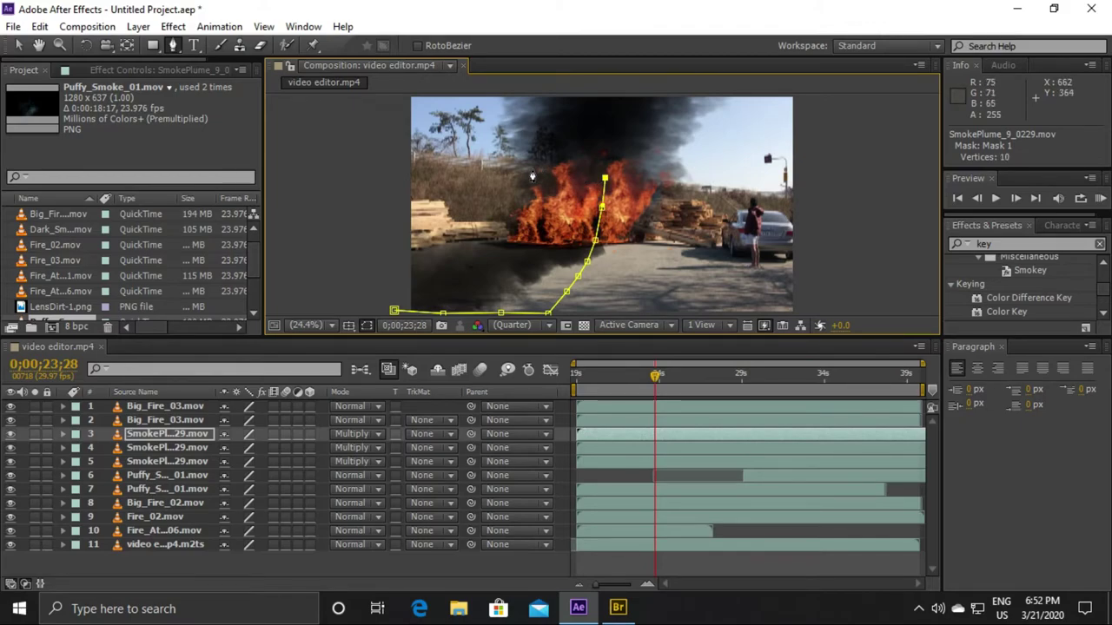
Step: Trace the mask's top edge and left side, closing it on the first vertex
click(517, 169)
click(500, 181)
click(477, 199)
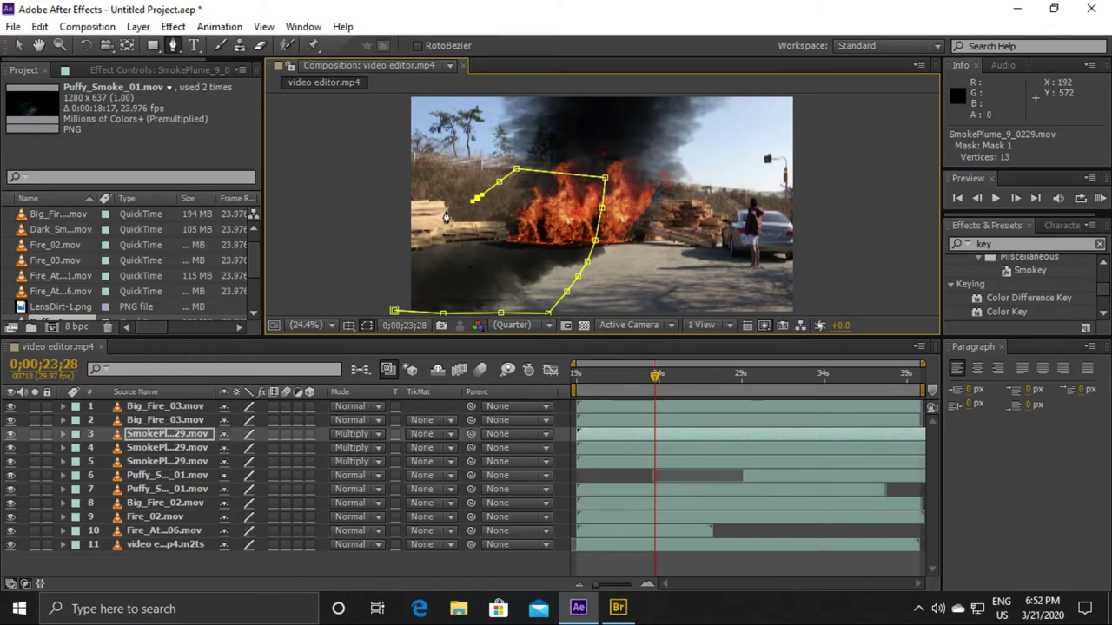
click(444, 210)
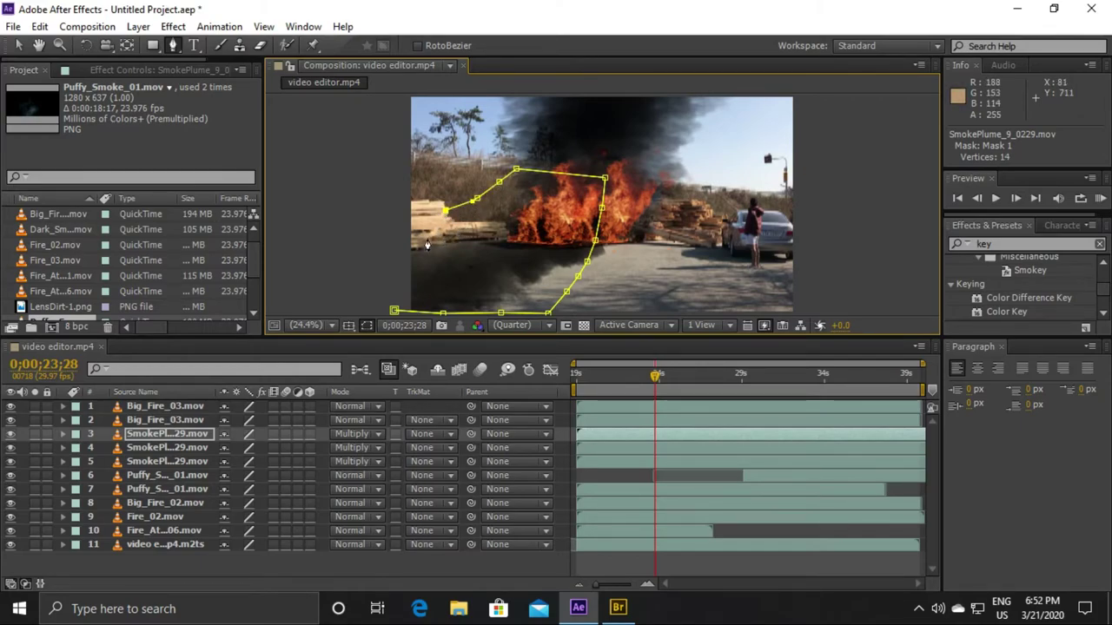
click(427, 237)
click(387, 238)
click(385, 264)
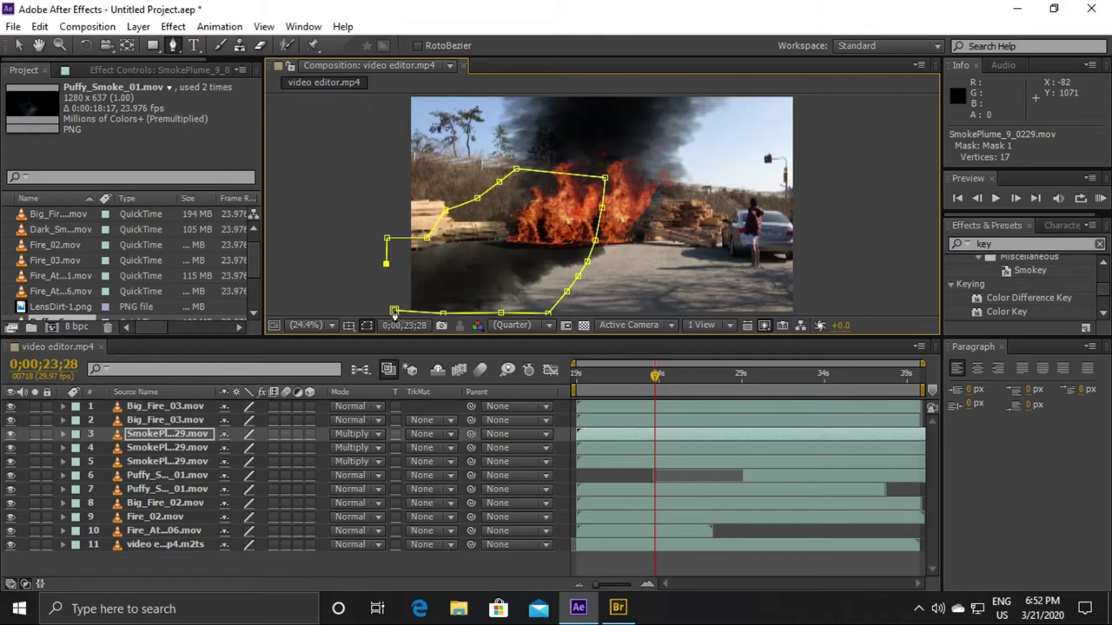
click(393, 311)
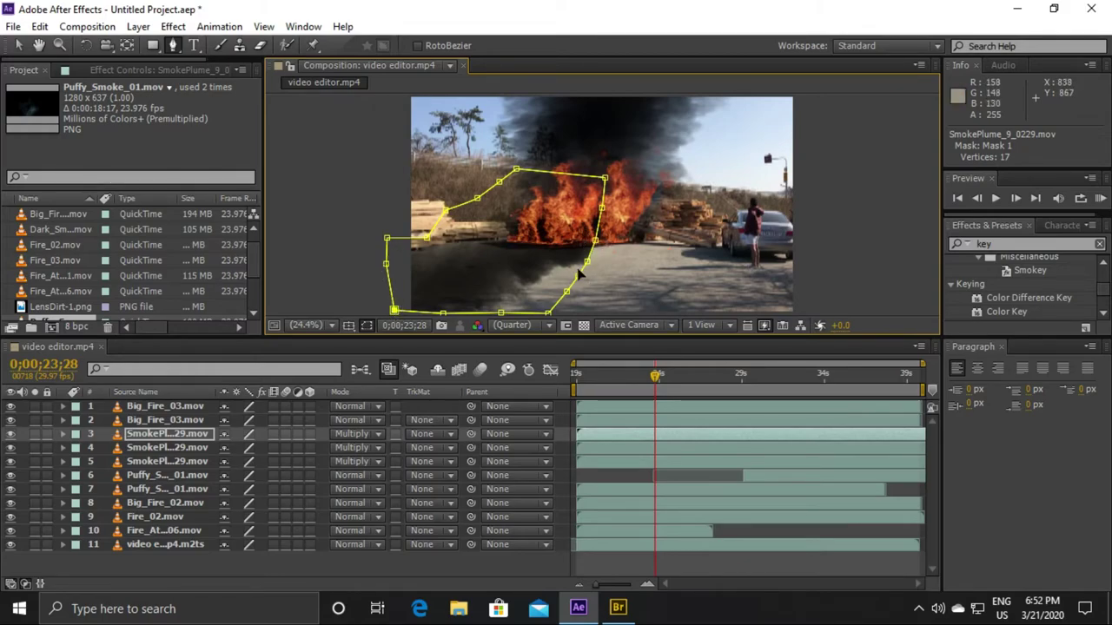
Step: Set Mask 1's feather to 161.0 px and expansion to -18.0 px, then return to the Selection tool and deselect
click(62, 433)
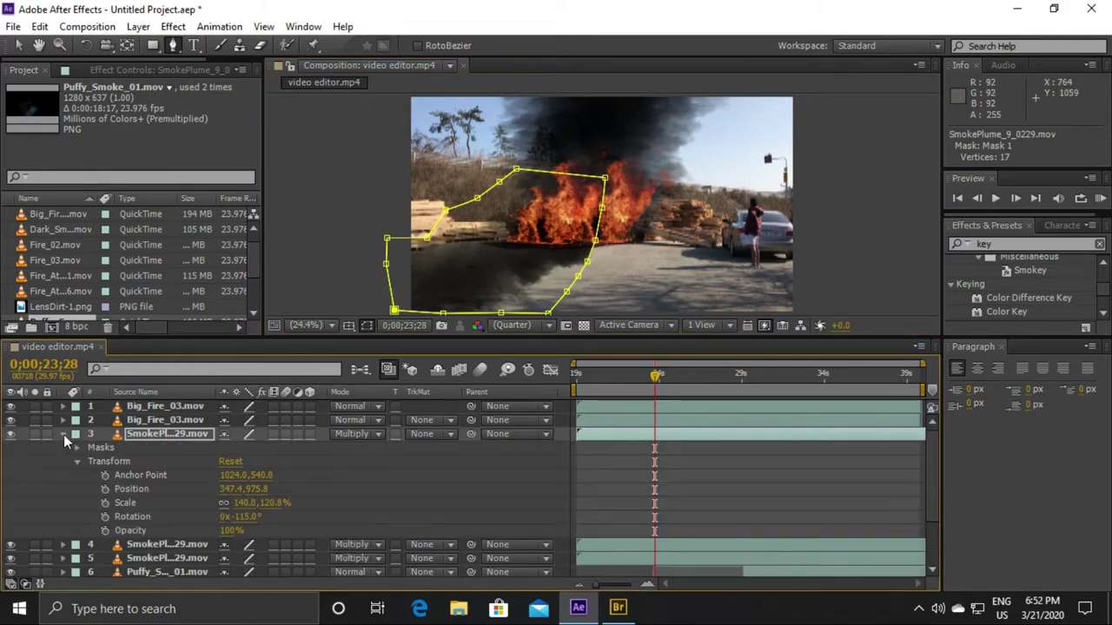
click(77, 448)
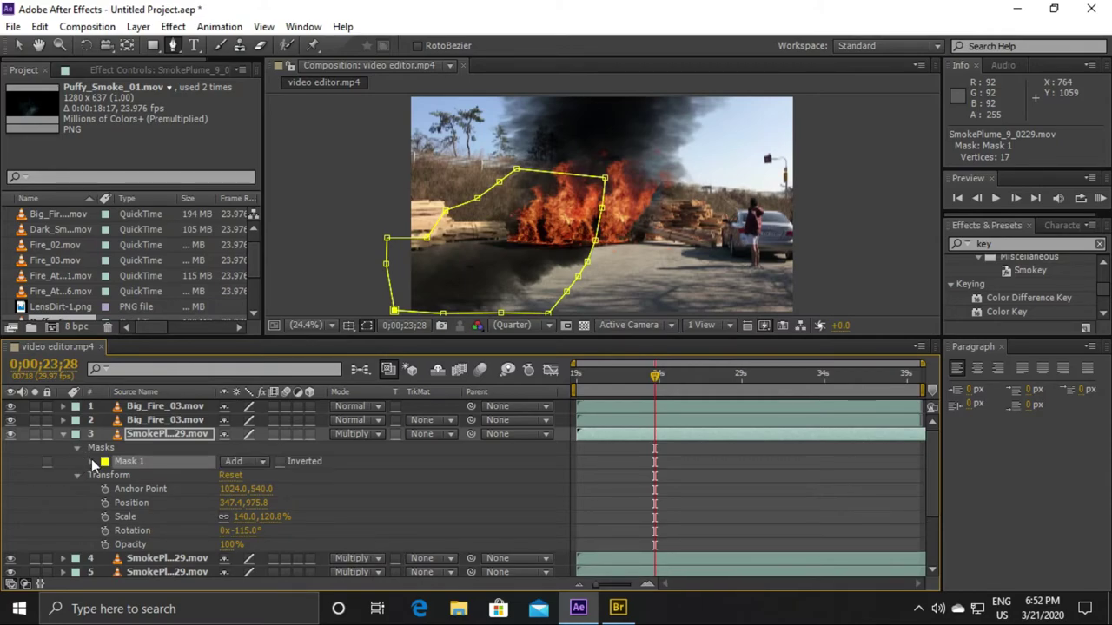
click(92, 462)
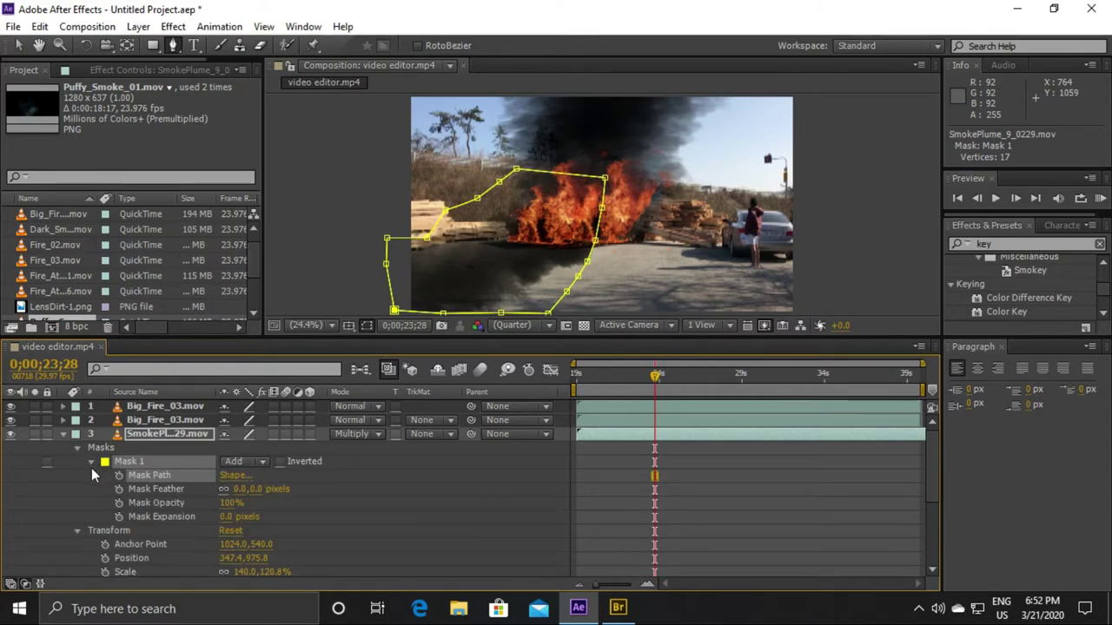
click(168, 503)
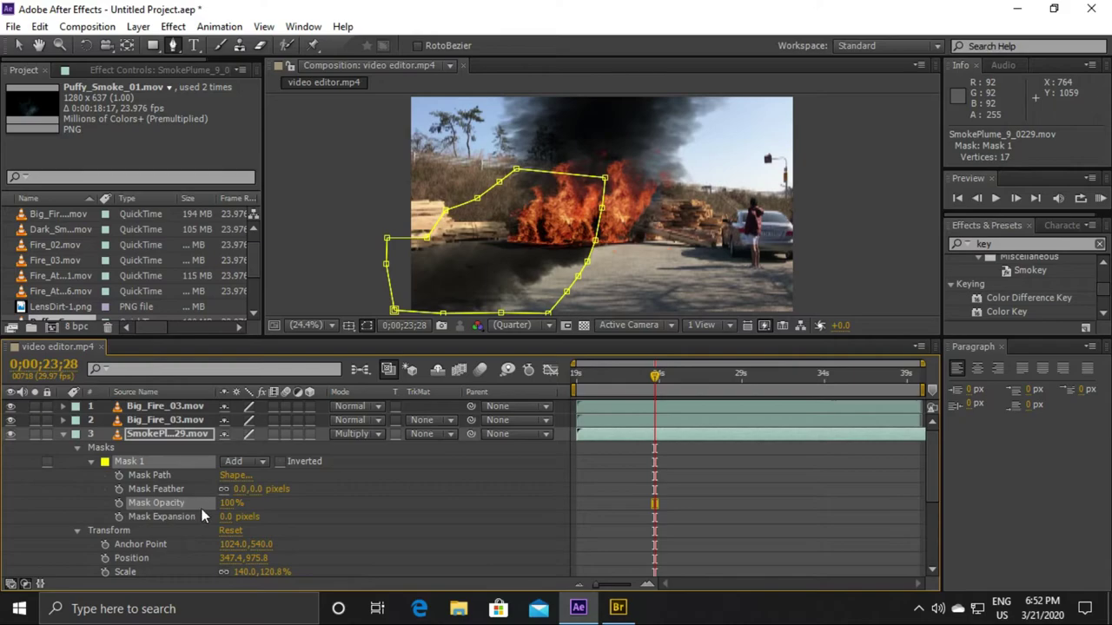
click(187, 492)
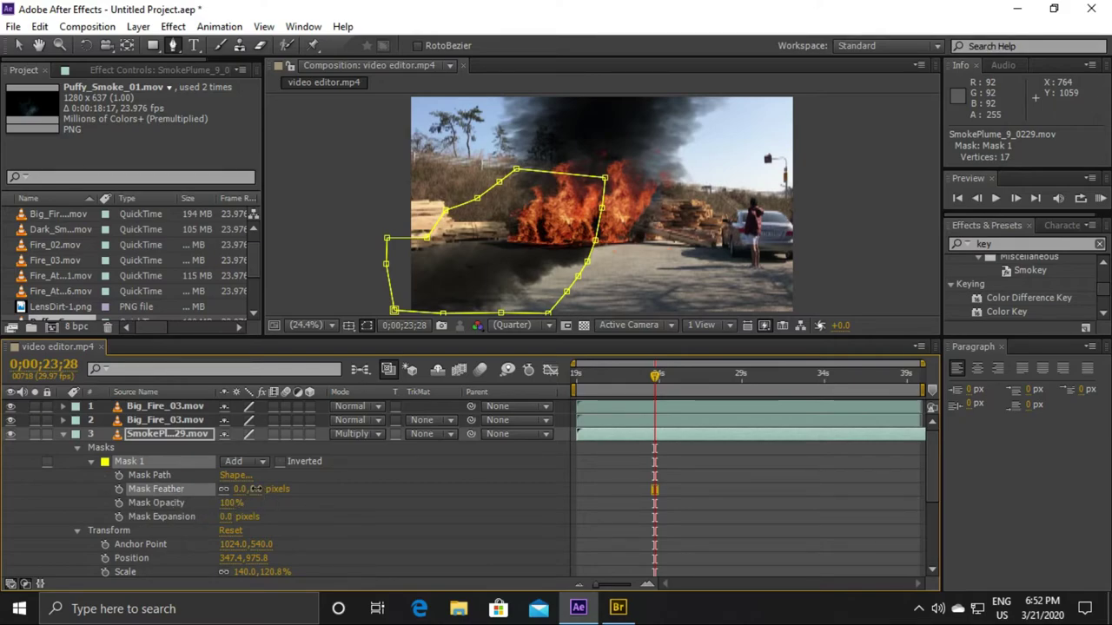
drag(258, 489, 376, 490)
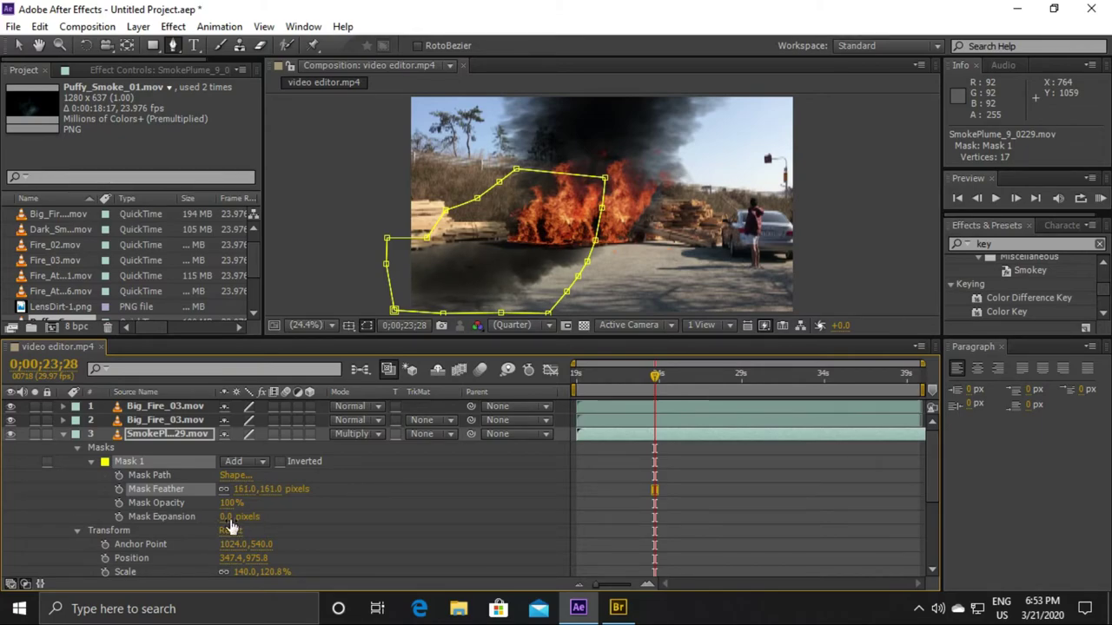
click(200, 517)
drag(225, 519, 219, 517)
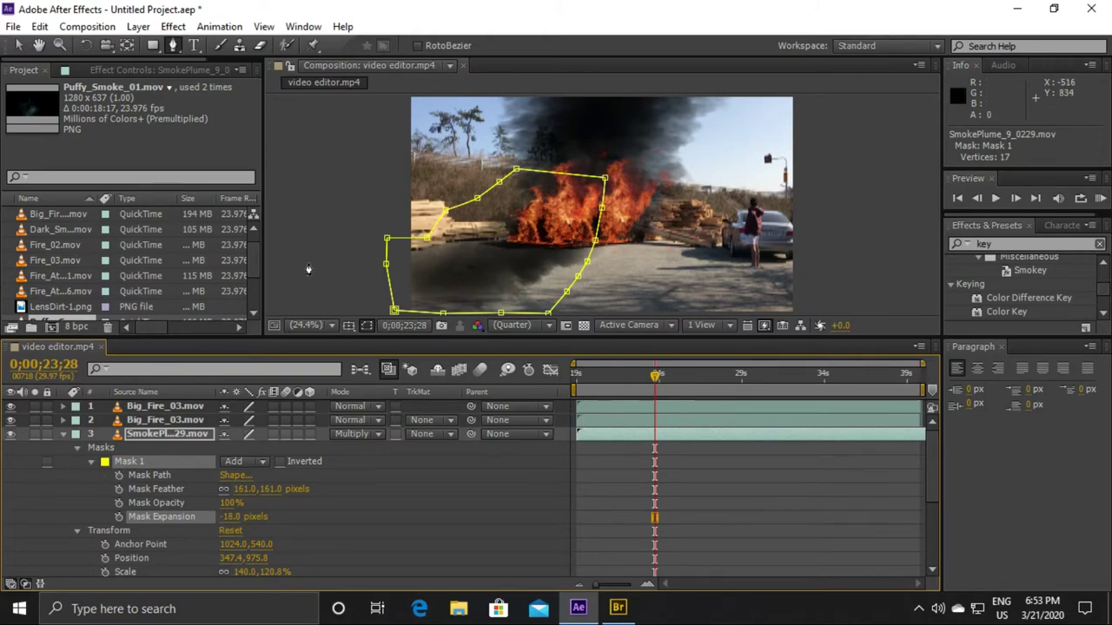
key(v)
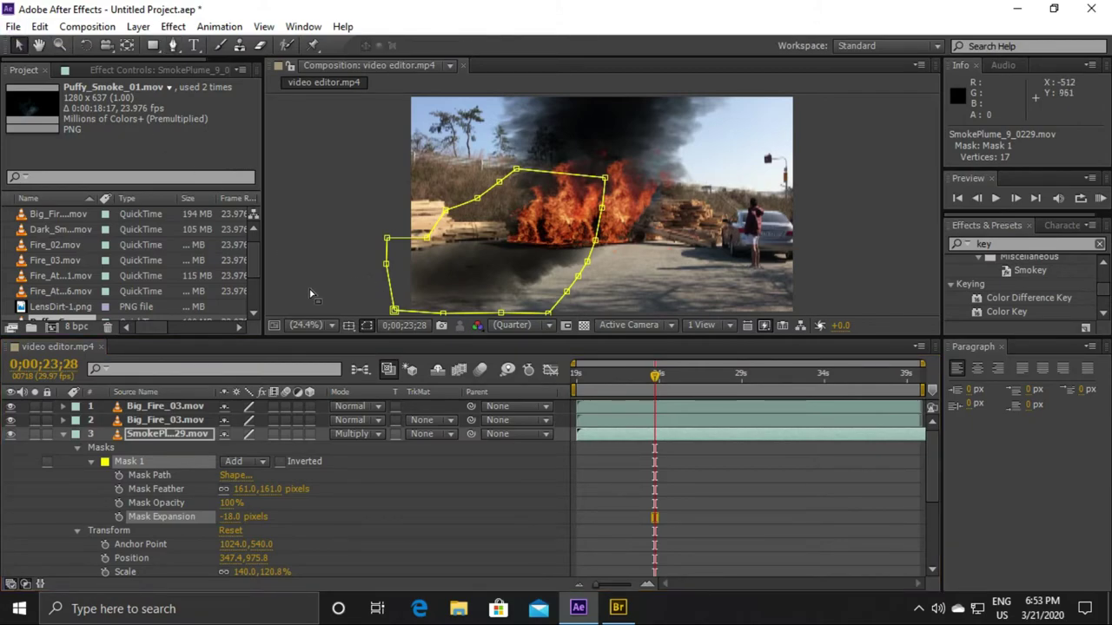
click(309, 288)
click(283, 300)
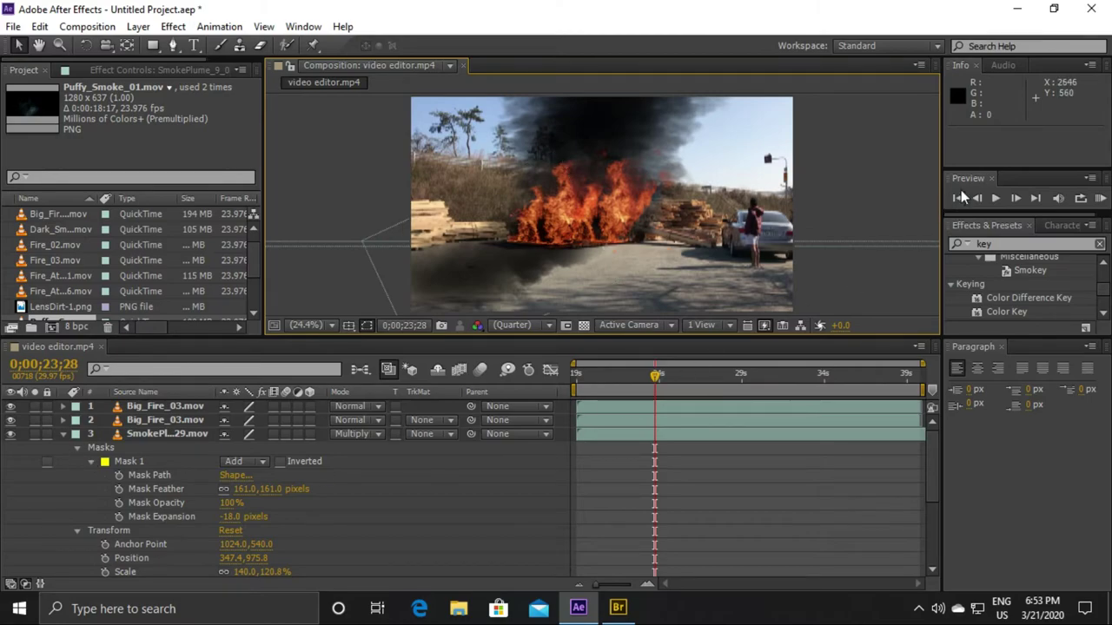
Step: Preview the composite, collapse layer 3, and nudge the SmokePlume layer slightly left
click(995, 198)
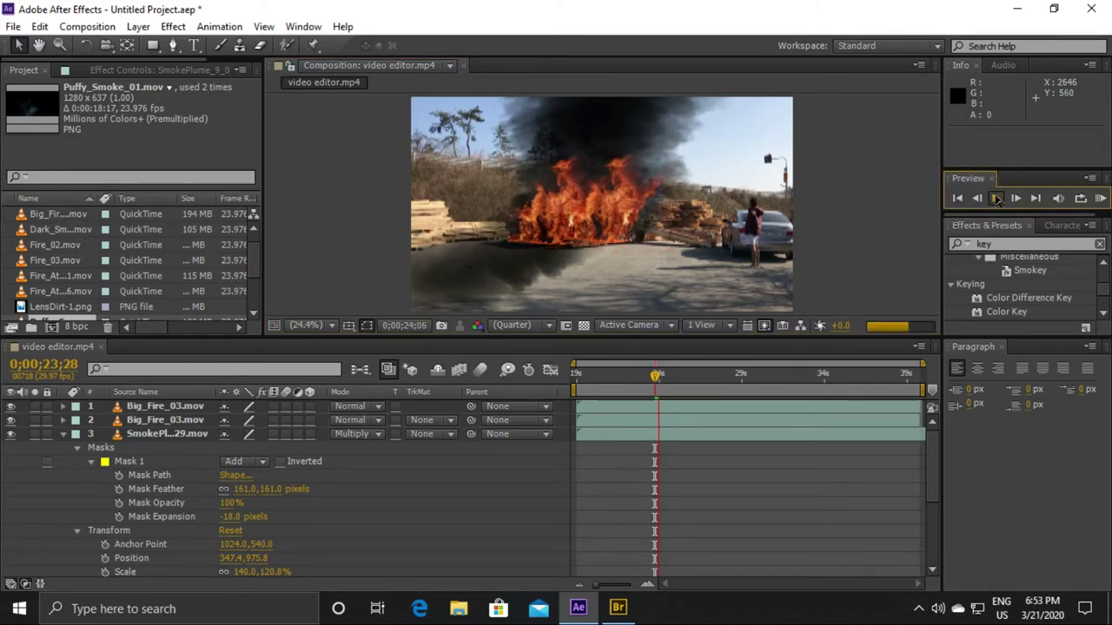
click(996, 199)
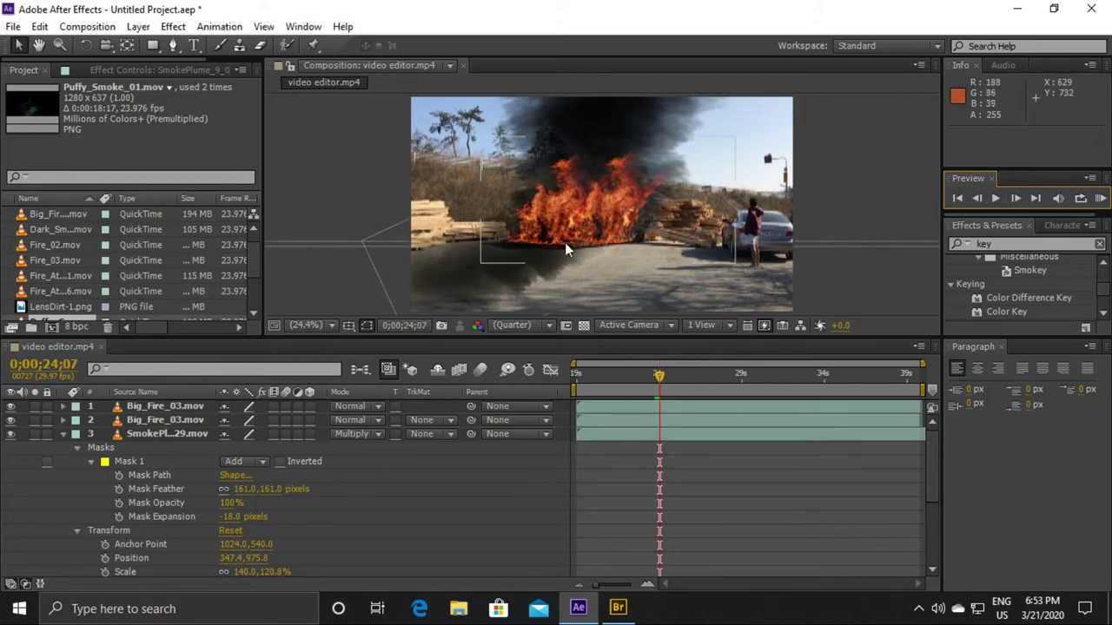
click(64, 433)
click(161, 405)
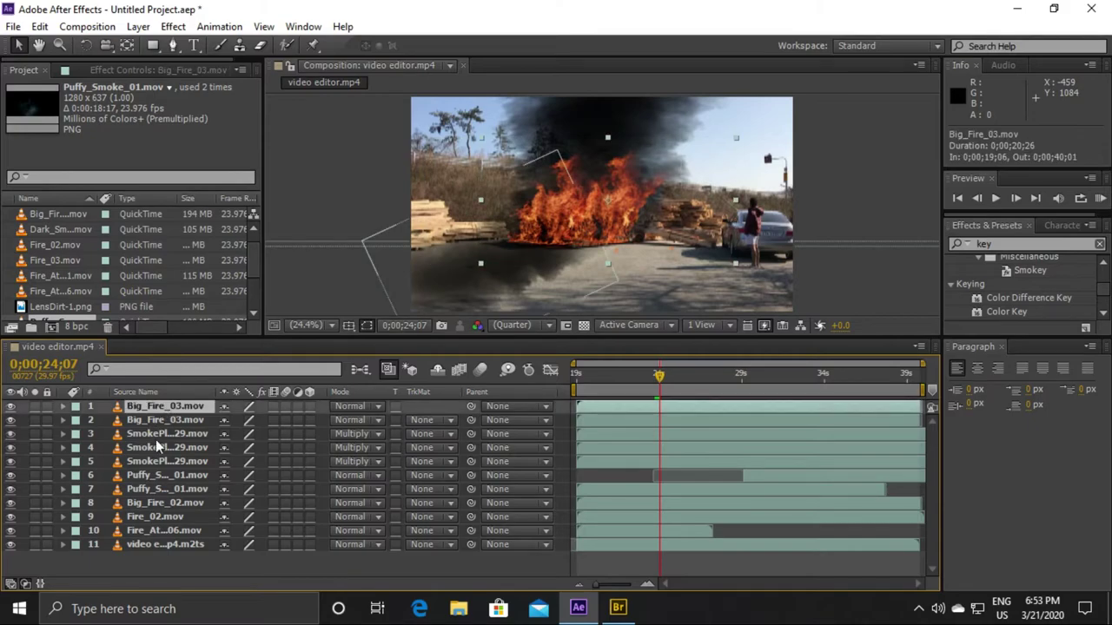
click(153, 433)
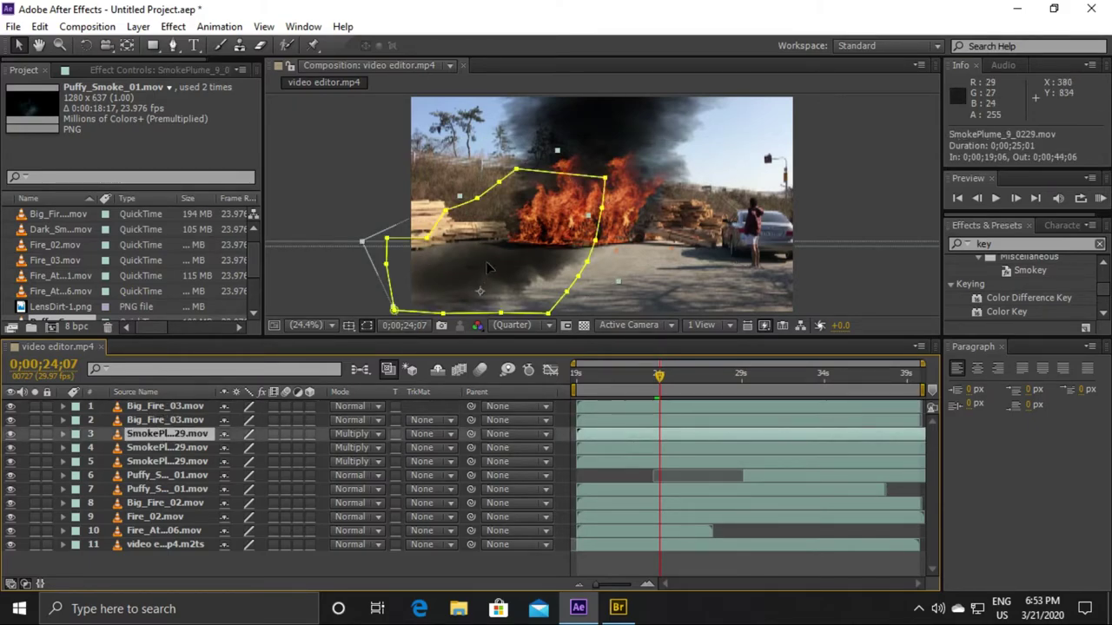
drag(487, 271, 484, 264)
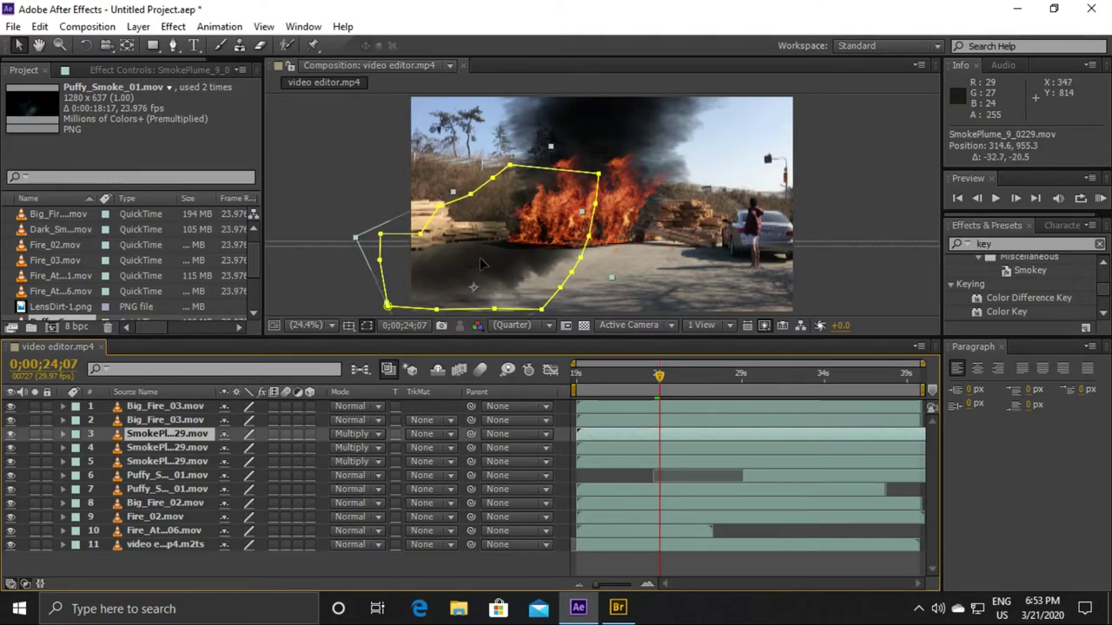
Step: Drag the mask's top, left and lower-right vertices in tighter around the fire
click(493, 179)
mouse_move(492, 179)
mouse_down()
mouse_move(502, 205)
mouse_move(473, 221)
mouse_up()
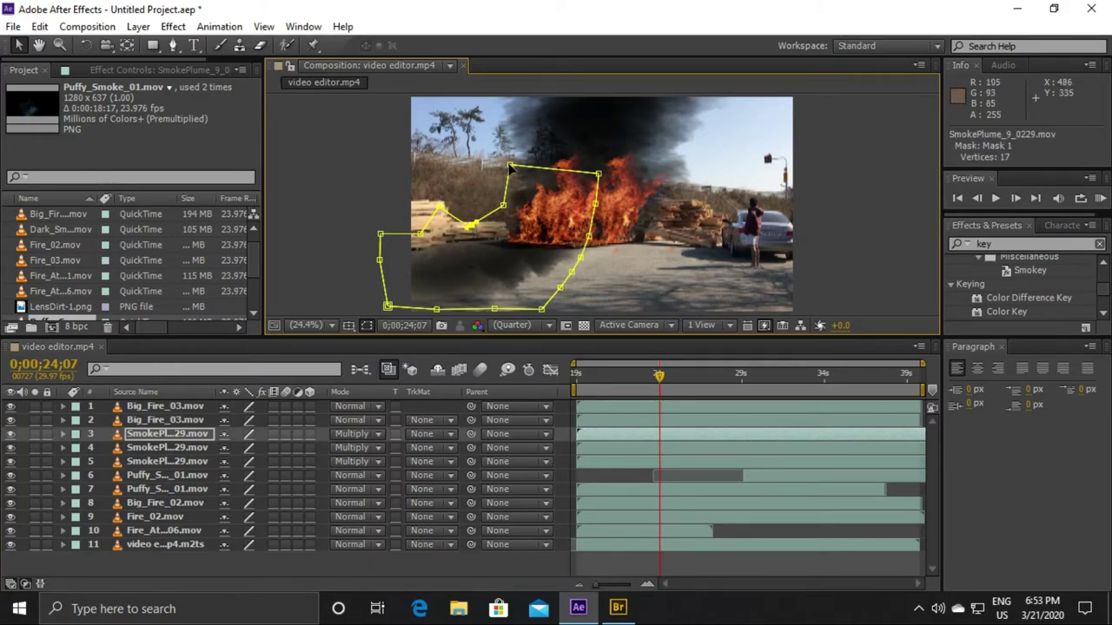
mouse_move(510, 165)
mouse_down()
mouse_move(520, 204)
mouse_move(506, 223)
mouse_up()
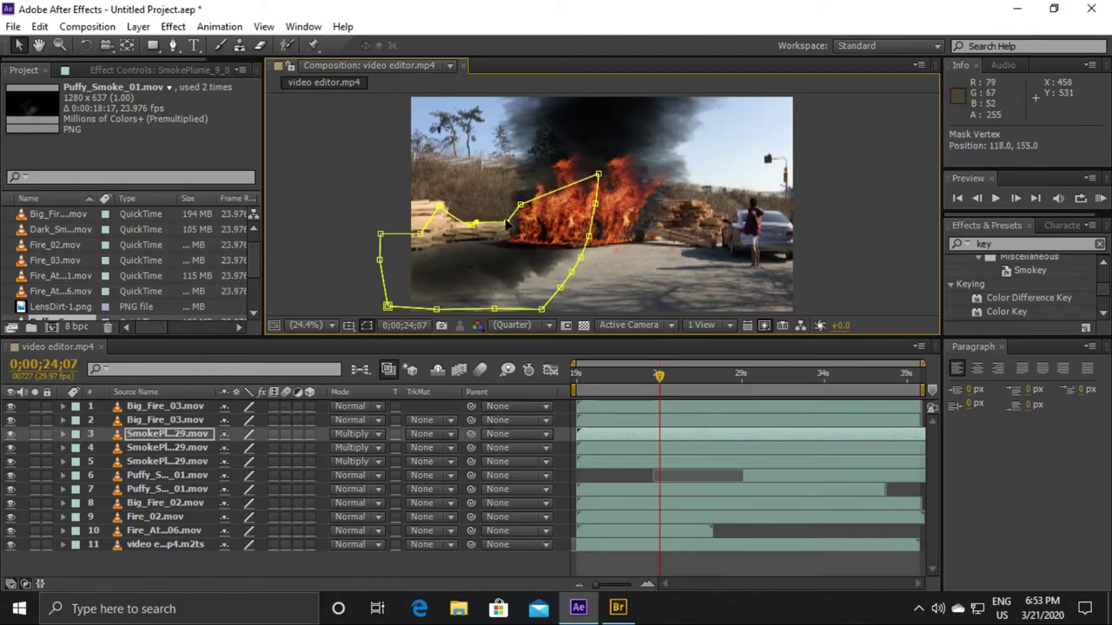
drag(440, 207, 440, 236)
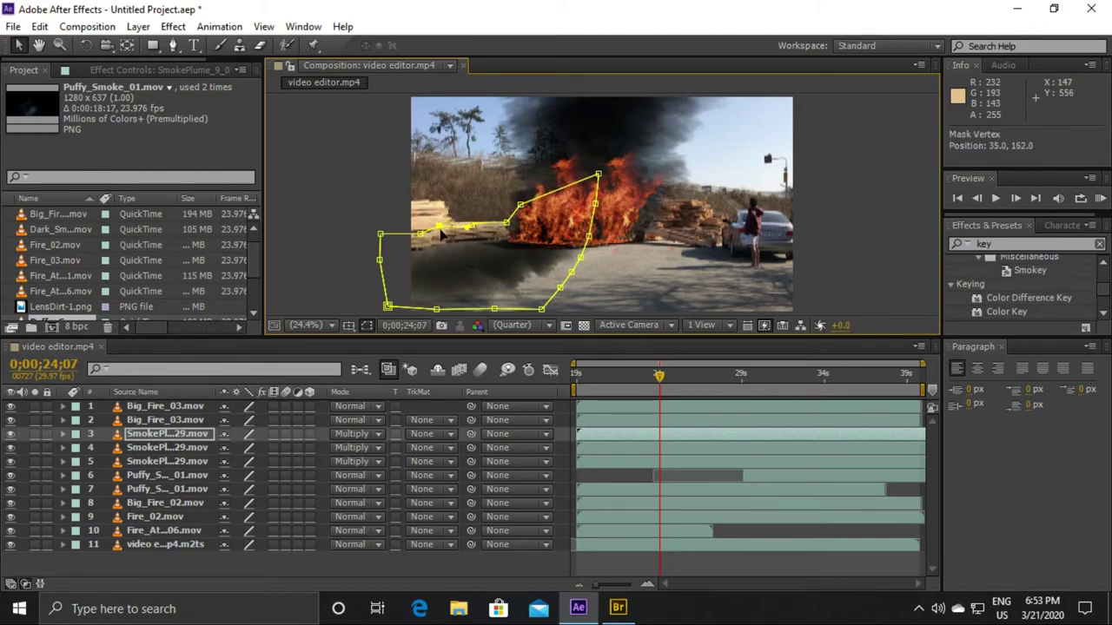
click(567, 272)
drag(566, 273, 576, 251)
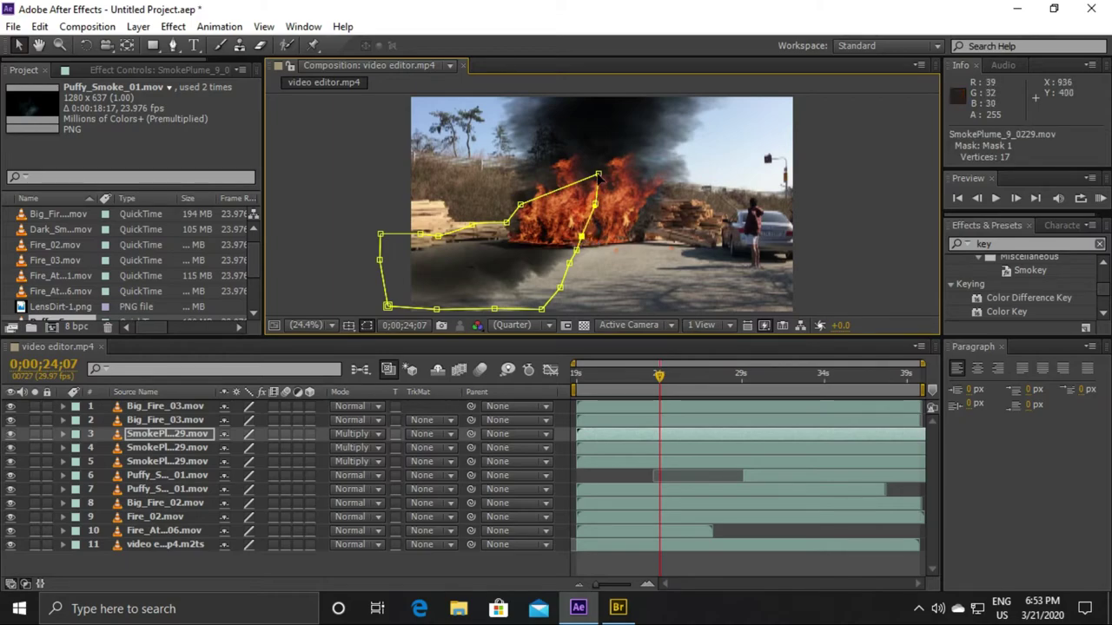
drag(597, 176, 567, 202)
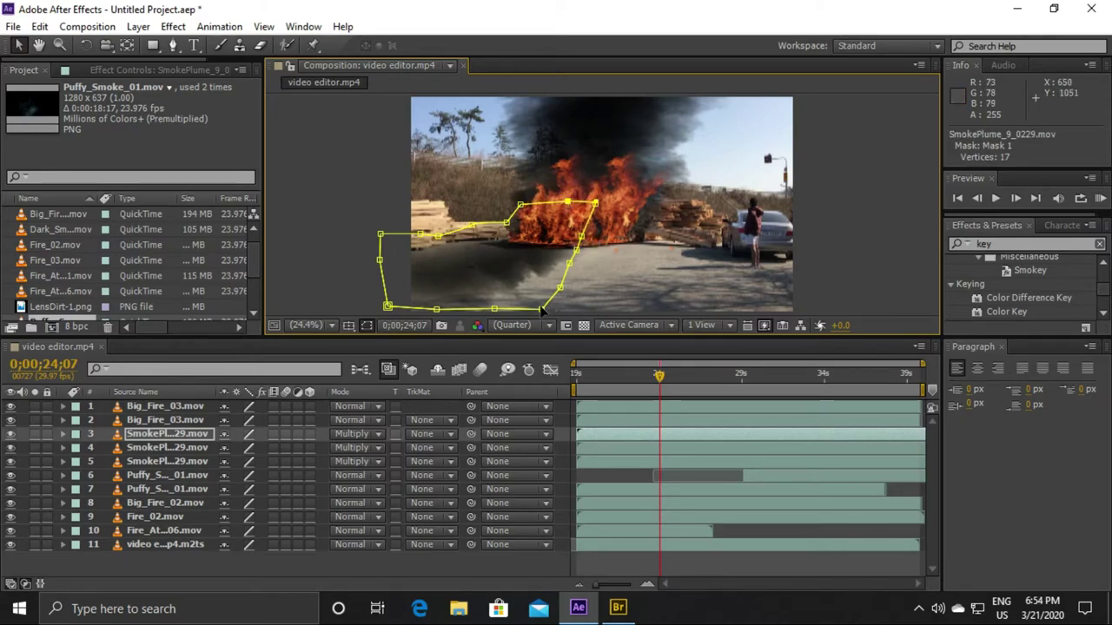
Step: Drag the bottom-right mask vertices closer to the fire and expand layer 3's properties
drag(540, 309, 555, 285)
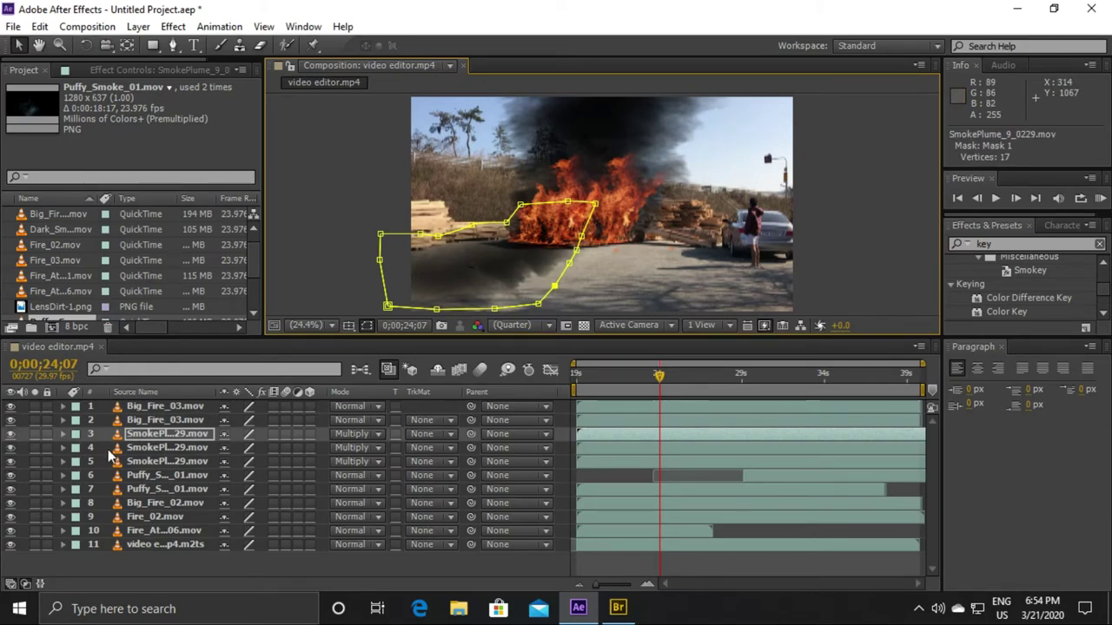
ctrl+click(62, 434)
scroll(62, 435, down, 1)
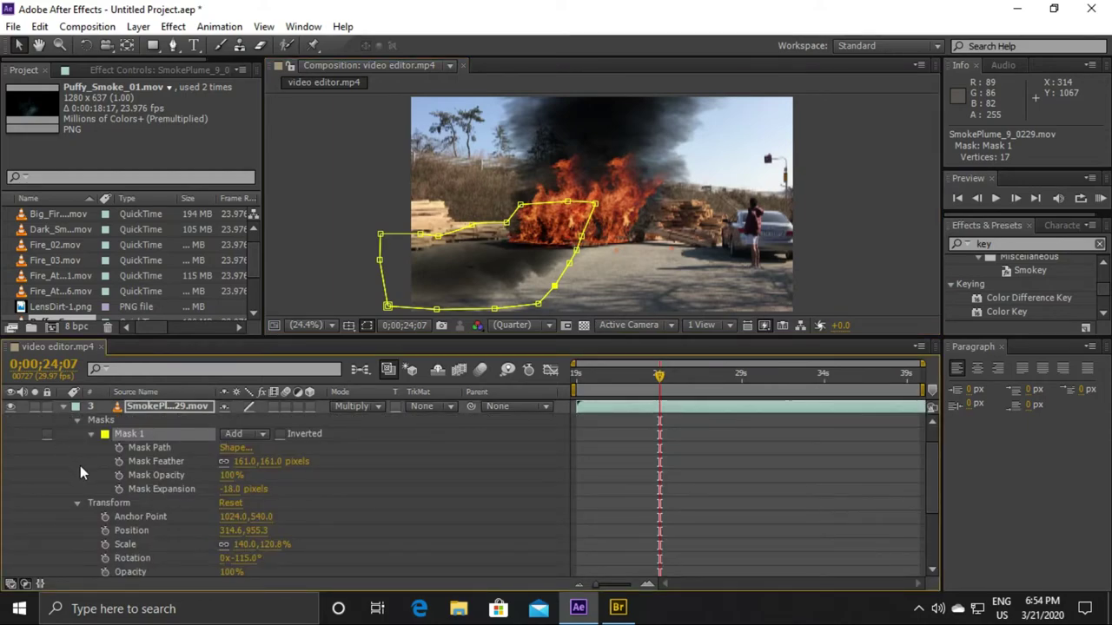
Step: Set Mask 1's opacity to 71%, preview the thinner smoke, then collapse layer 3
click(76, 421)
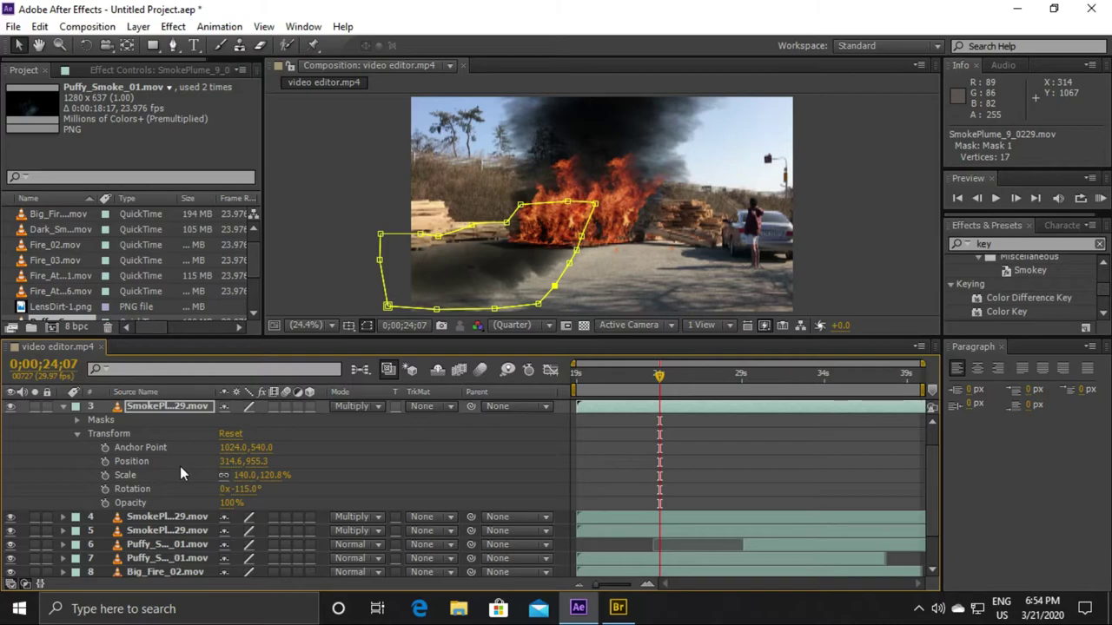
click(77, 422)
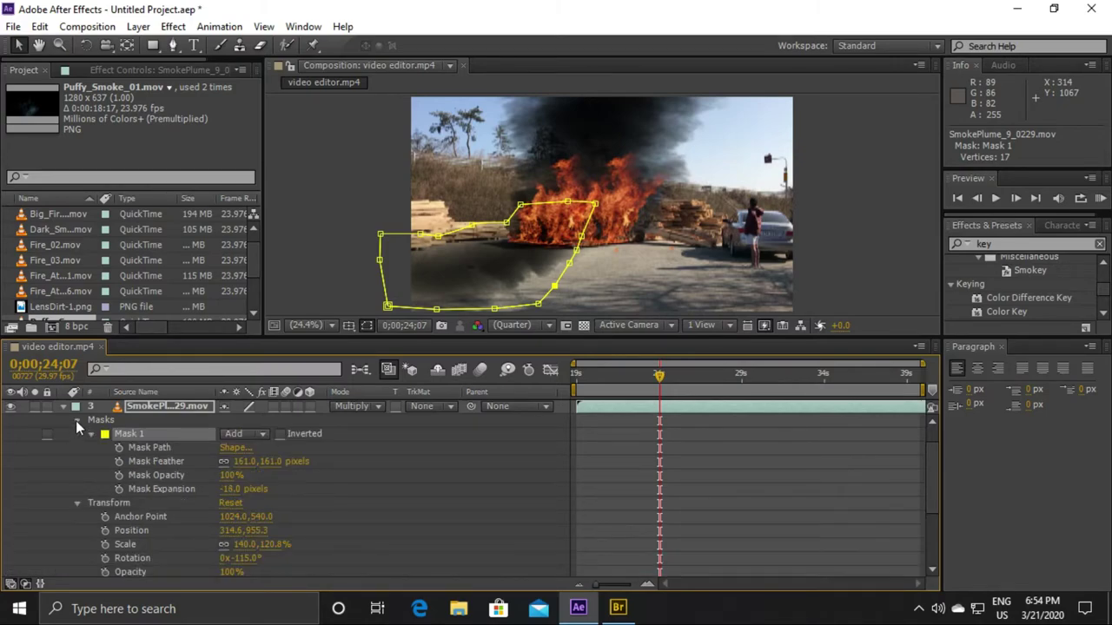
click(164, 476)
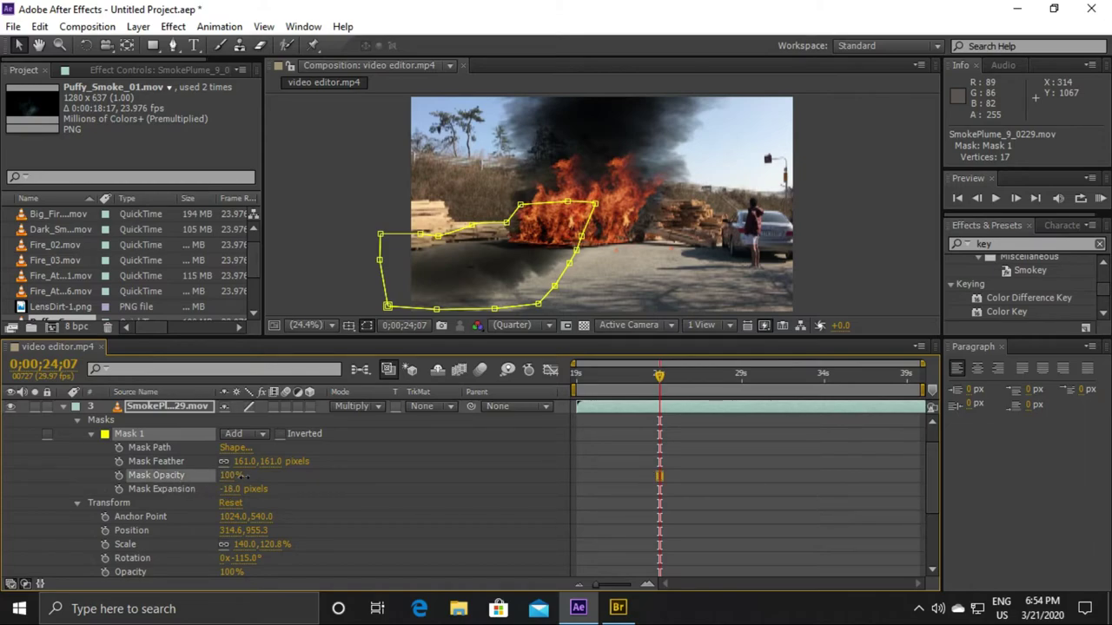
drag(246, 476, 233, 483)
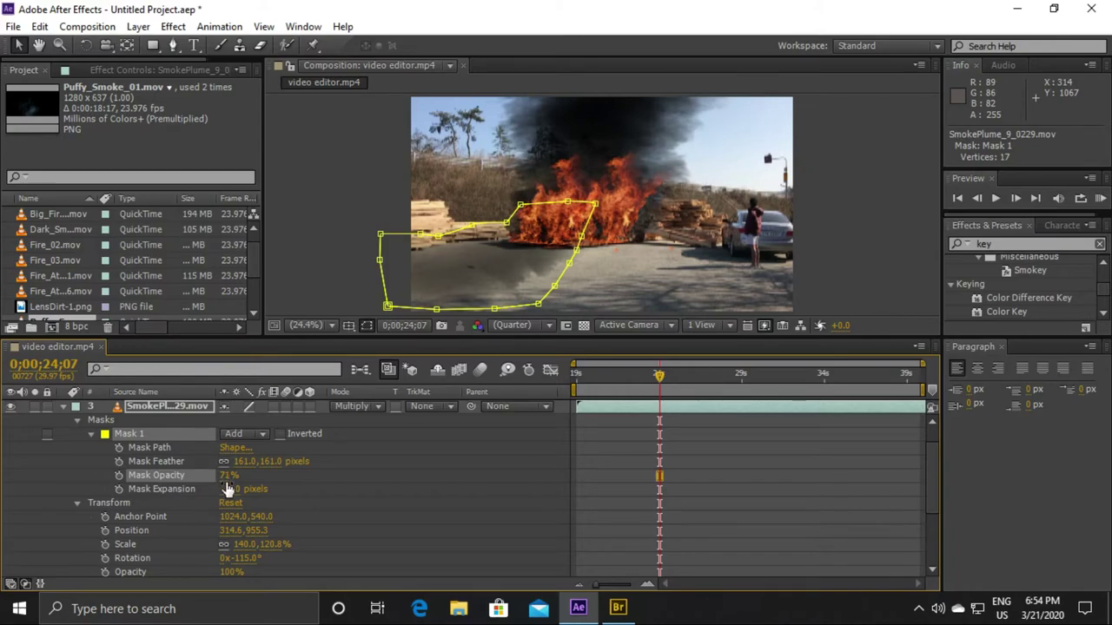
click(995, 198)
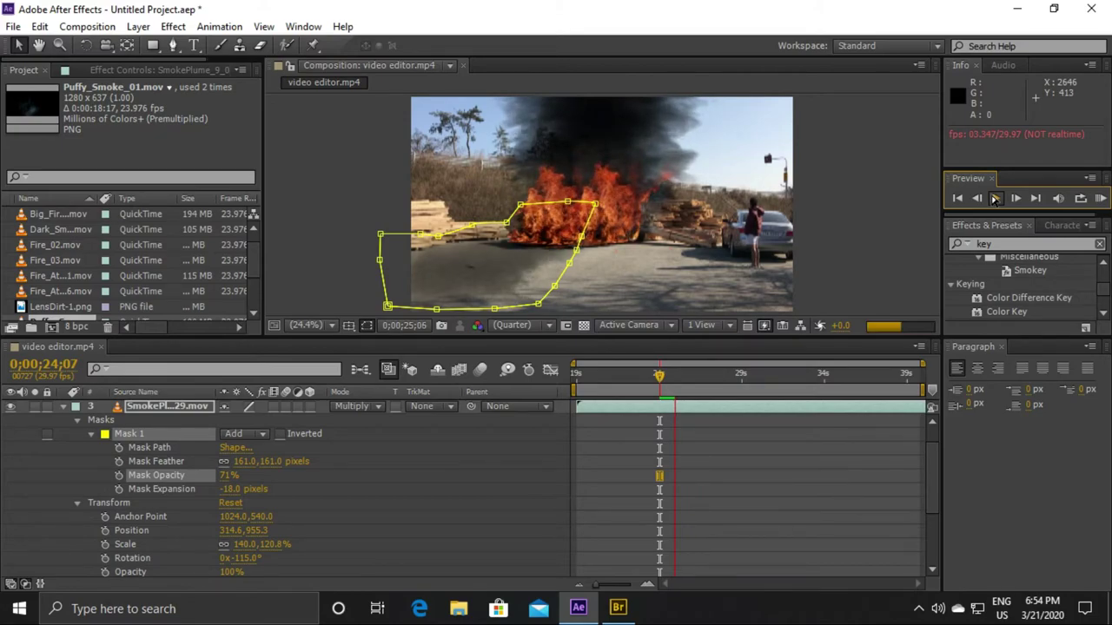
click(996, 199)
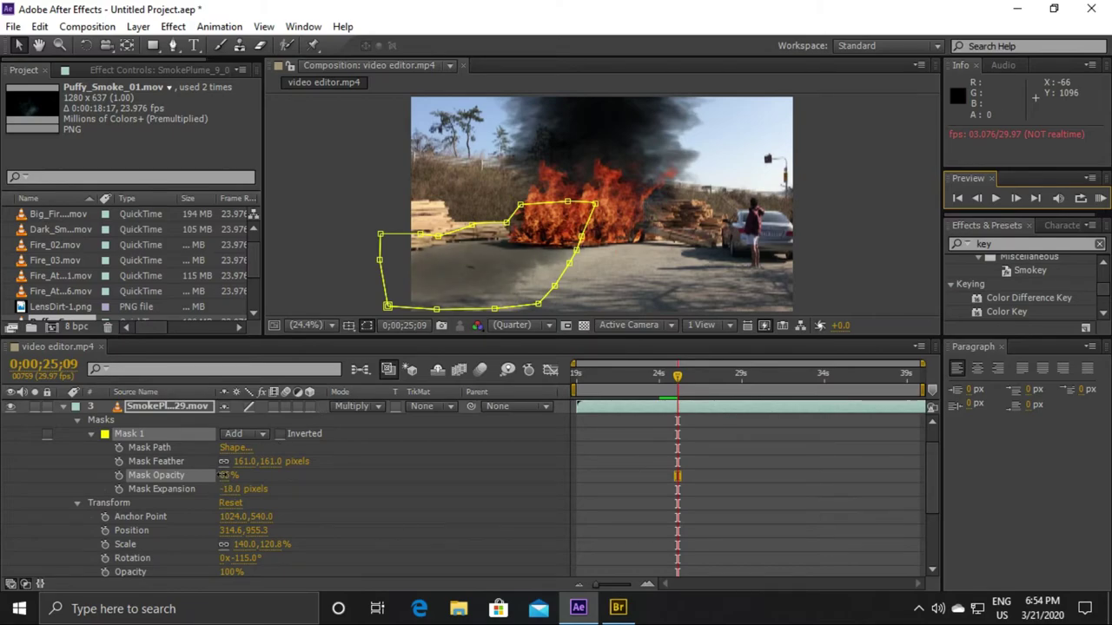
click(65, 407)
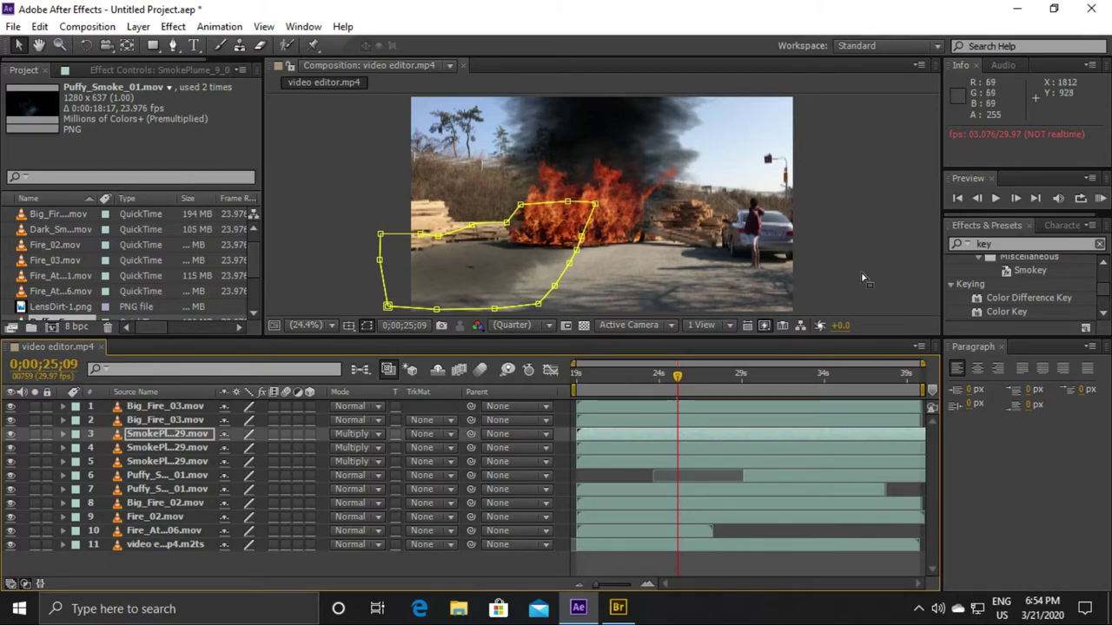
Step: Deselect the smoke layer, preview the composite, and return the playhead to 0;00;19;06
click(995, 198)
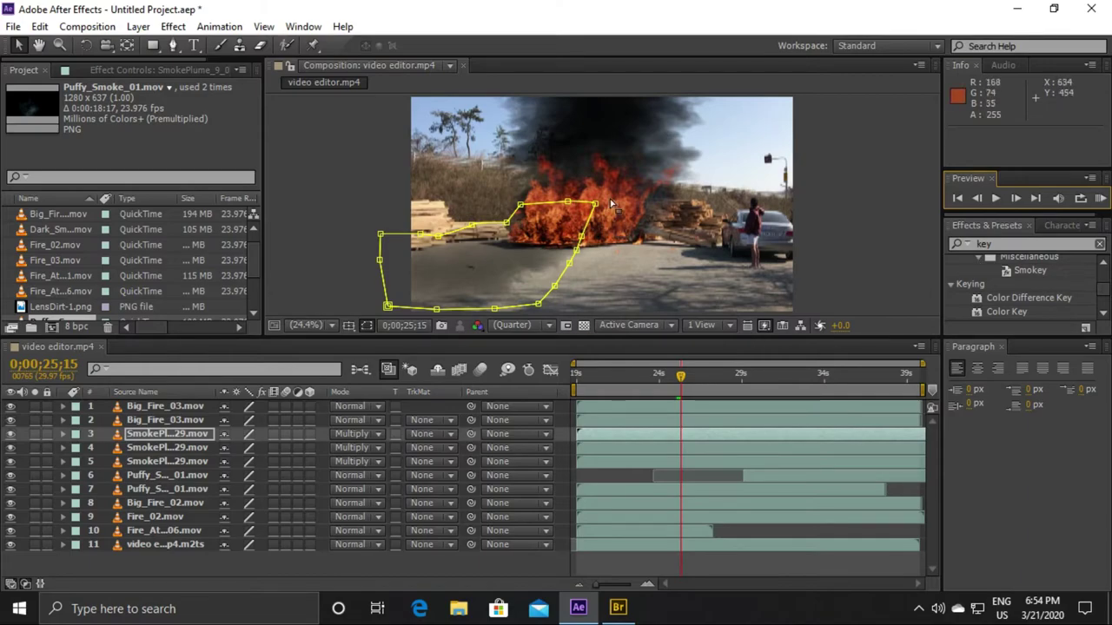
click(167, 561)
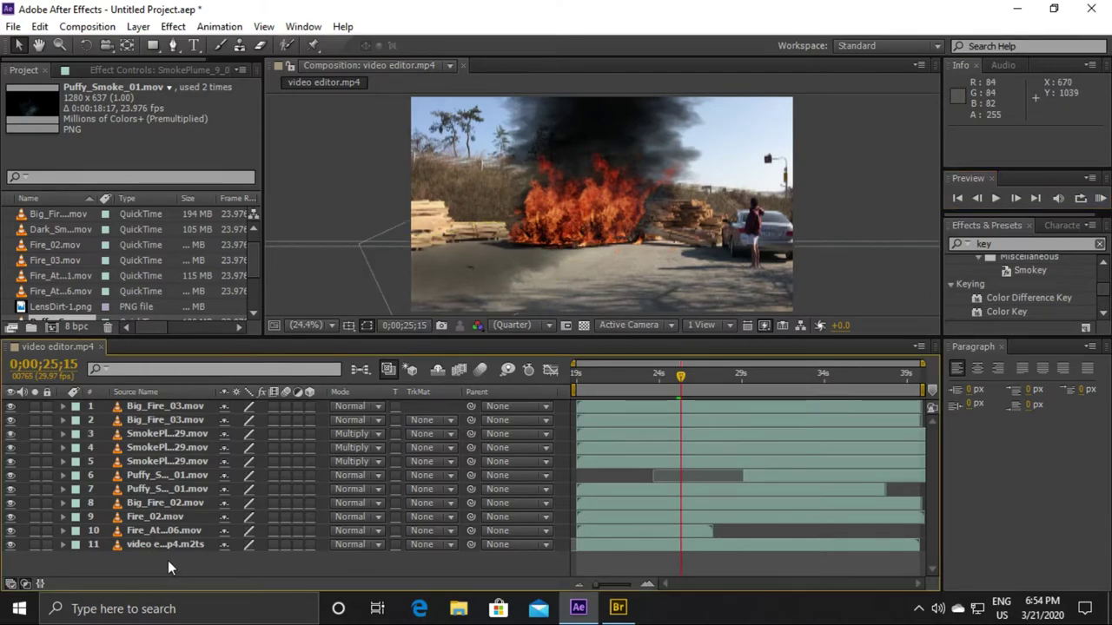
click(994, 199)
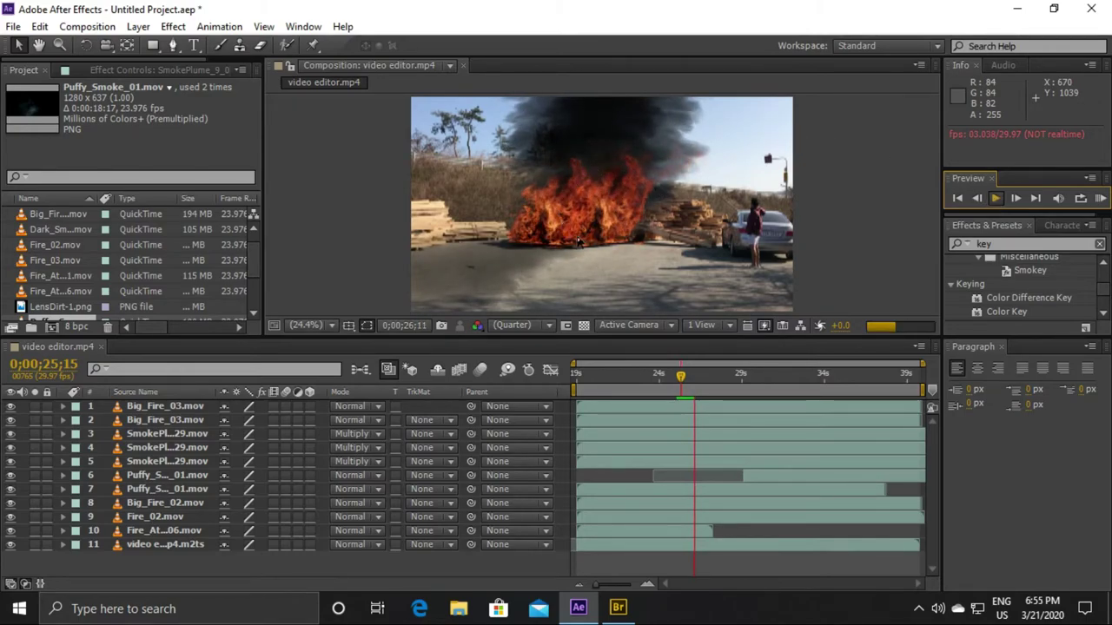
click(997, 201)
drag(698, 382, 539, 388)
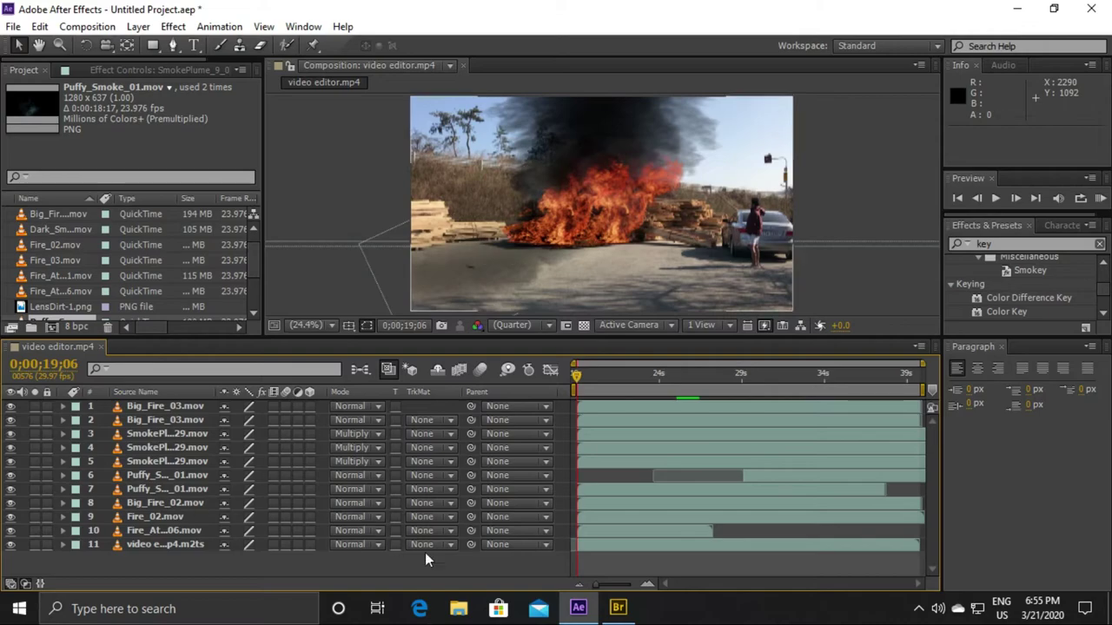
Step: In Bridge, browse the Action Essentials 2 - 2K VERSION subfolders, then back out to Local Disk (F:)
click(618, 611)
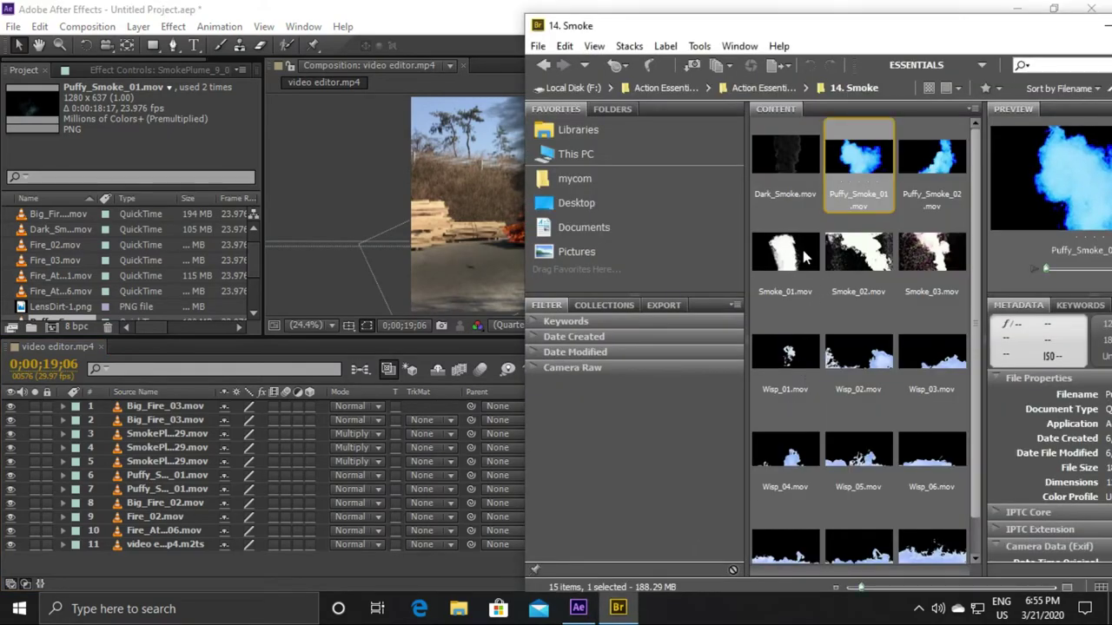
click(544, 66)
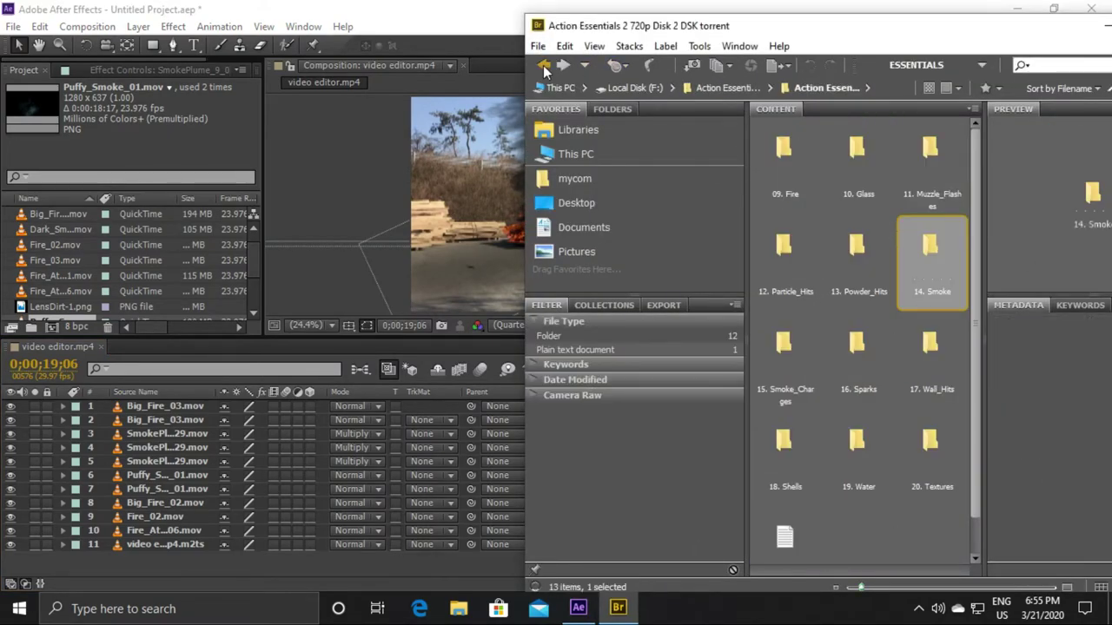
click(544, 67)
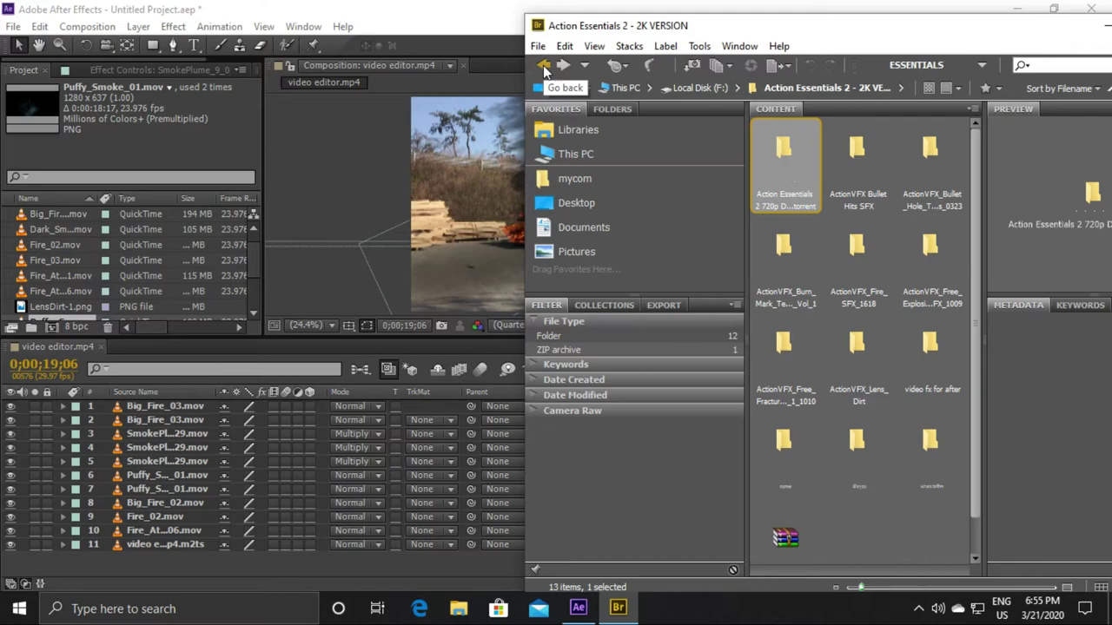
double_click(861, 151)
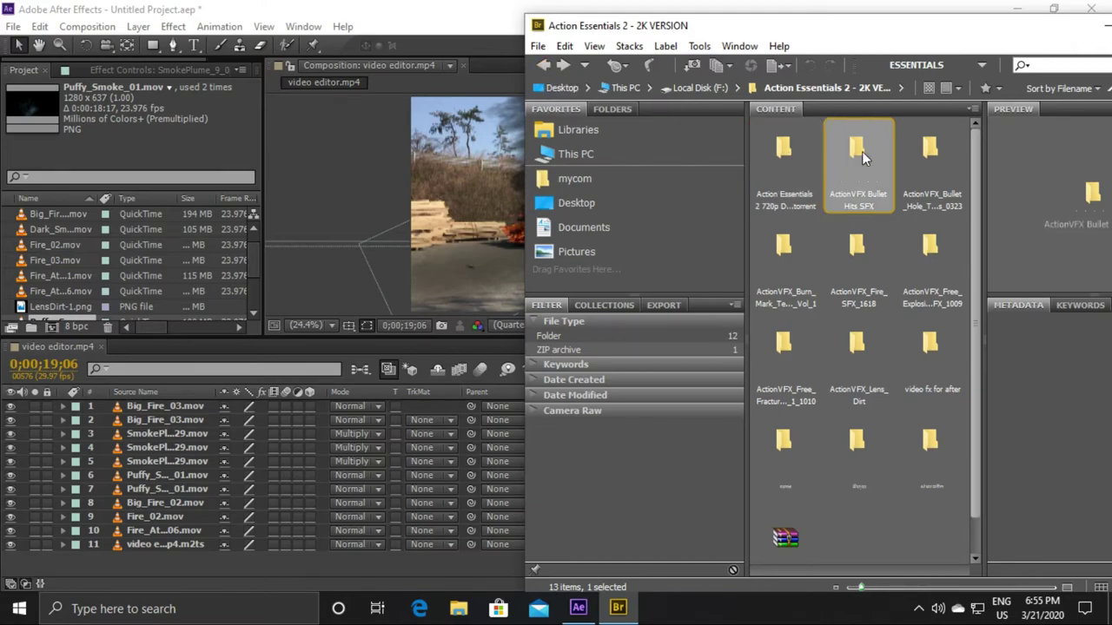
click(544, 65)
double_click(938, 161)
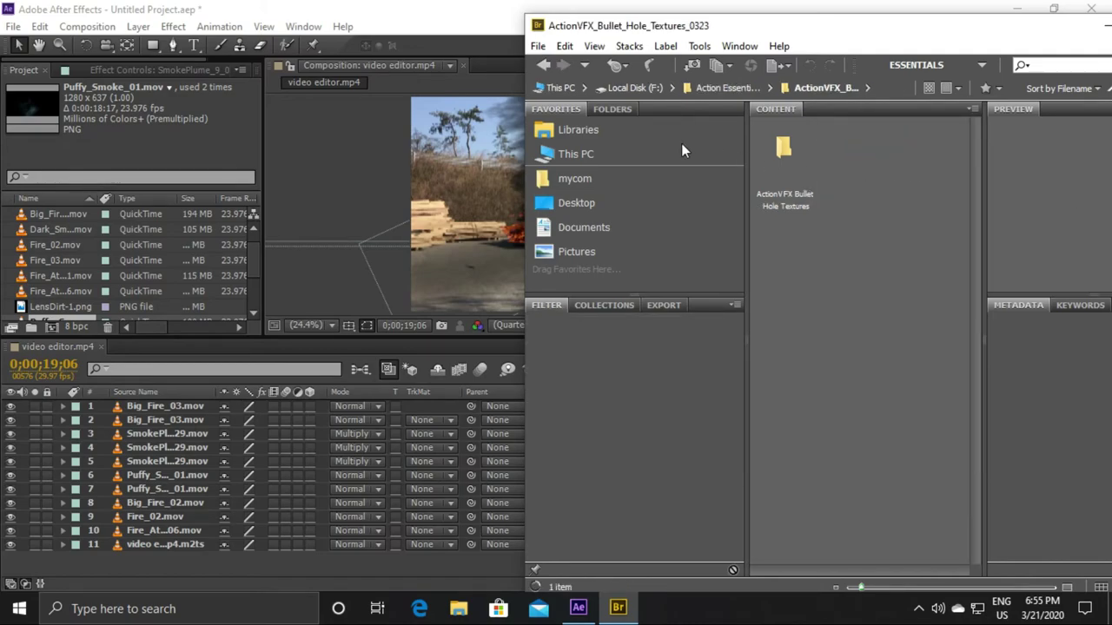
click(543, 66)
double_click(796, 240)
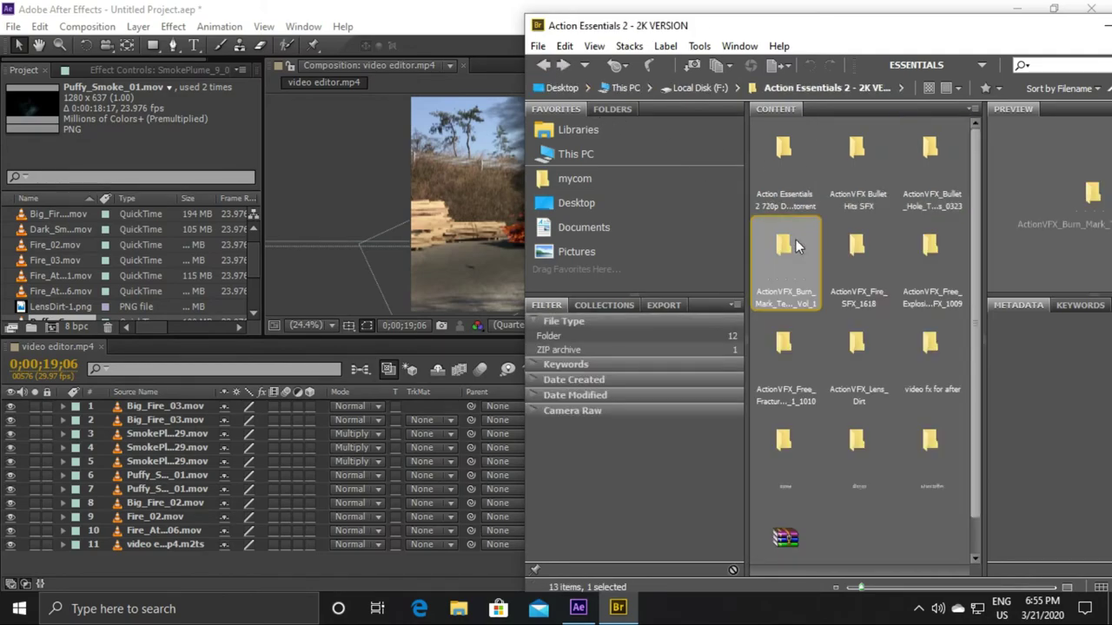
click(544, 66)
double_click(852, 266)
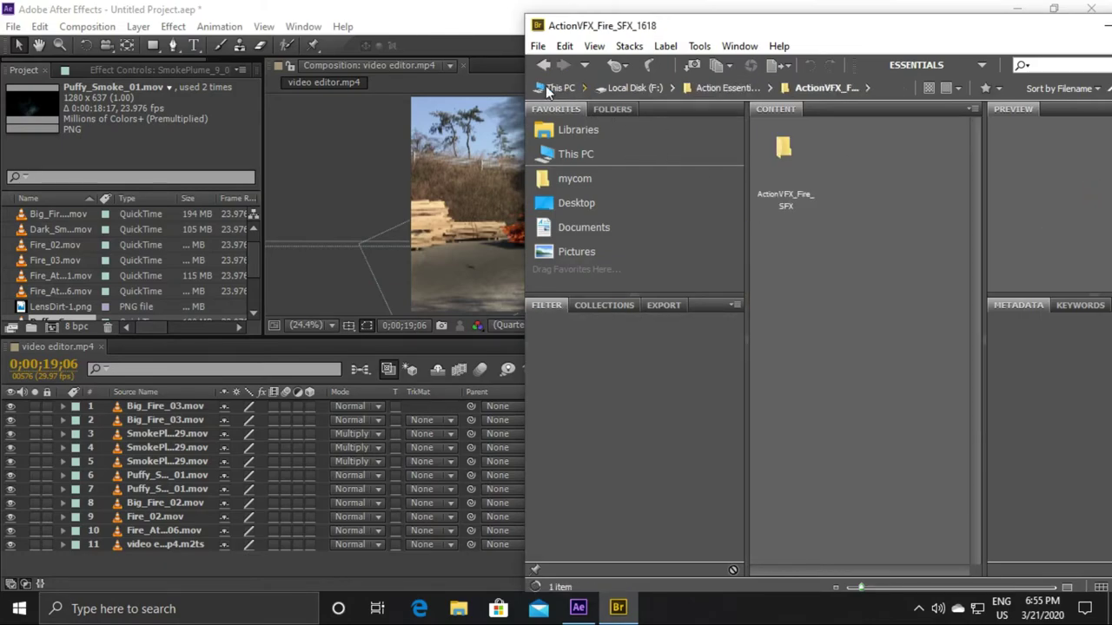
click(544, 66)
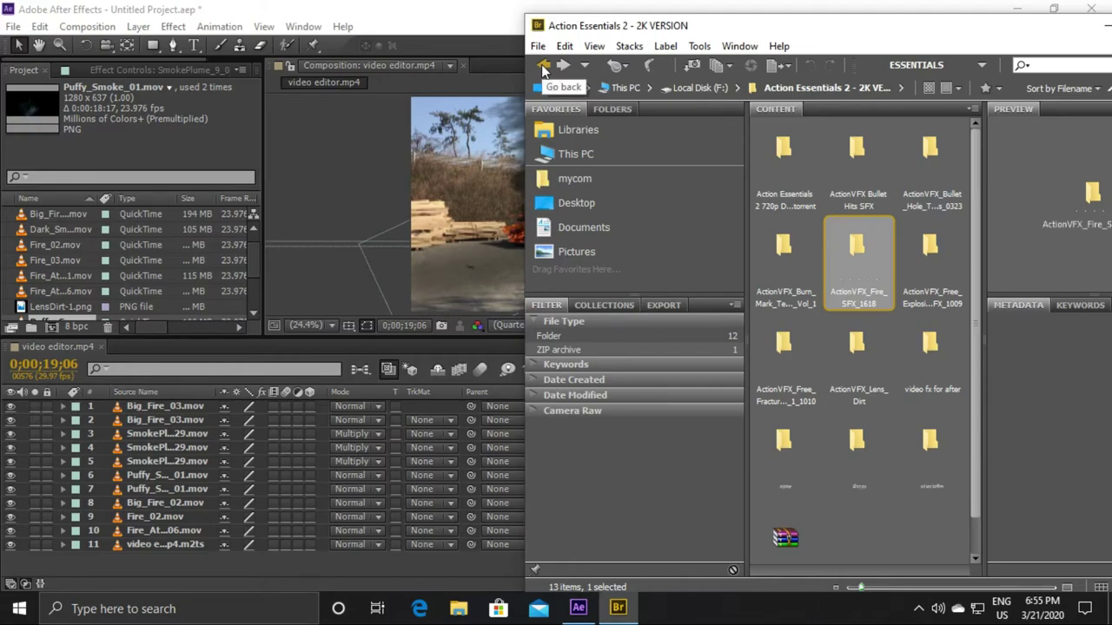
click(543, 67)
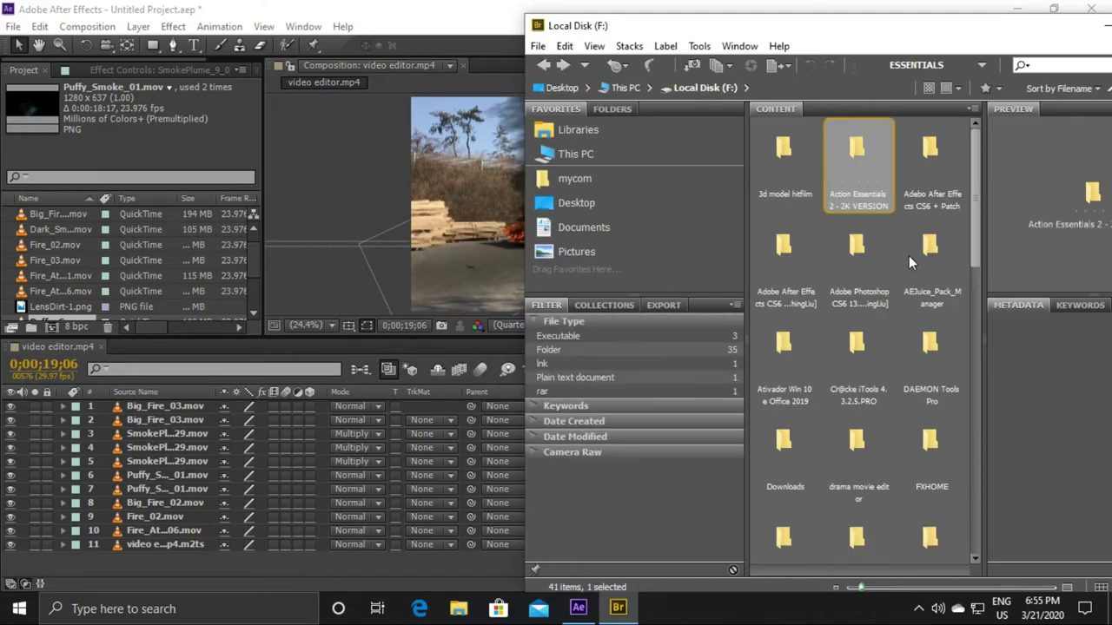
Step: Navigate Action Essentials 2 - 2K VERSION > ActionVFX_Fire_SFX_1618 > ActionVFX_Fire_SFX
double_click(857, 163)
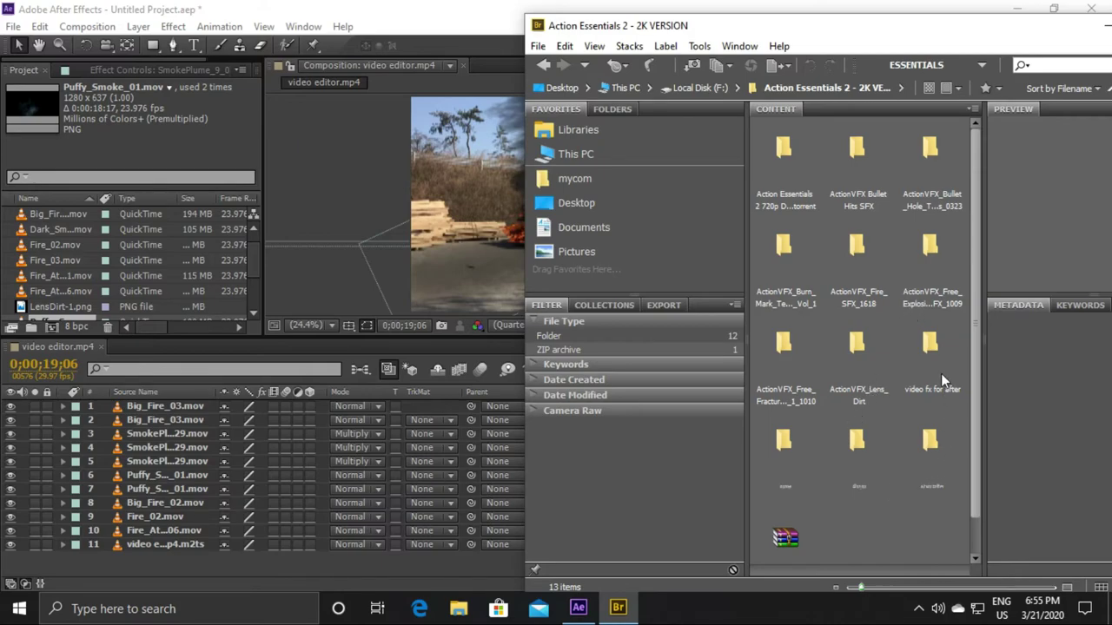
double_click(926, 297)
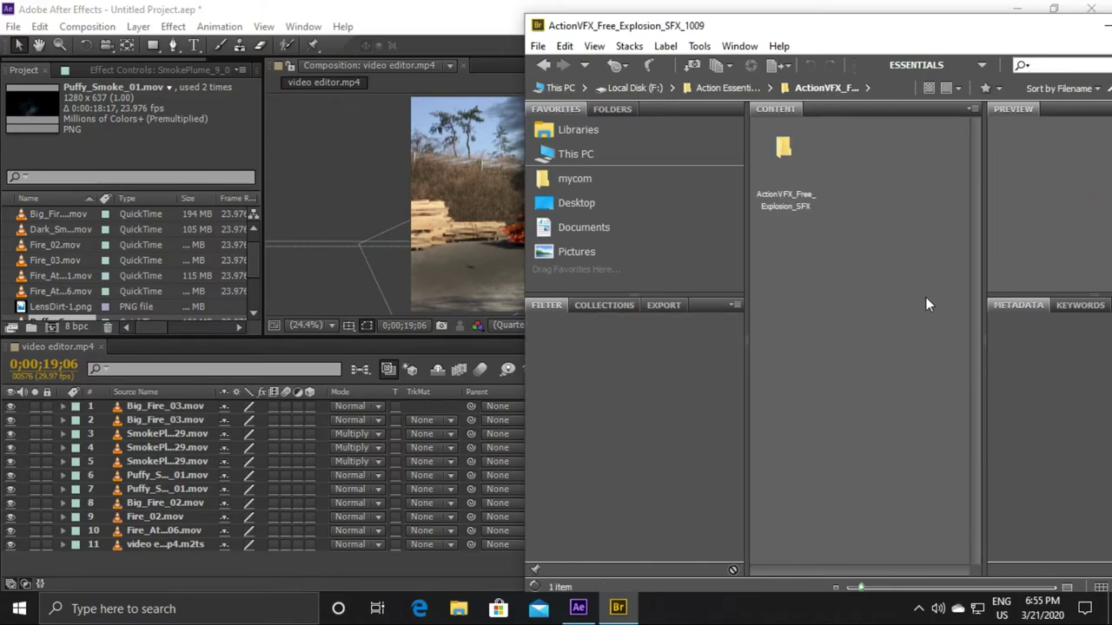
click(543, 65)
double_click(793, 397)
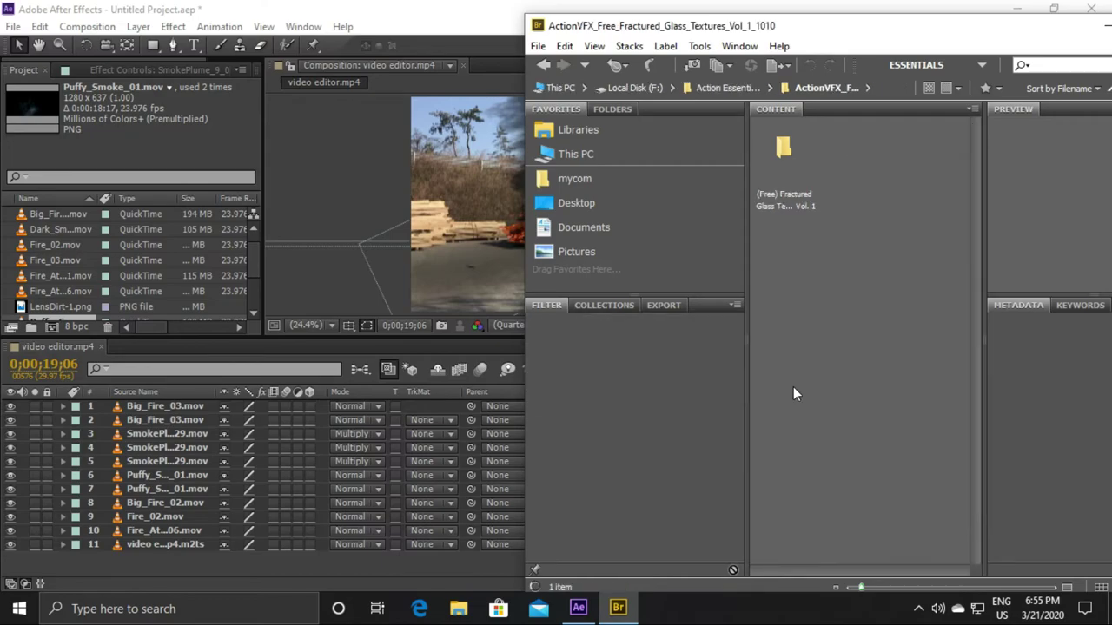
click(543, 66)
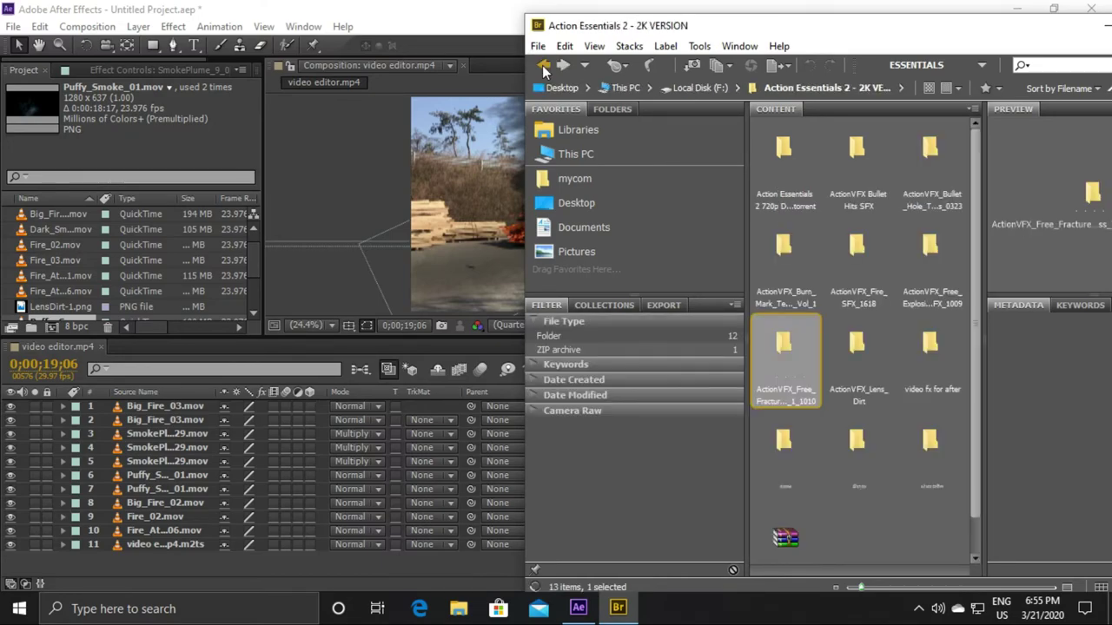
double_click(859, 278)
double_click(800, 149)
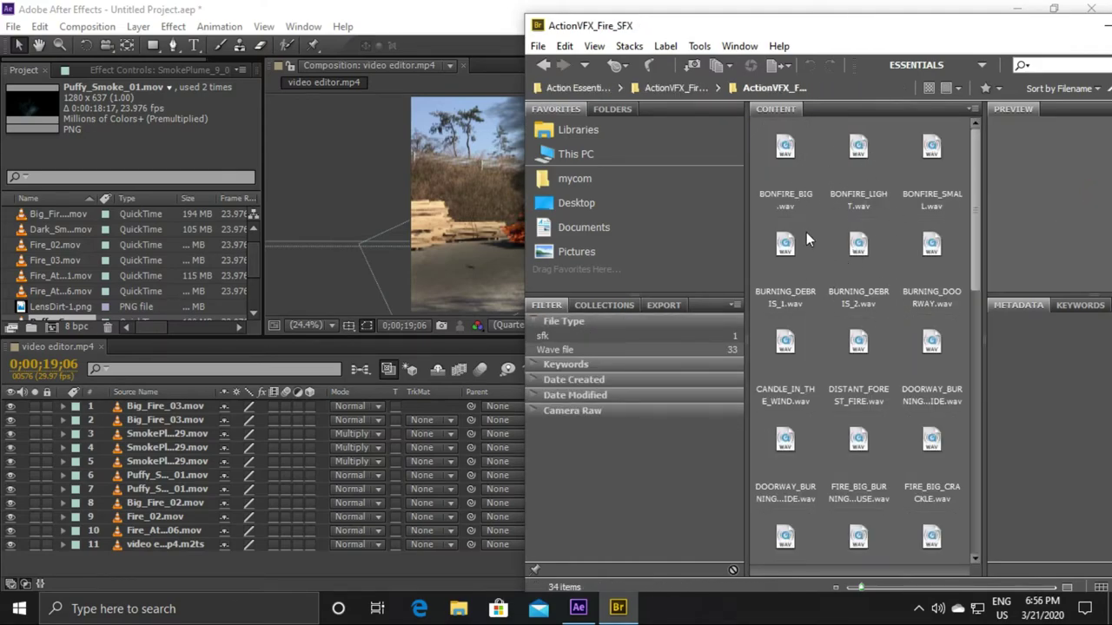
Step: Preview the BONFIRE_BIG.wav and BONFIRE_LIGHT.wav fire sounds in Bridge
click(790, 179)
drag(976, 33, 857, 27)
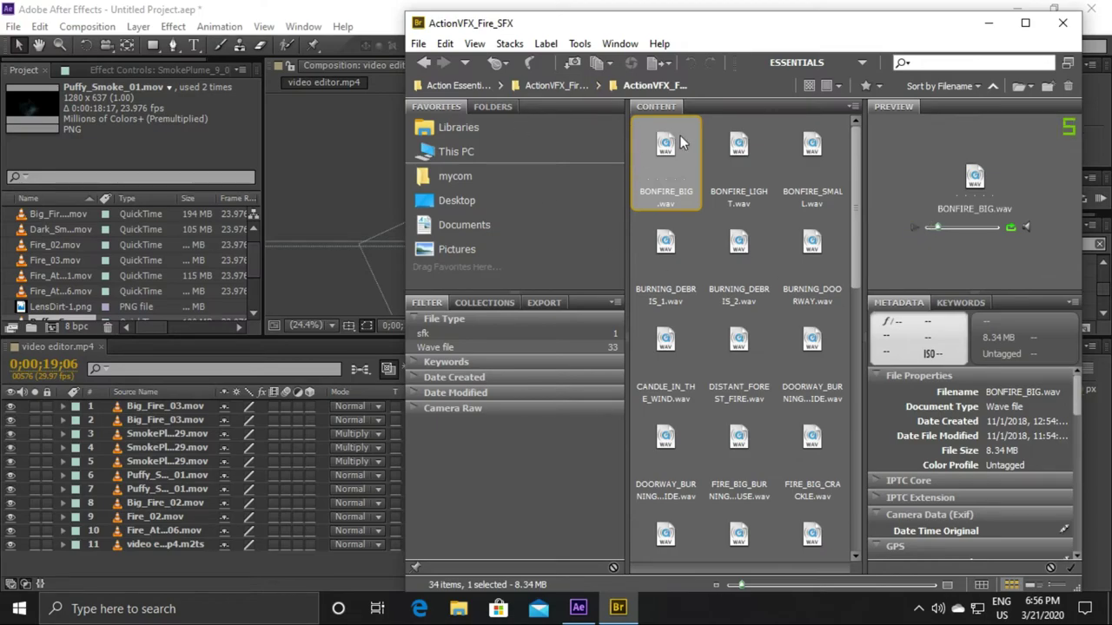
scroll(211, 237, down, 3)
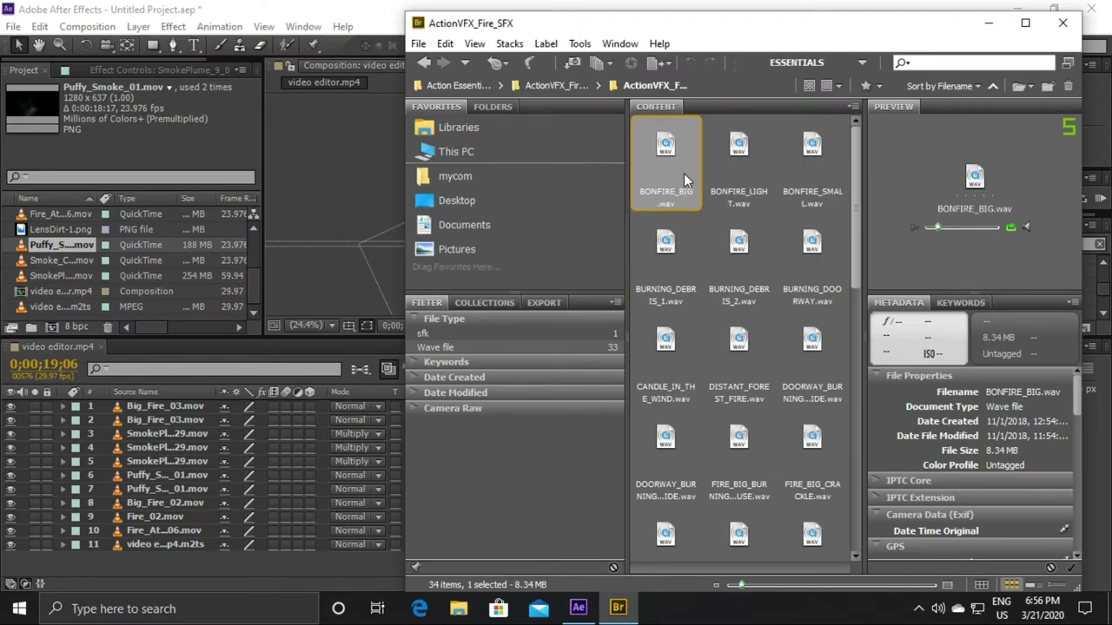
mouse_move(683, 173)
mouse_down()
mouse_move(667, 193)
mouse_move(656, 186)
mouse_up()
click(707, 157)
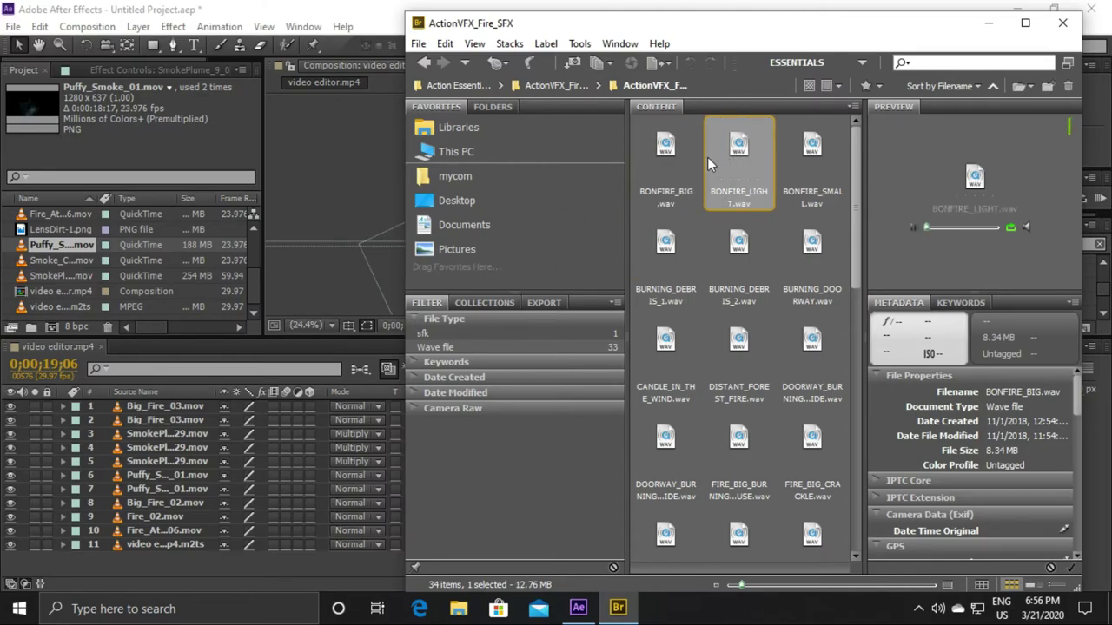
click(664, 148)
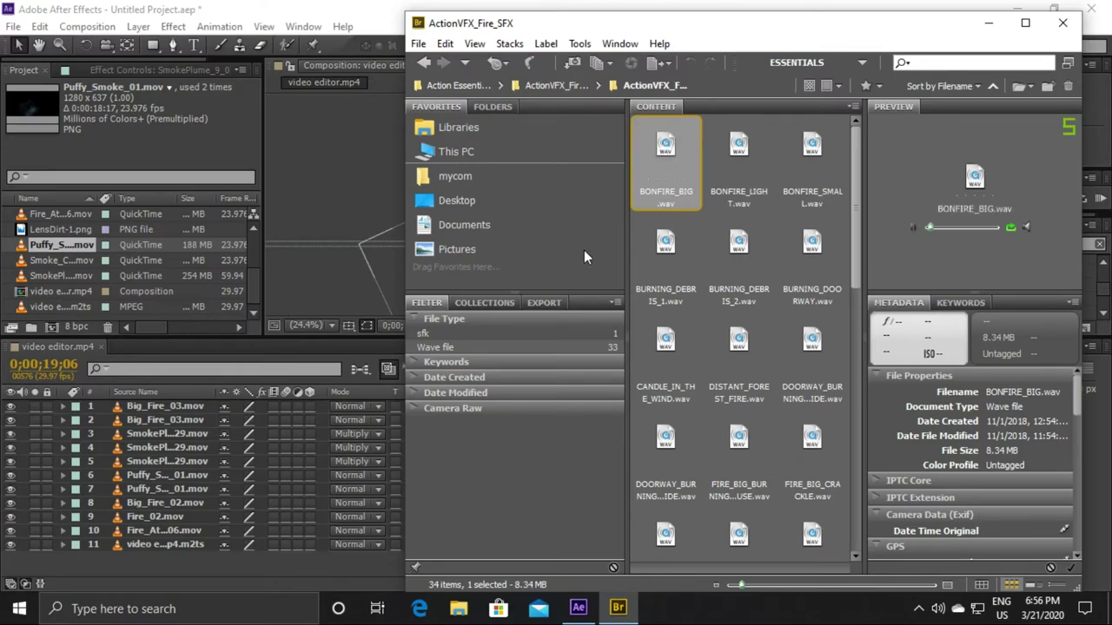
scroll(630, 242, down, 1)
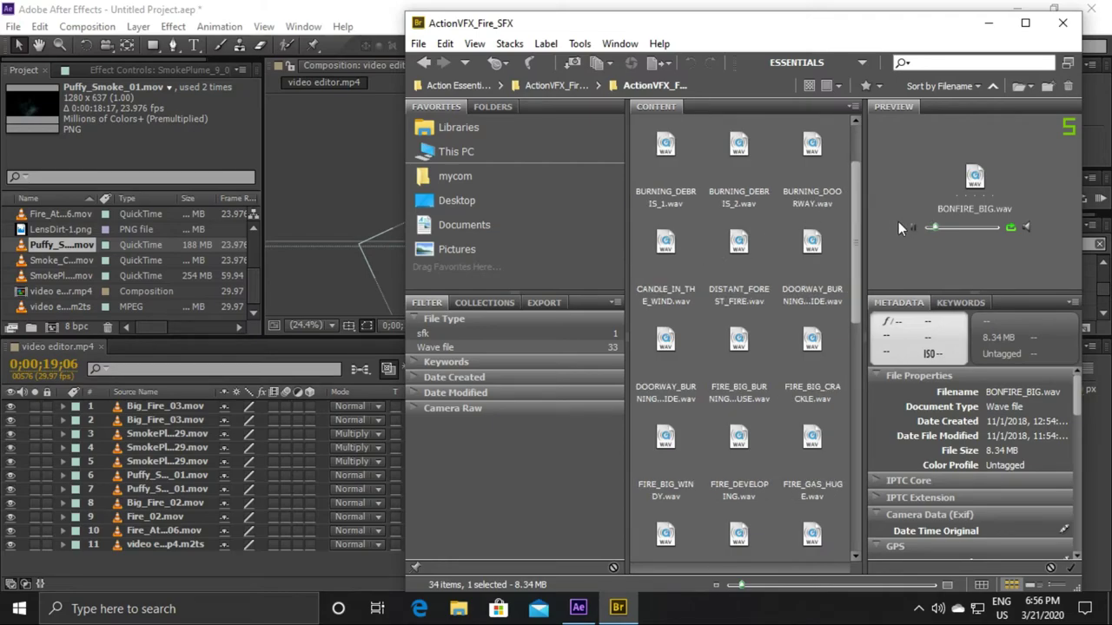
Step: Preview BURNING_DEBRIS_1.wav, close its player, and drag it into the After Effects Project panel
click(671, 155)
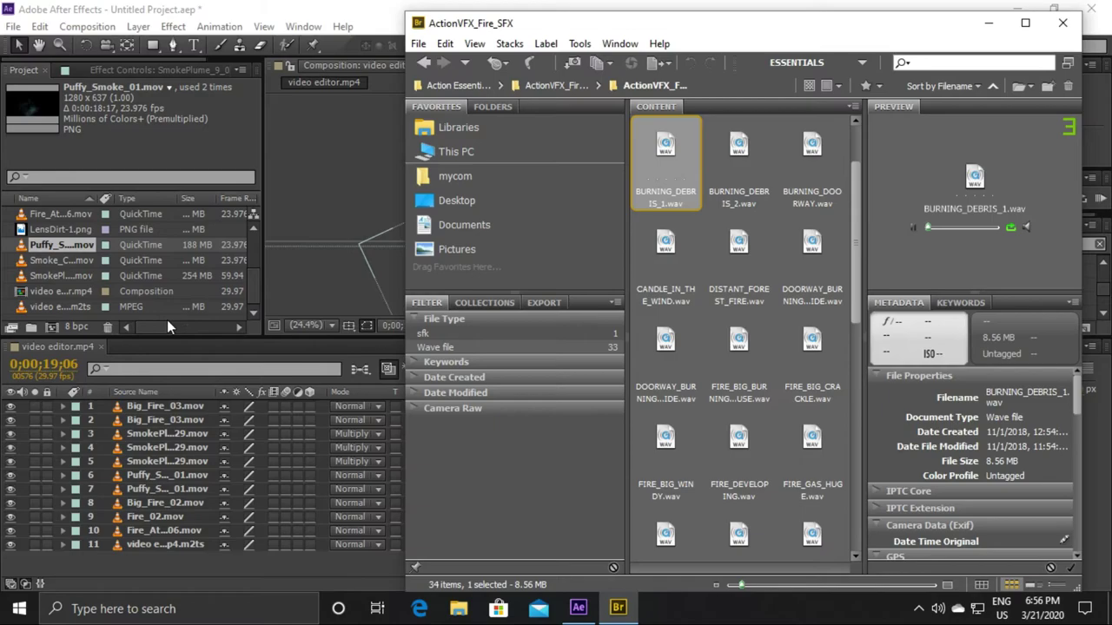
drag(643, 176, 237, 283)
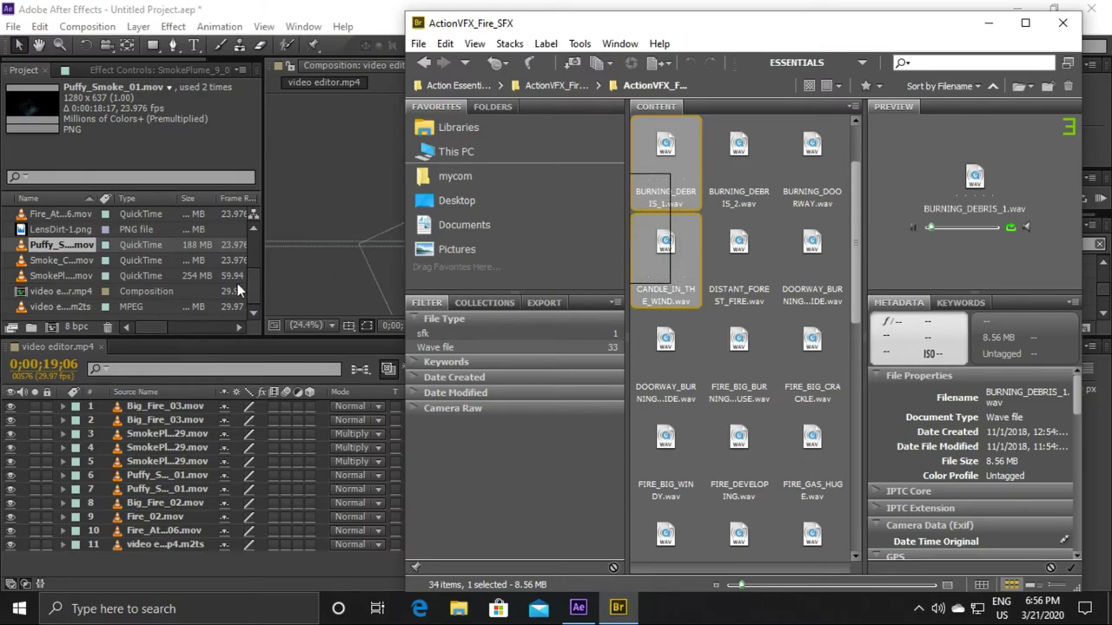
click(695, 222)
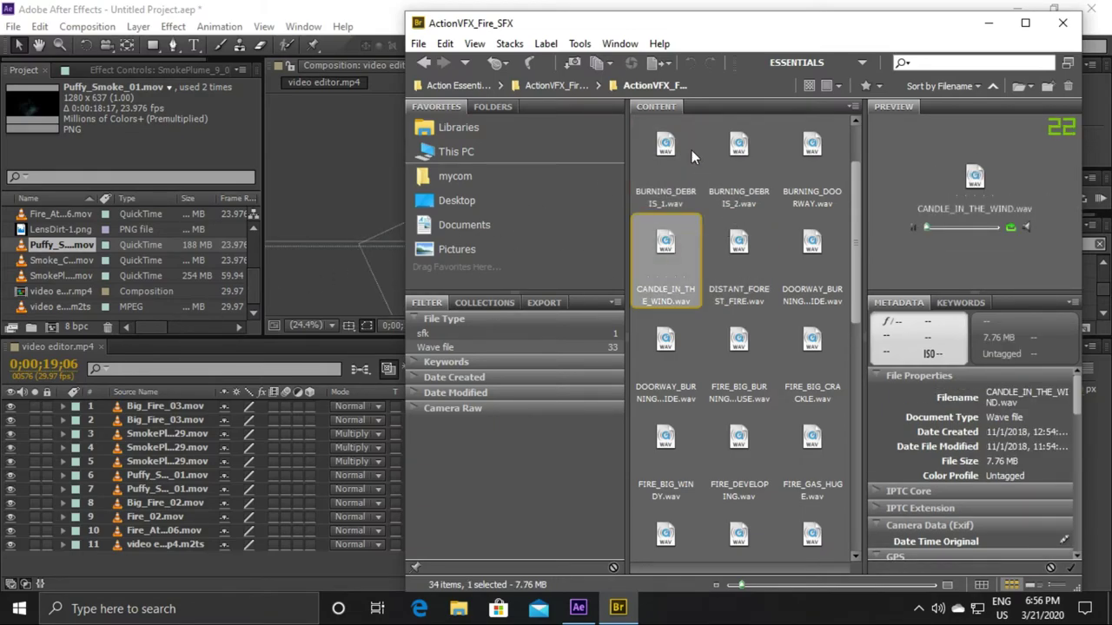
click(658, 148)
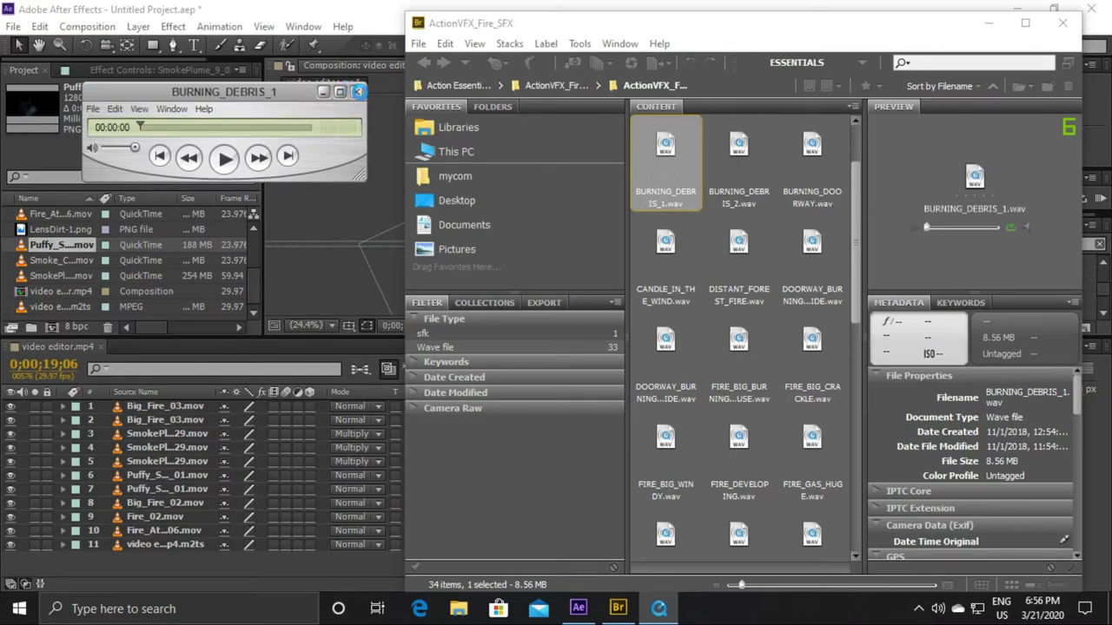
click(356, 91)
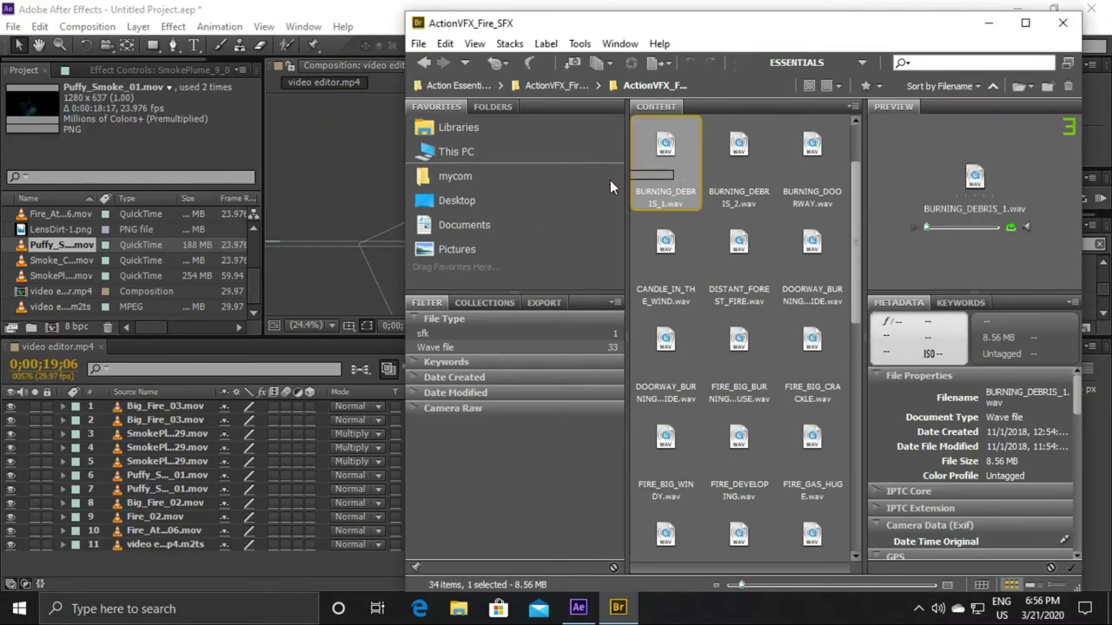
drag(678, 149, 141, 314)
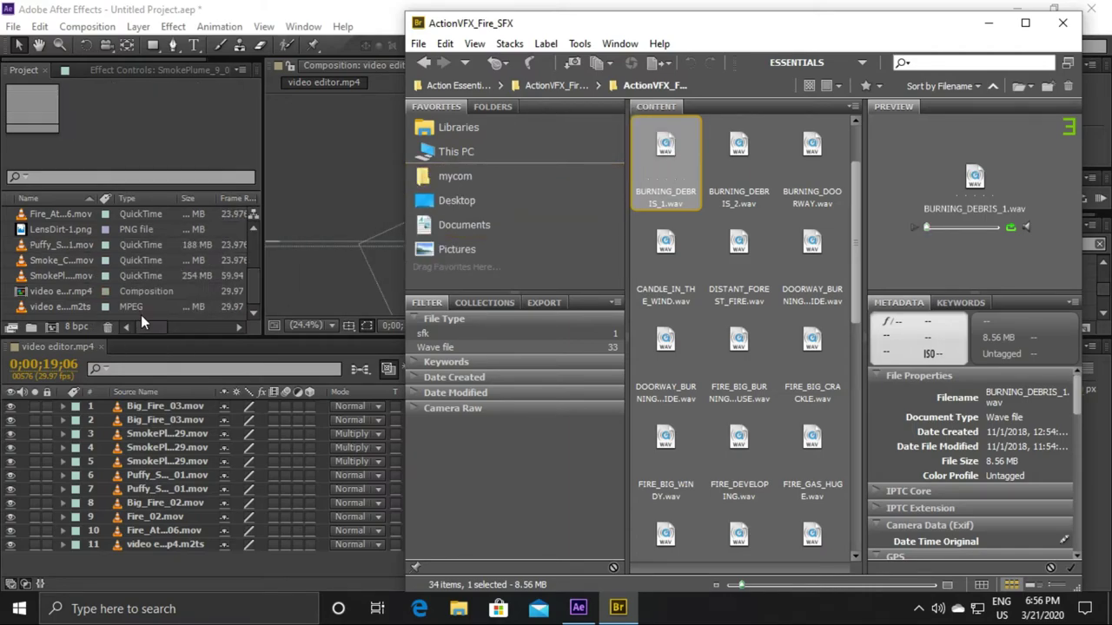
click(139, 315)
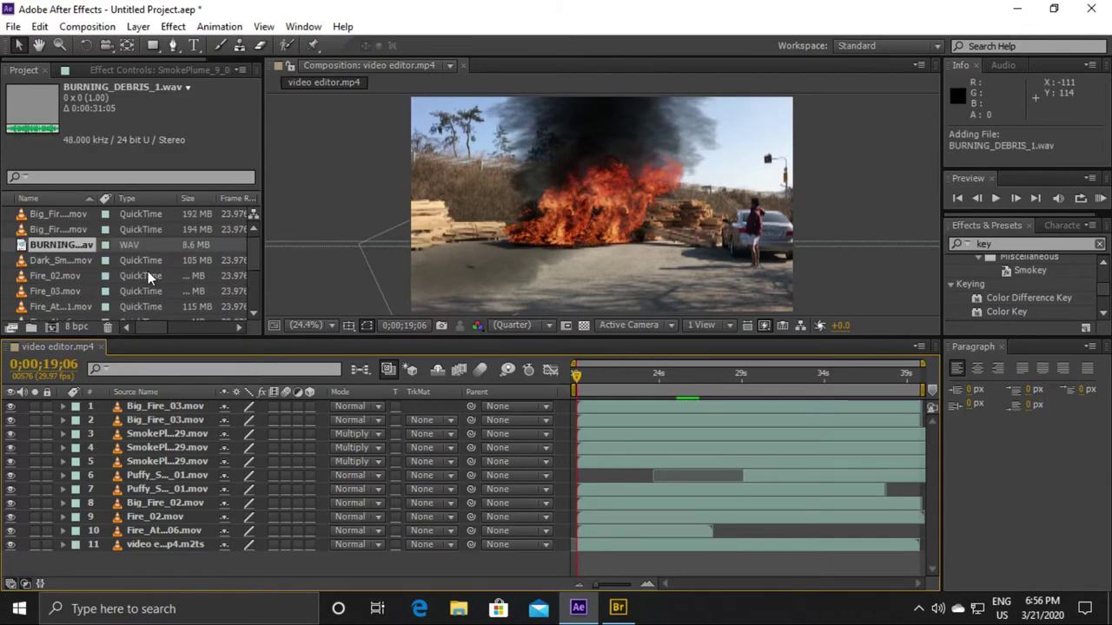
Step: Place BURNING_DEBRIS_1.wav below layer 11 as audio layer 12 and preview the composition
drag(78, 244, 90, 554)
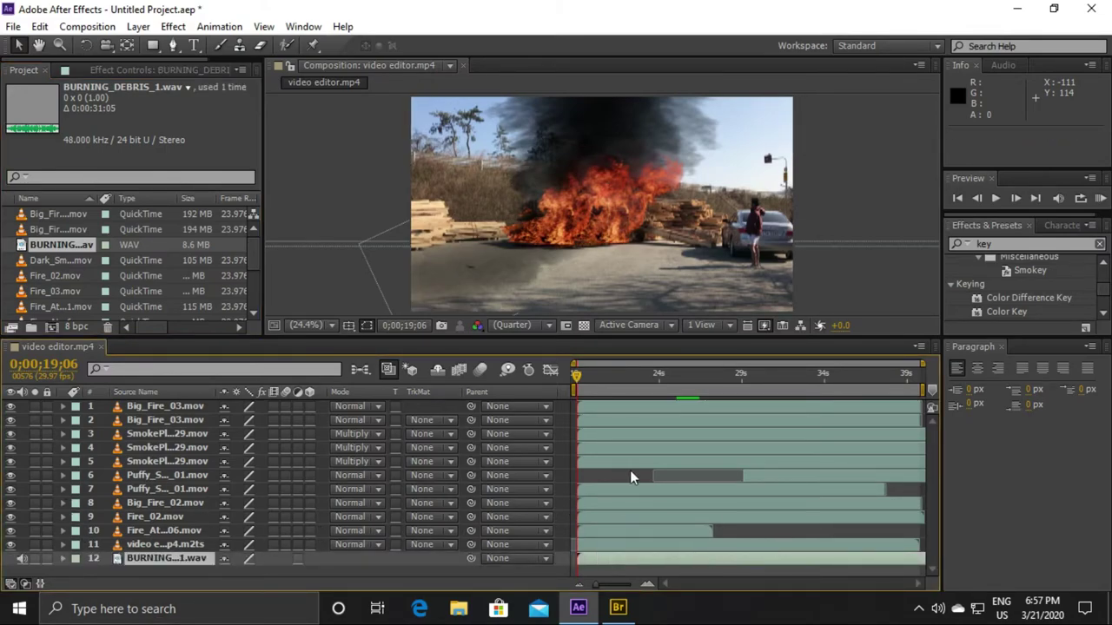
click(995, 198)
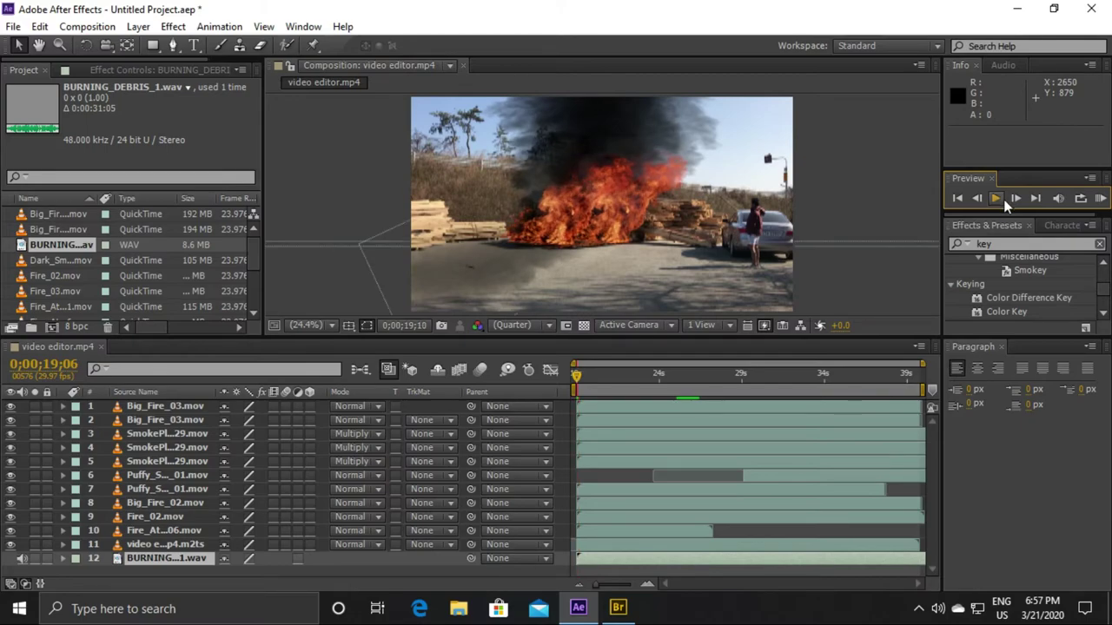
click(564, 378)
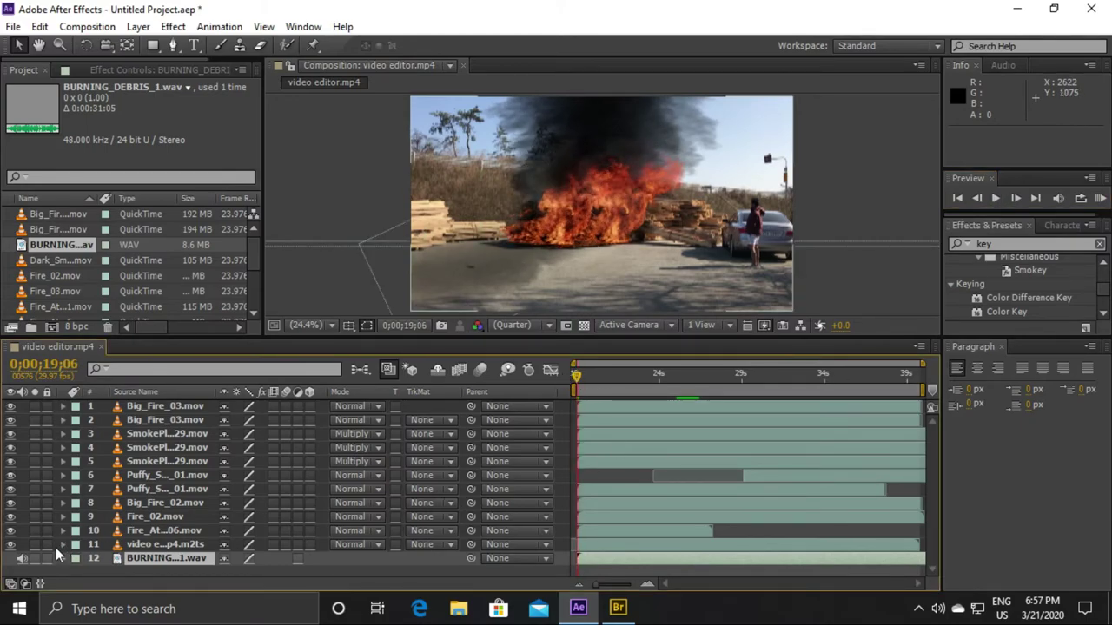
Step: Scrub layer 12's Audio Levels to +12.00 dB, check the waveform, then collapse and deselect it
click(62, 559)
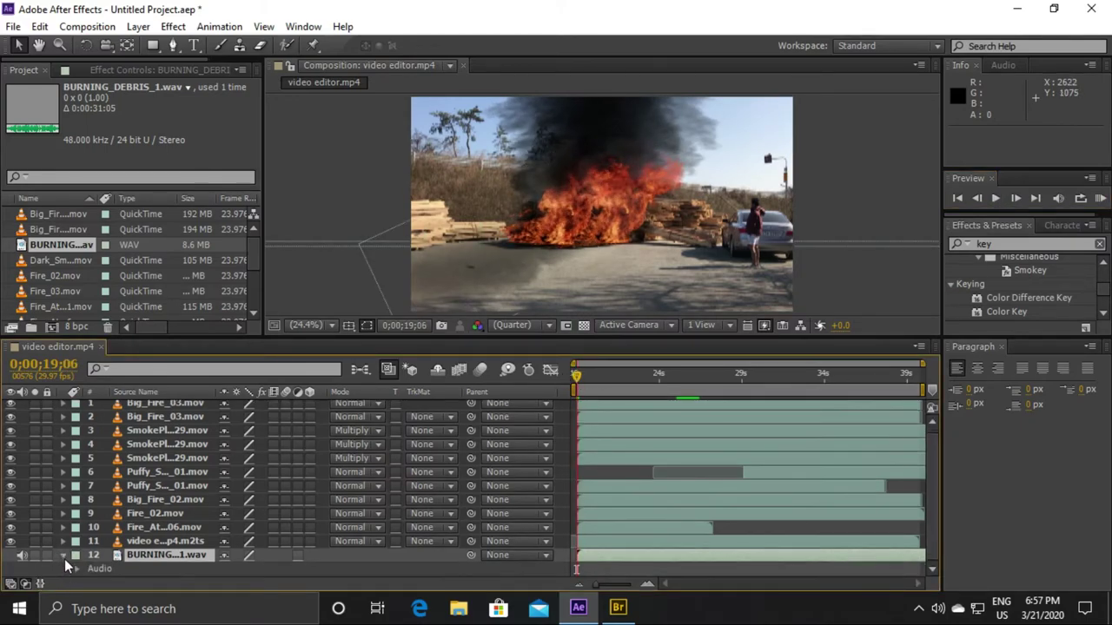
click(76, 568)
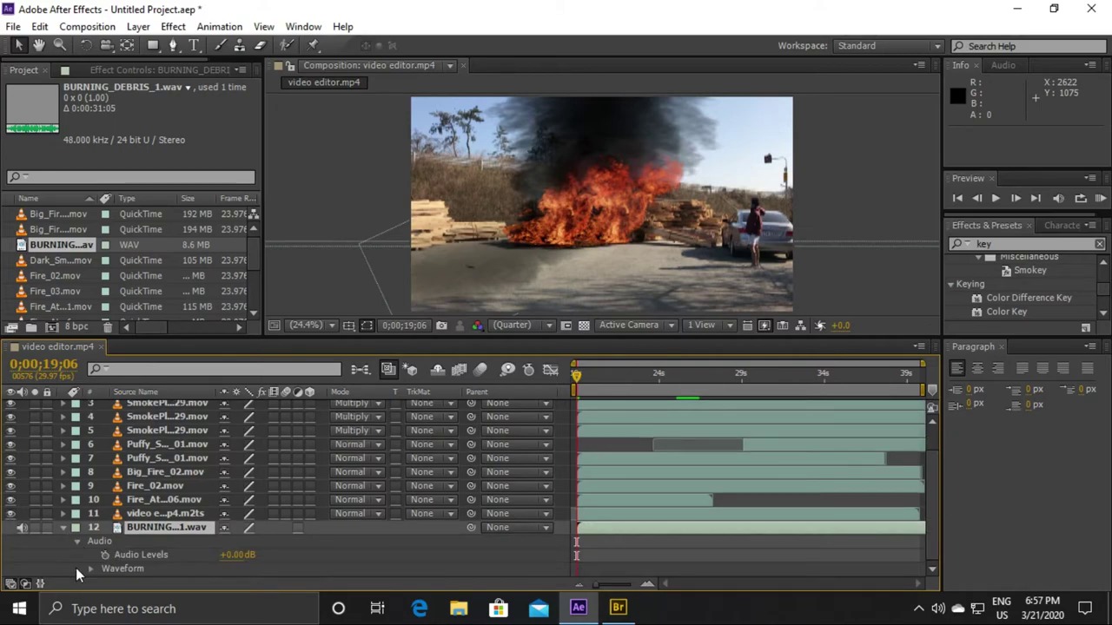
drag(237, 554, 312, 556)
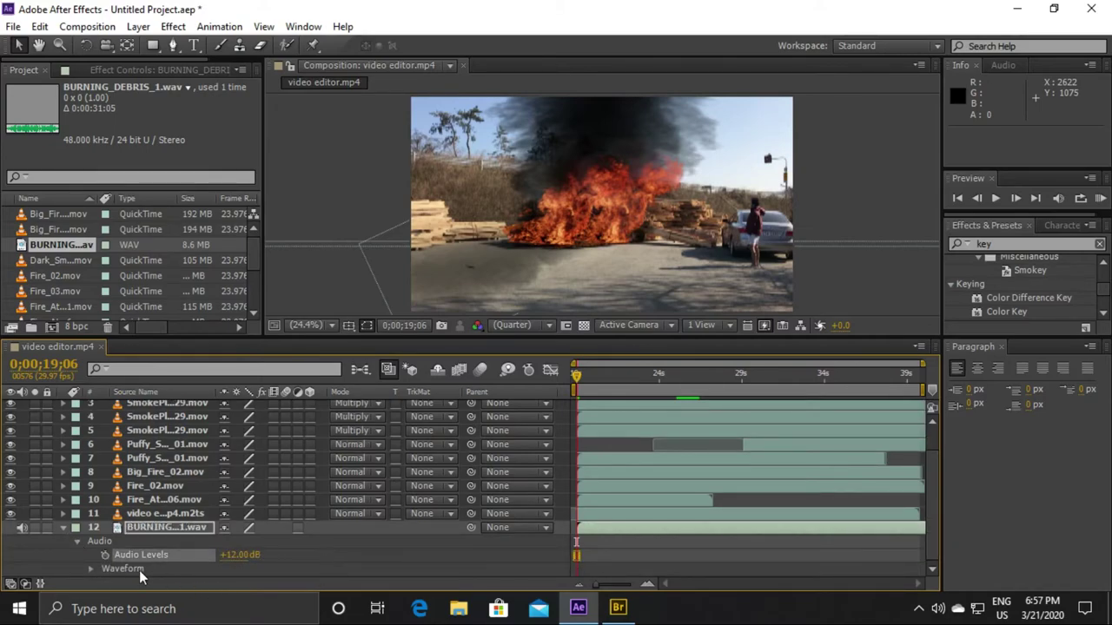
click(90, 569)
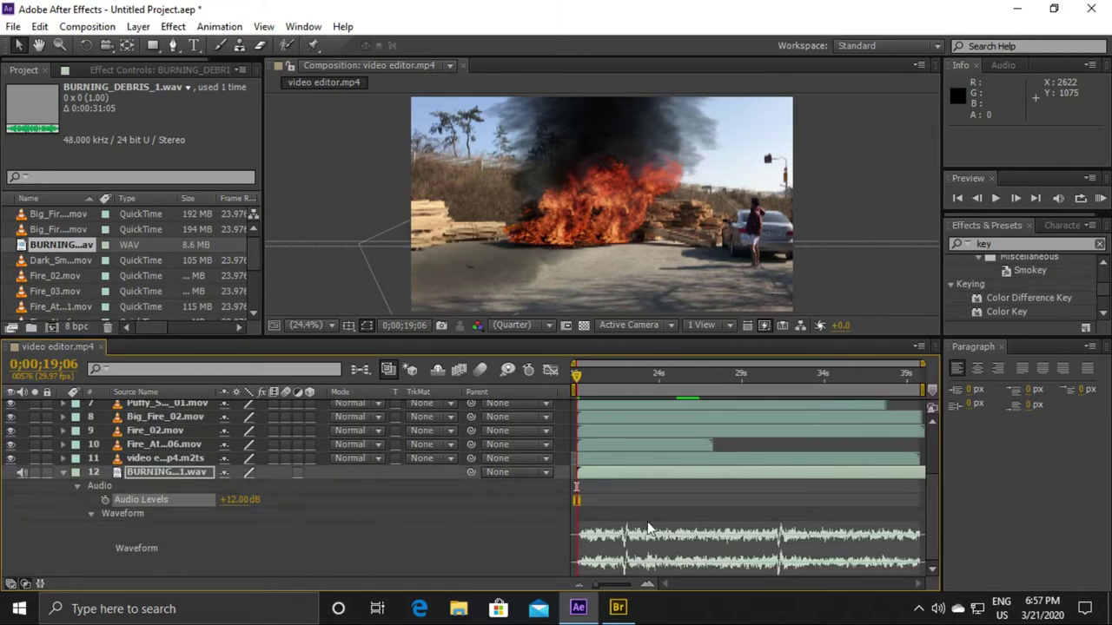
click(92, 514)
click(64, 527)
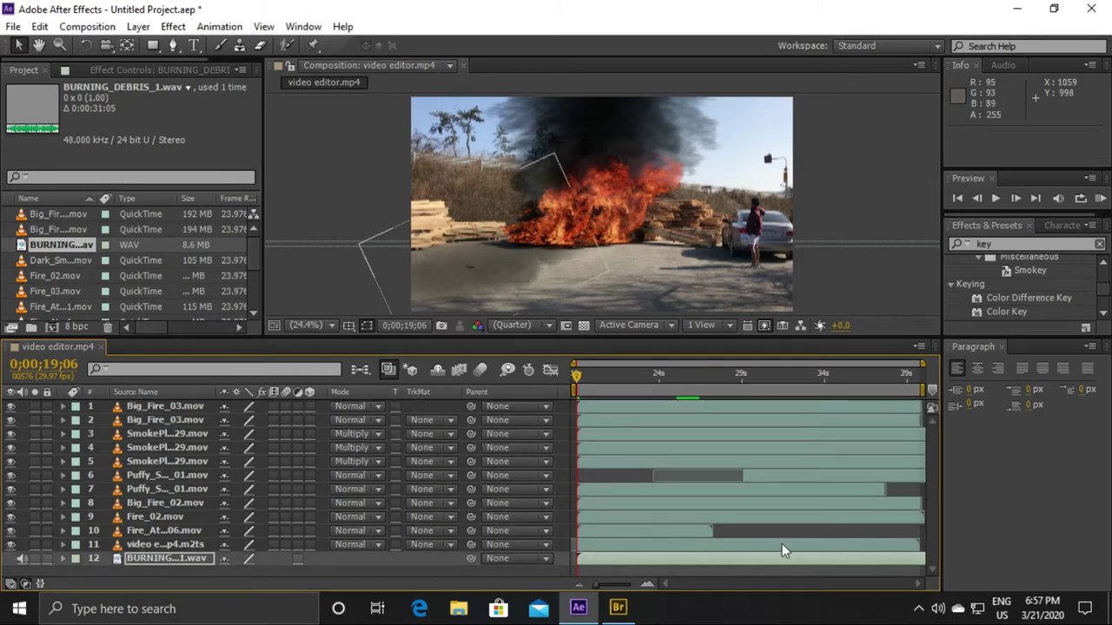
click(200, 567)
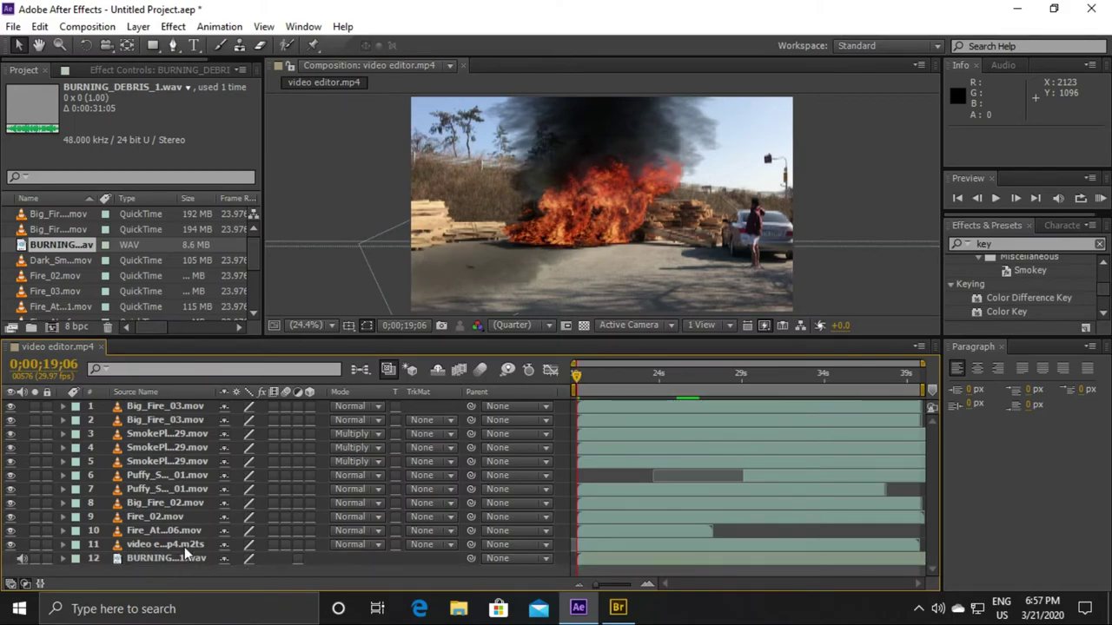
click(996, 198)
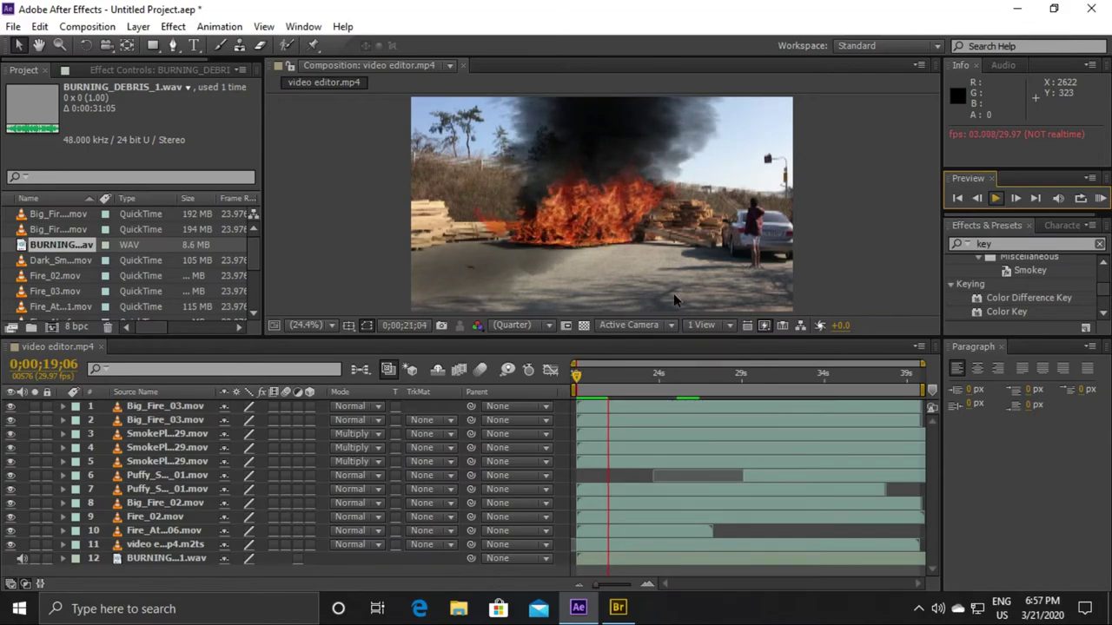
click(995, 198)
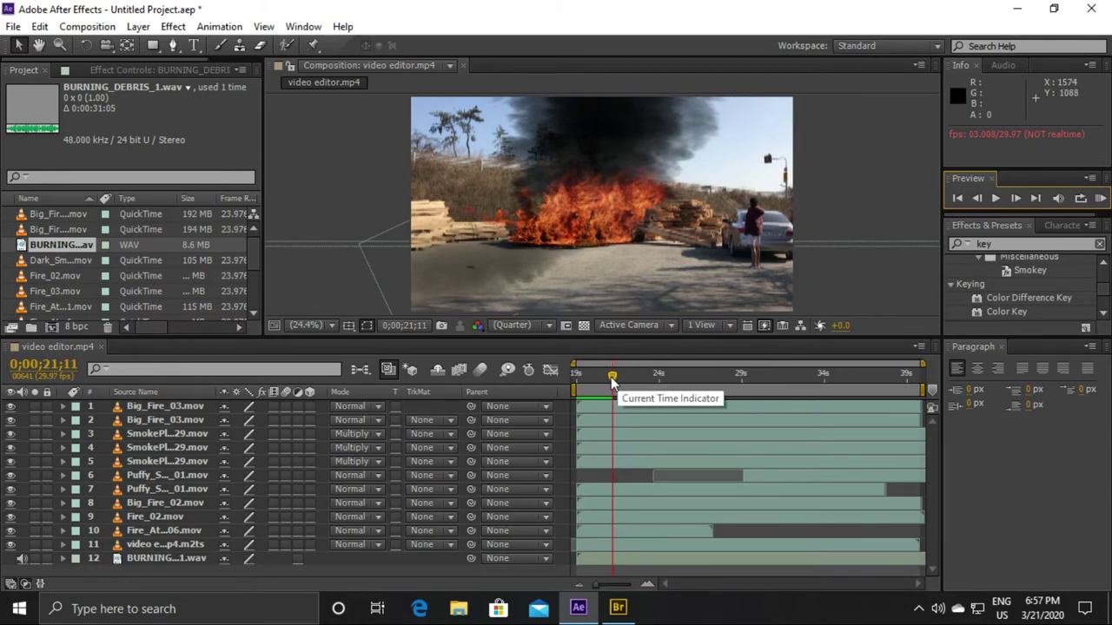
drag(612, 375, 556, 376)
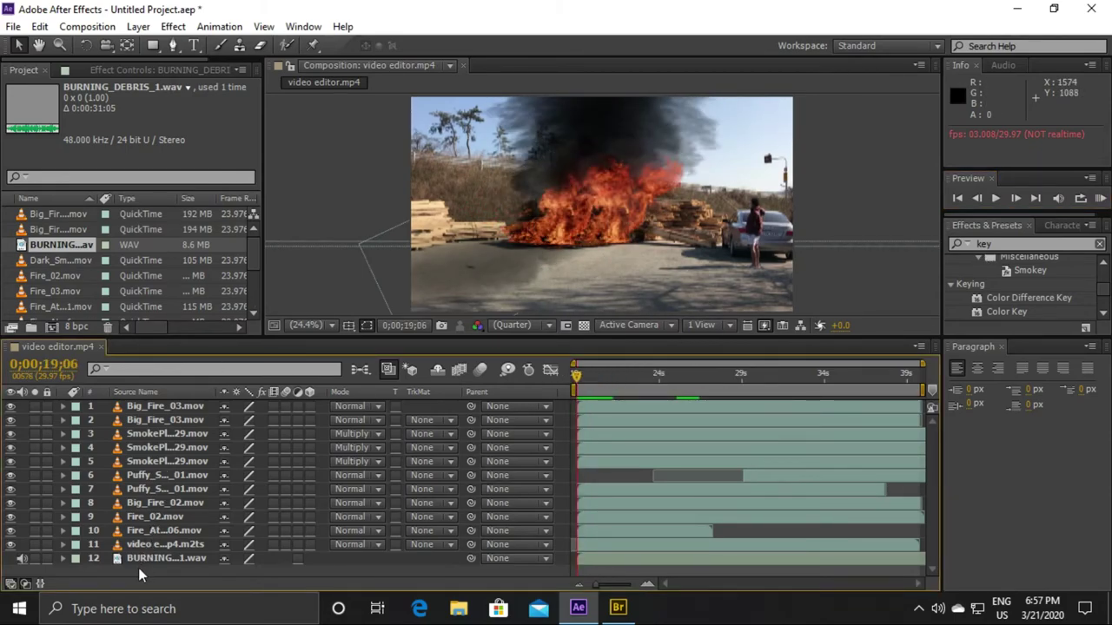
drag(138, 568, 171, 392)
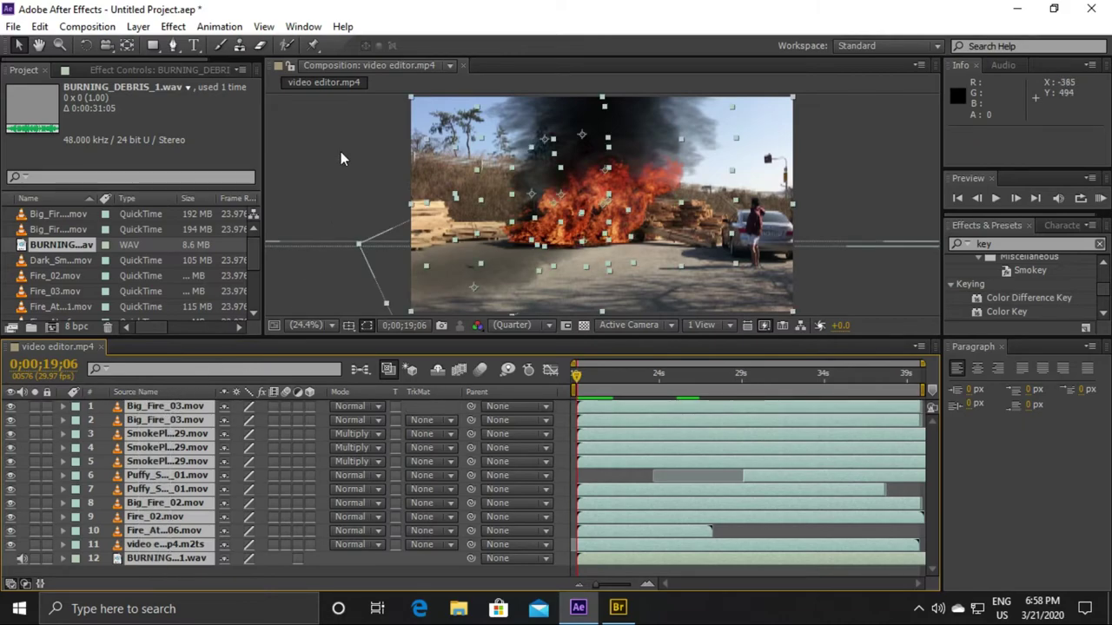
Step: Add the video editor.mp4 composition to the Render Queue via File > Export
click(13, 27)
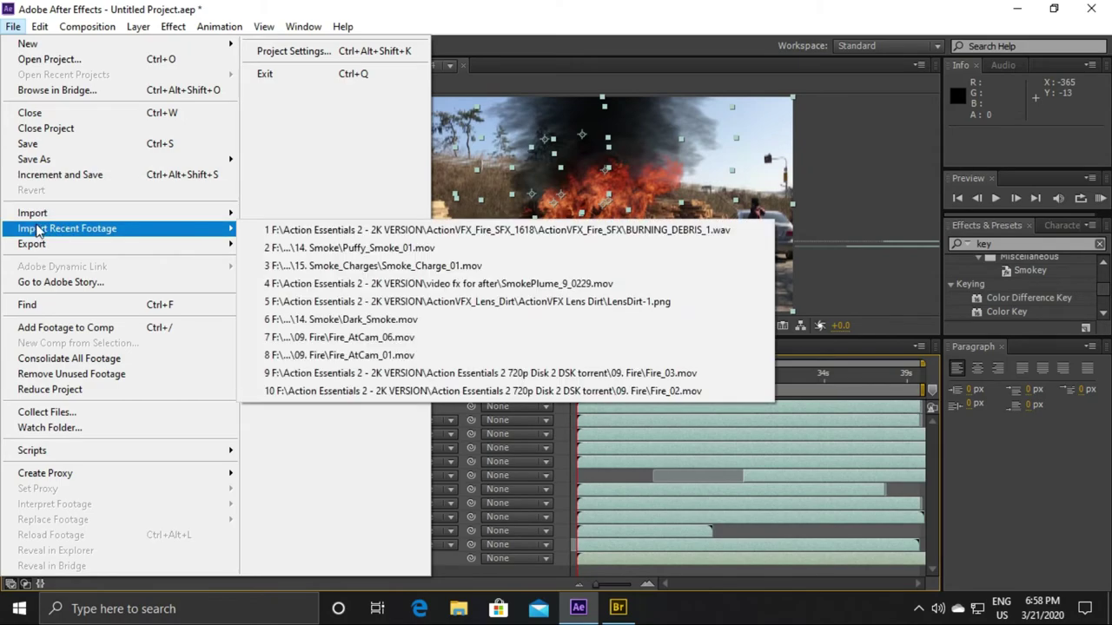
mouse_move(46, 215)
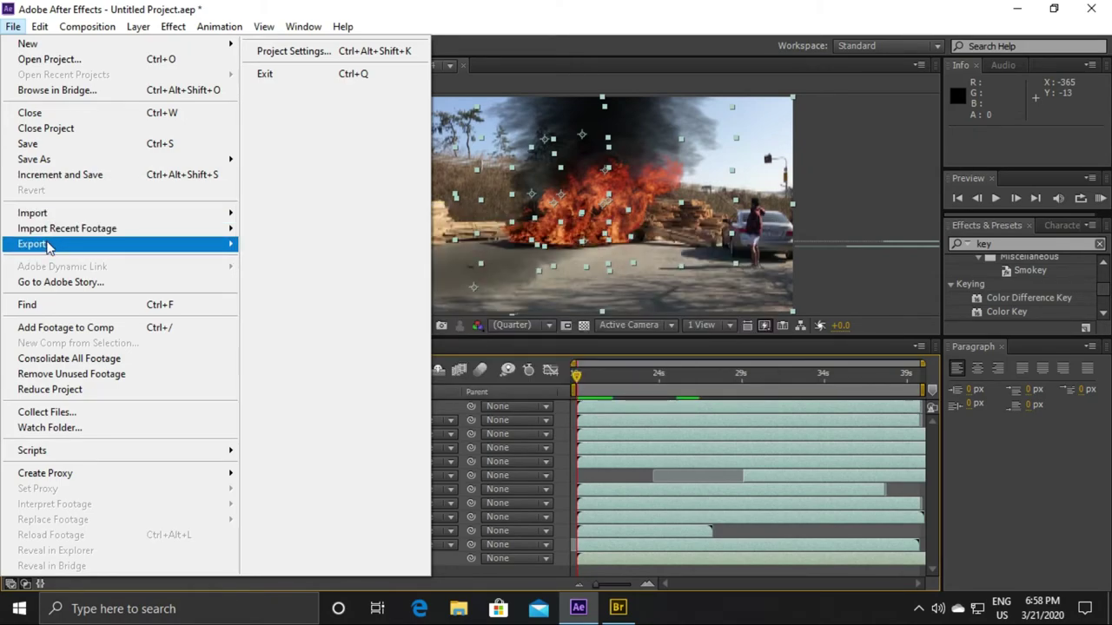
mouse_move(47, 245)
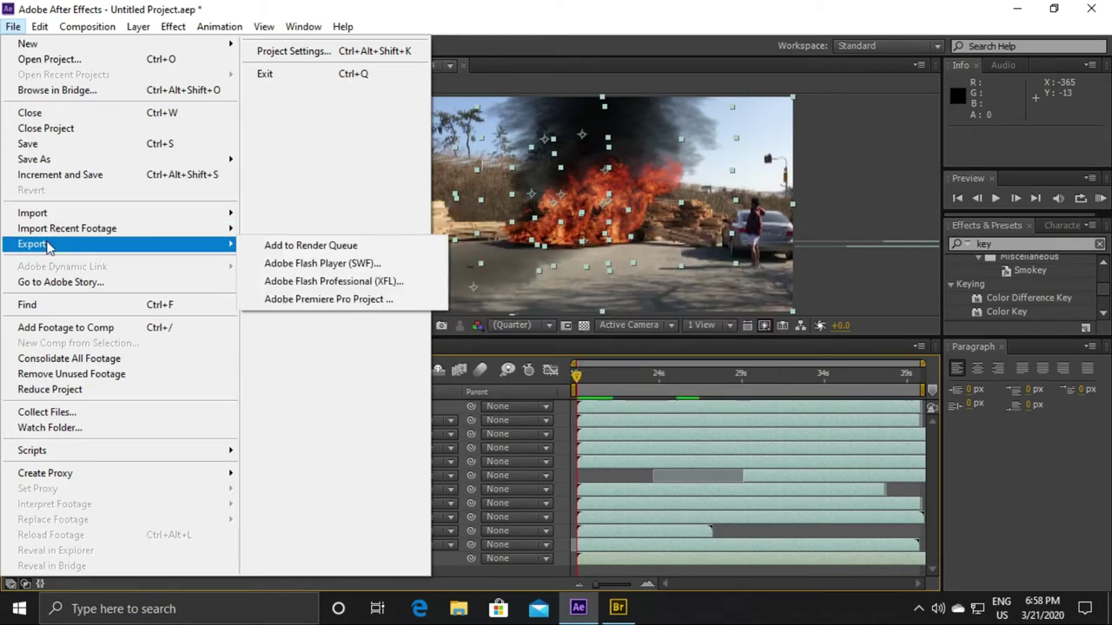
click(326, 248)
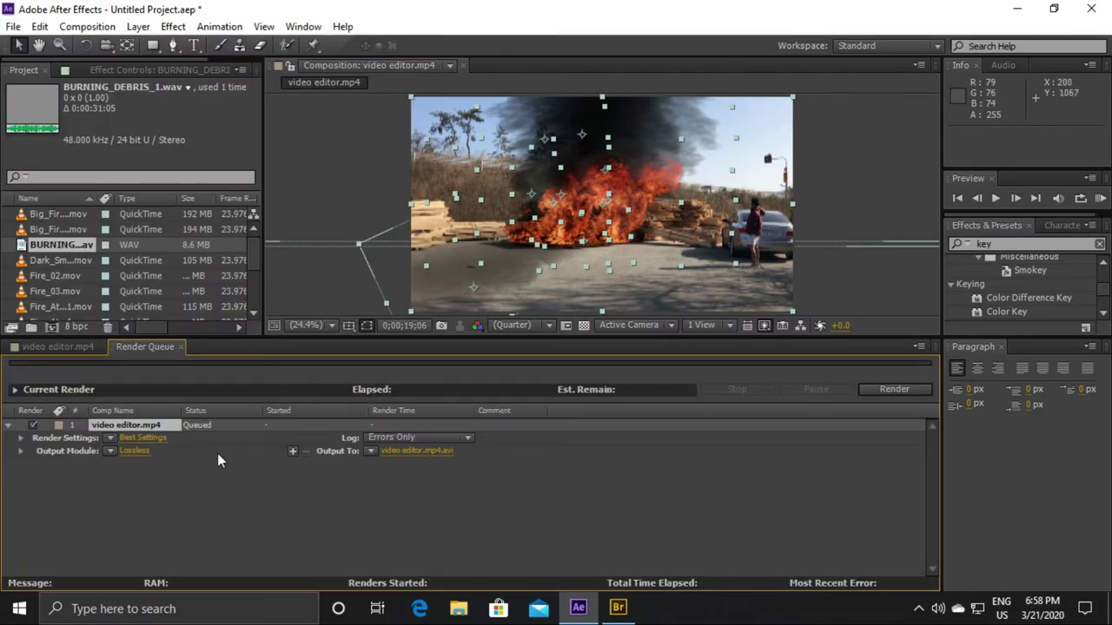
Step: Set the output module to H.264 with Resize, Crop and Audio Output on, post-render action None
click(141, 451)
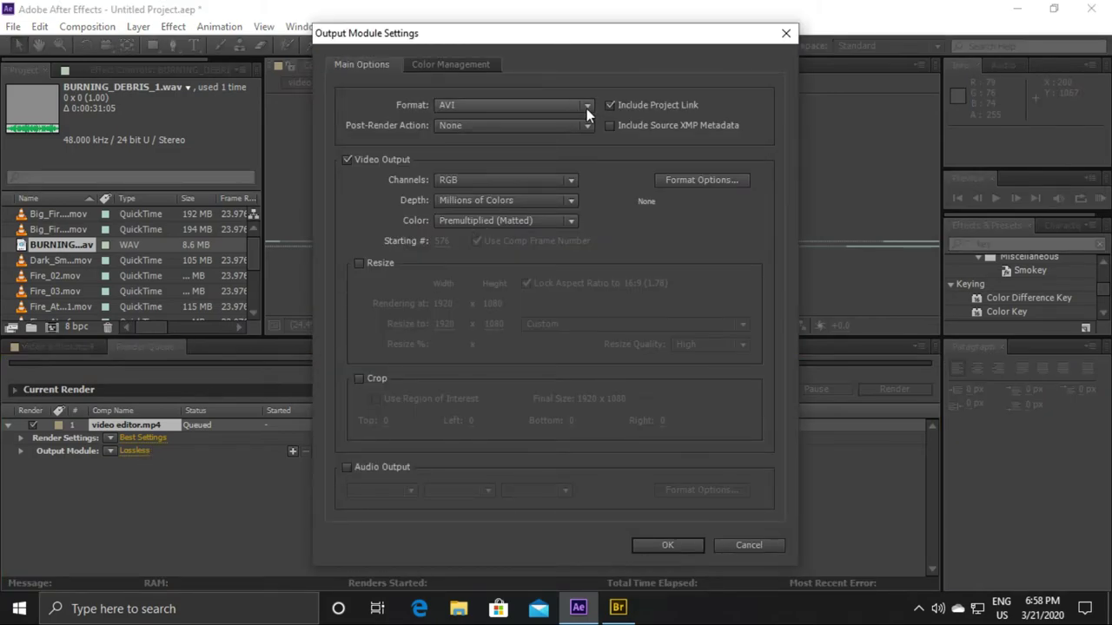
click(586, 105)
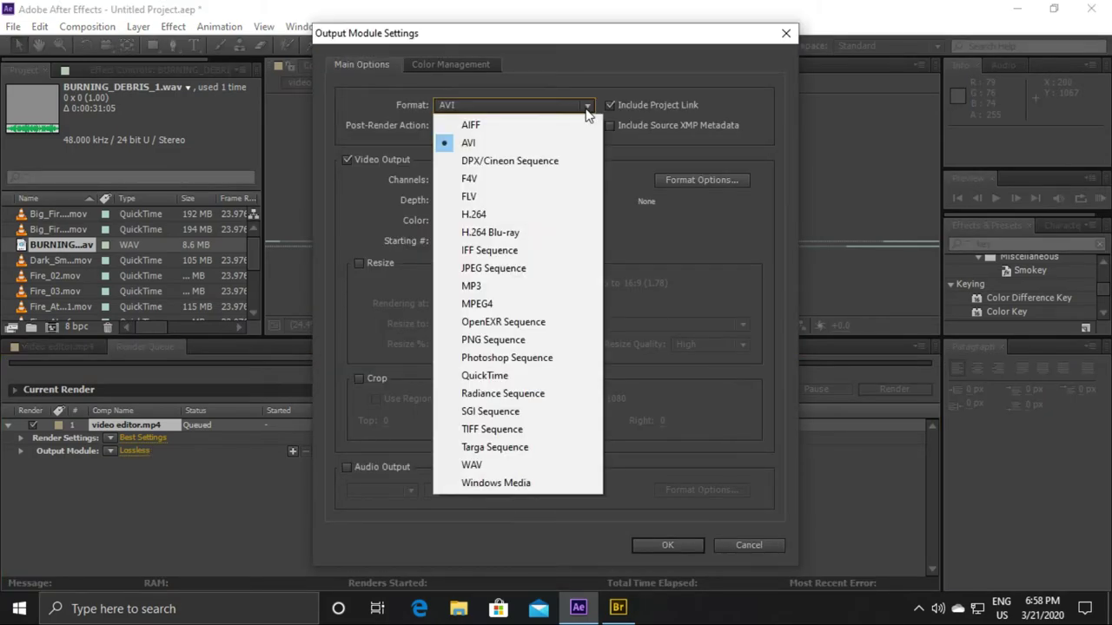
click(489, 215)
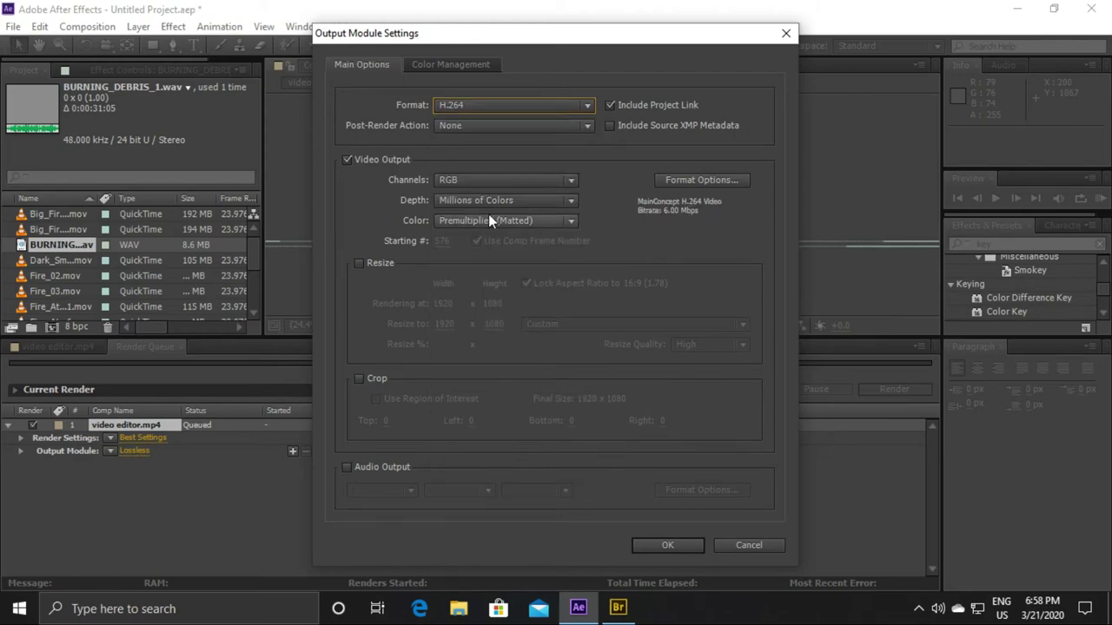
click(358, 263)
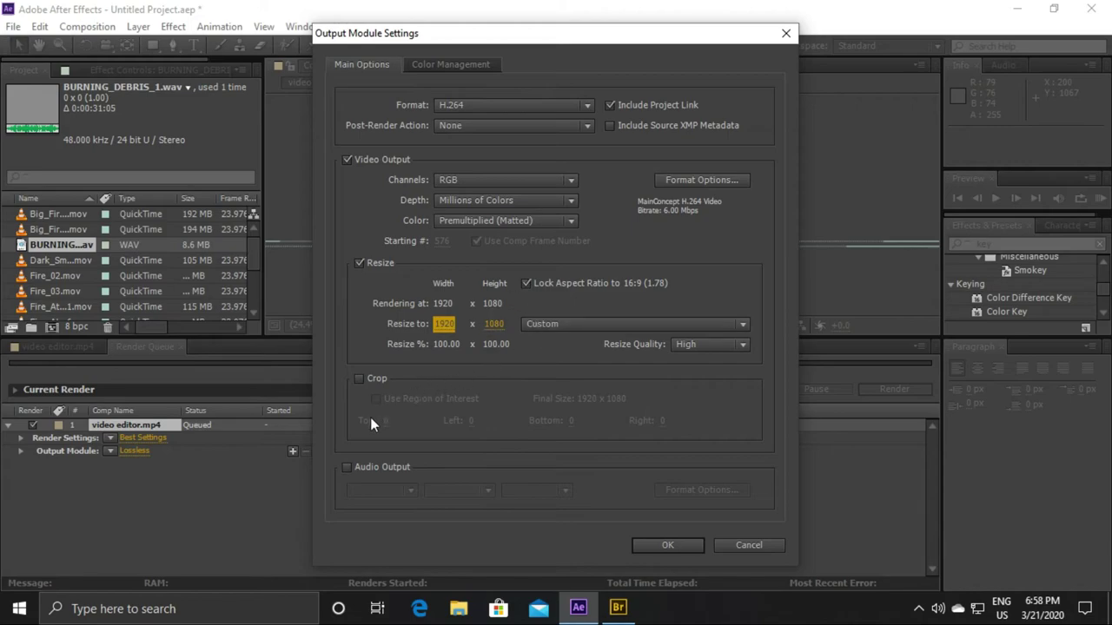
click(359, 380)
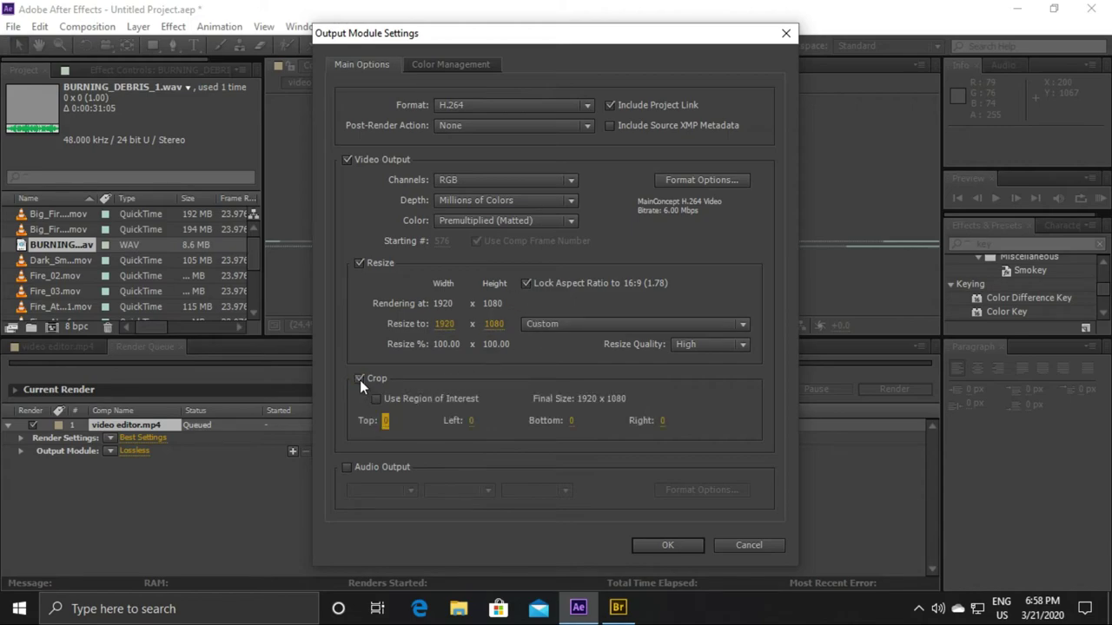
click(348, 467)
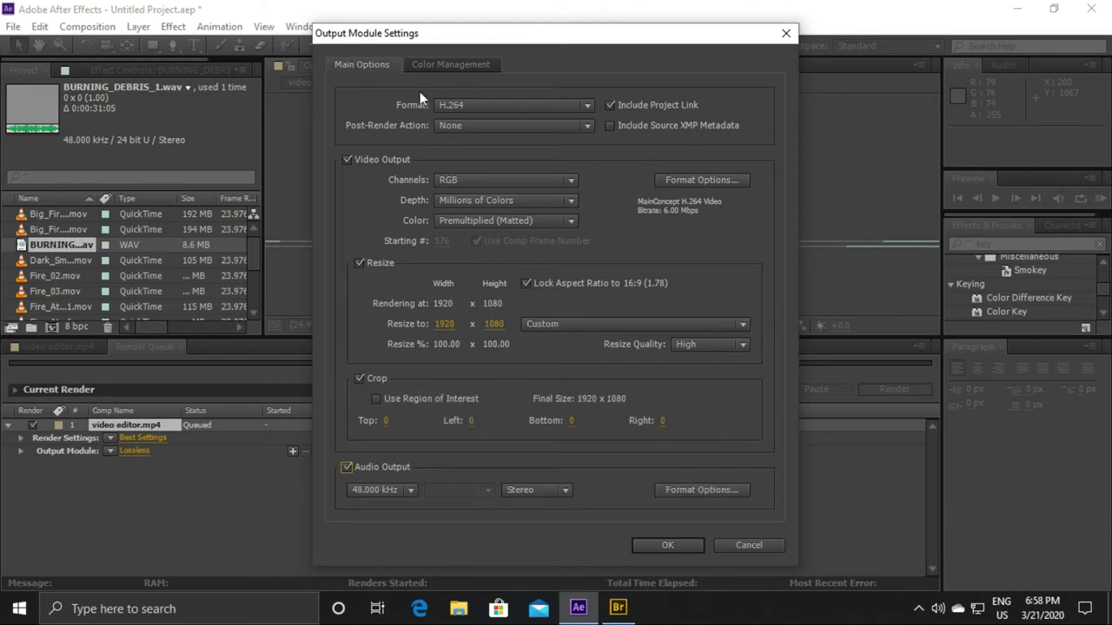
click(589, 126)
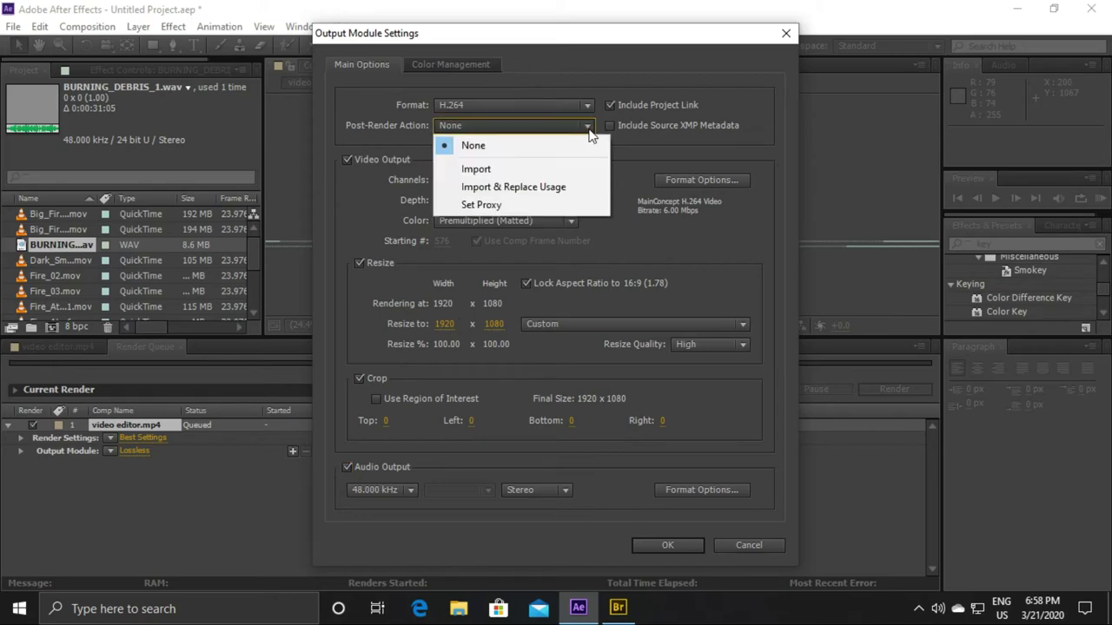
click(589, 127)
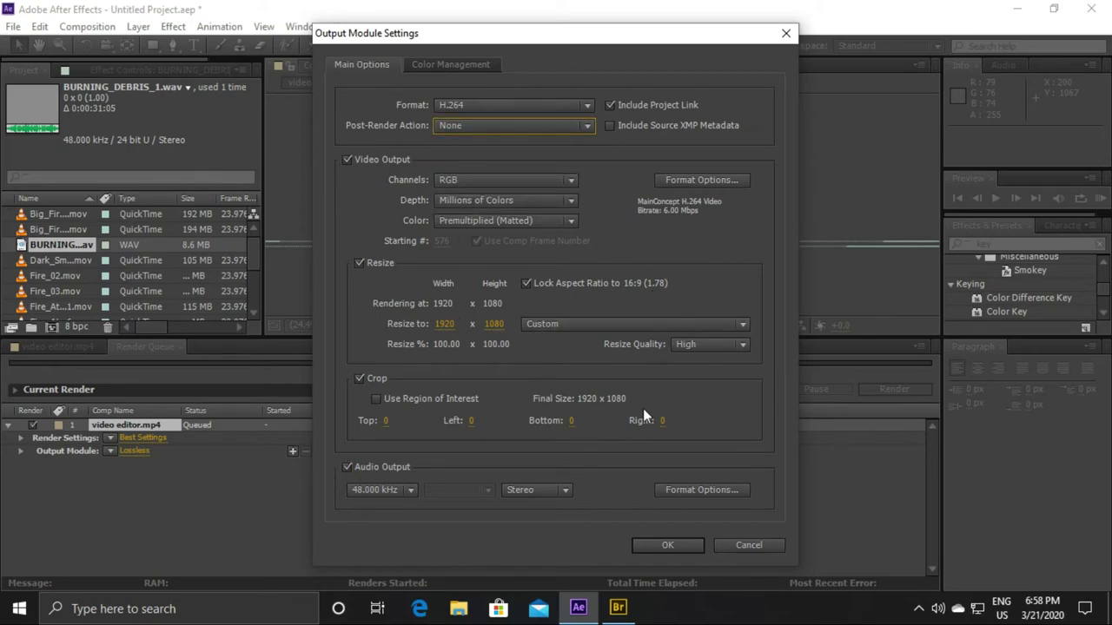
click(669, 546)
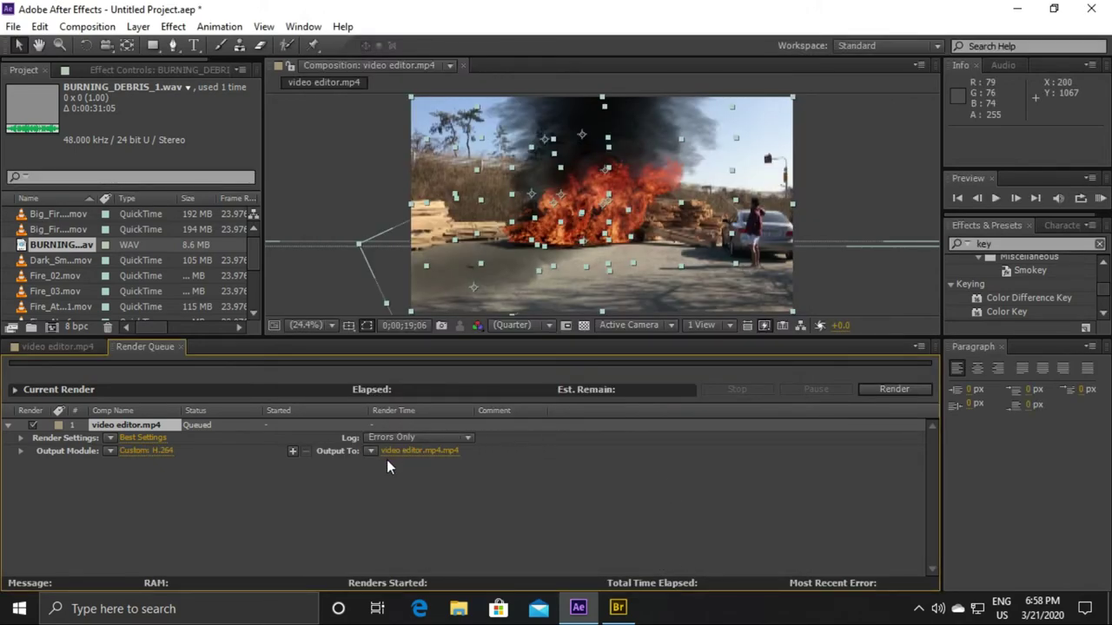
Step: Set Output To as 'video editor after.mp4' in This PC > Videos, format H.264
click(422, 449)
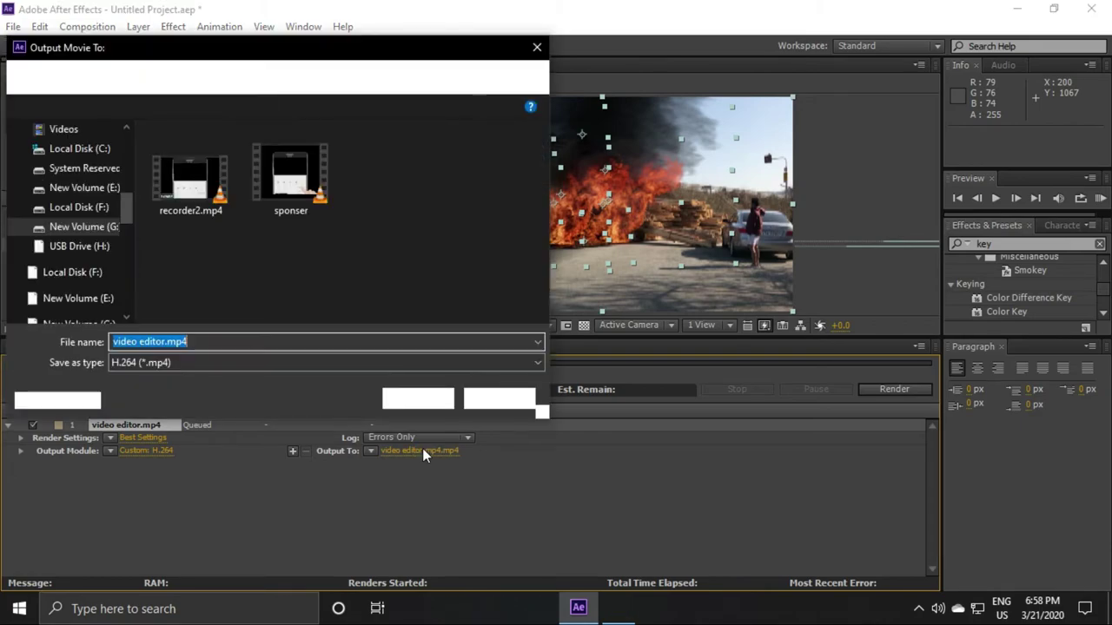
drag(340, 50, 536, 48)
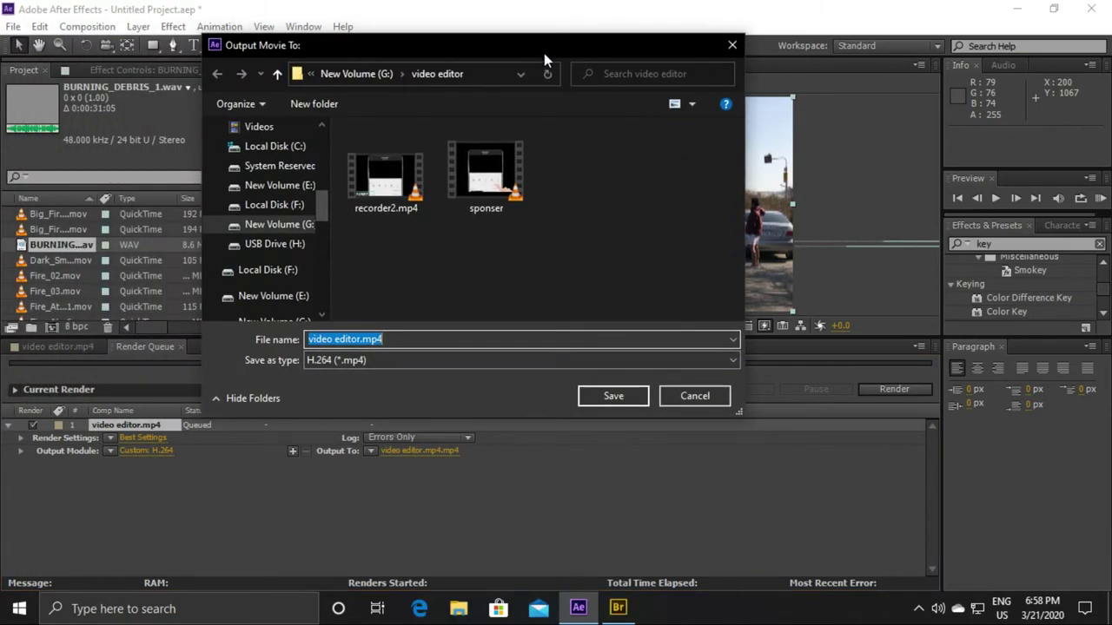
click(276, 131)
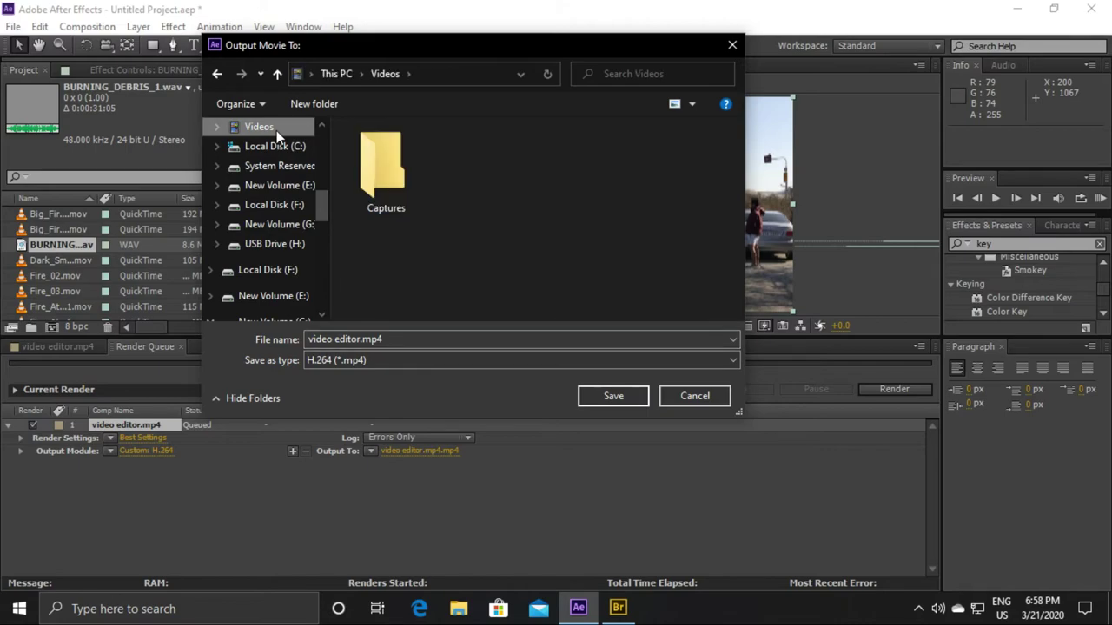
click(394, 339)
click(395, 340)
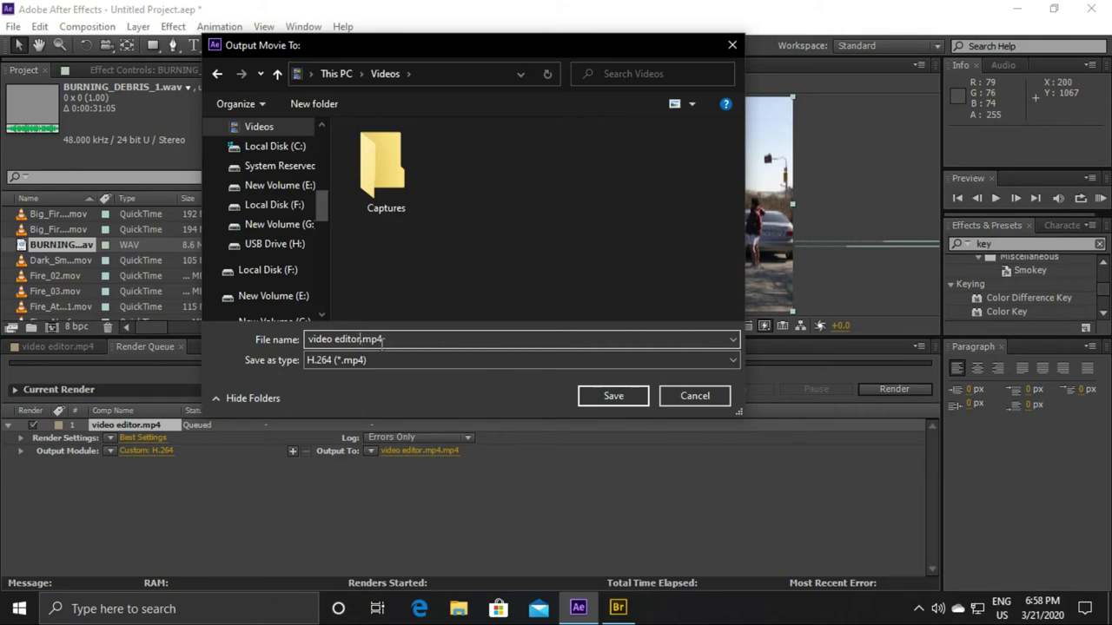
key(Left)
key(Left)
key(Left)
text(after)
click(491, 362)
click(491, 361)
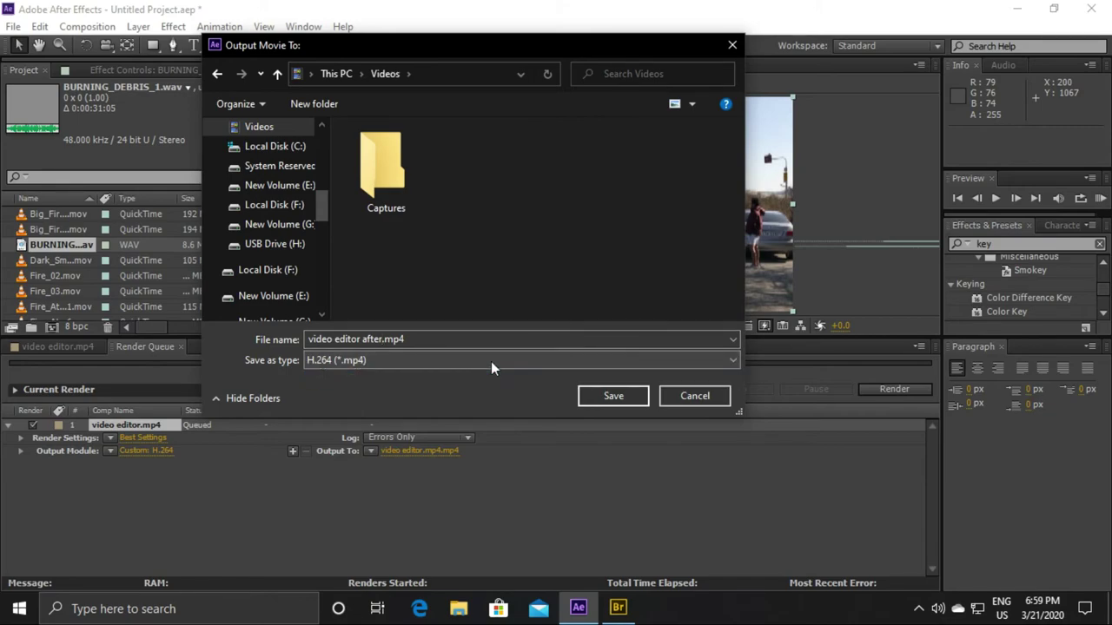
click(614, 398)
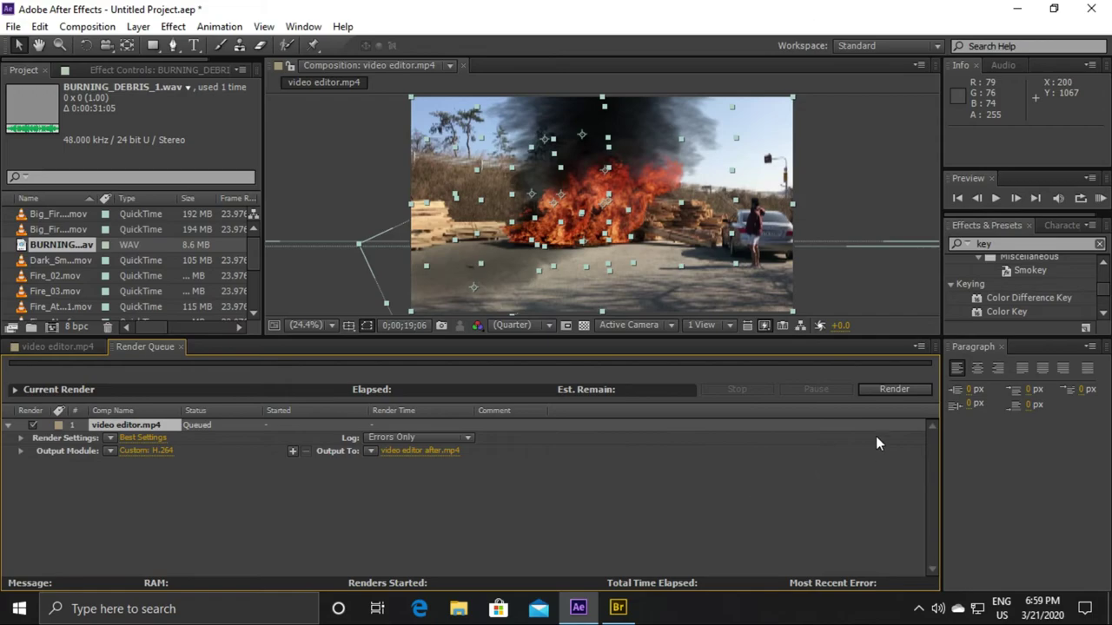
Step: Start rendering video editor.mp4, then stop it at 44 of 624 frames
click(901, 389)
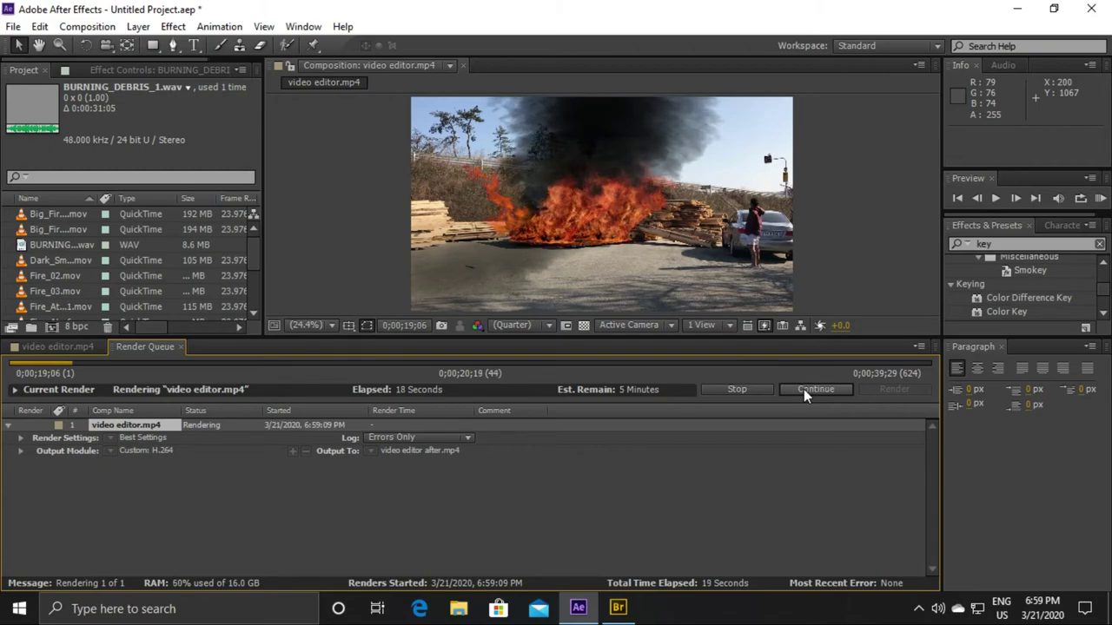
click(756, 395)
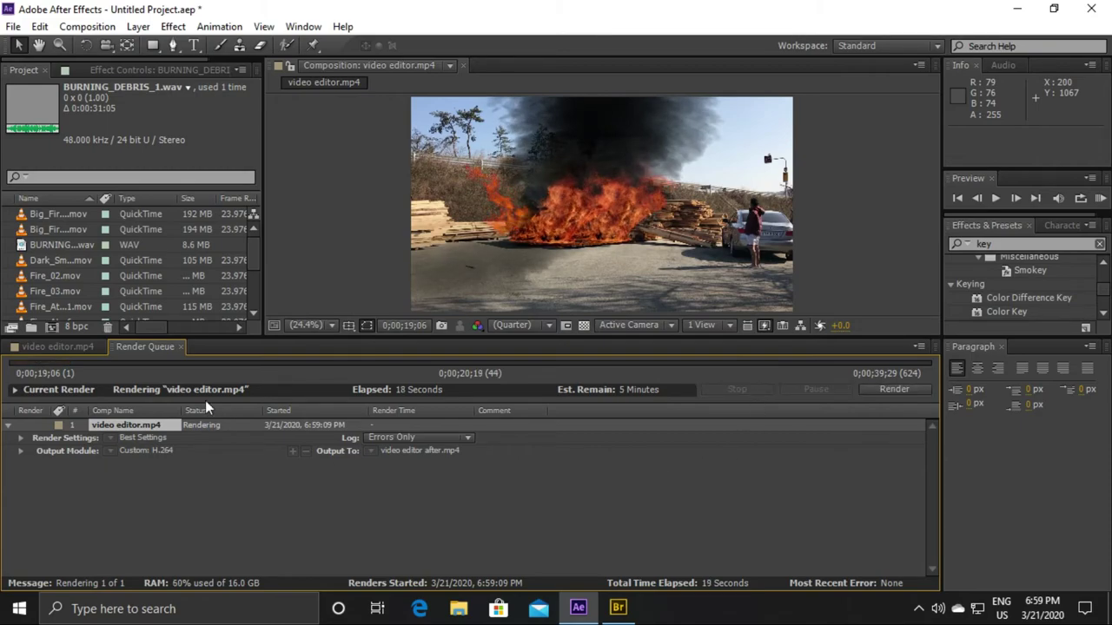
Step: Close the Render Queue, deselect all layers and add a new Adjustment Layer on top
click(180, 347)
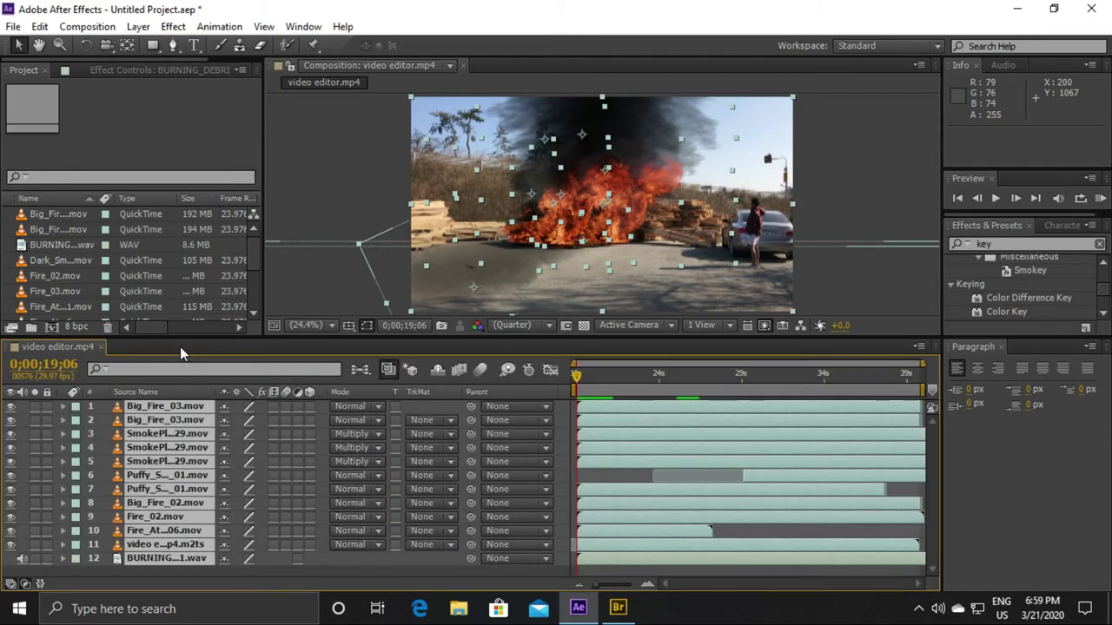
click(279, 568)
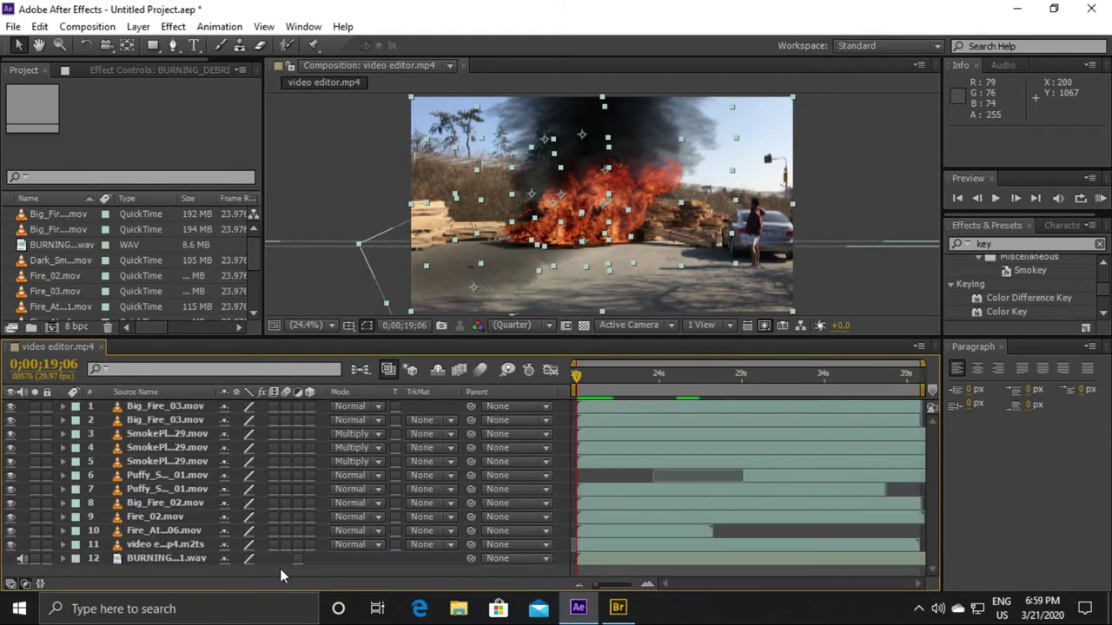
click(140, 27)
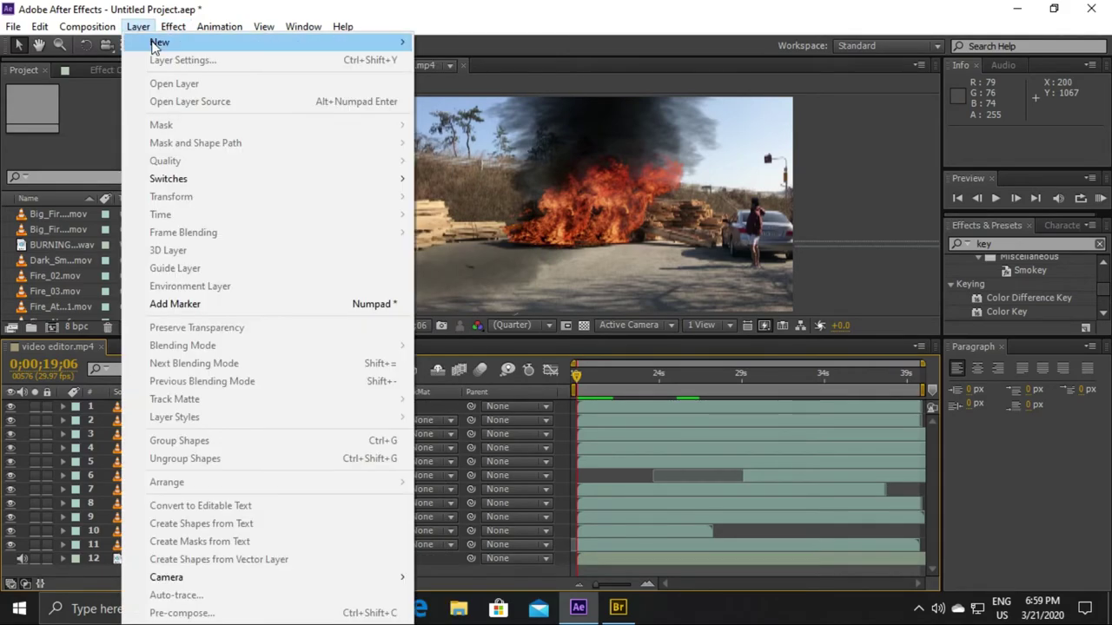
mouse_move(310, 48)
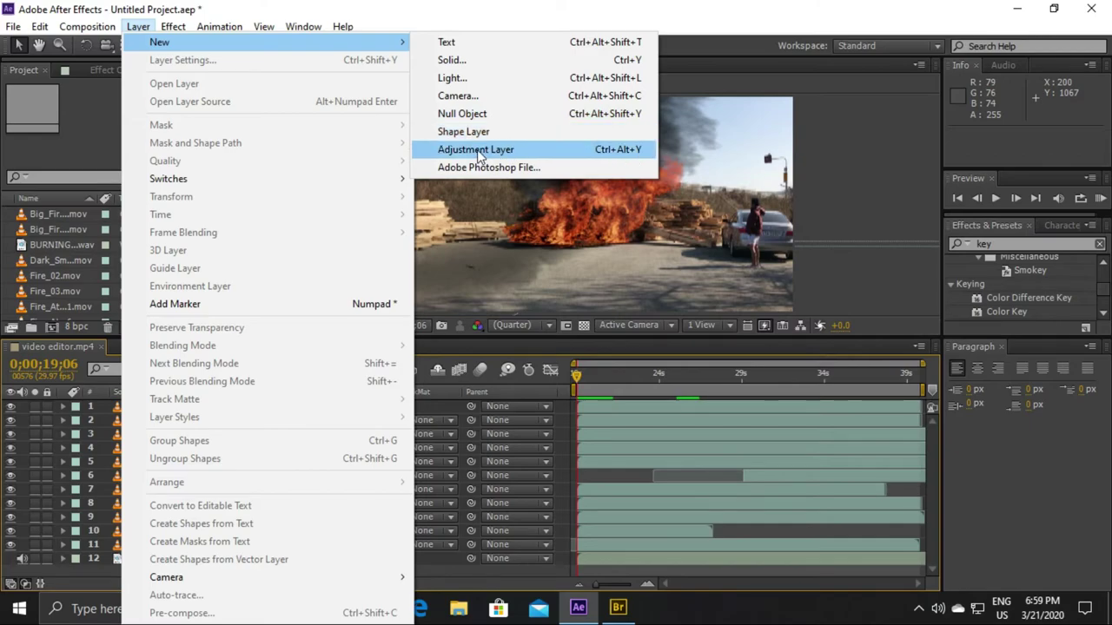
click(525, 151)
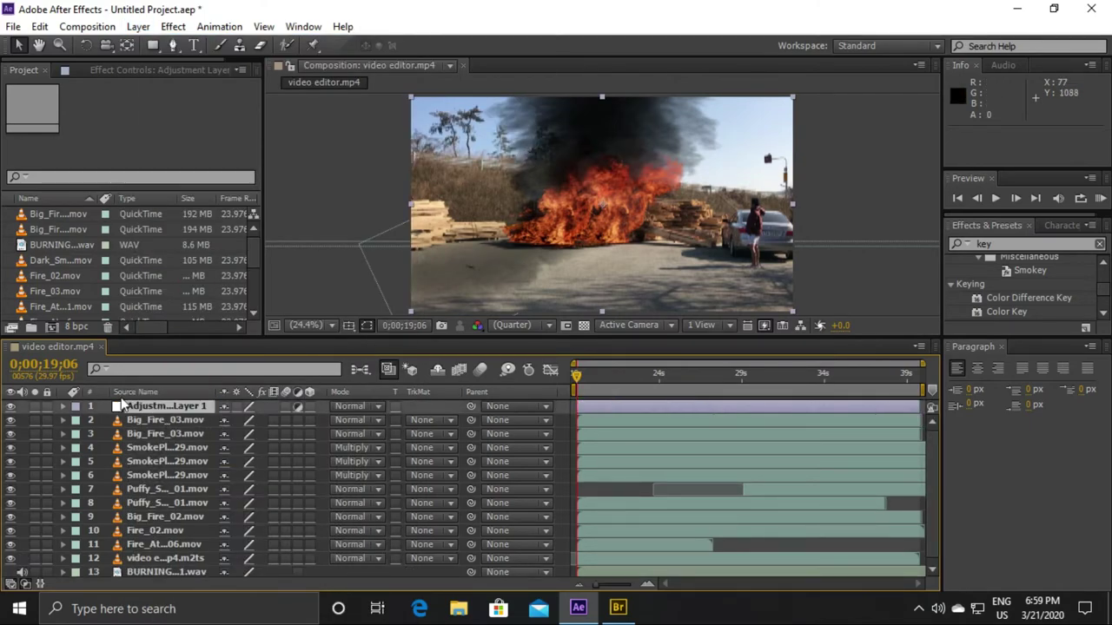
Step: Search 'col' in Effects & Presets and select the Color Balance effect
click(1027, 244)
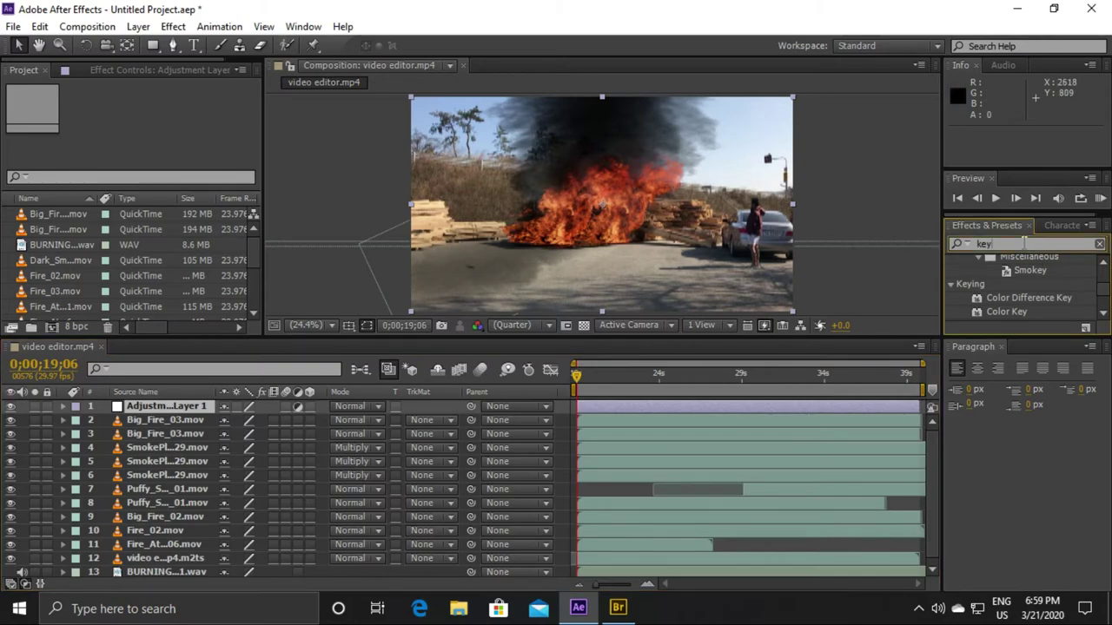
key(BackSpace)
key(BackSpace)
key(BackSpace)
text(c)
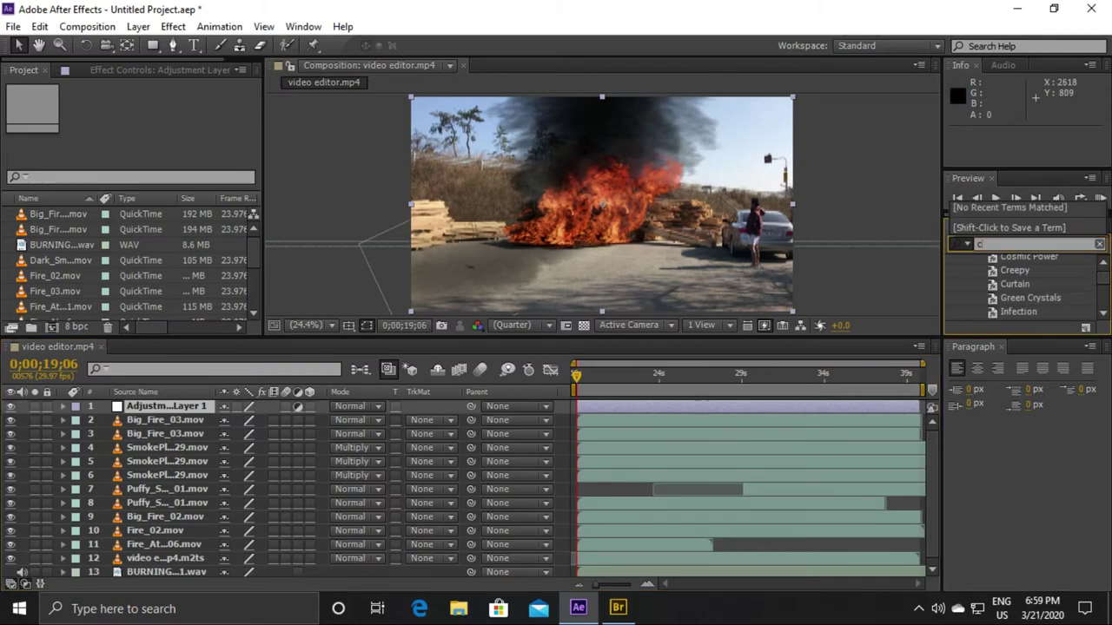
text(ol)
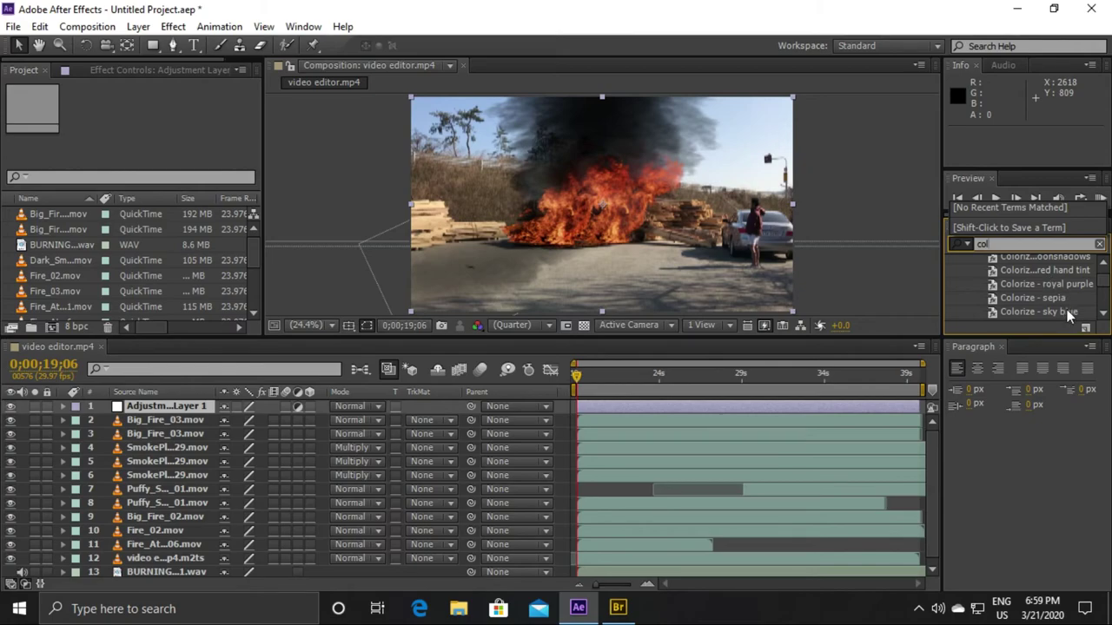
scroll(1066, 309, down, 1)
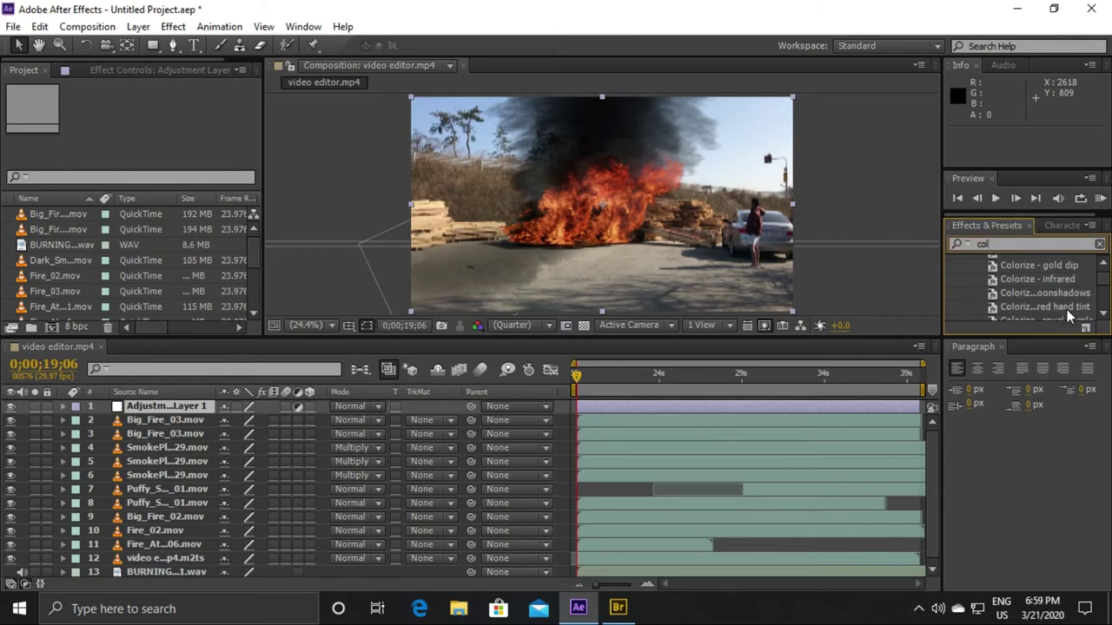
scroll(1067, 310, down, 1)
scroll(1067, 310, down, 1)
scroll(1066, 310, down, 2)
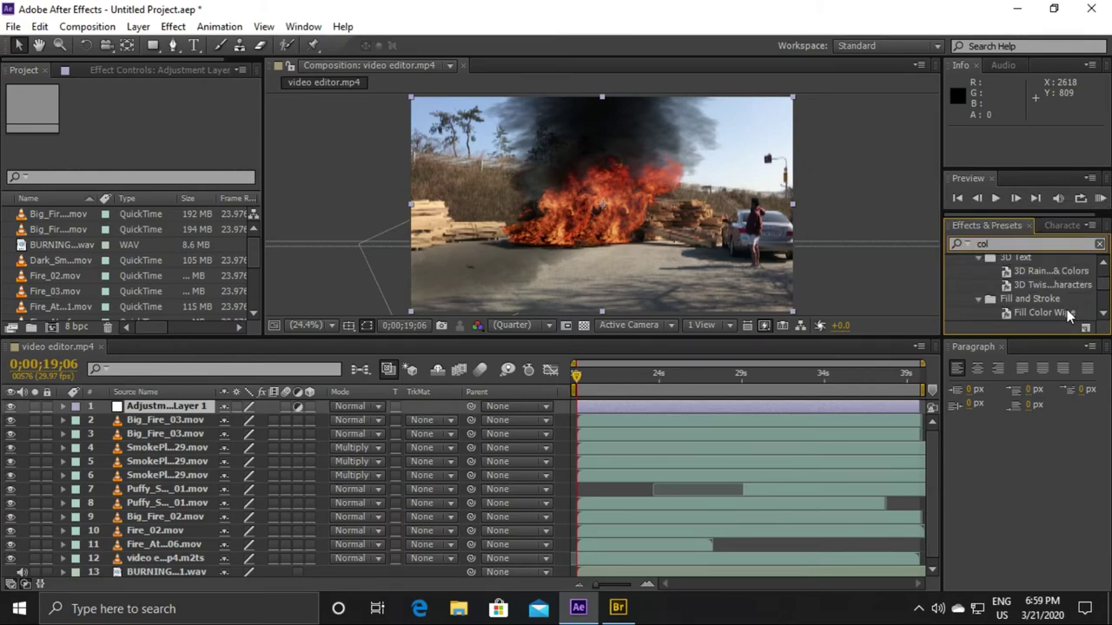
scroll(1067, 310, down, 1)
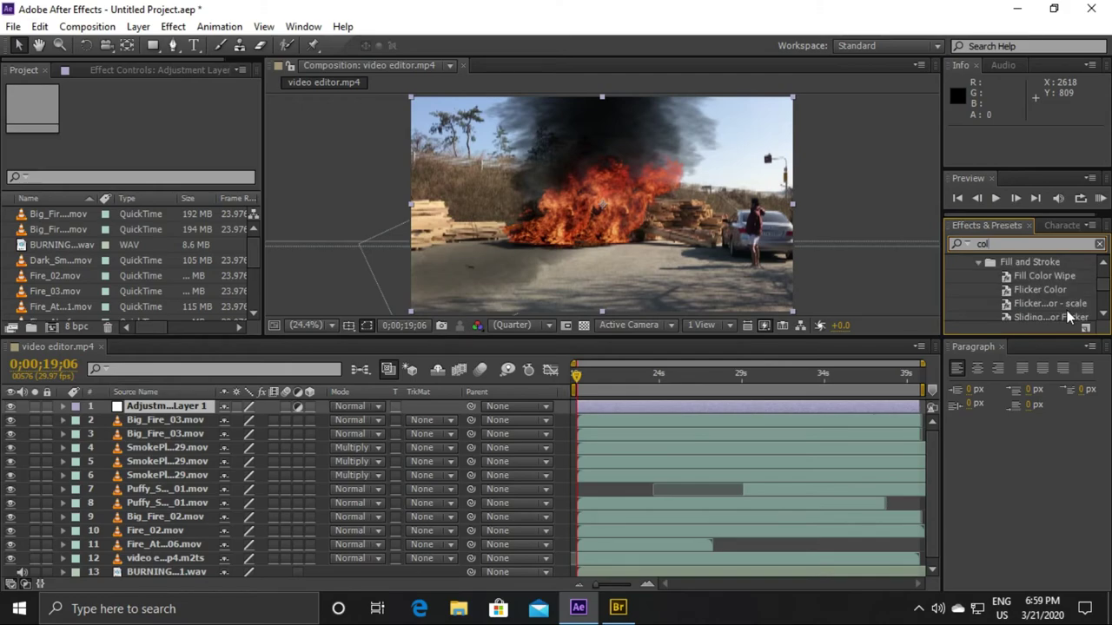
scroll(1066, 319, down, 1)
scroll(1067, 310, down, 1)
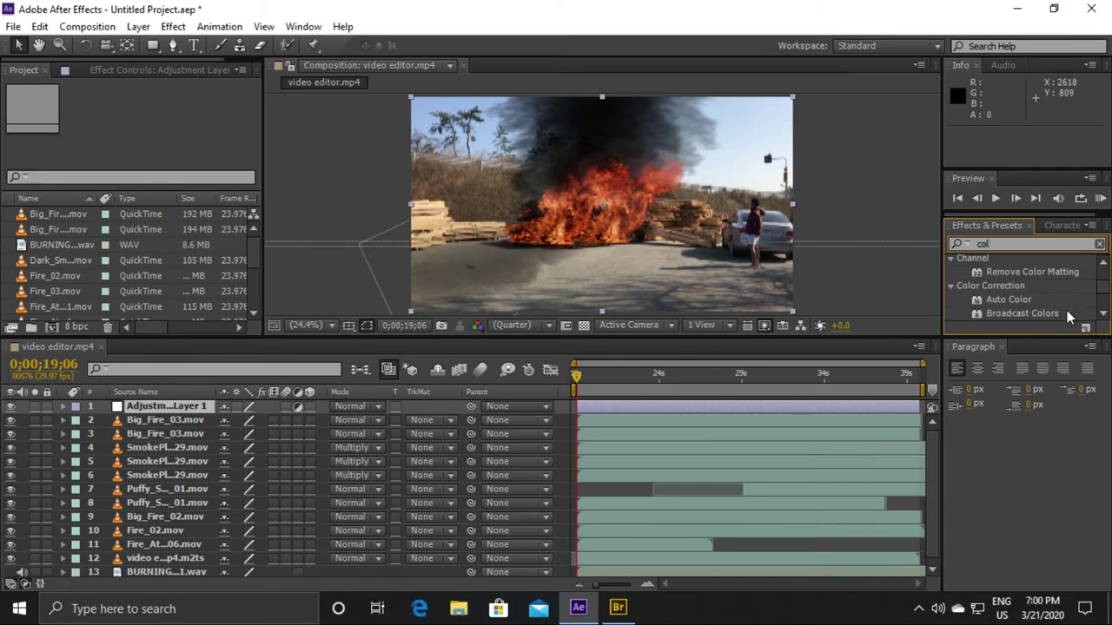
scroll(1067, 317, down, 1)
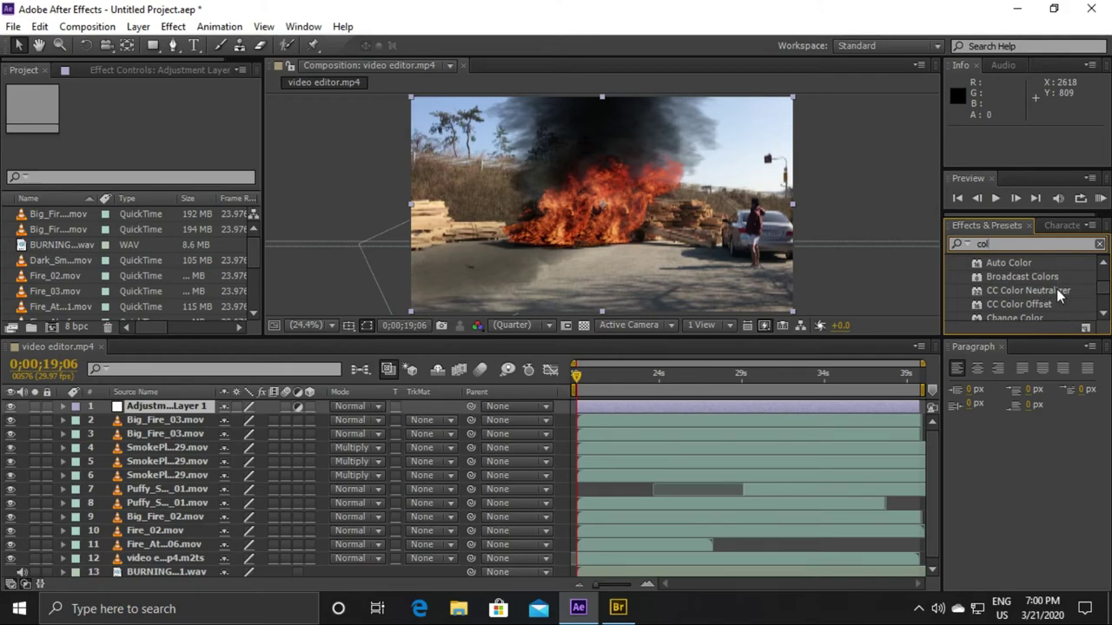
scroll(1057, 296, down, 1)
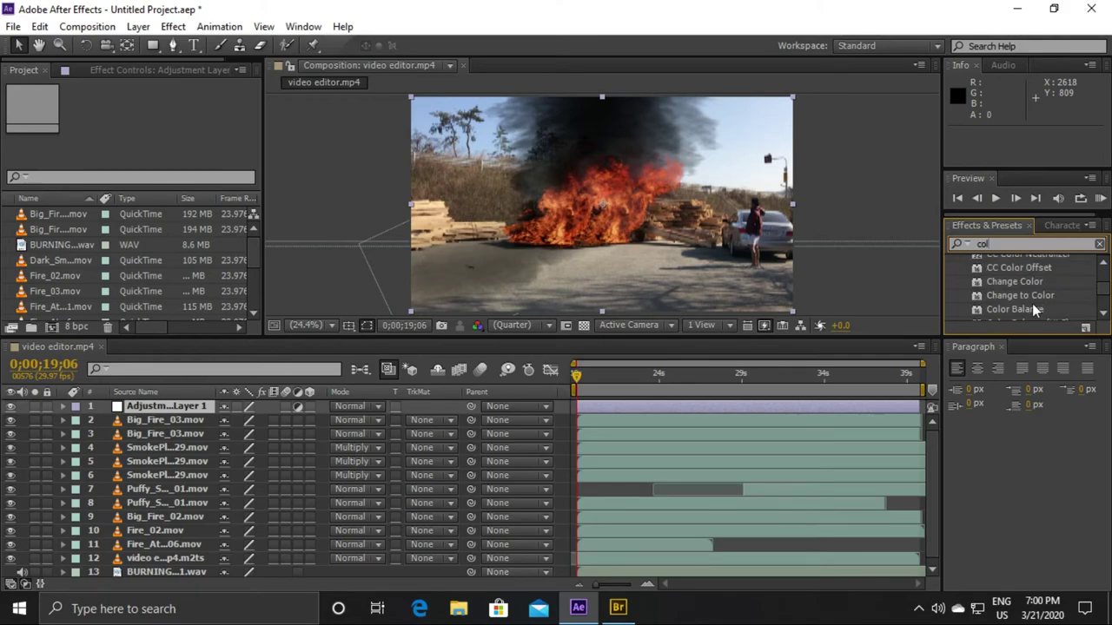
click(1021, 306)
Step: Apply Color Balance to Adjustment Layer 1 with shadow red/green/blue at -17, 15, -3
drag(1020, 309, 205, 409)
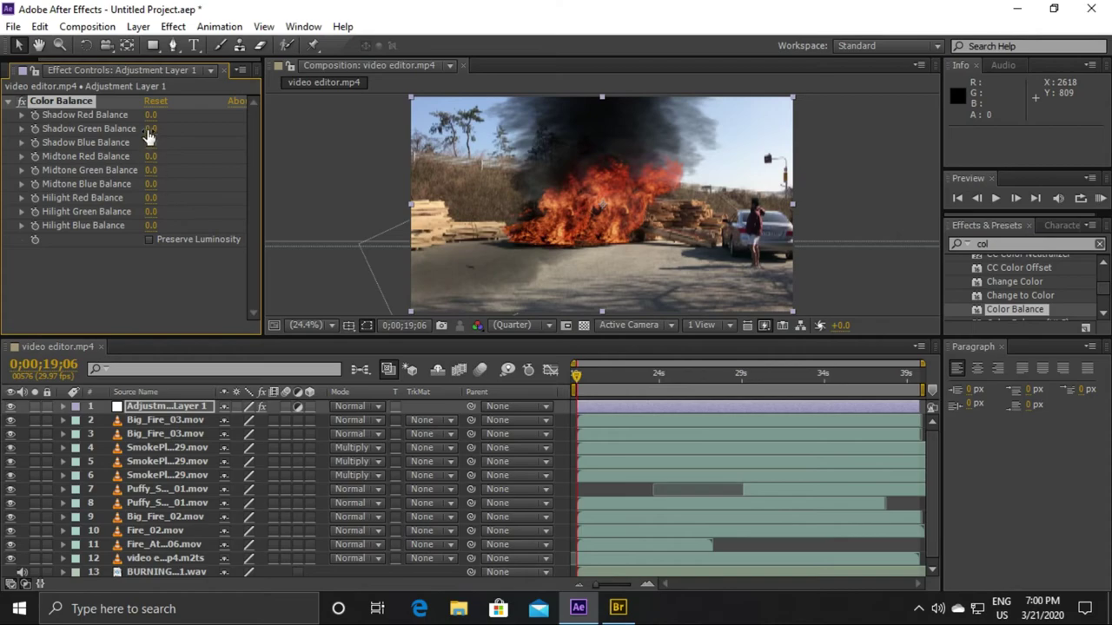
drag(160, 114, 166, 115)
drag(193, 121, 143, 127)
drag(153, 130, 164, 129)
drag(172, 129, 163, 129)
drag(151, 142, 162, 157)
Step: Set midtone balances to 7, 6 and -5 and preview the graded composite
drag(149, 170, 154, 170)
drag(151, 185, 149, 199)
click(996, 198)
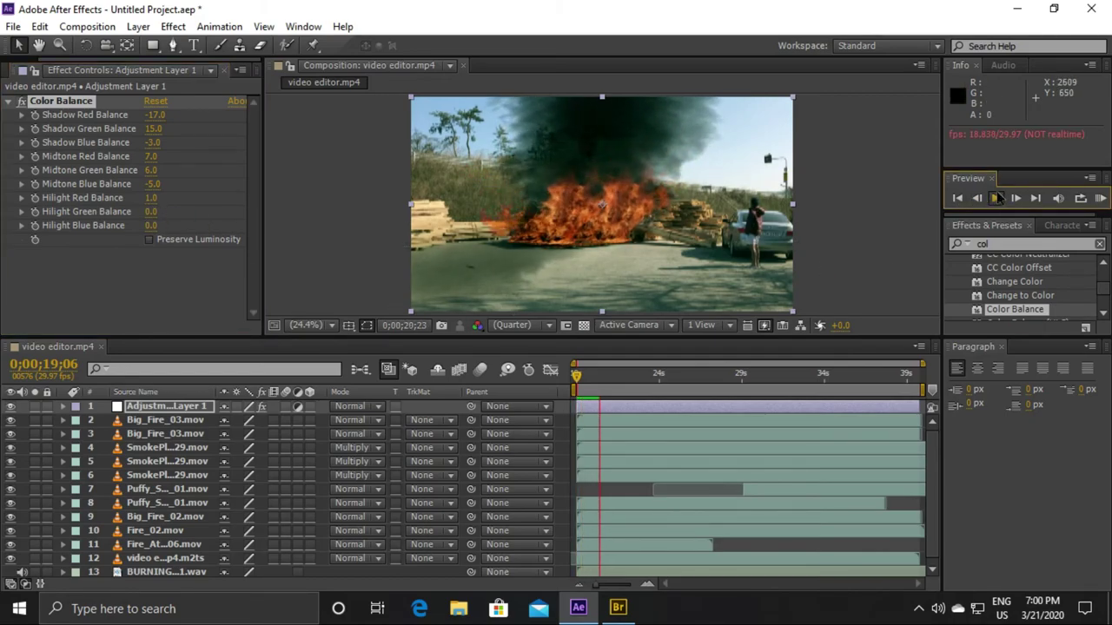
Step: Stop the preview and inspect the fire and smoke layers 2 through 10
click(997, 198)
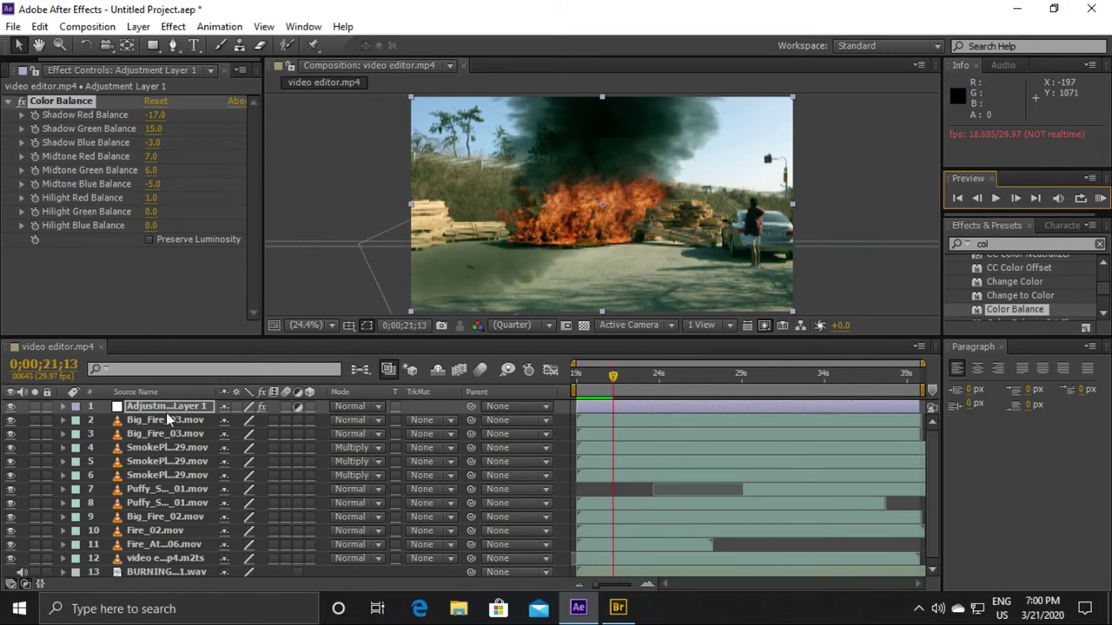
click(141, 422)
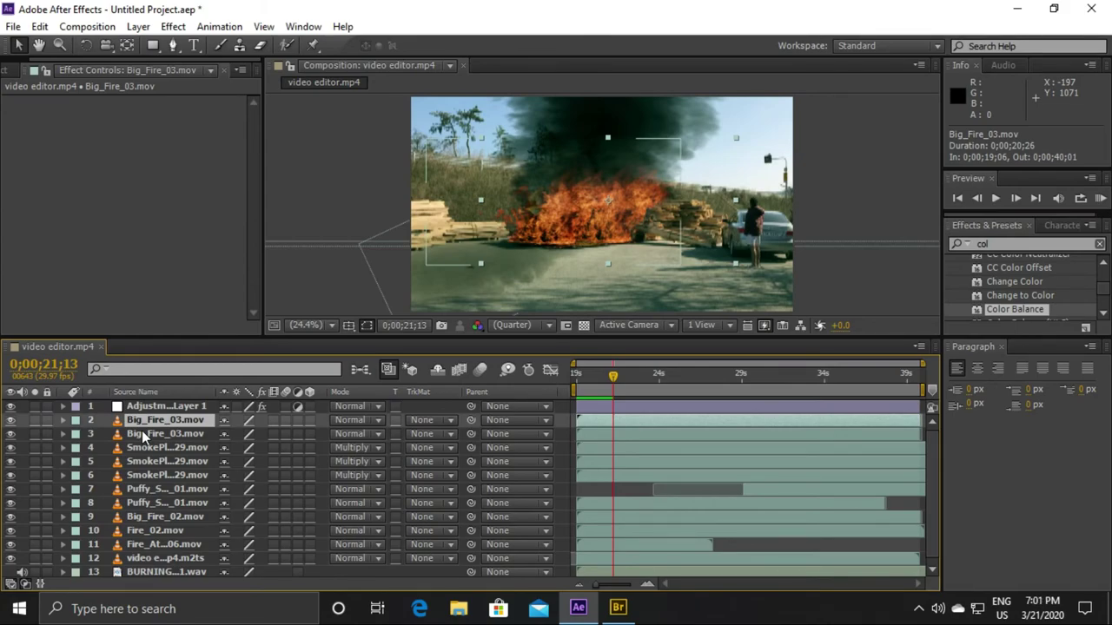
click(142, 432)
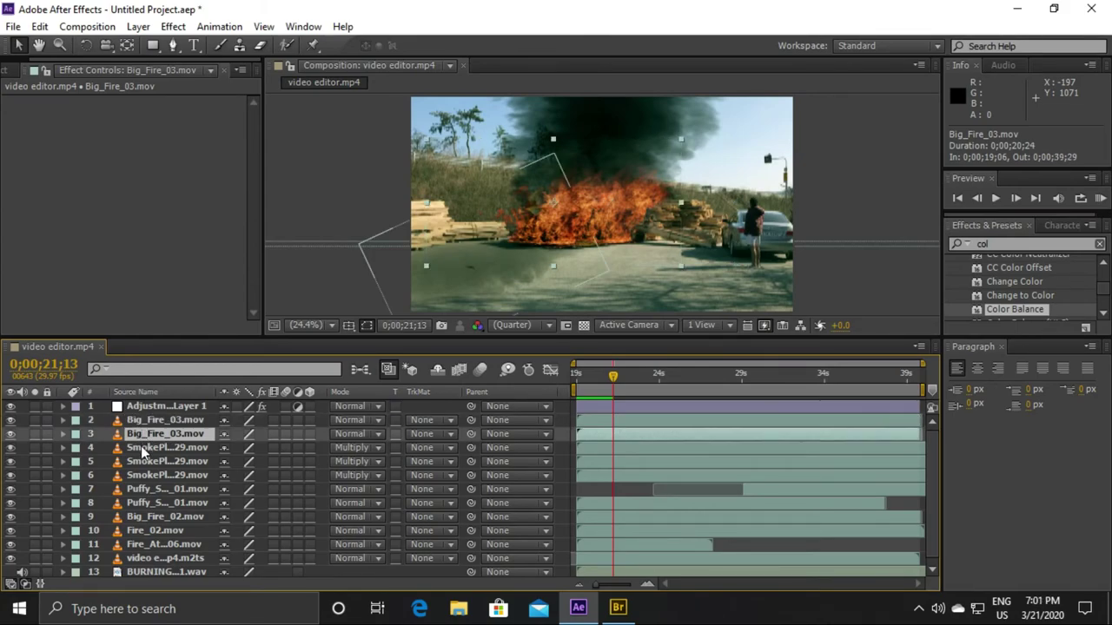
click(143, 448)
click(142, 462)
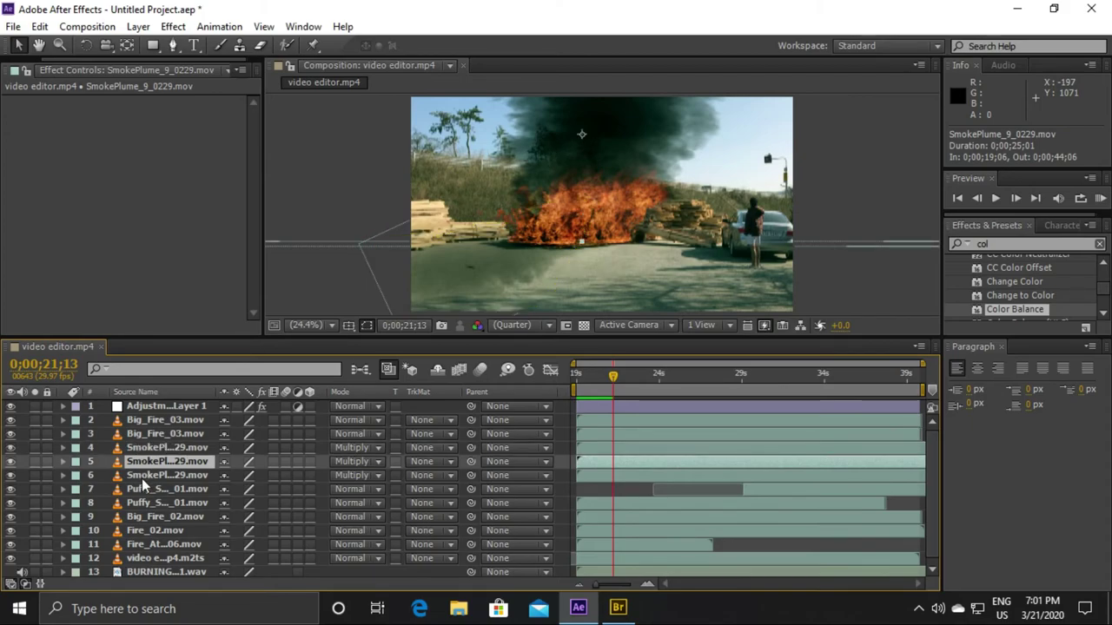
click(143, 489)
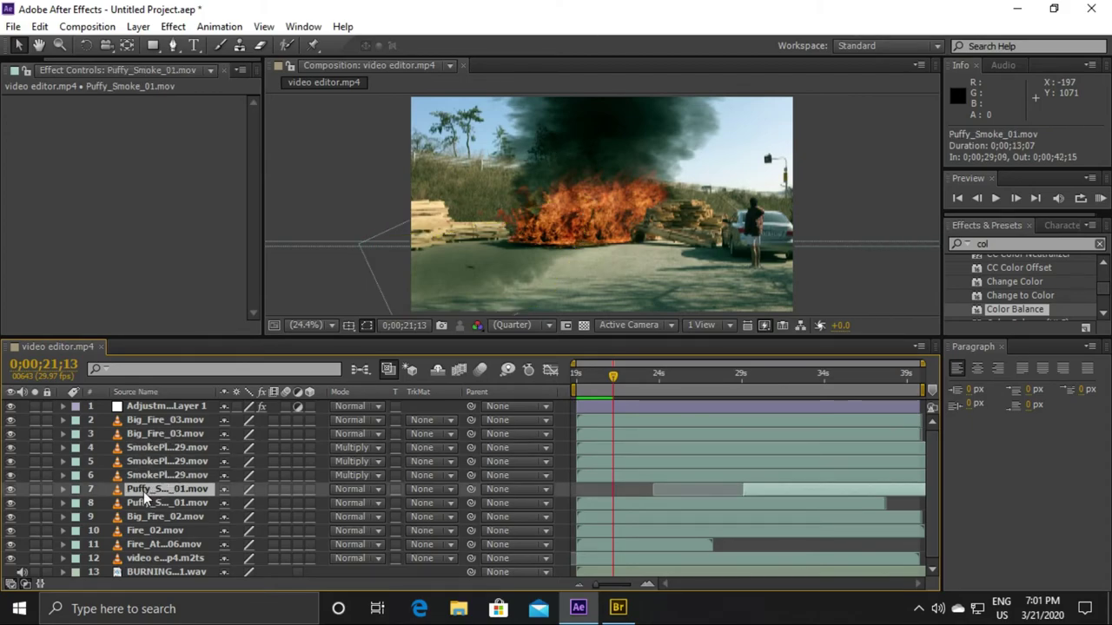
click(146, 499)
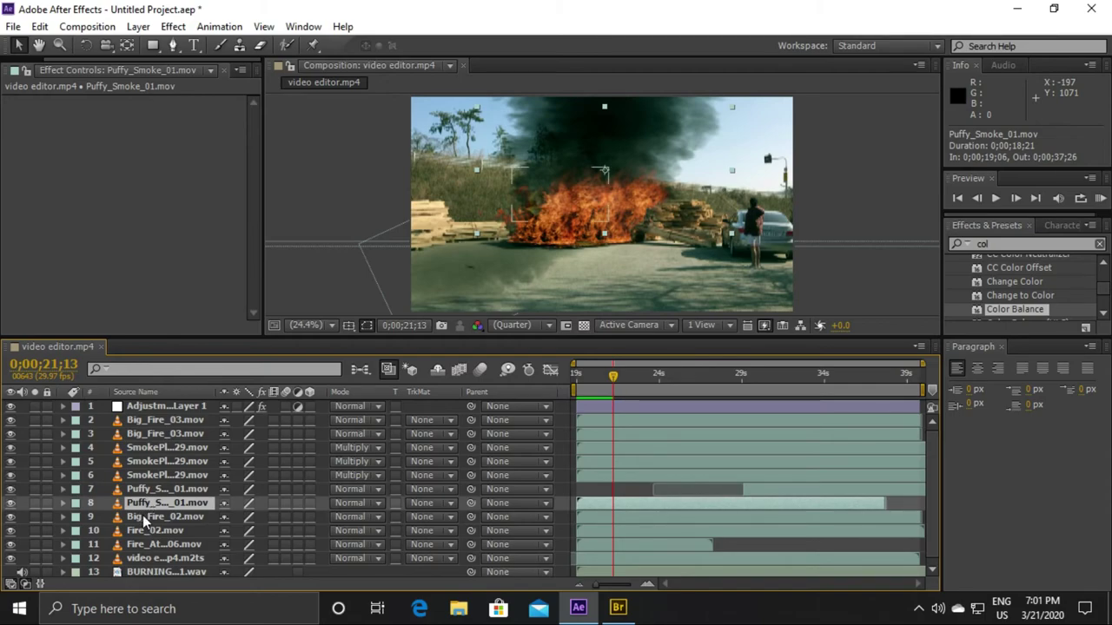
click(142, 515)
click(148, 529)
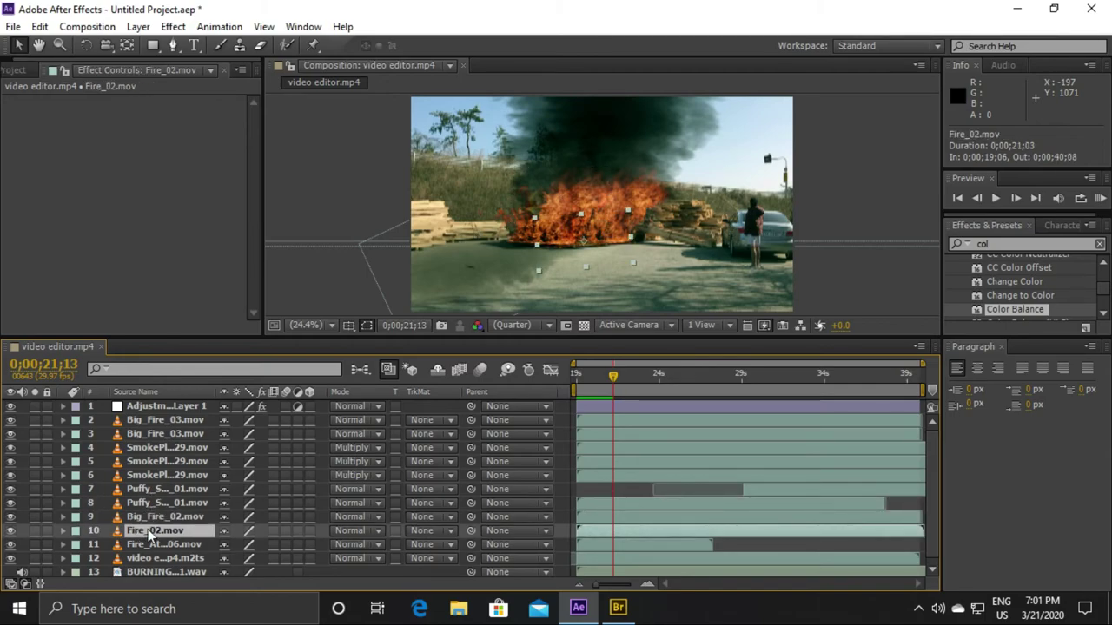
Step: Move the Fire_AtCam_06.mov flames to position 802.7, 547.7 and return time to 0;00;19;06
click(147, 541)
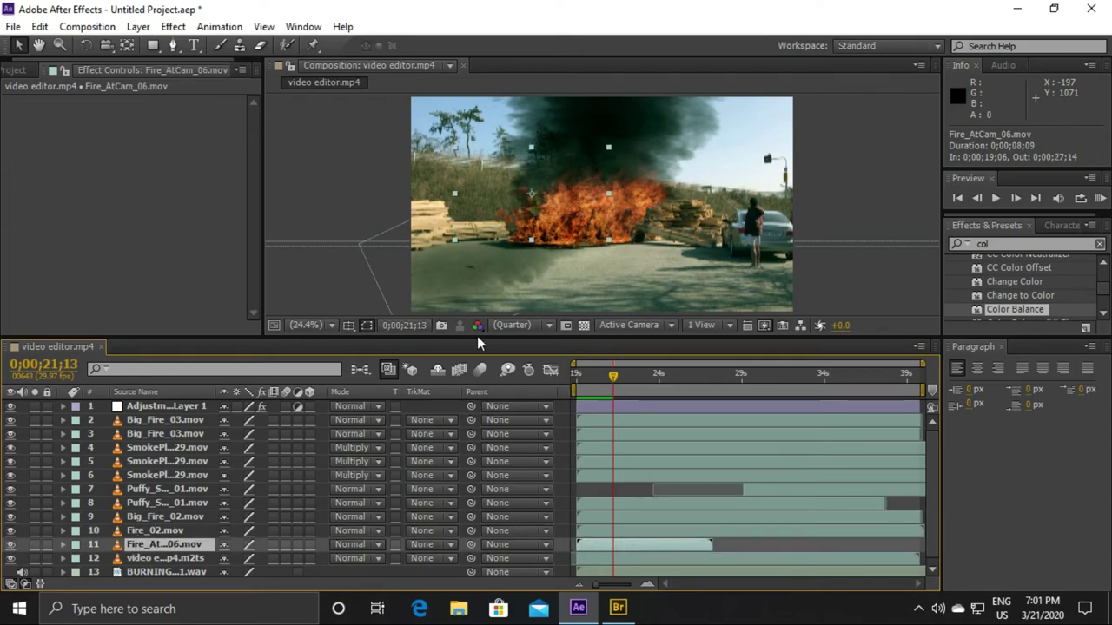
mouse_move(545, 195)
mouse_down()
mouse_move(577, 198)
mouse_move(579, 233)
mouse_move(586, 215)
mouse_up()
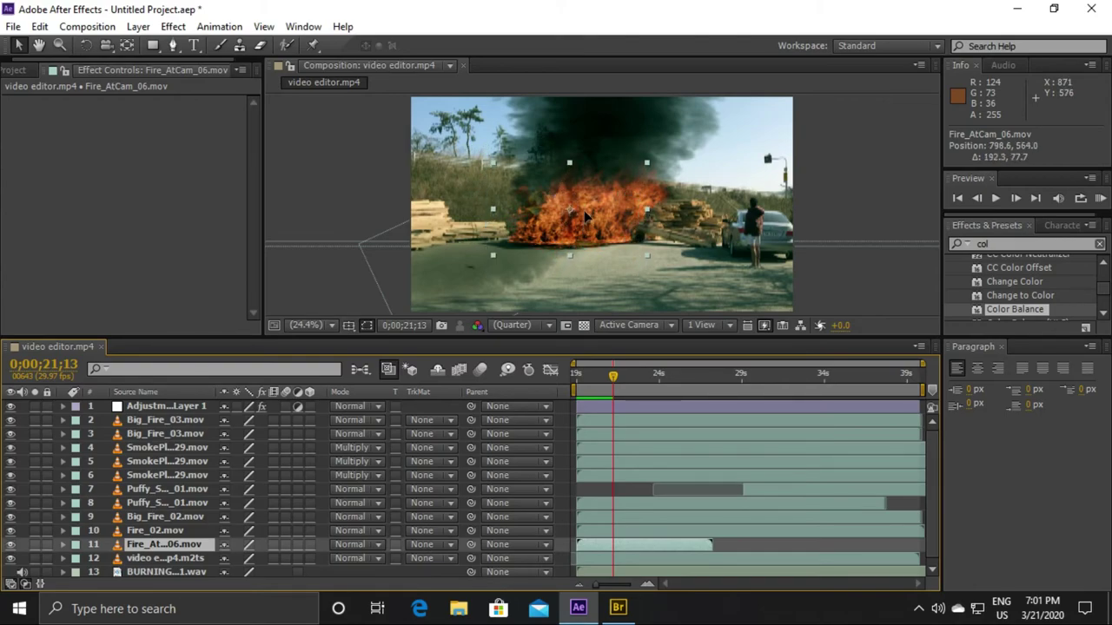
drag(585, 216, 587, 213)
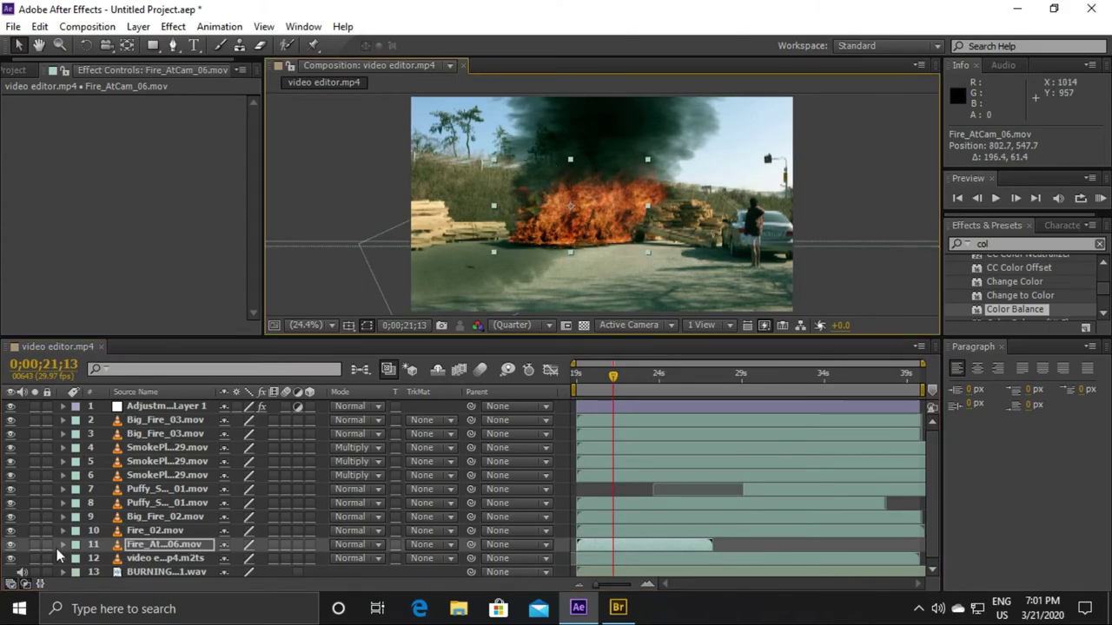
scroll(661, 422, down, 1)
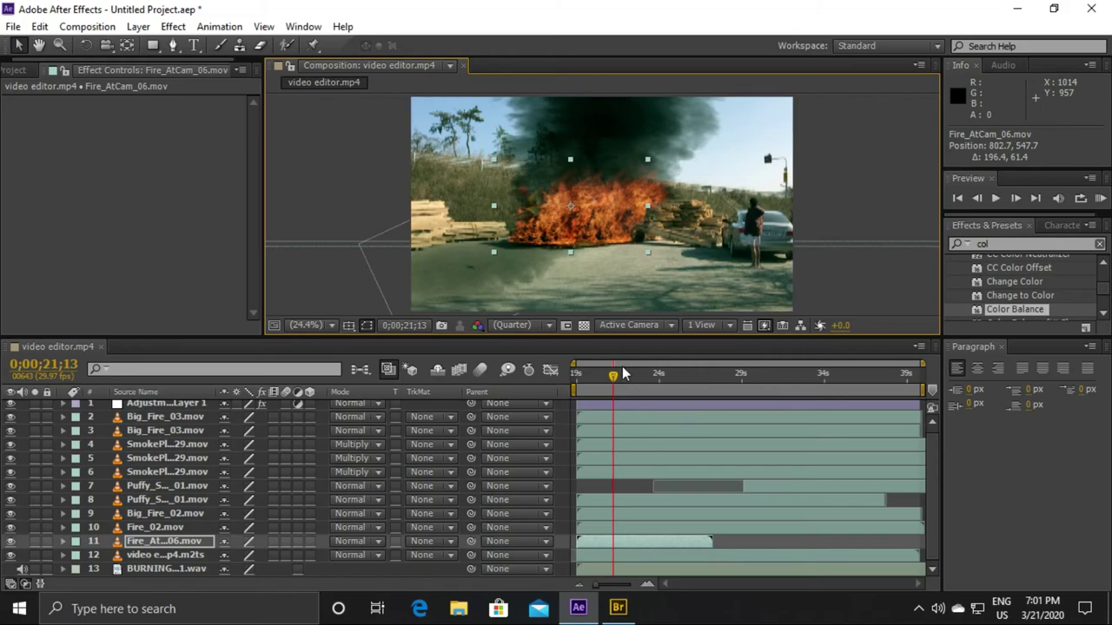
drag(615, 380, 576, 379)
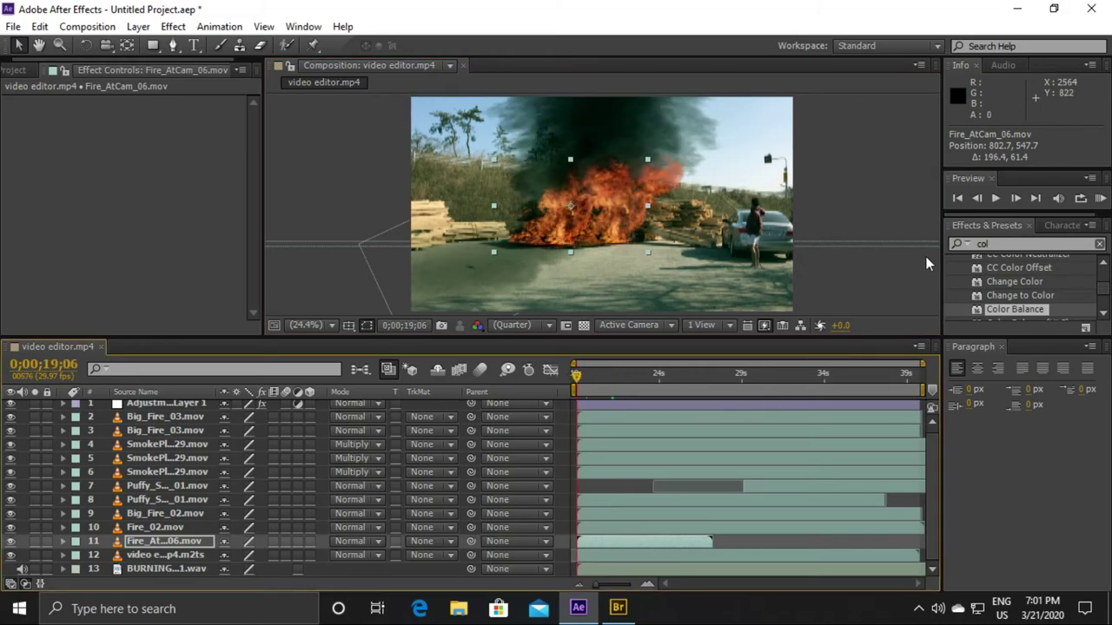
Step: Preview from 0;00;19;06, then enlarge the Timeline and select all 13 layers
click(997, 200)
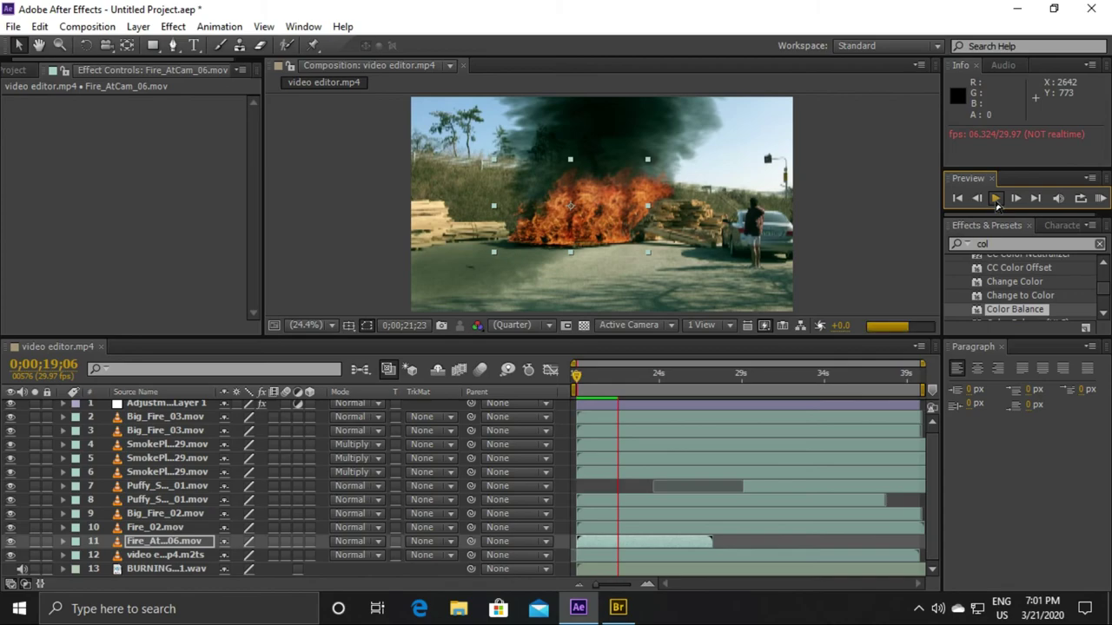
click(996, 200)
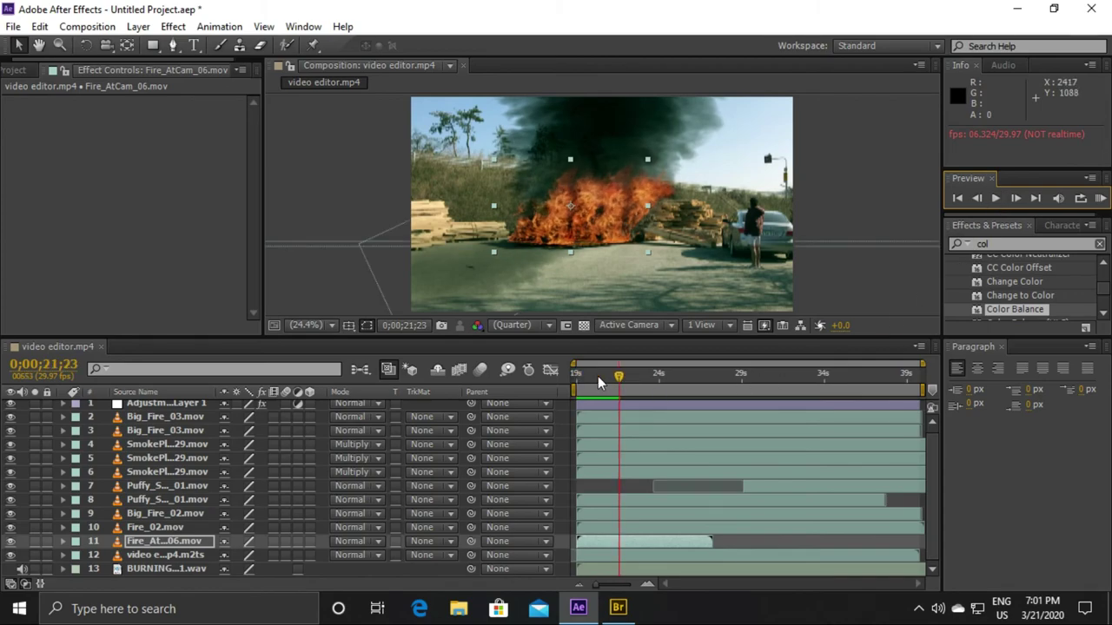
click(146, 569)
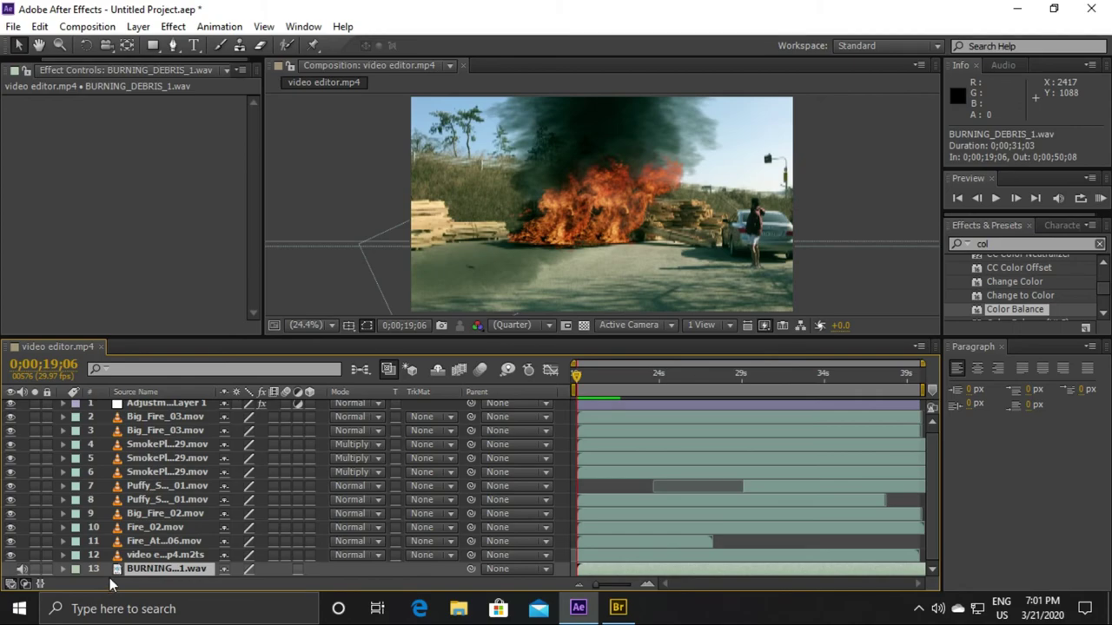
drag(409, 336, 433, 284)
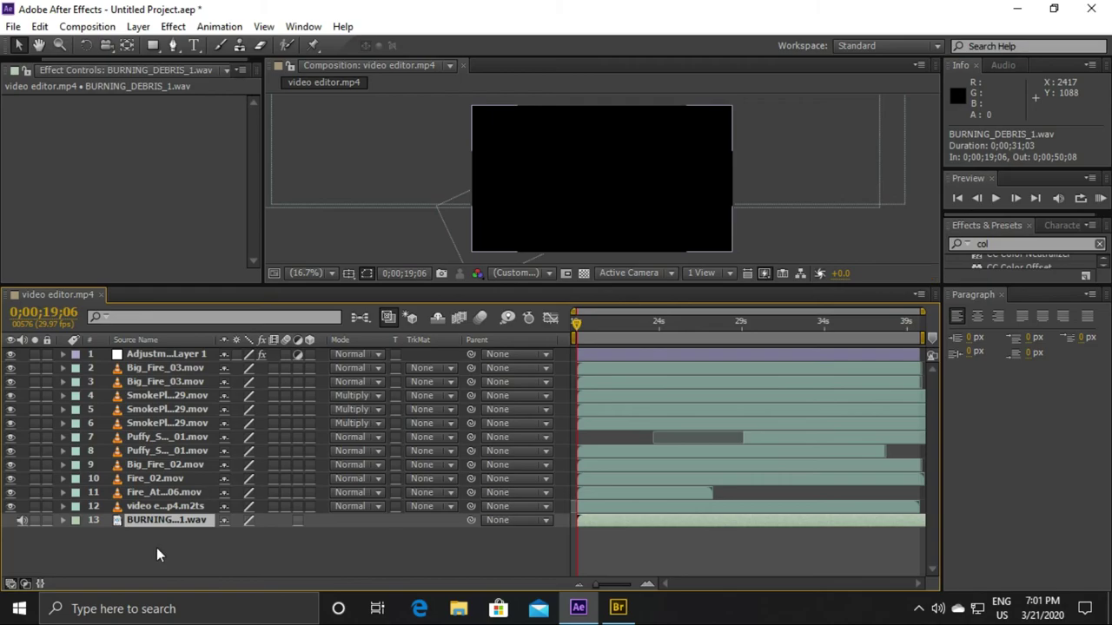
click(156, 547)
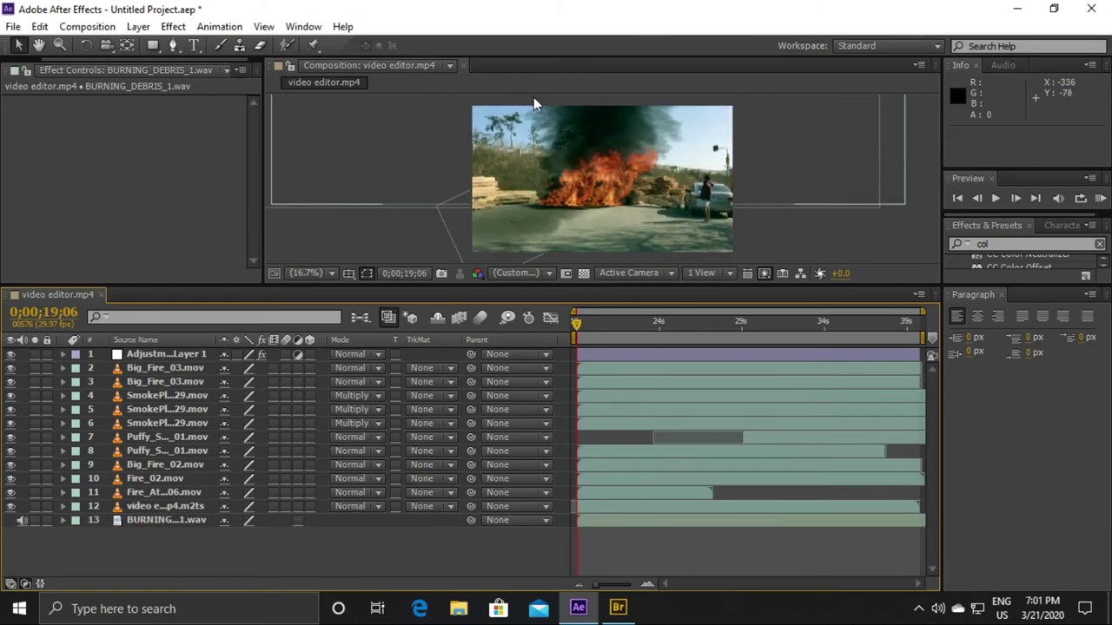
drag(142, 540, 168, 332)
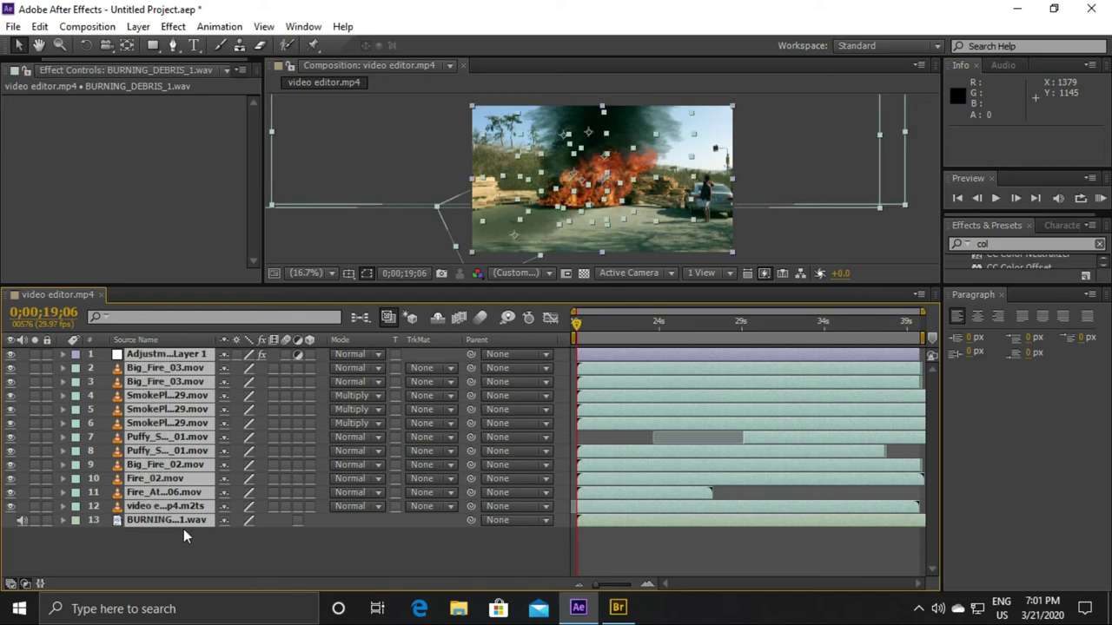
Step: Add video editor.mp4 to the Render Queue and delete the two older render items
click(13, 26)
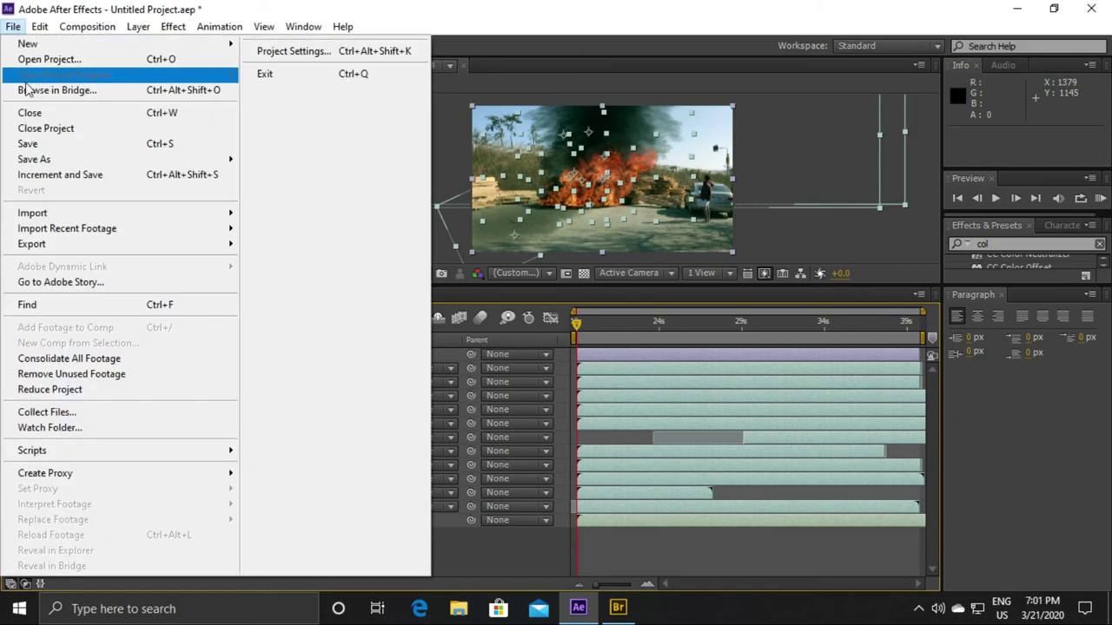
mouse_move(43, 244)
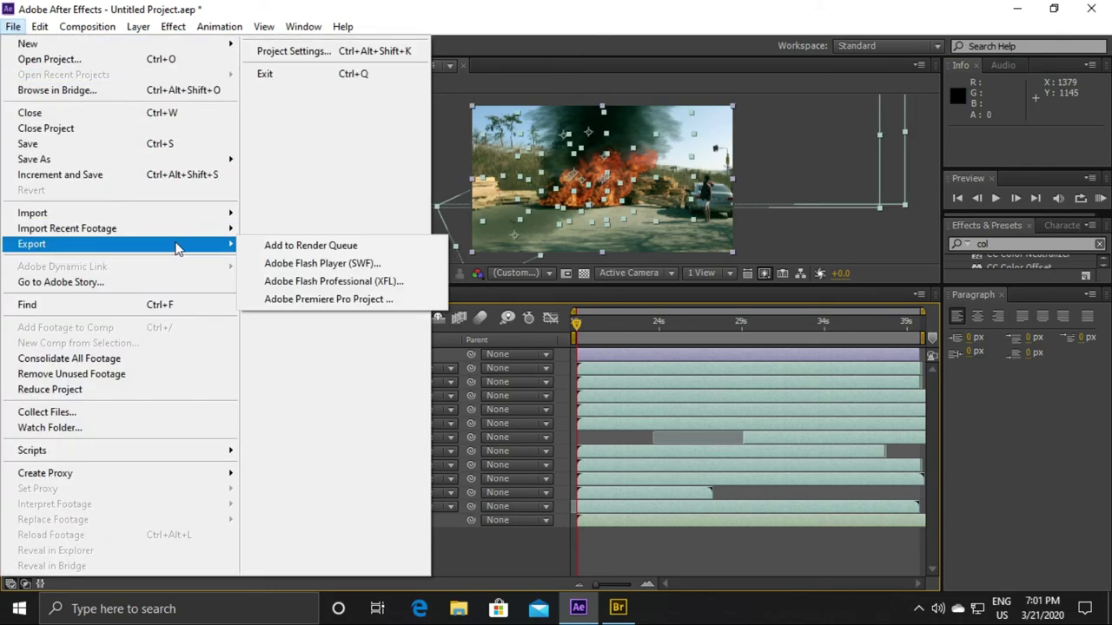
click(290, 249)
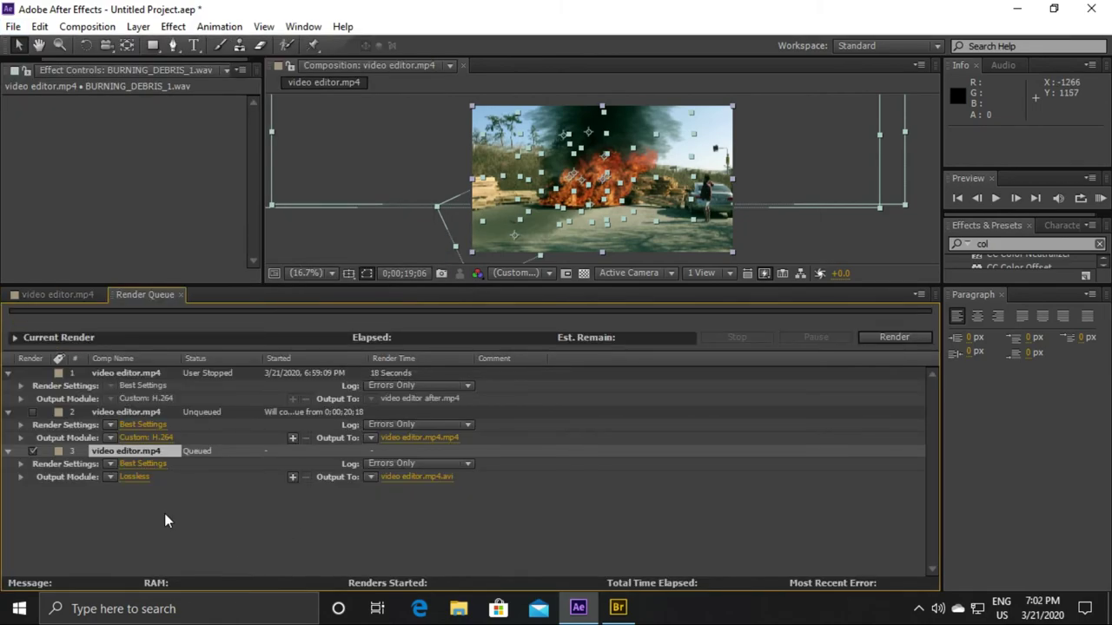
click(44, 376)
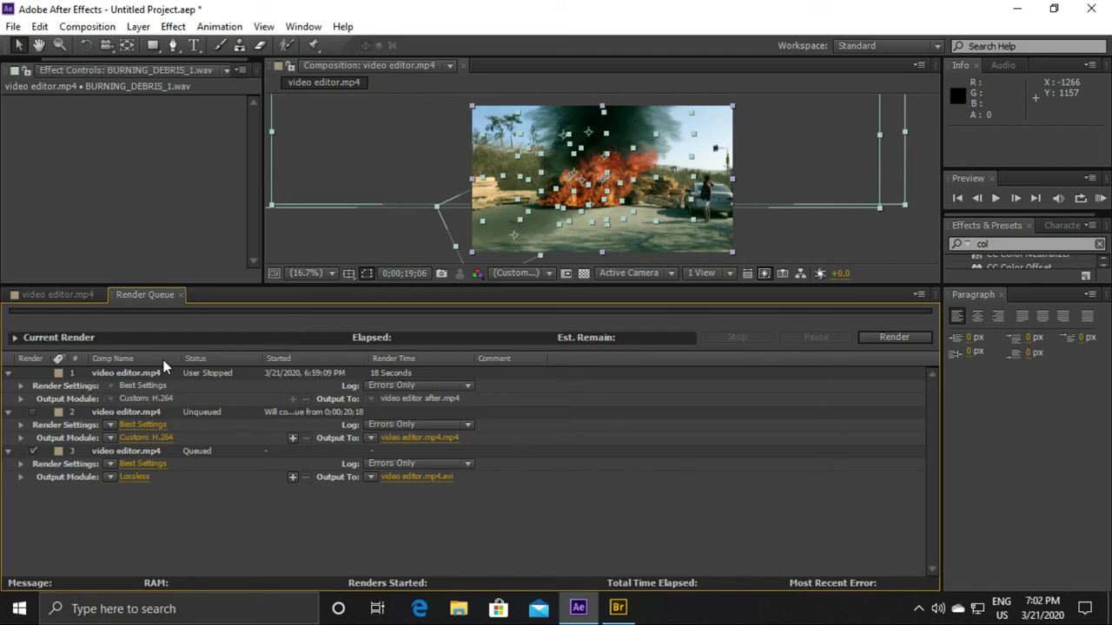
click(127, 411)
key(Delete)
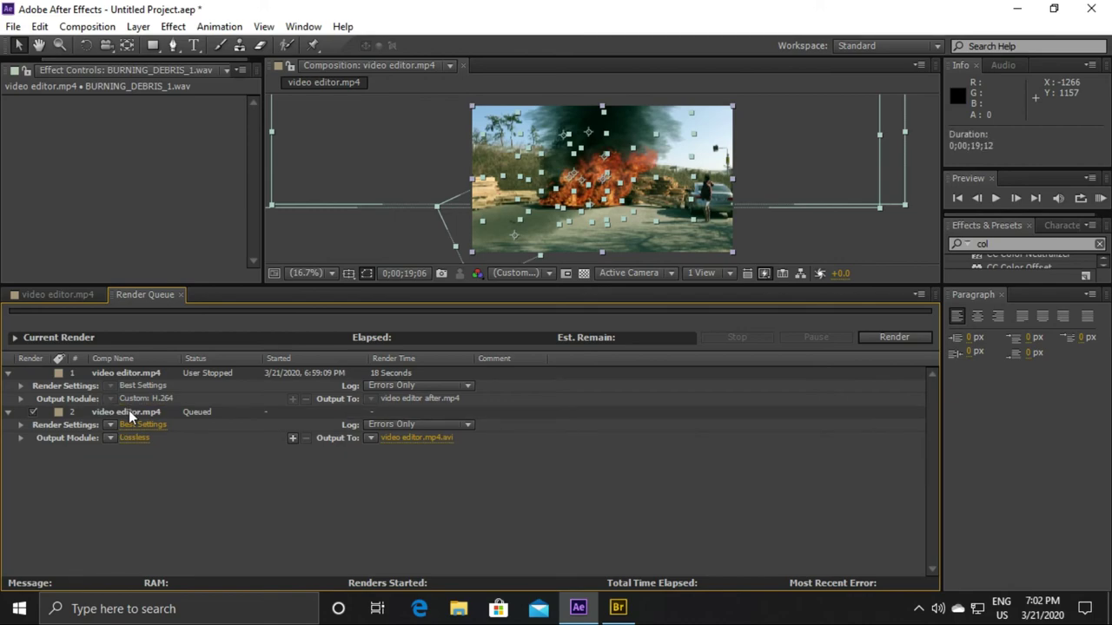
click(94, 373)
key(Delete)
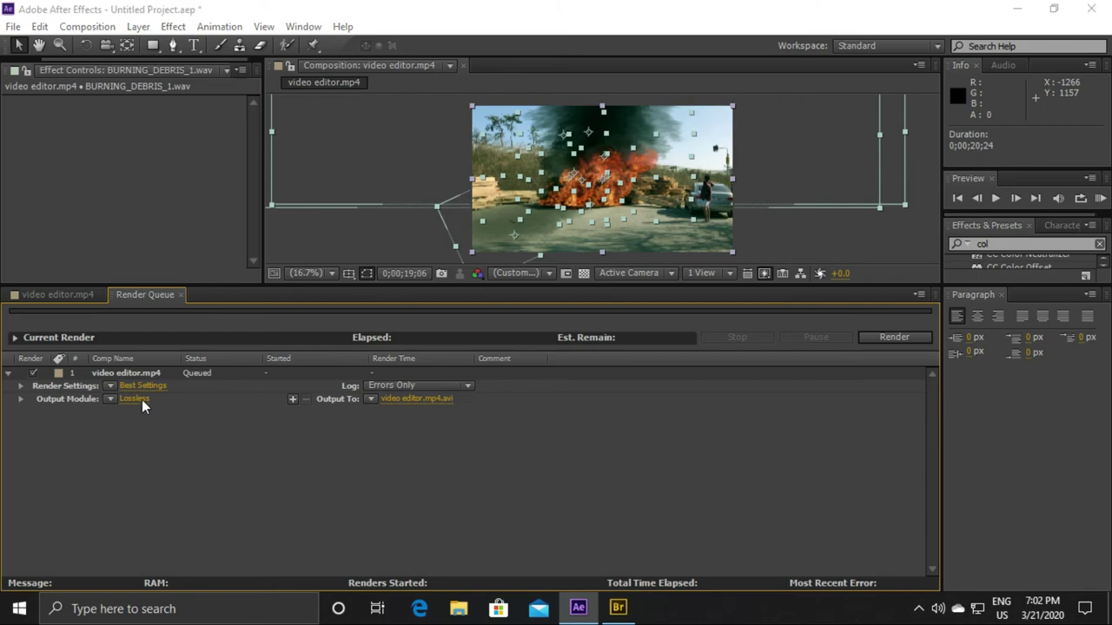
Step: Change the Lossless output module to H.264 with Resize, Crop and Audio Output enabled
click(135, 399)
click(588, 105)
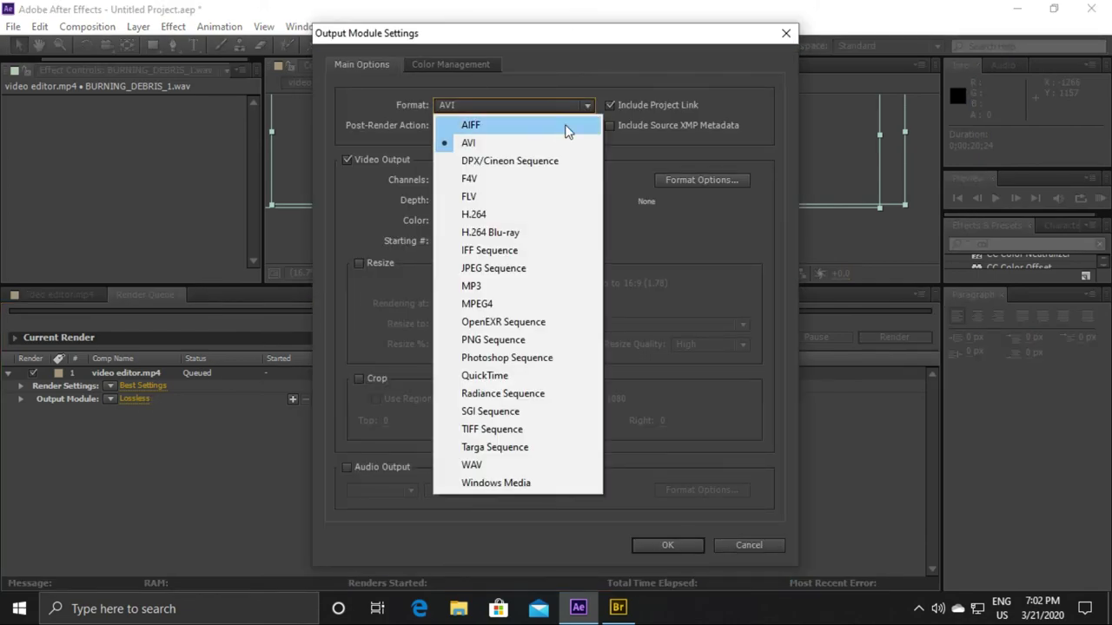
click(491, 213)
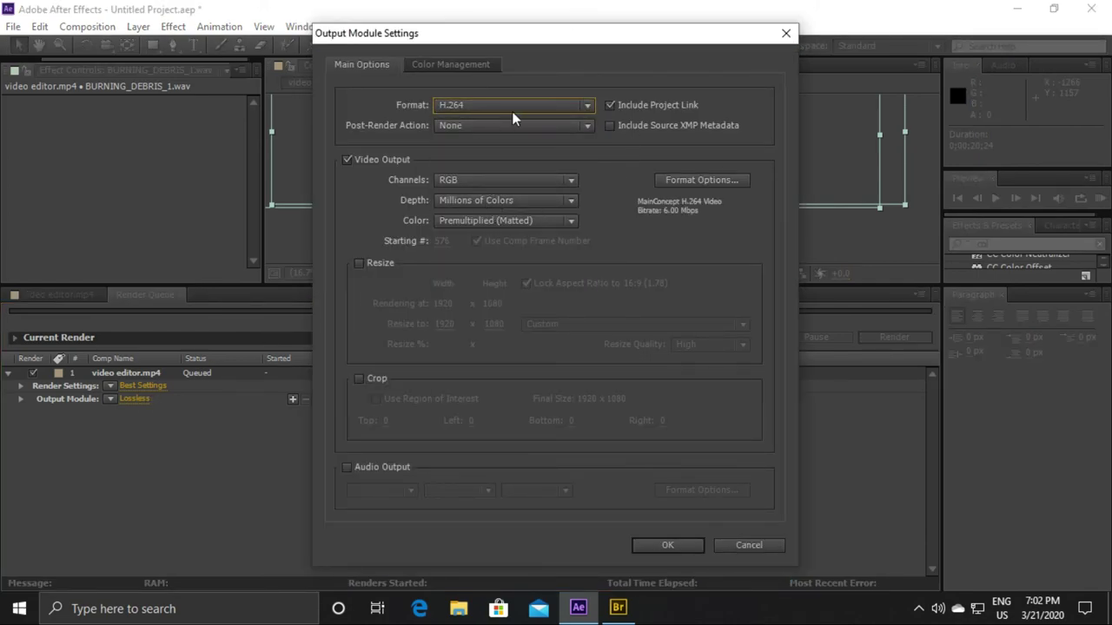
click(359, 263)
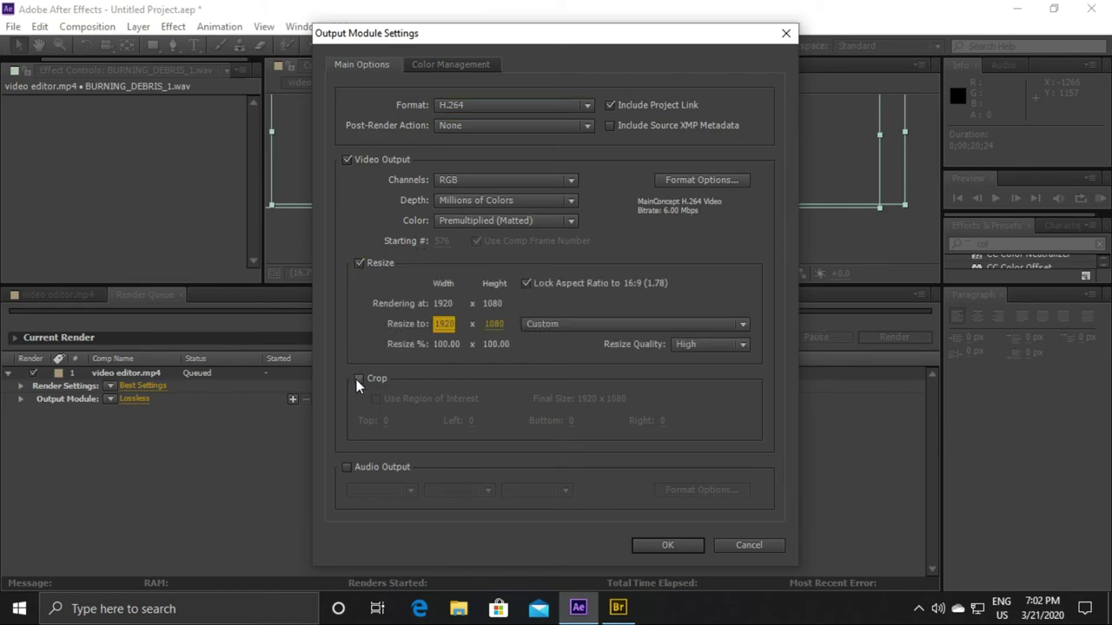
click(358, 380)
click(348, 467)
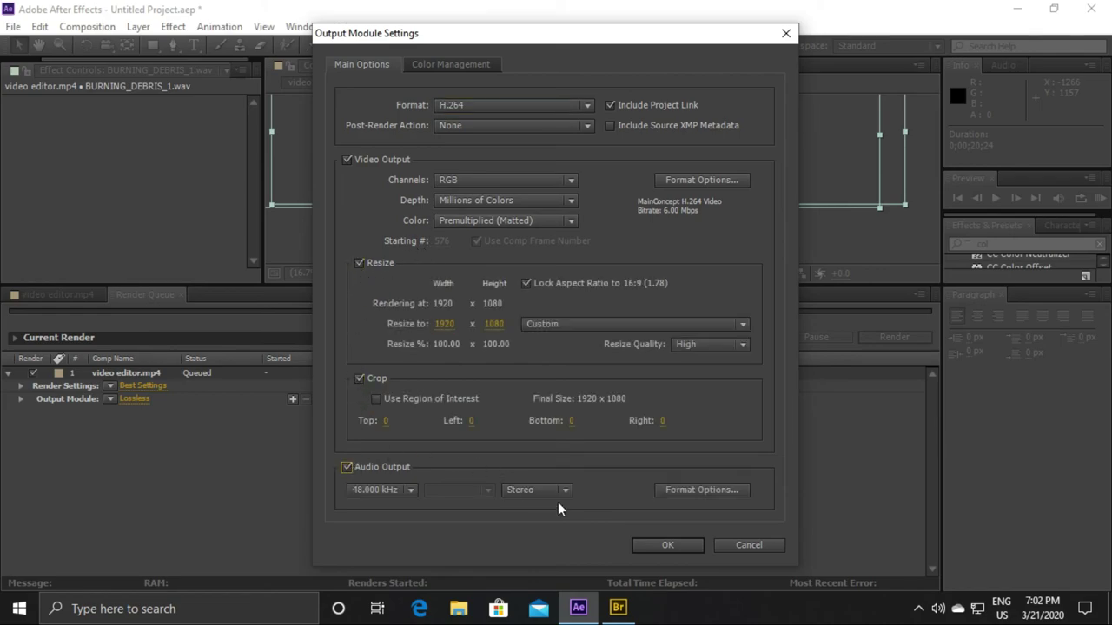
click(668, 550)
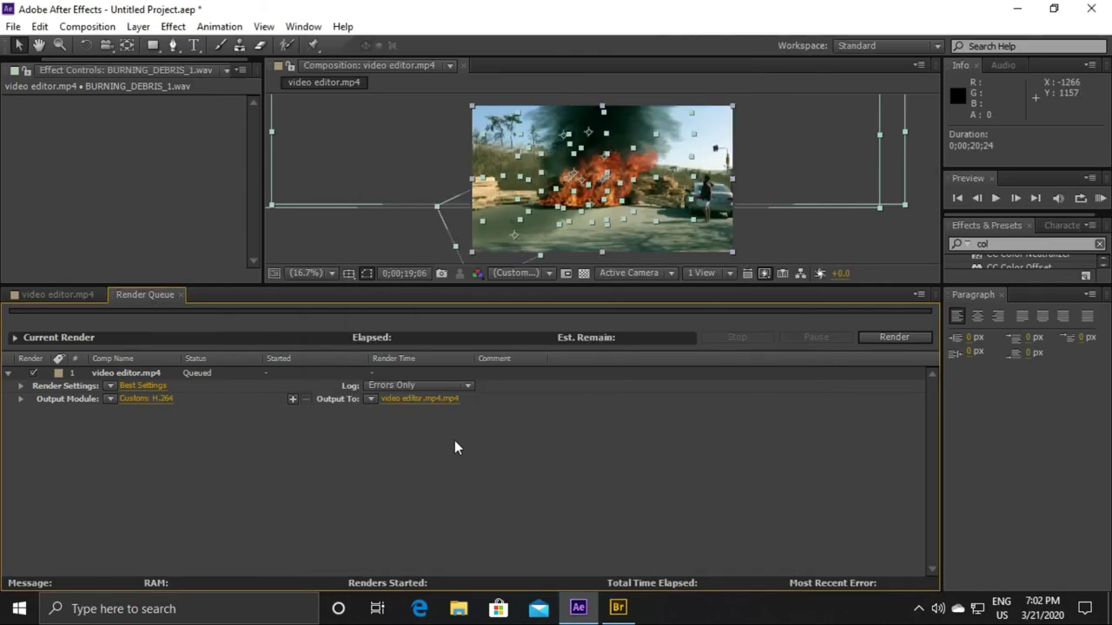
Step: Rename the output file to 'video editor3.mp4' and save it
click(425, 397)
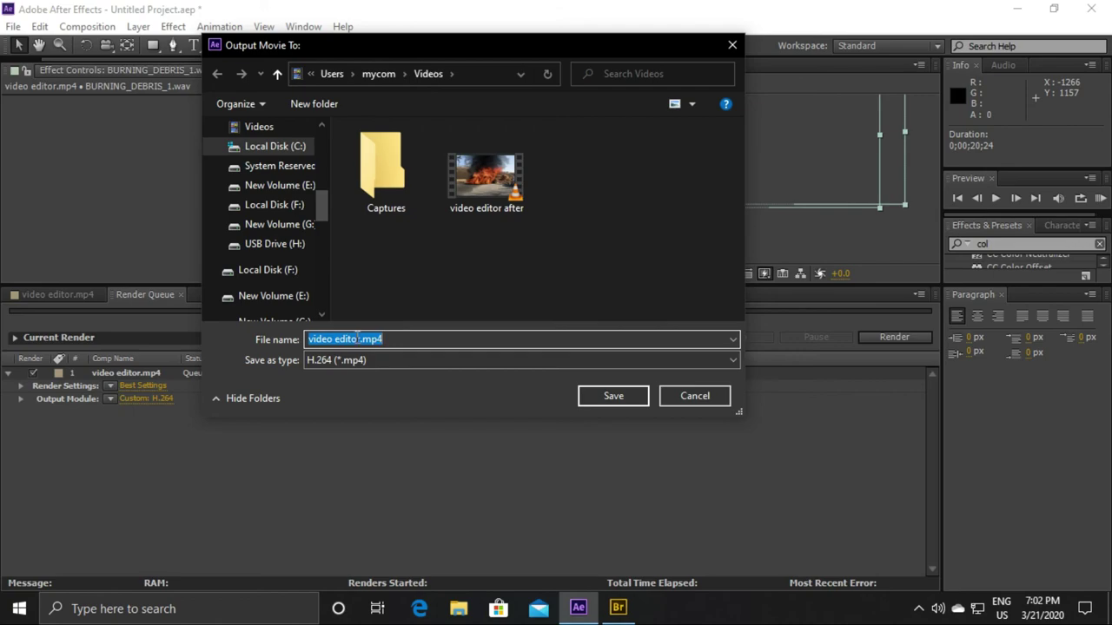
click(360, 340)
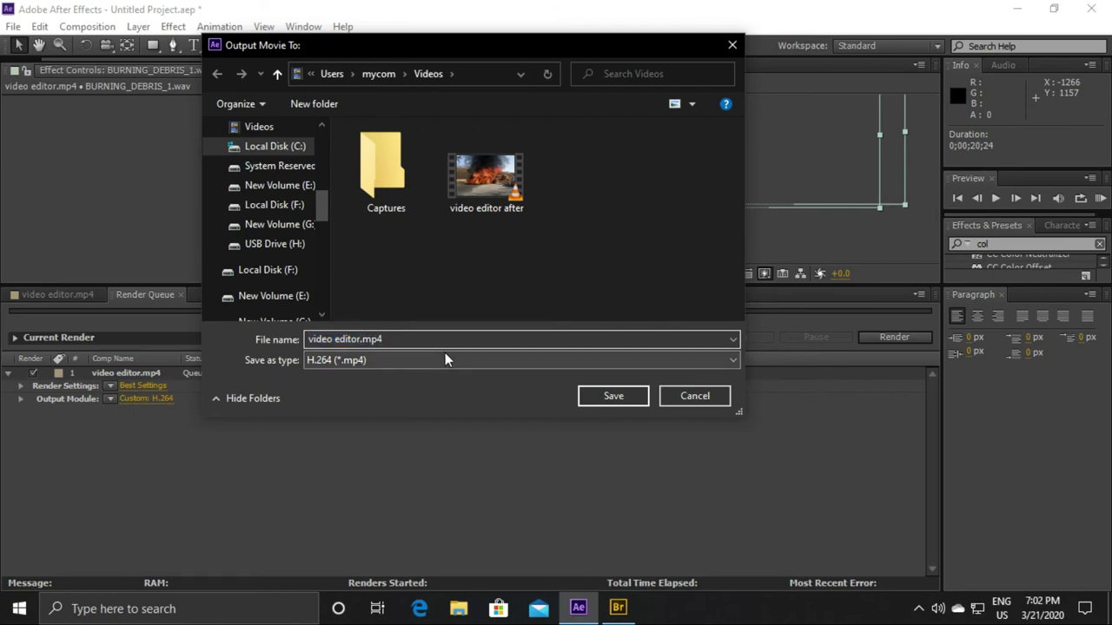
text(3)
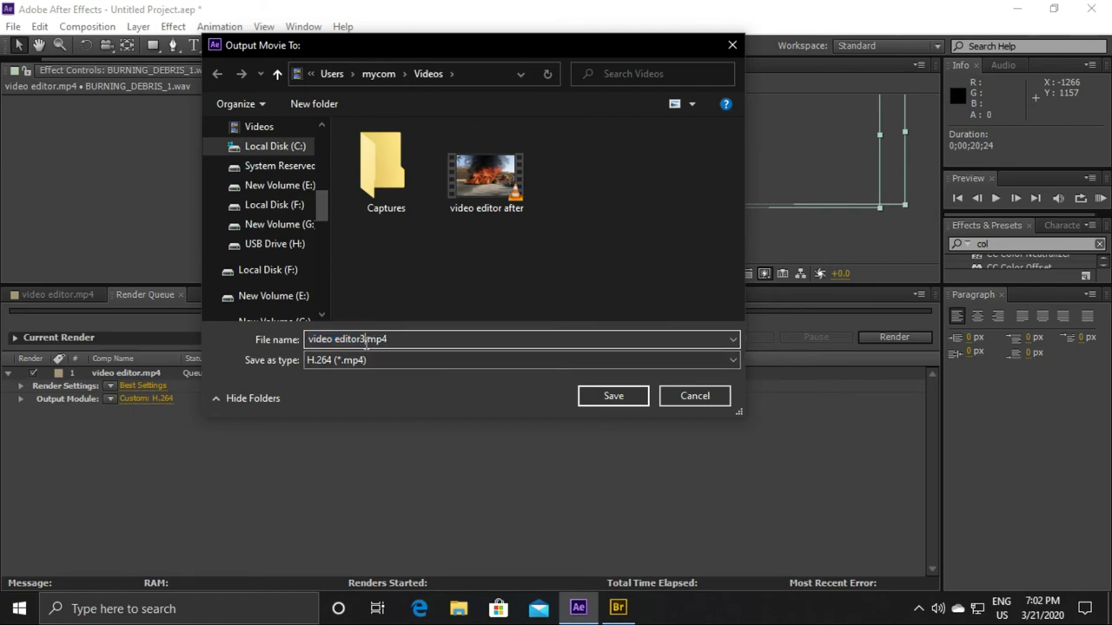
click(613, 396)
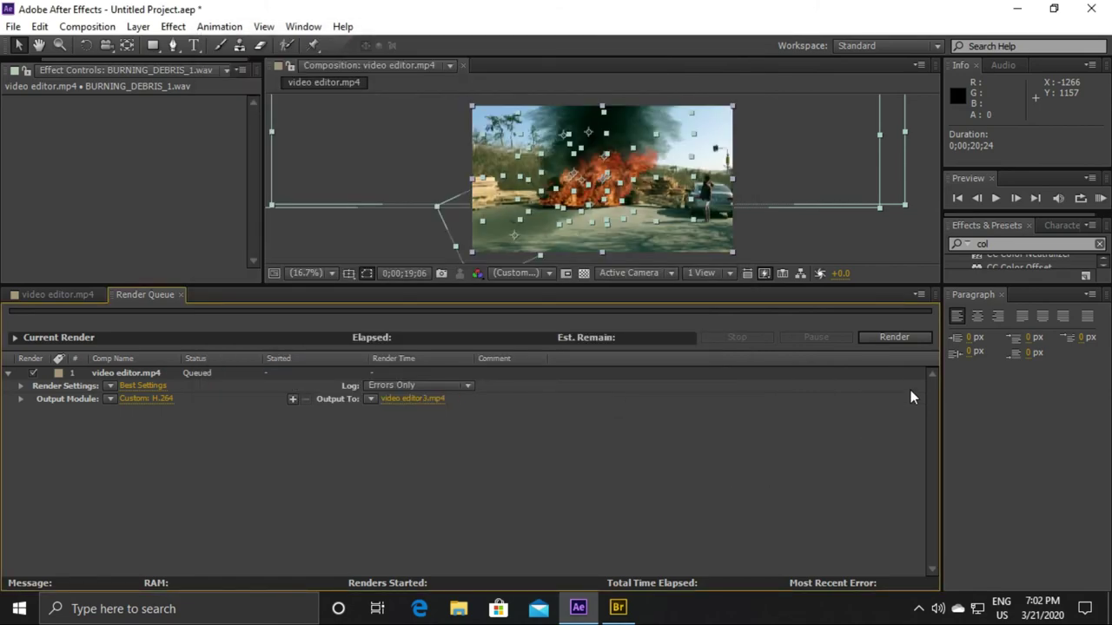
Step: Start rendering to video editor3.mp4, then close the Adobe Bridge window during the render
click(901, 337)
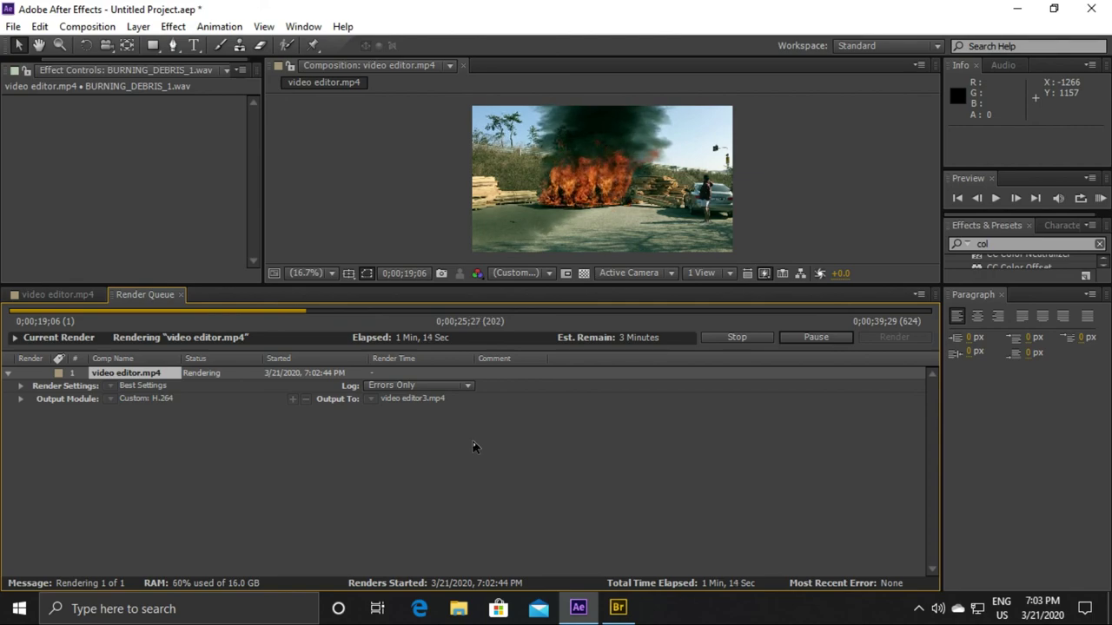
click(620, 608)
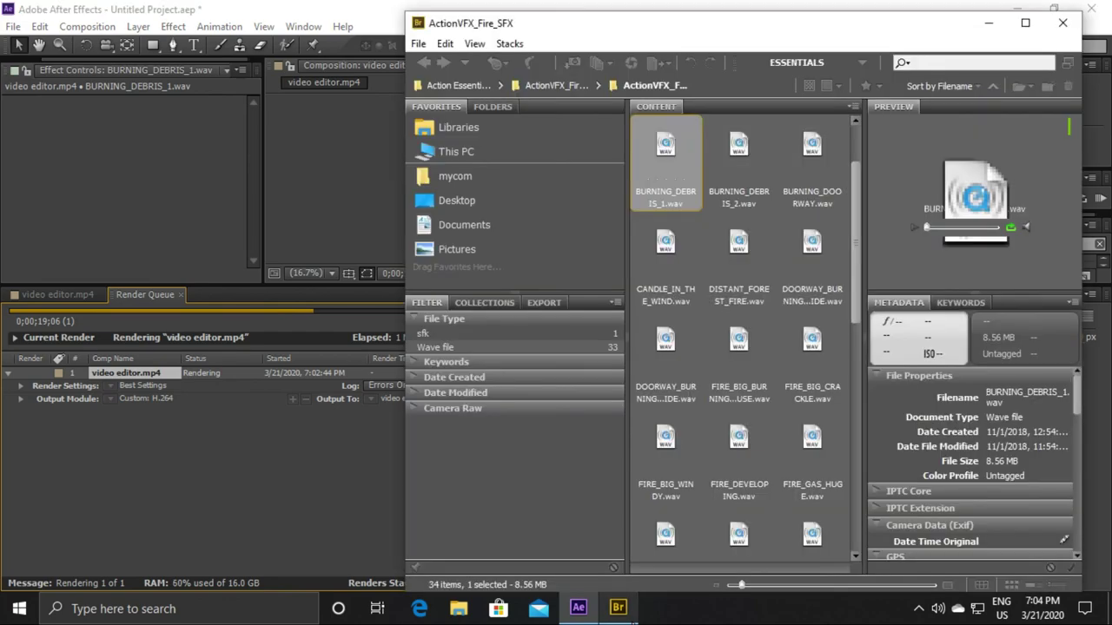
click(1068, 26)
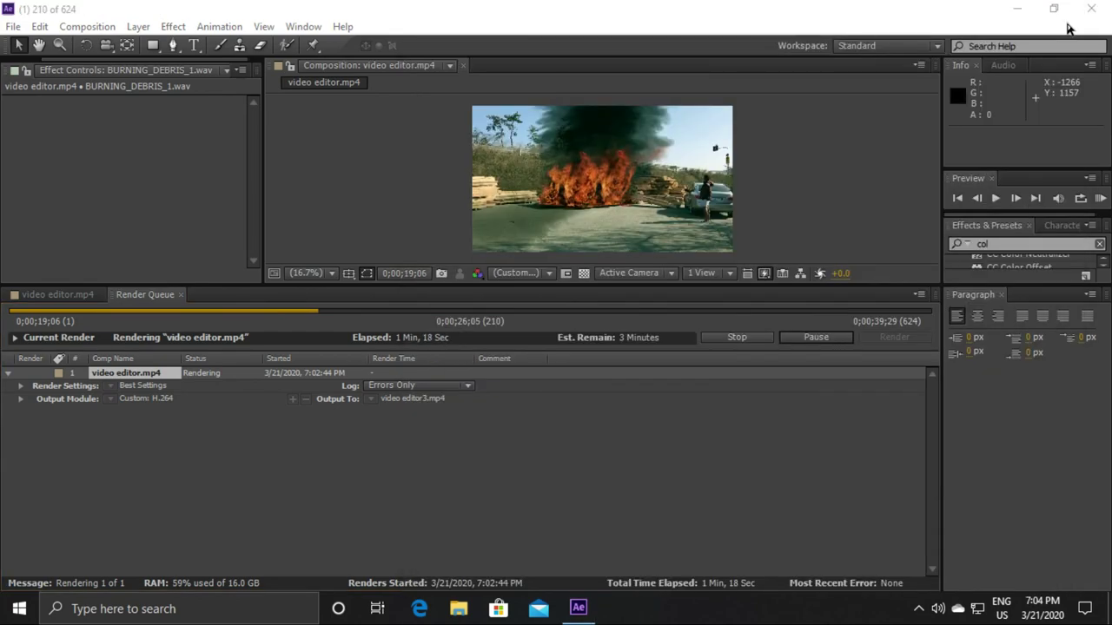